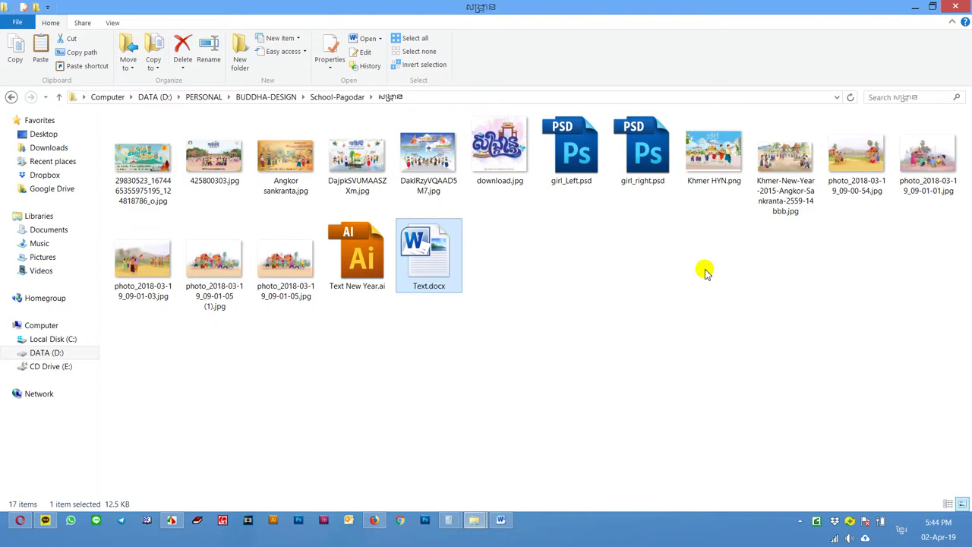
Switch from the banner-files folder in File Explorer to Photoshop via the taskbar.
click(424, 523)
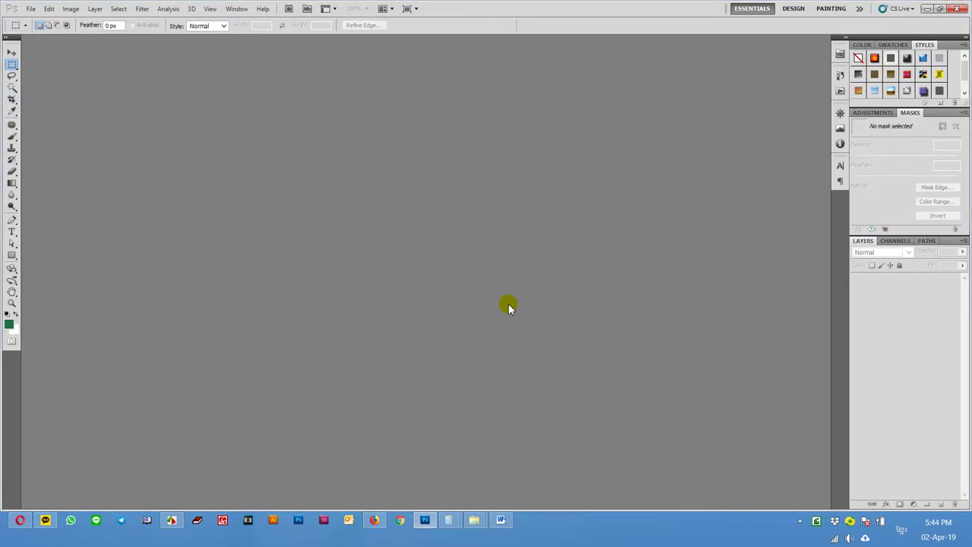
Create a new 400 × 90 cm document at 100 pixels/inch in CMYK Color.
click(32, 10)
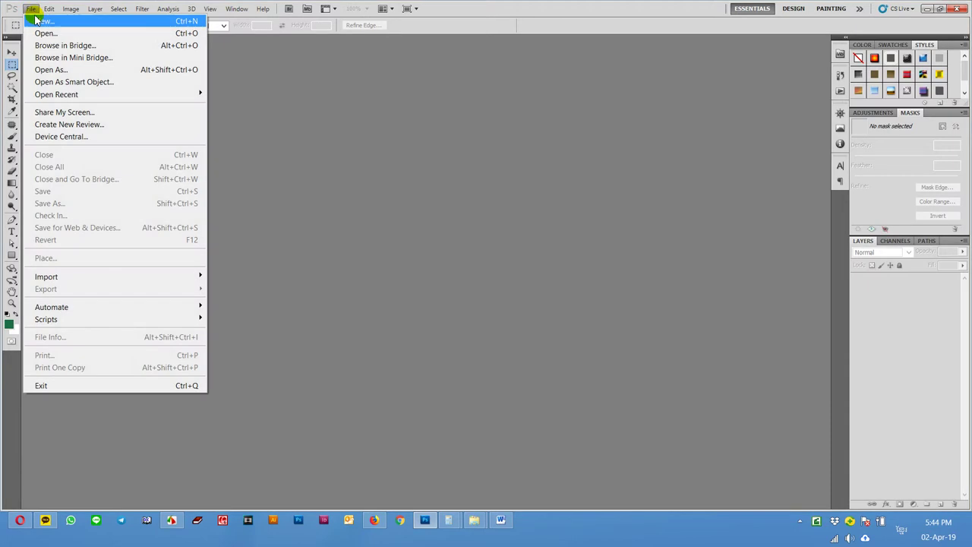
click(39, 21)
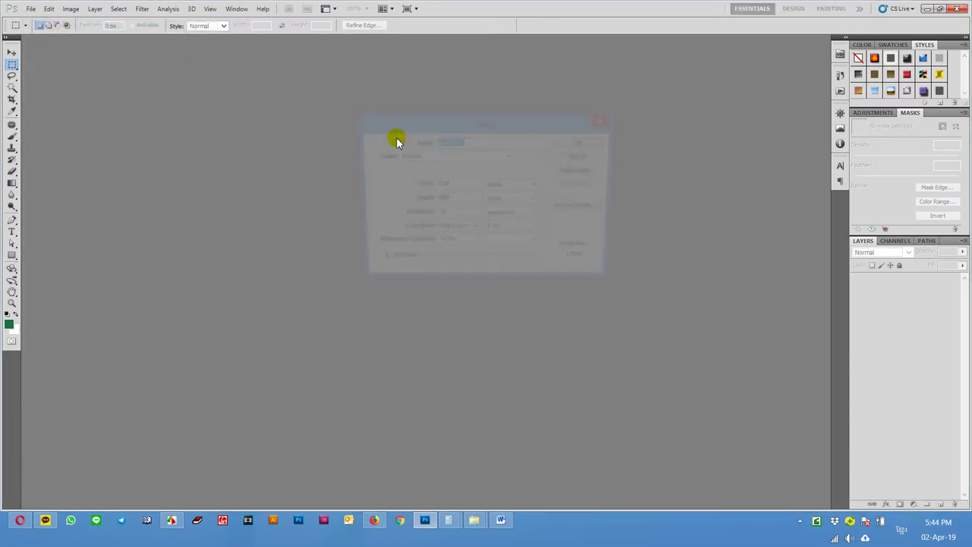
click(523, 187)
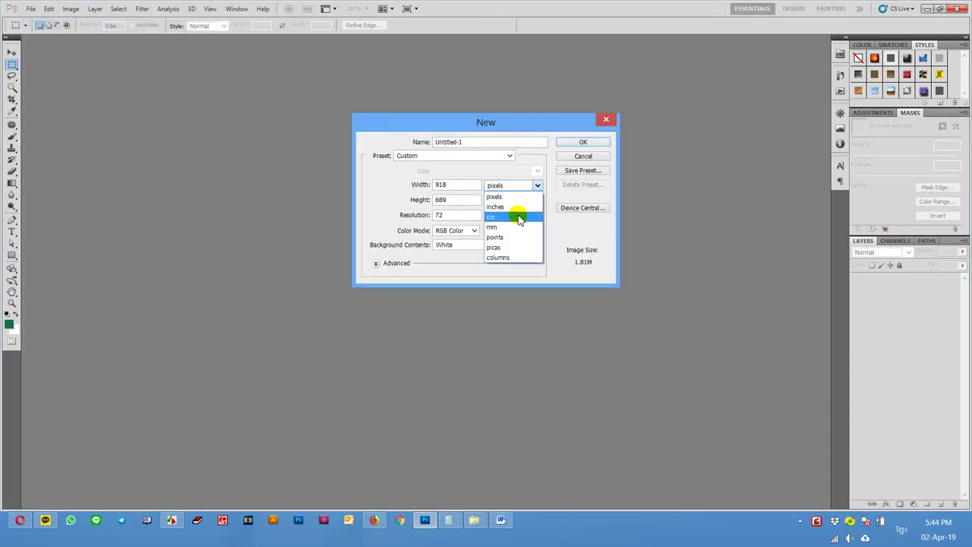
click(514, 216)
drag(456, 185, 339, 176)
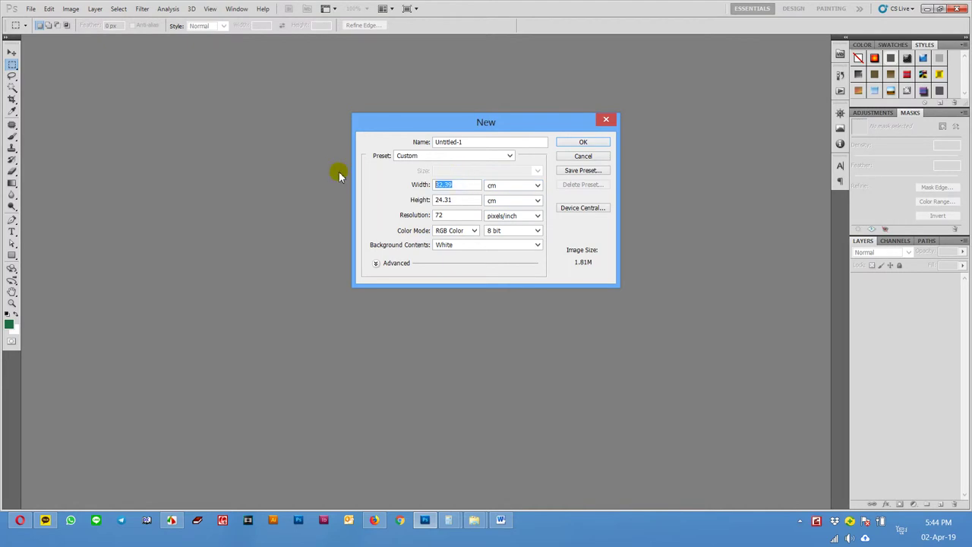
text(0)
key(Tab)
key(Tab)
key(Tab)
text(100)
key(Tab)
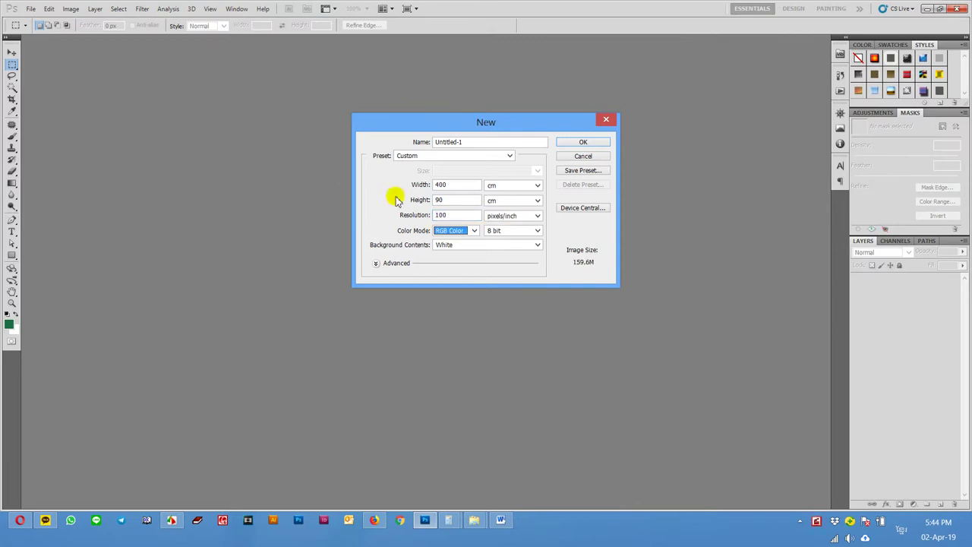
click(449, 230)
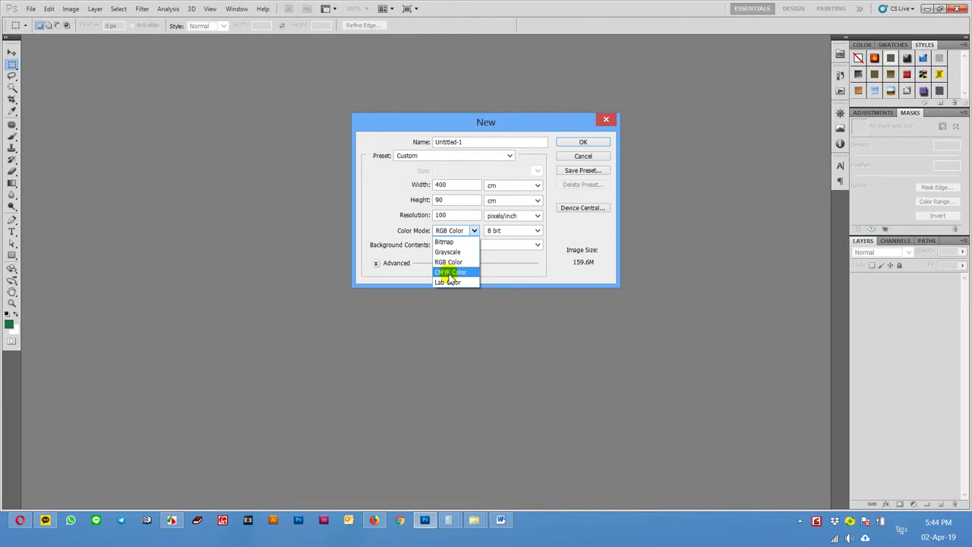
click(449, 271)
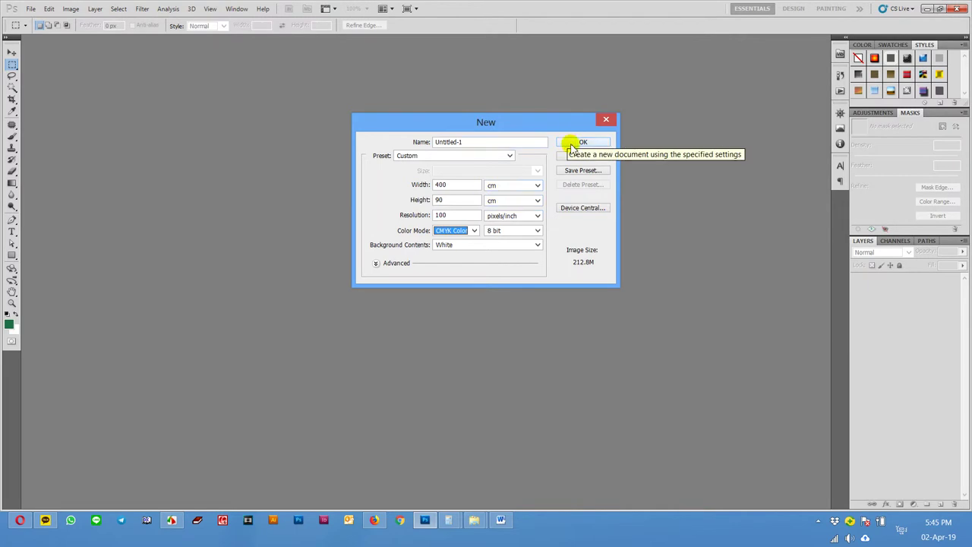
click(410, 216)
text(150)
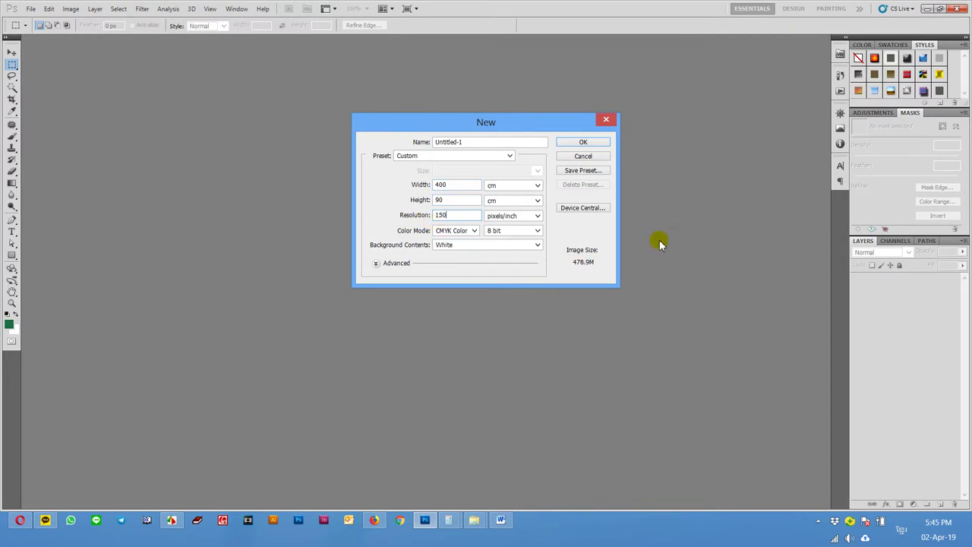
drag(460, 215, 352, 218)
text(100)
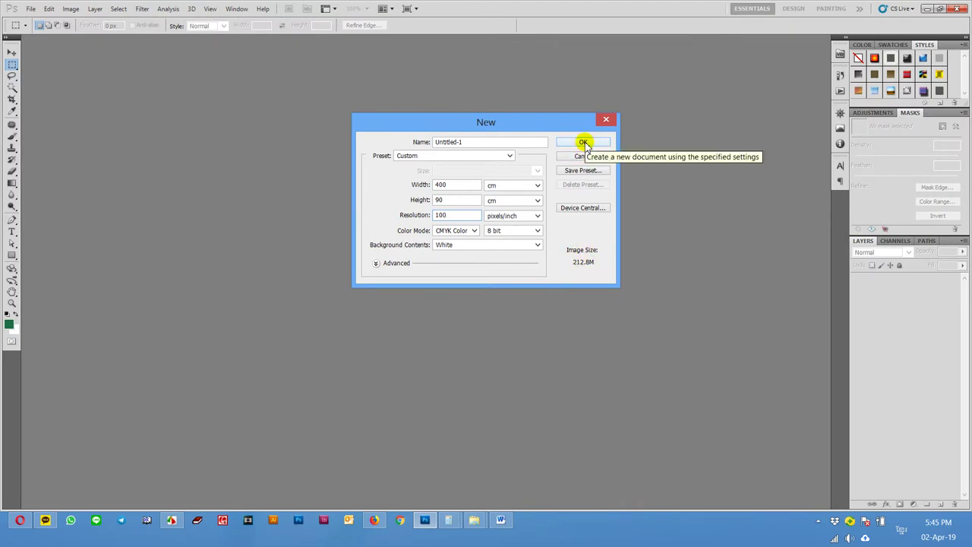
click(584, 143)
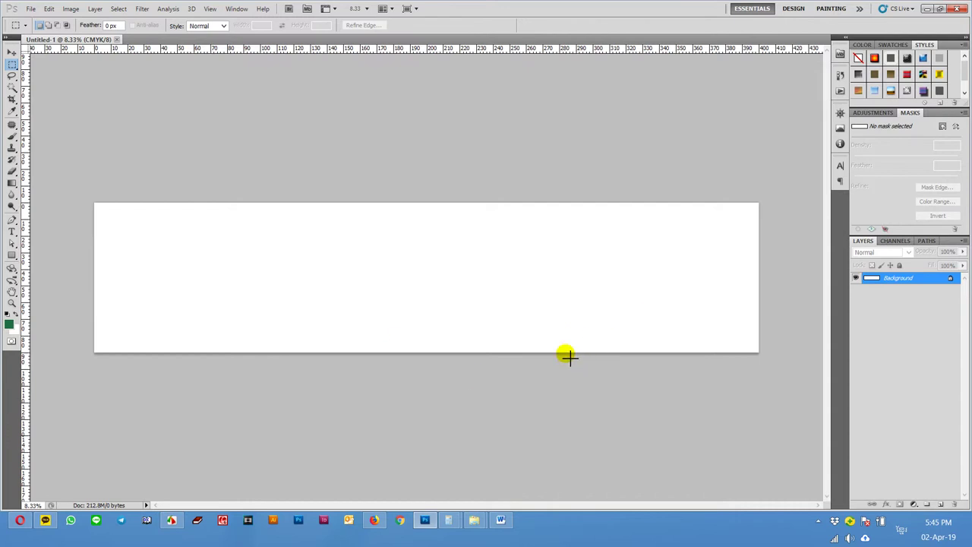
Select the Khmer title line in Text.docx and start a text entry on the Photoshop canvas.
click(501, 509)
click(251, 174)
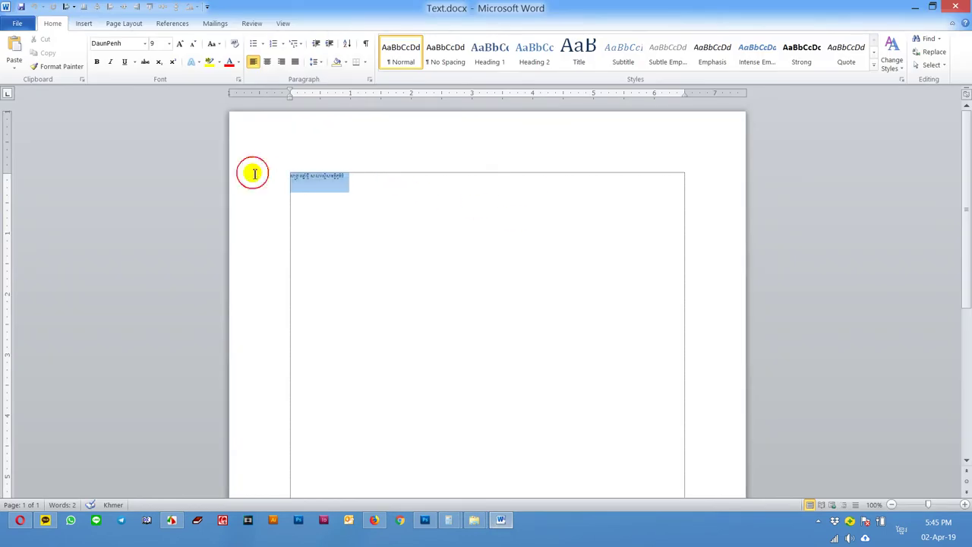
click(426, 521)
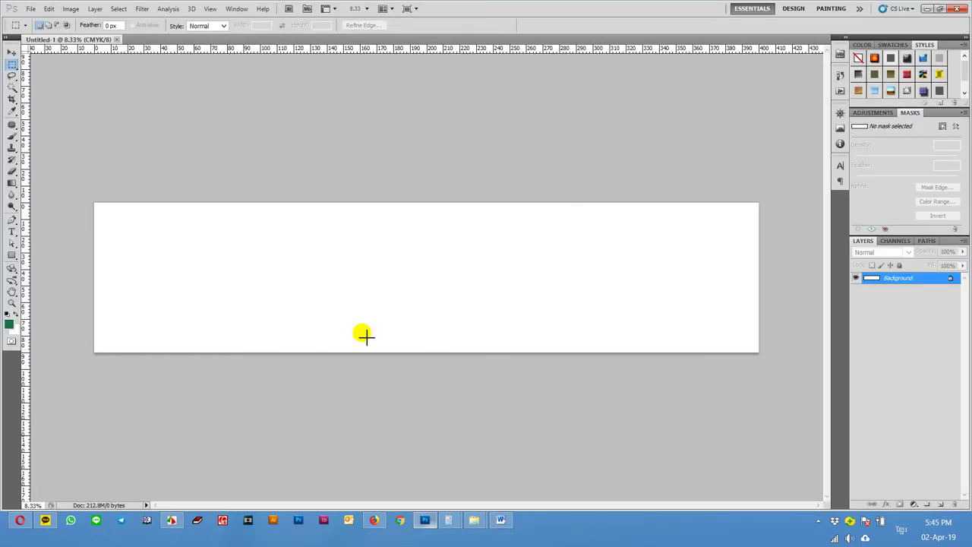
key(t)
click(380, 291)
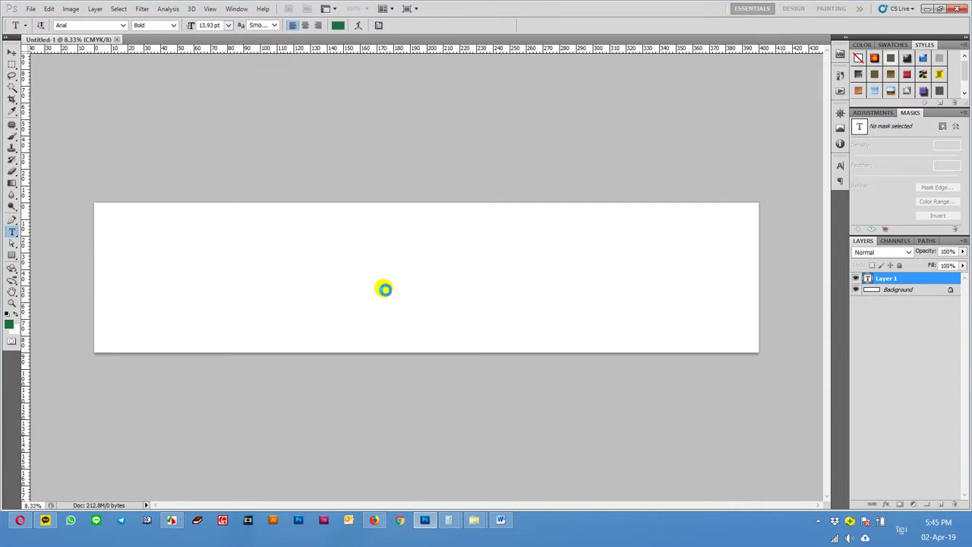
Copy the Khmer title line from Text.docx in Word.
click(502, 519)
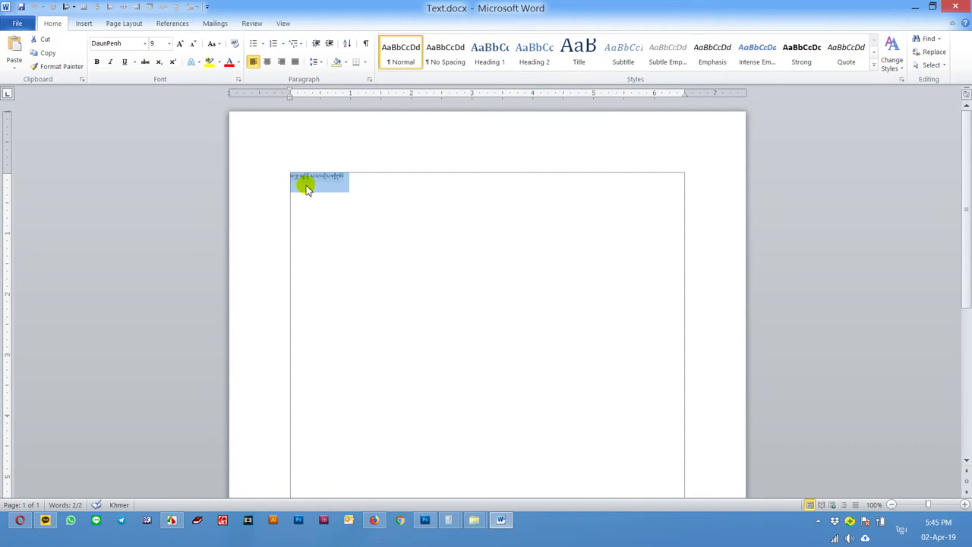
scroll(306, 185, up, 9)
scroll(225, 226, up, 5)
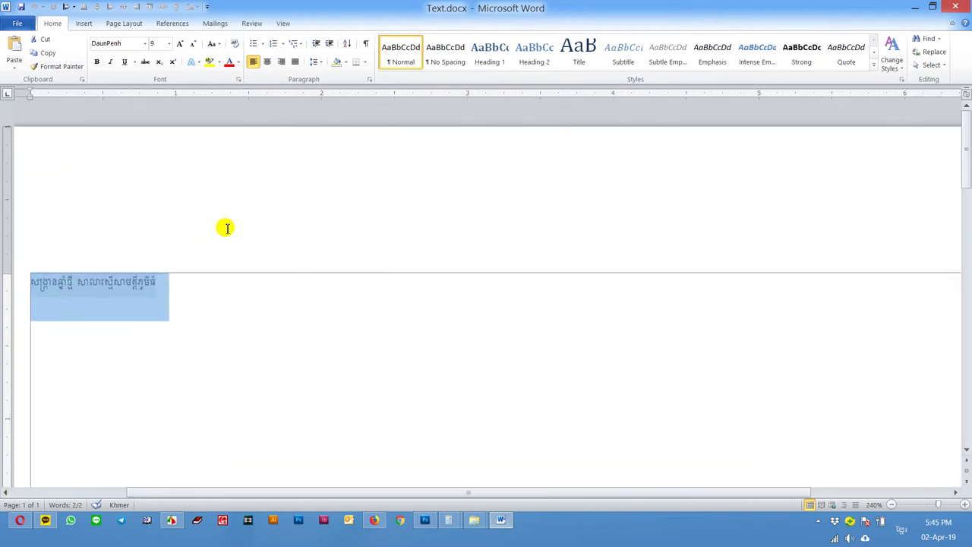
right_click(135, 279)
click(158, 297)
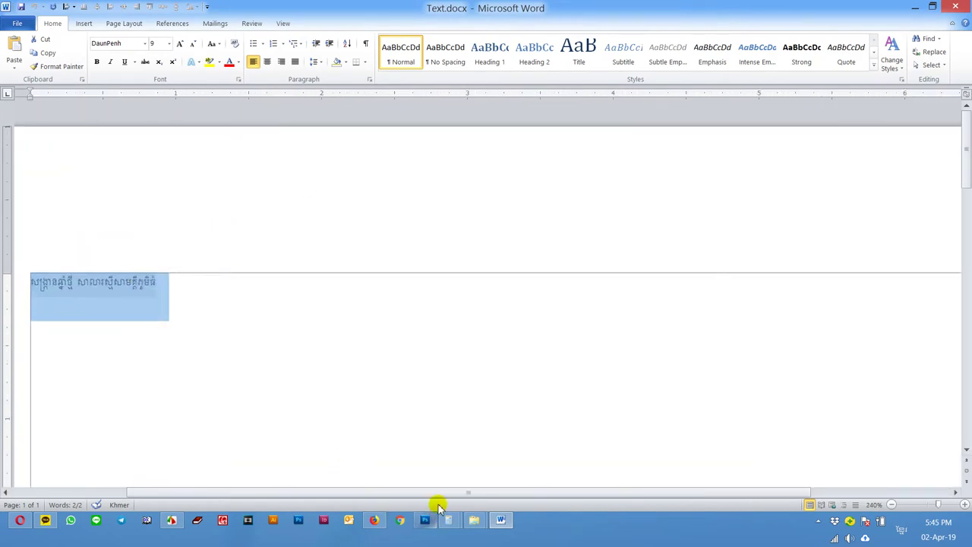
Paste the copied Khmer title as a text layer on the Photoshop canvas.
key(super+r)
key(ctrl+v)
key(ctrl+a)
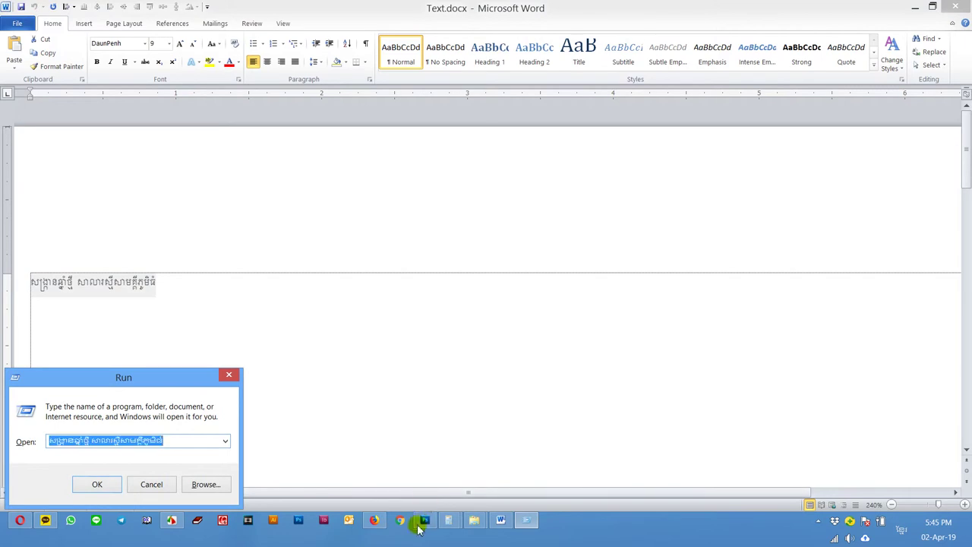
click(424, 520)
click(379, 273)
key(ctrl+v)
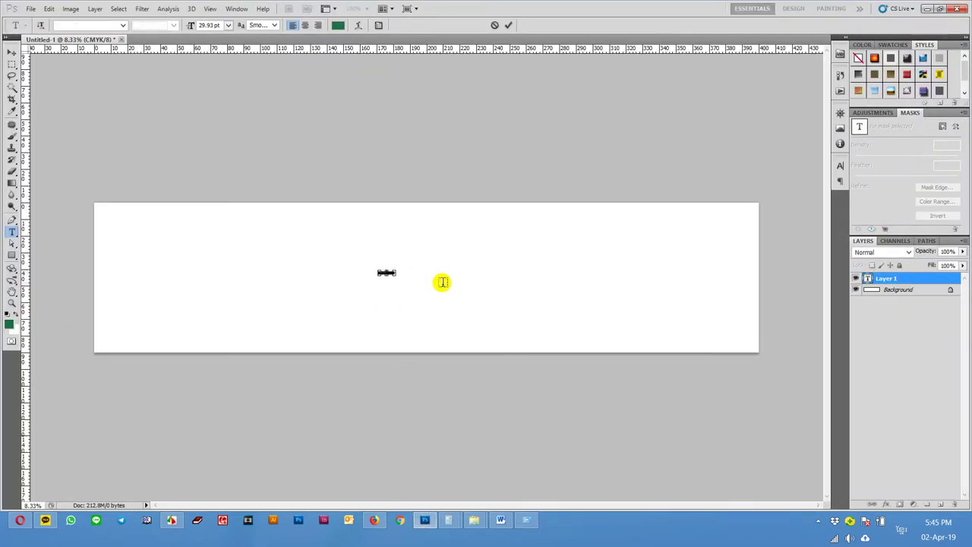
Enlarge the pasted Khmer title to 500 pt.
click(227, 25)
click(244, 211)
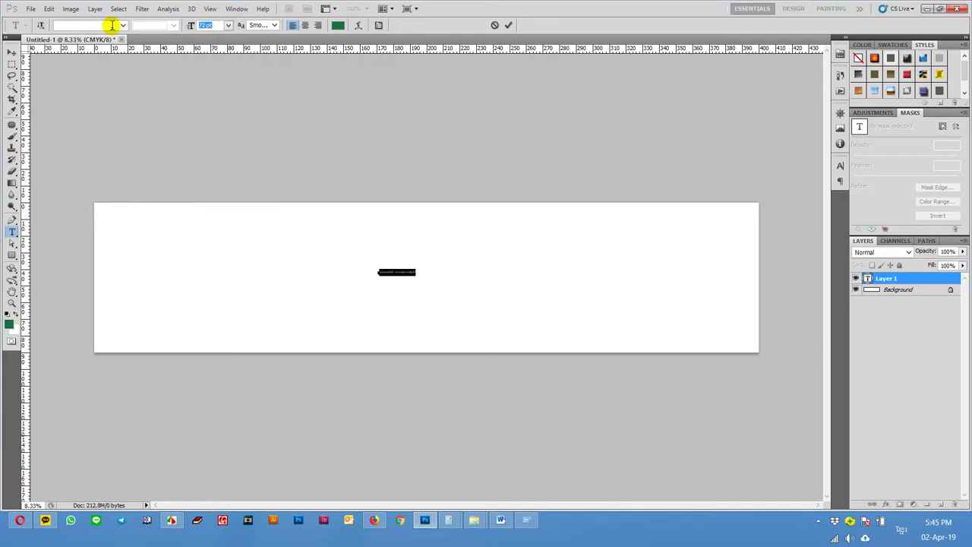
text(00)
key(Return)
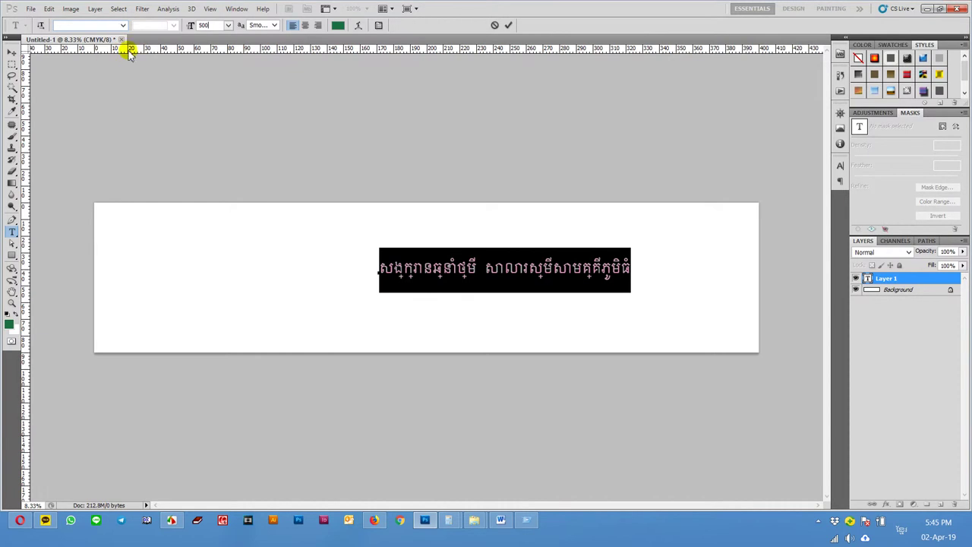
click(121, 25)
mouse_move(233, 121)
mouse_down()
mouse_move(234, 289)
mouse_move(232, 270)
mouse_up()
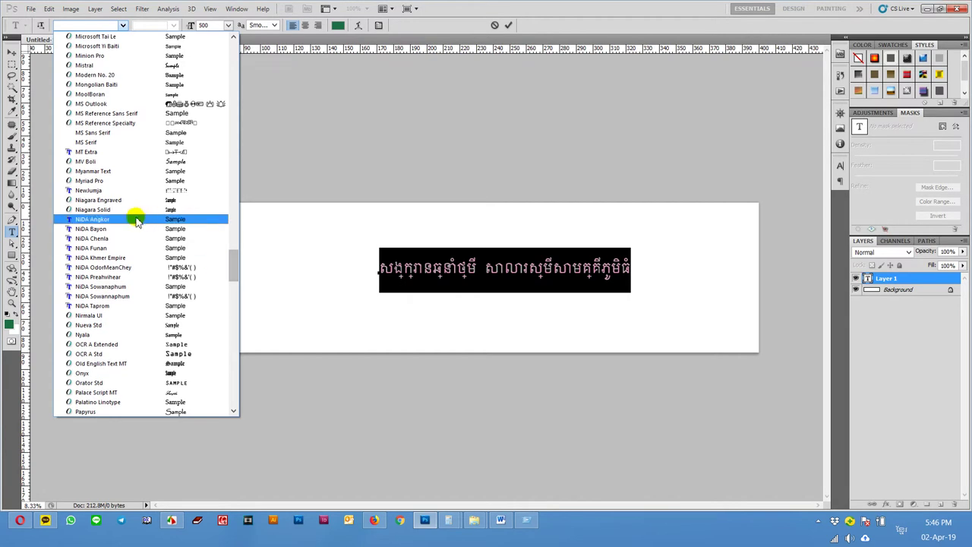
Try the NiDA Angkor and Kh Baphnom 026 Theany fonts on the title.
click(134, 218)
click(98, 25)
key(Down)
key(Down)
key(Down)
key(Down)
click(123, 27)
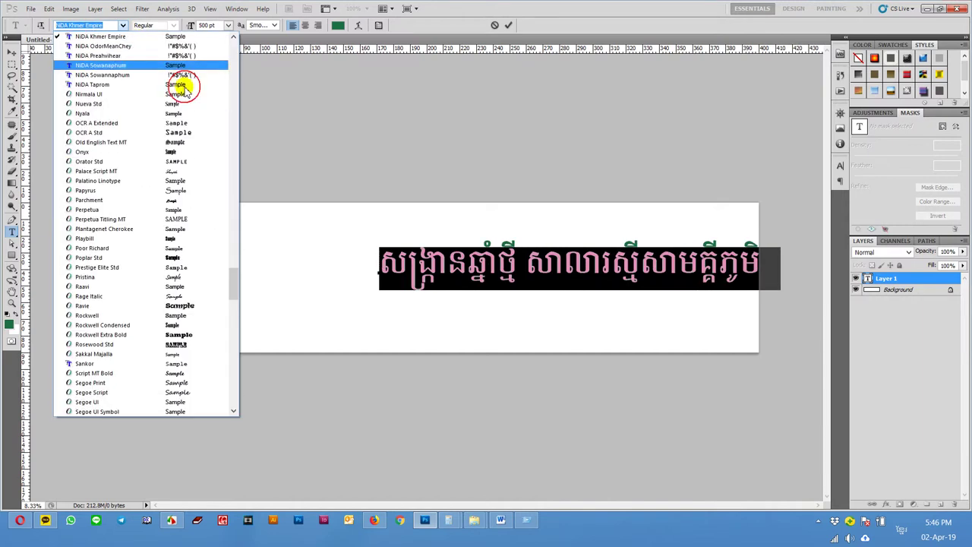
mouse_move(235, 276)
mouse_down()
mouse_move(243, 82)
mouse_move(237, 161)
mouse_up()
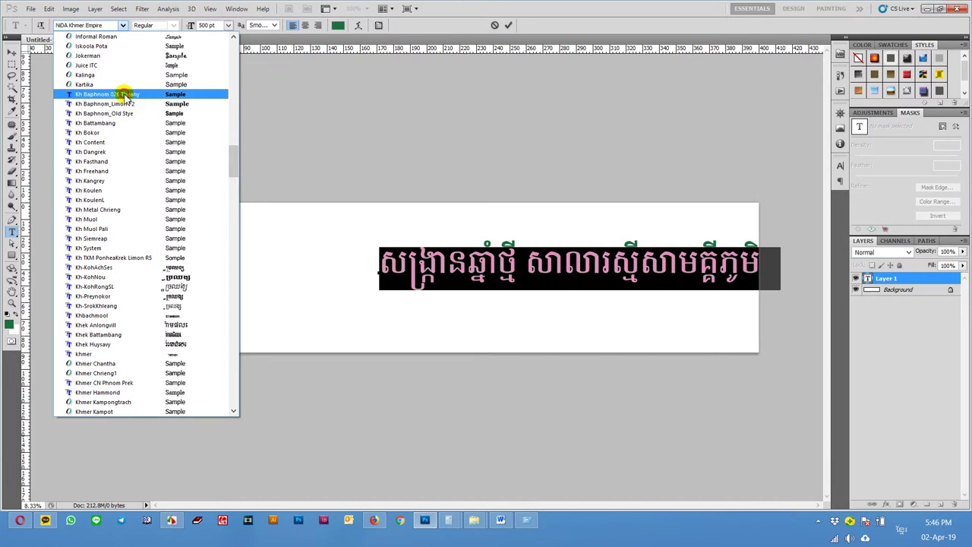
click(125, 93)
Preview successive Khmer fonts on the title, including Kh Muol Pali.
key(Down)
key(Down)
key(Down)
key(Down)
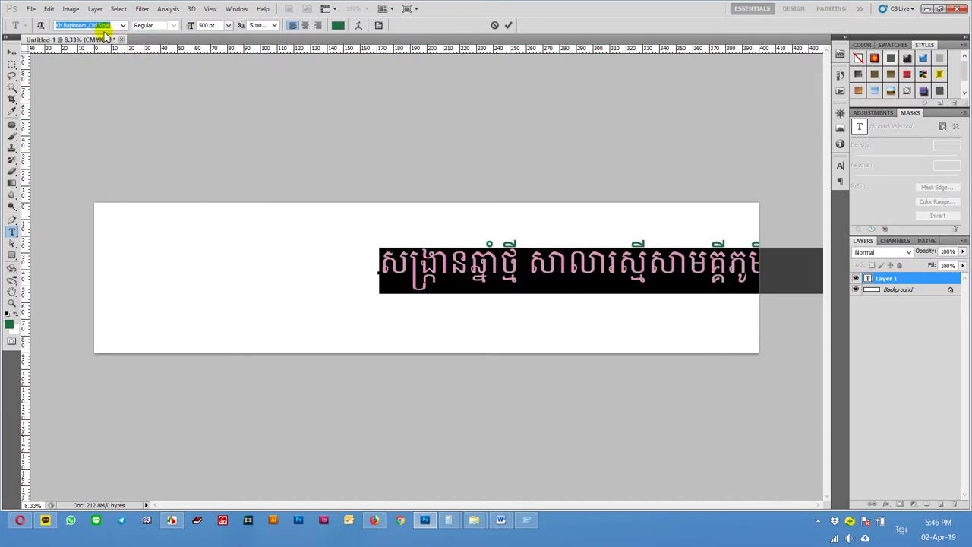
key(Down)
key(Down)
key(Down)
key(Down)
key(Down)
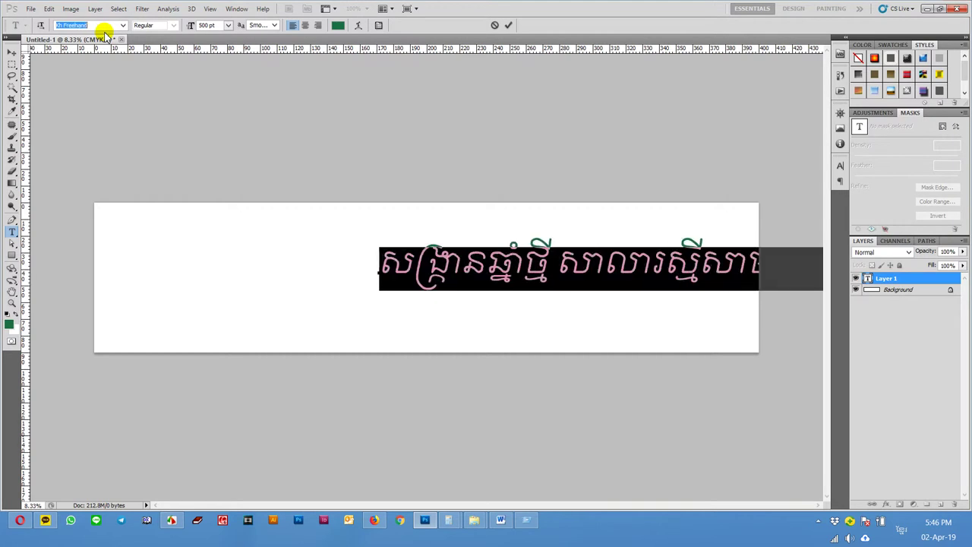
key(Down)
key(Down)
key(Down)
key(Down)
key(Down)
key(Up)
key(Up)
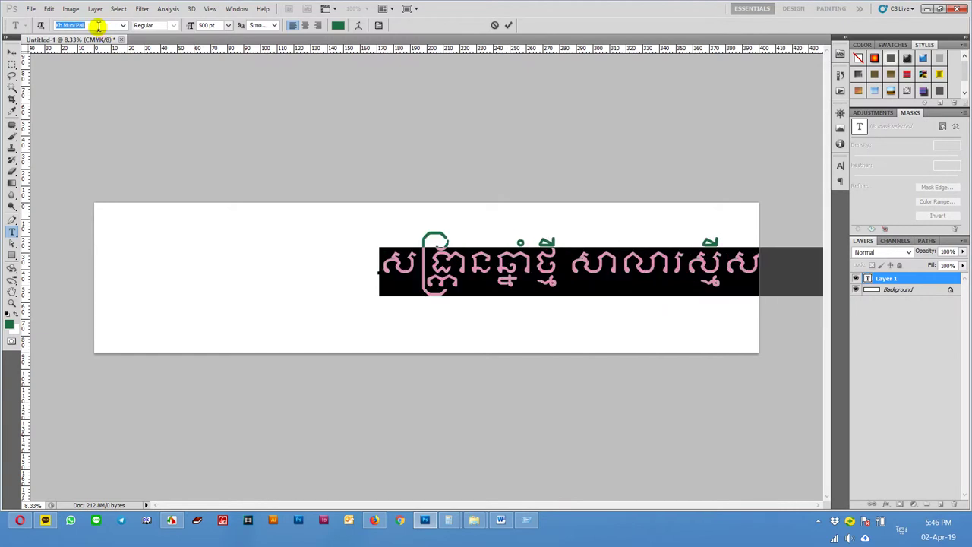
key(Down)
key(Down)
key(Down)
key(Down)
key(Down)
key(Down)
key(Down)
key(Down)
key(Down)
key(Down)
key(Down)
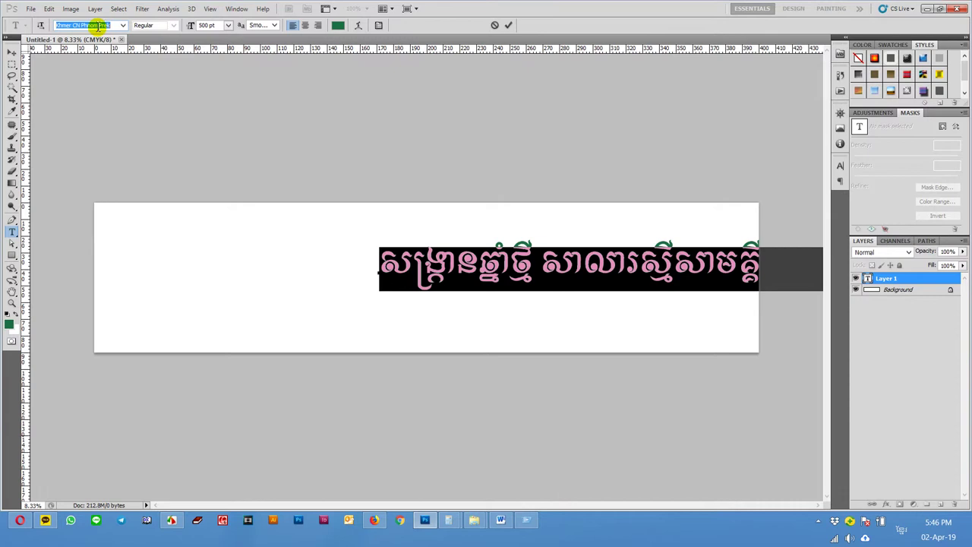
key(Down)
key(Down)
key(Down)
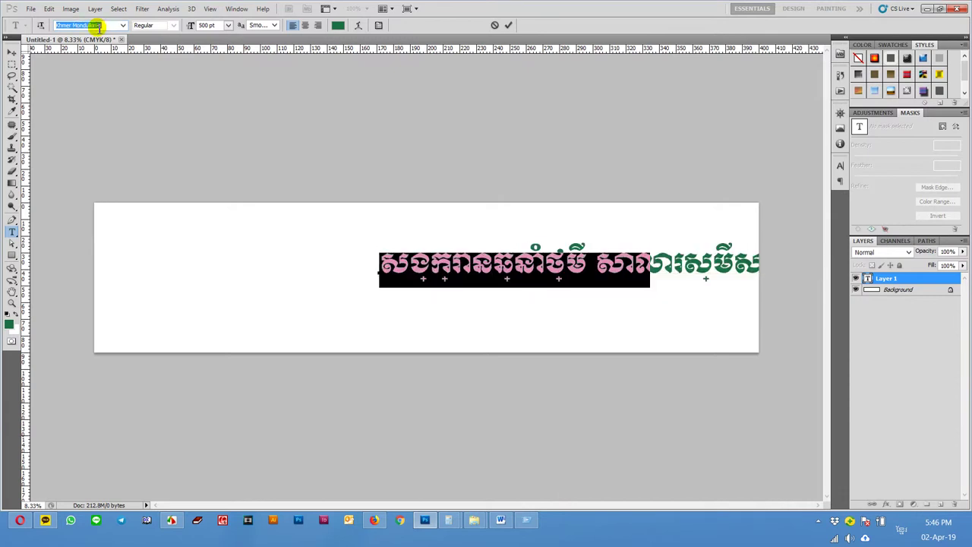
key(Down)
key(Down)
key(Down)
key(Down)
key(Down)
key(Down)
key(Down)
key(Down)
key(Down)
key(Down)
key(Down)
key(Down)
key(Down)
key(Down)
key(Down)
key(Down)
key(Down)
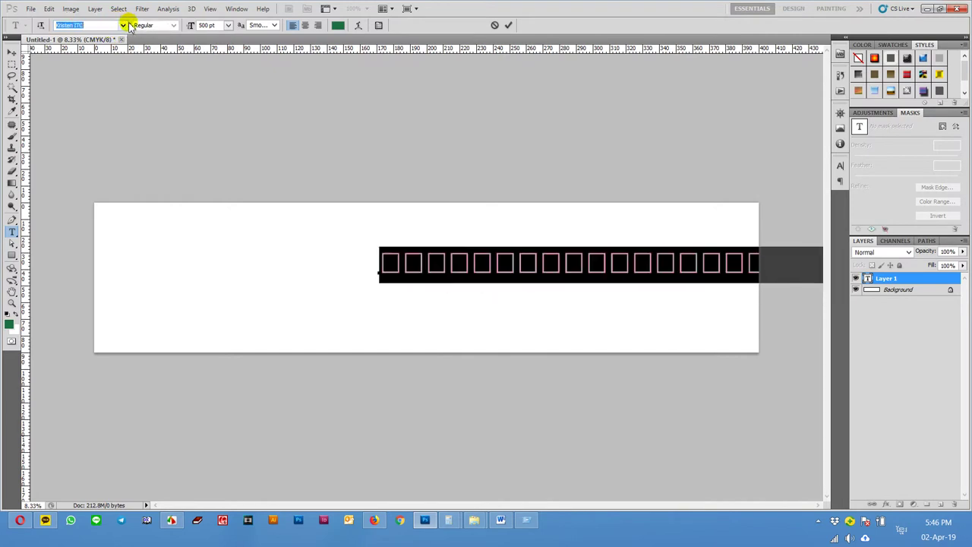
key(Down)
key(Down)
Browse from Kh Baphnom through Kh Bokor and Kh Kangrey, settling on Kh Muol, and commit the title.
click(122, 25)
mouse_move(232, 226)
mouse_down()
mouse_move(242, 157)
mouse_move(242, 167)
mouse_up()
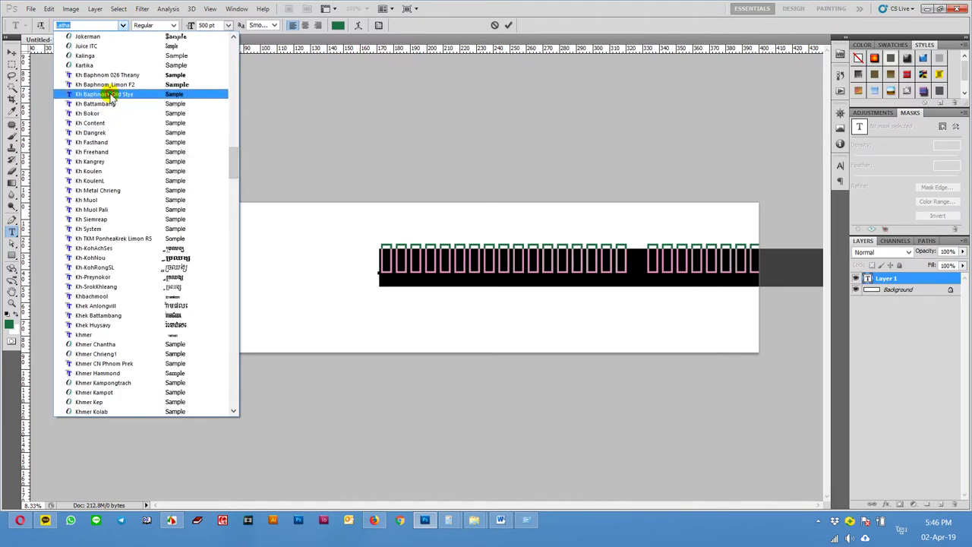
click(110, 95)
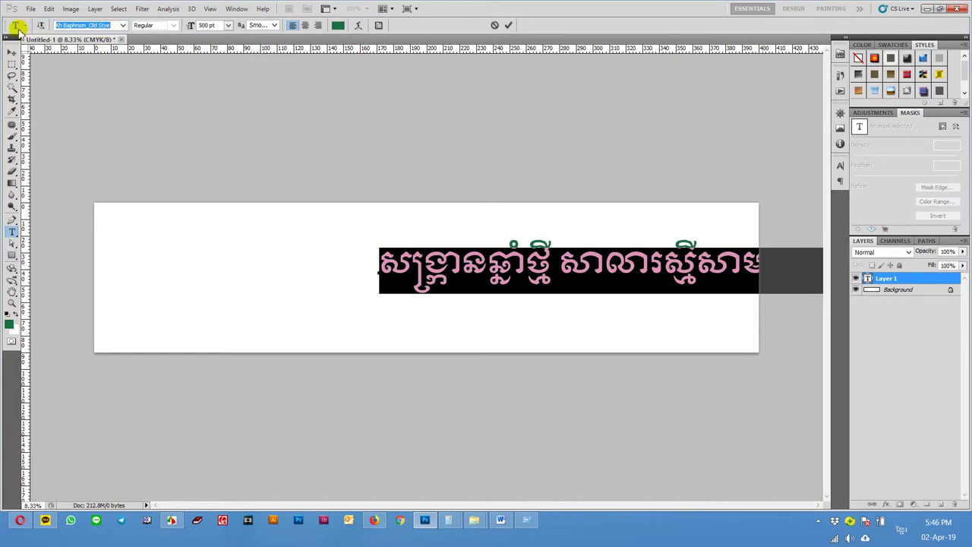
key(Down)
key(Down)
key(Down)
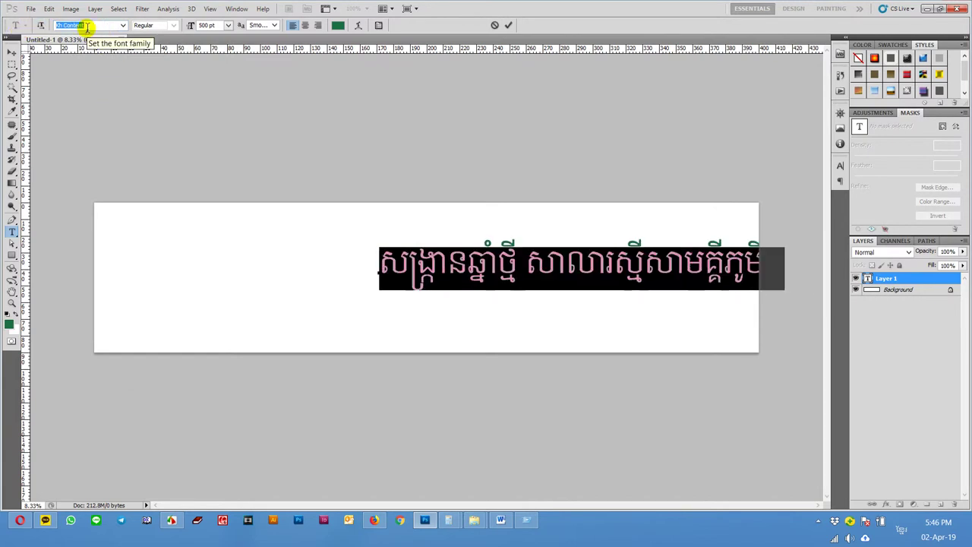
key(Down)
key(Down)
key(Down)
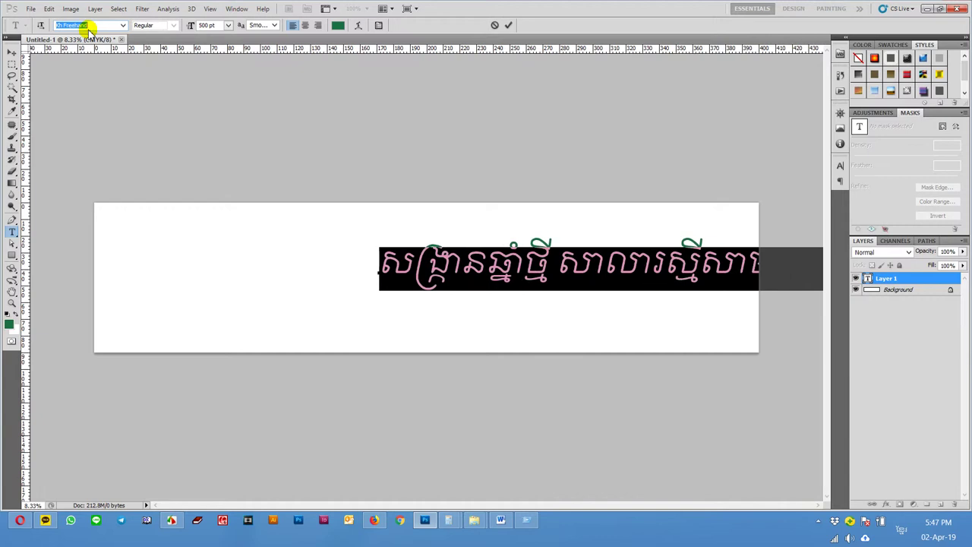
key(Down)
key(Down)
key(Down)
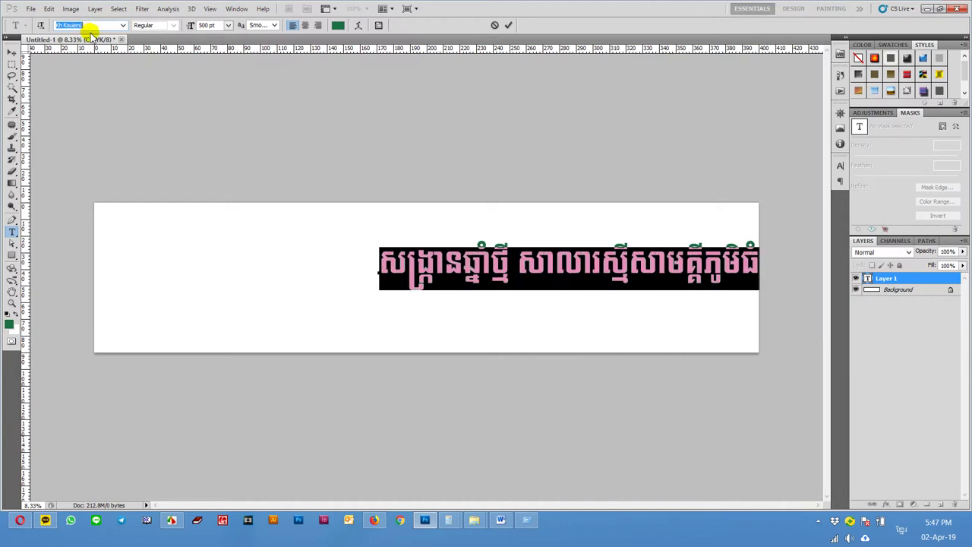
key(Down)
key(Down)
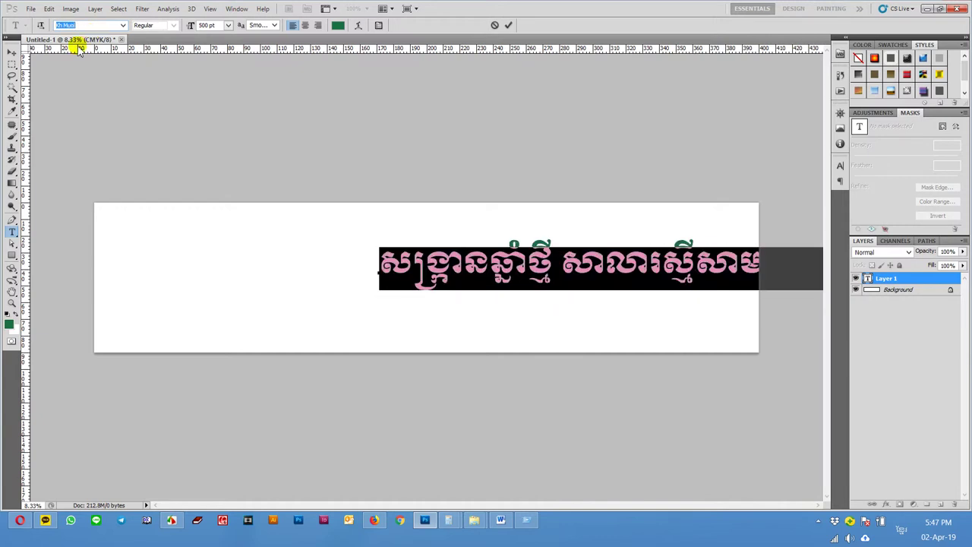
click(14, 51)
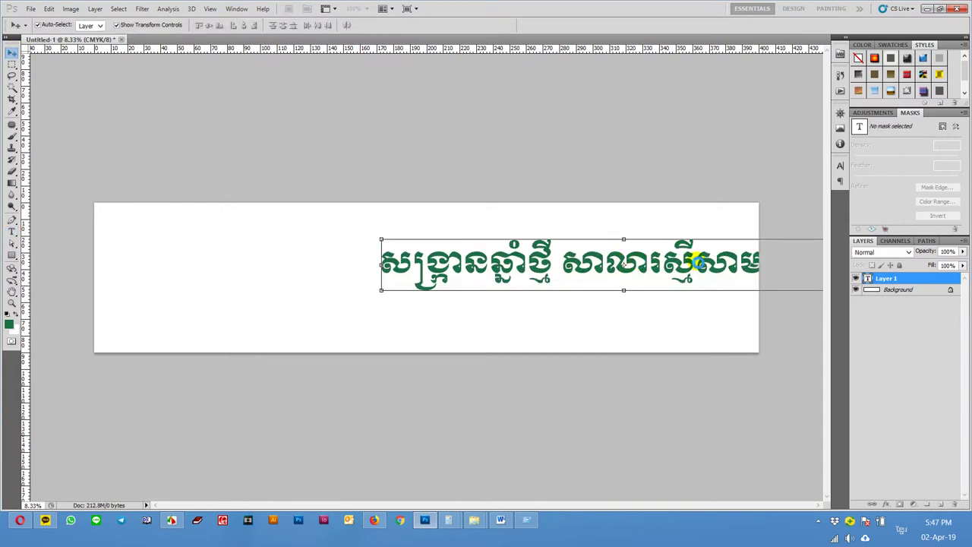
Move the title to the canvas centre and trim it to the short New Year phrase.
drag(698, 262, 651, 261)
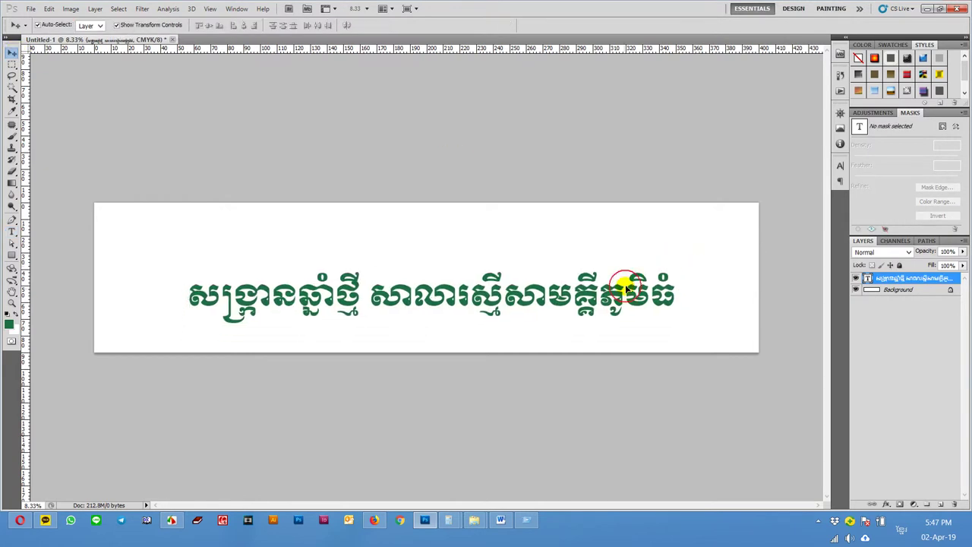
key(t)
click(395, 258)
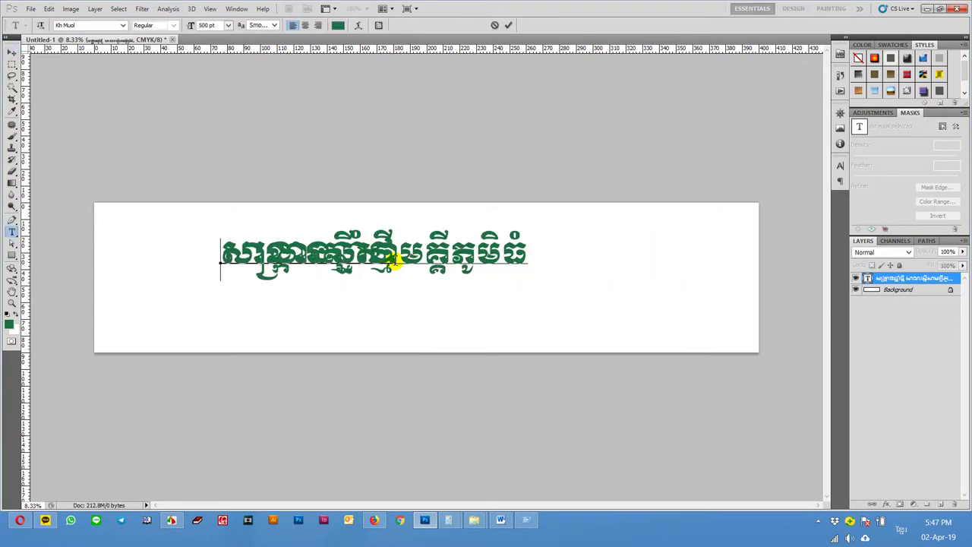
double_click(395, 258)
click(400, 259)
key(ctrl+a)
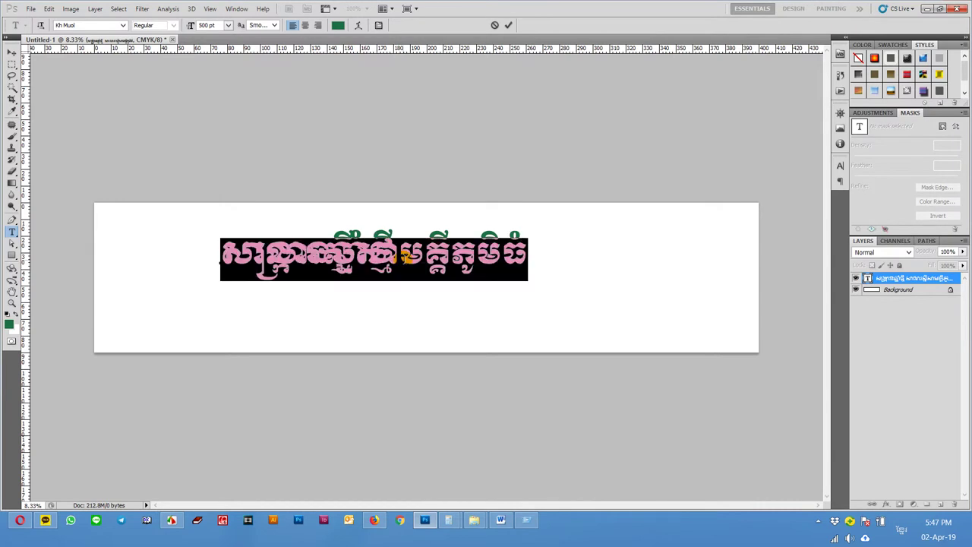
key(ctrl+v)
key(ctrl+Return)
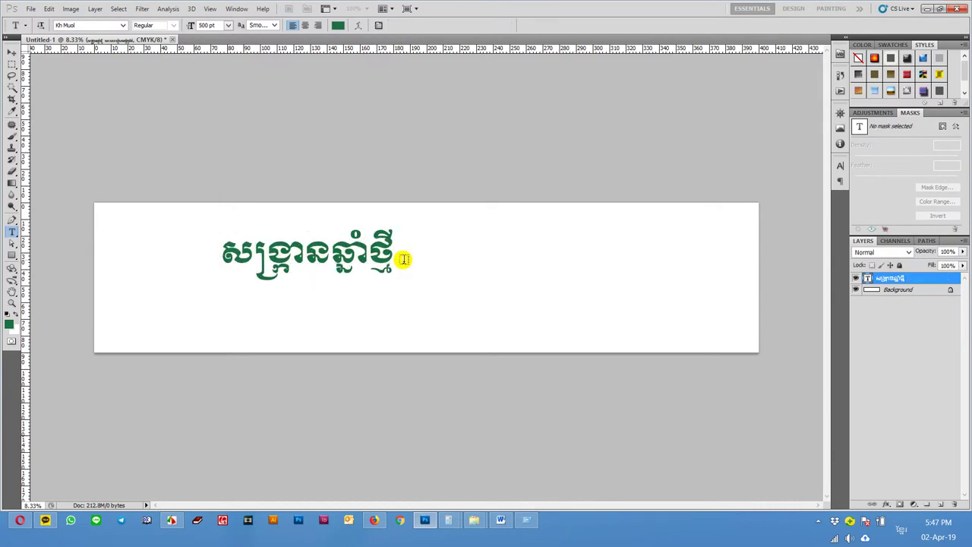
Add a second title line with the longer phrase, centre-aligned.
key(v)
mouse_move(353, 262)
mouse_down()
mouse_move(477, 259)
mouse_move(468, 251)
mouse_move(461, 297)
mouse_up()
key(t)
click(461, 298)
key(ctrl+a)
key(ctrl+v)
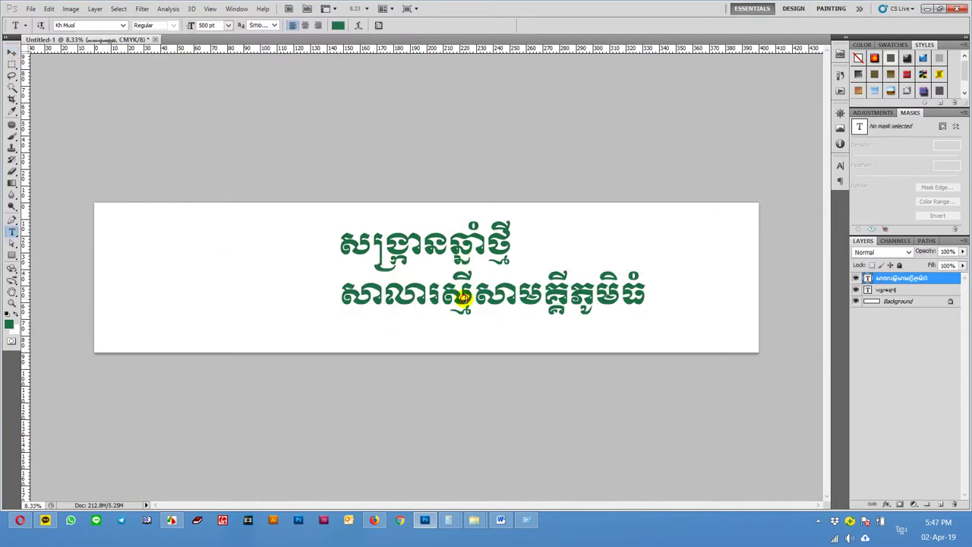
key(ctrl+a)
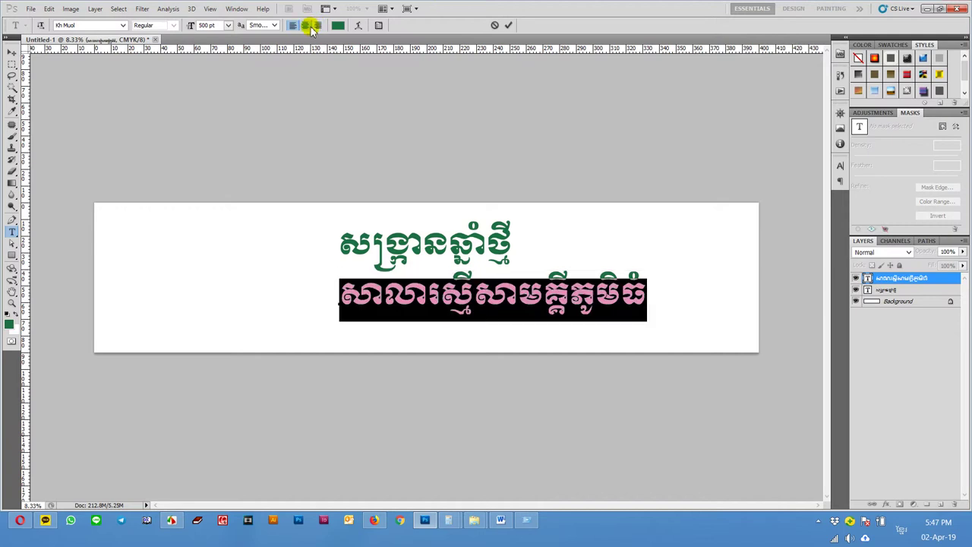
click(306, 26)
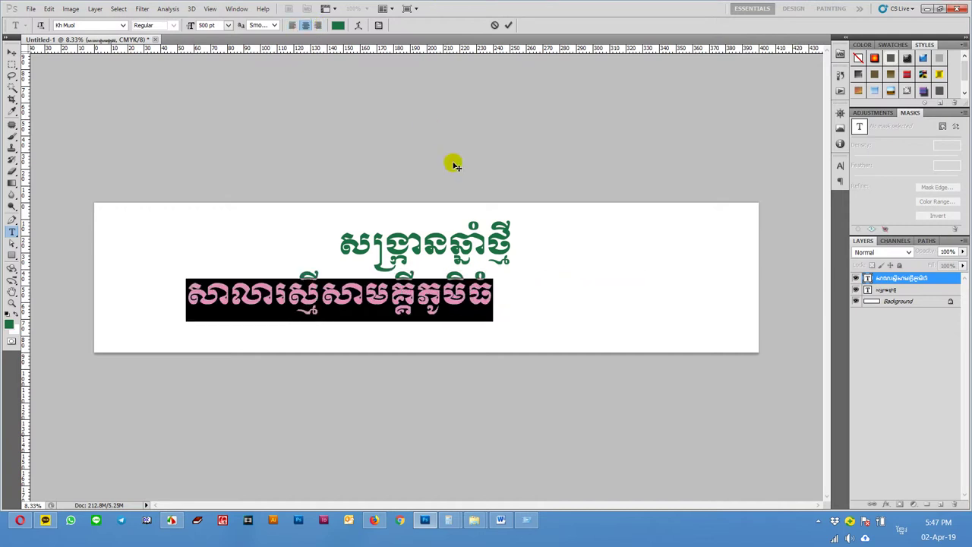
click(13, 53)
Centre-align the top title line and deselect the layers.
click(483, 241)
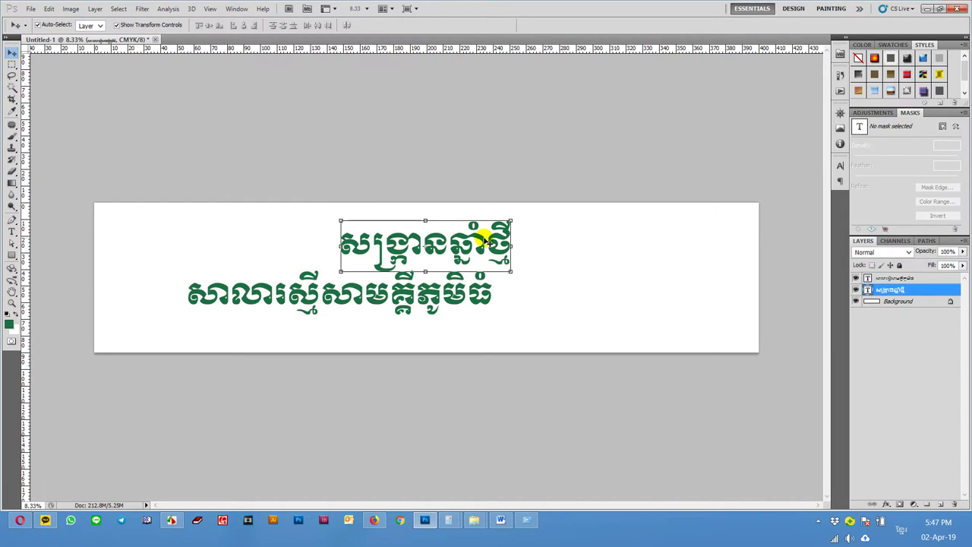
double_click(483, 242)
key(ctrl+a)
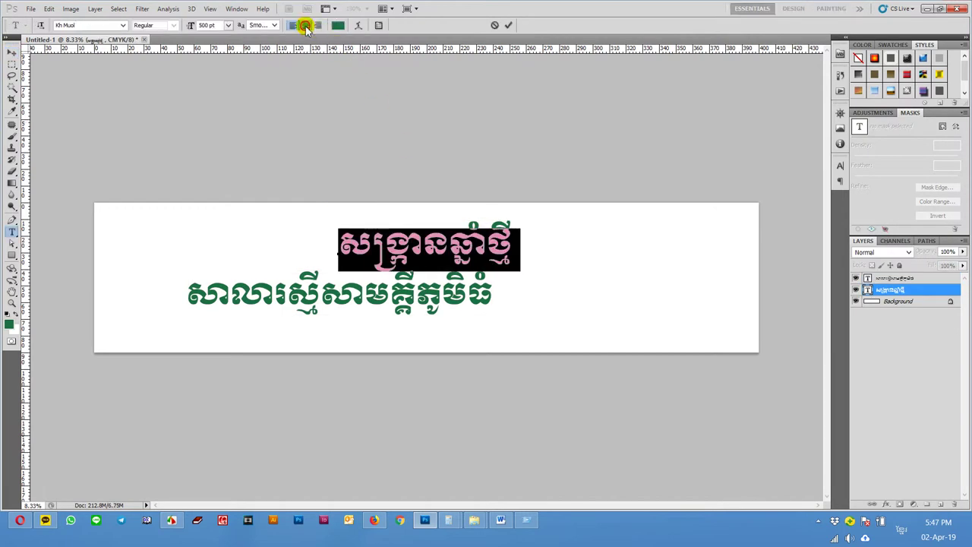
click(305, 26)
click(13, 53)
click(475, 403)
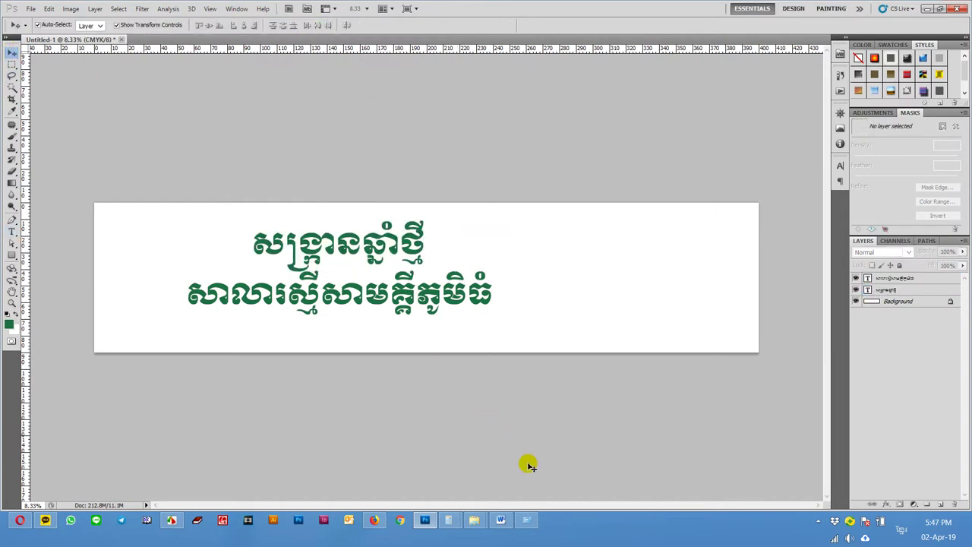
Preview download.jpg from the project folder, then close the viewer.
click(526, 467)
mouse_move(474, 520)
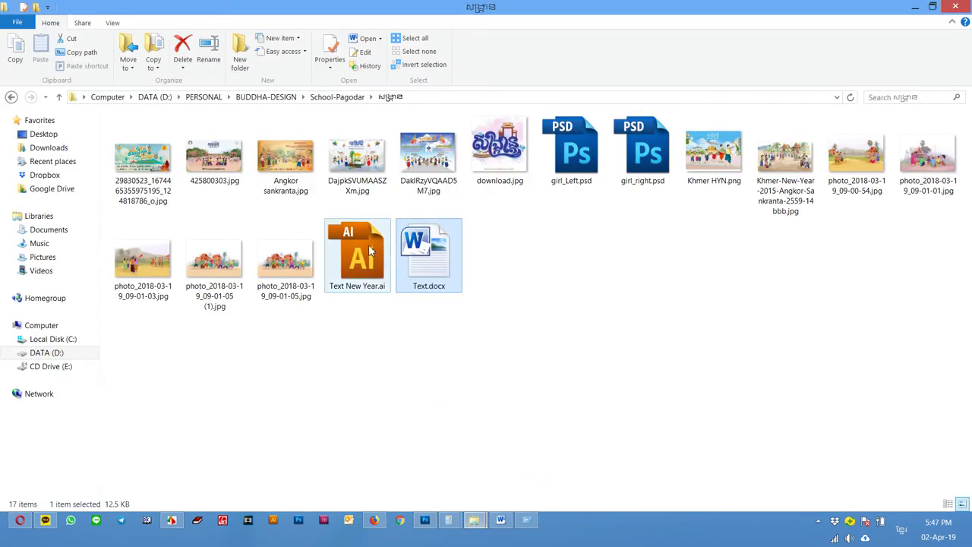
click(493, 161)
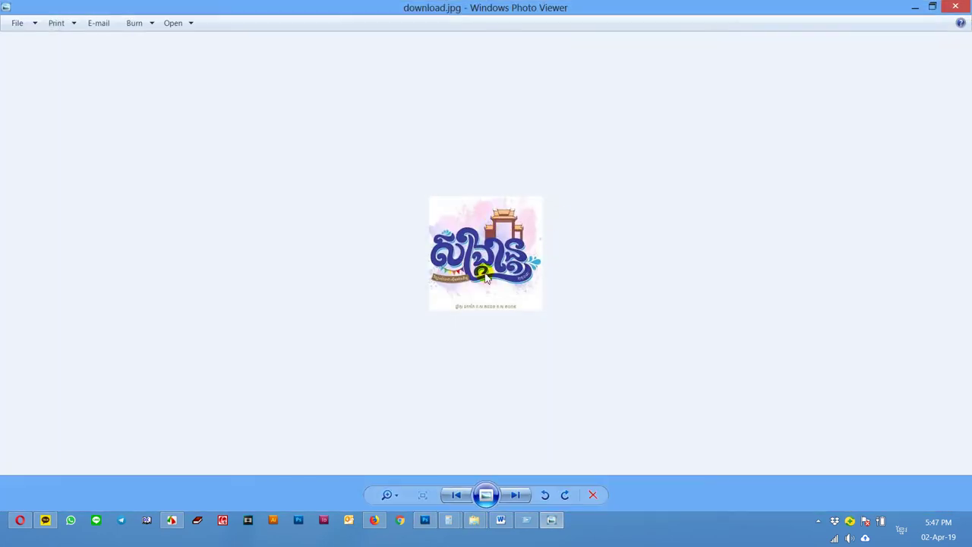
click(954, 7)
Open Text New Year.ai in Illustrator and the first poster photo in Photo Viewer.
click(373, 260)
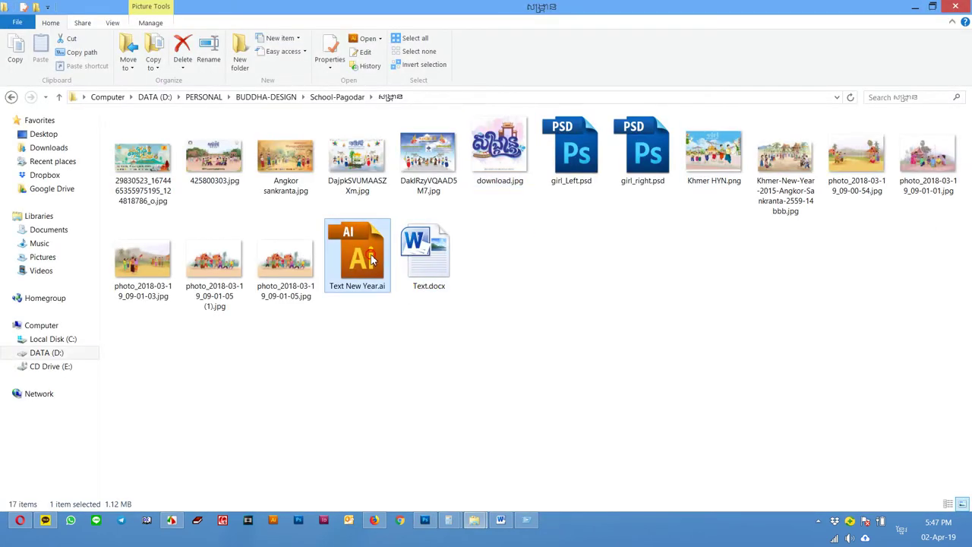
double_click(373, 260)
click(148, 161)
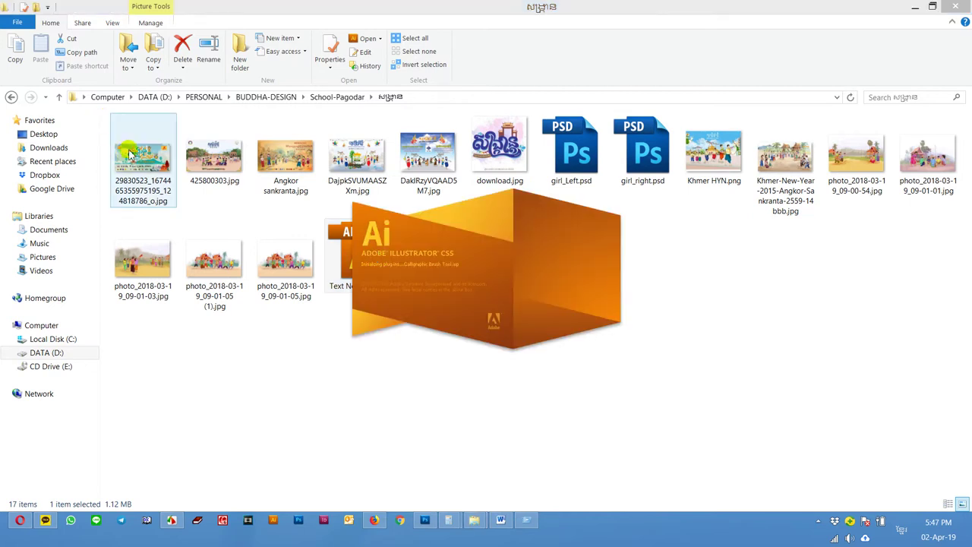
double_click(149, 161)
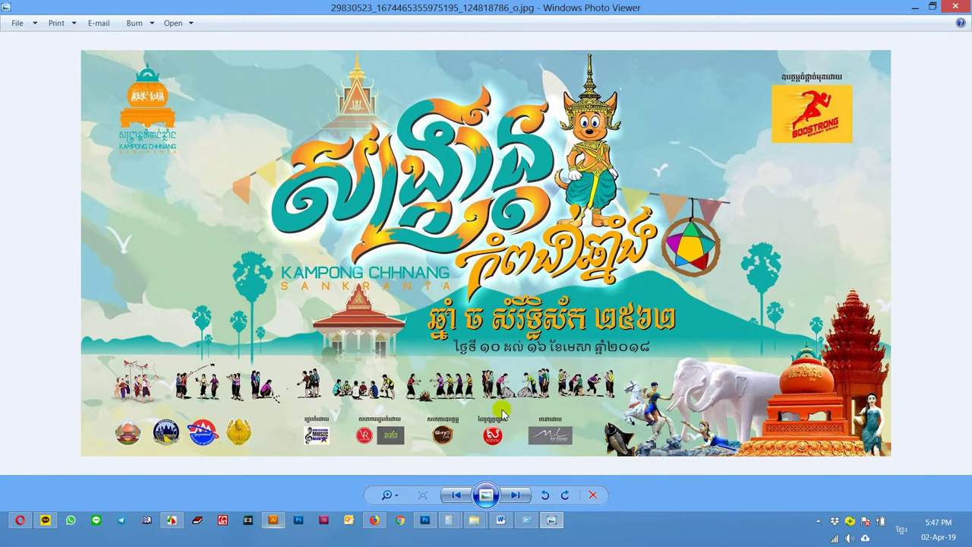
Dismiss Illustrator's file-not-found error and retry opening Text New Year.ai, which fails again.
click(273, 523)
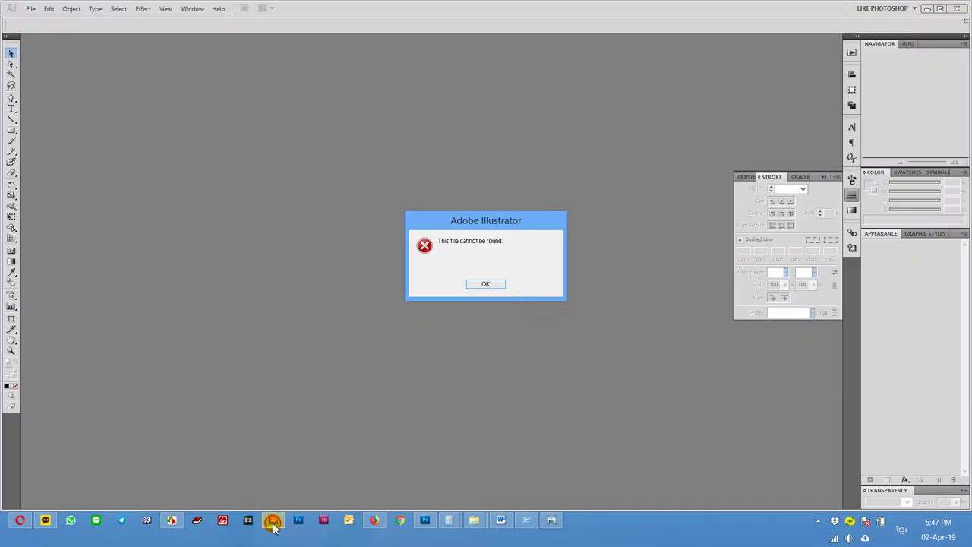
click(495, 282)
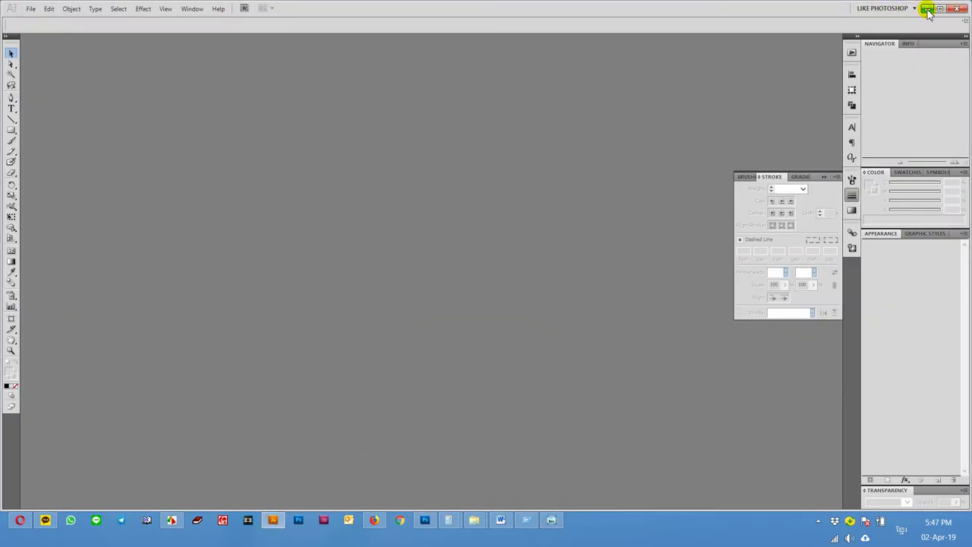
click(928, 8)
click(941, 22)
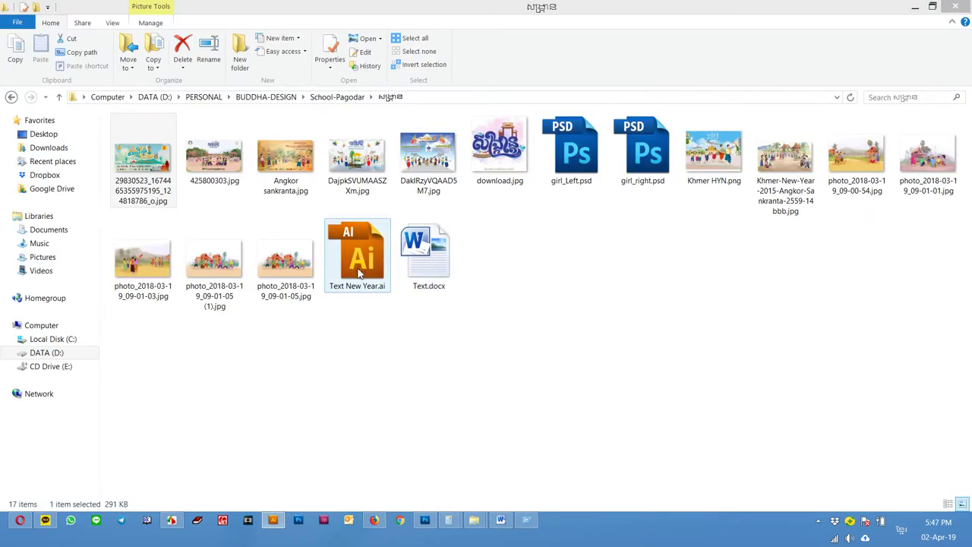
click(387, 354)
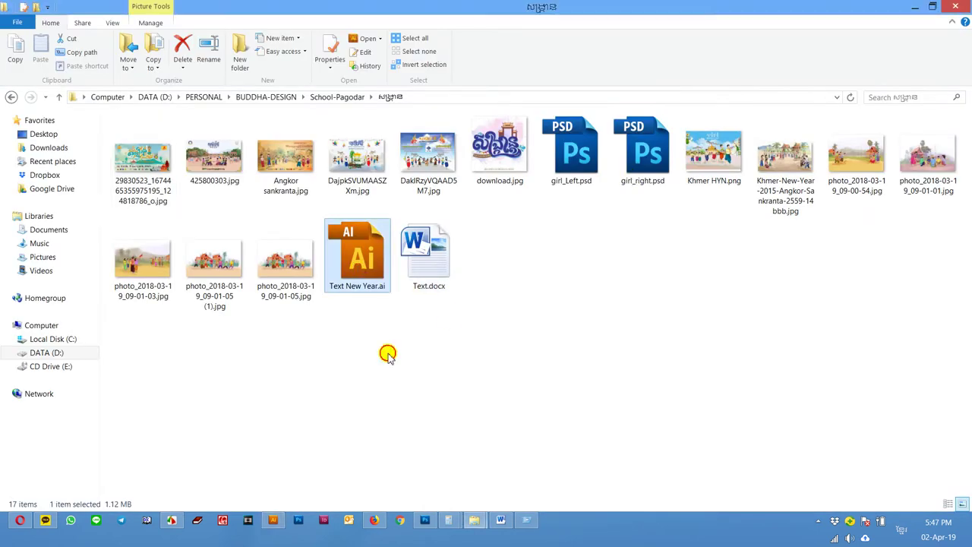
double_click(360, 266)
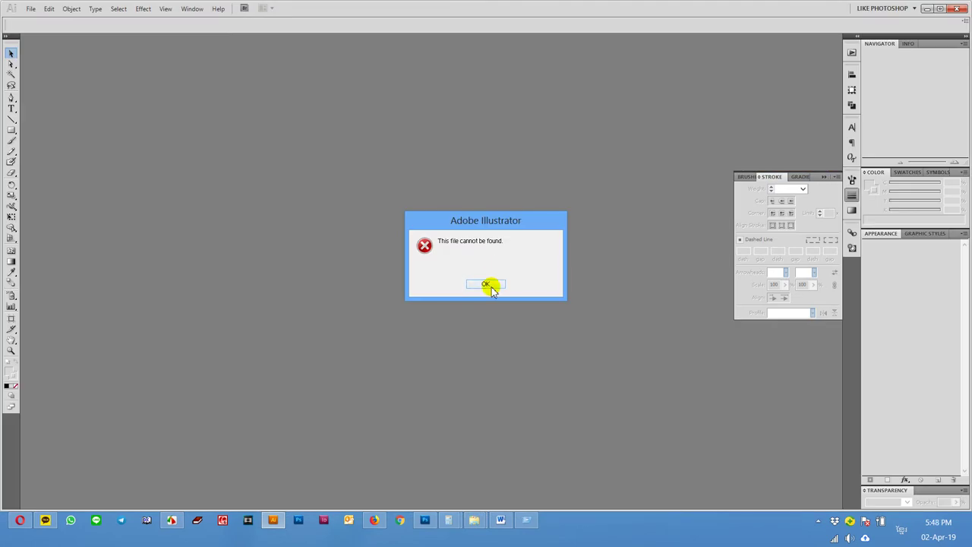
click(491, 289)
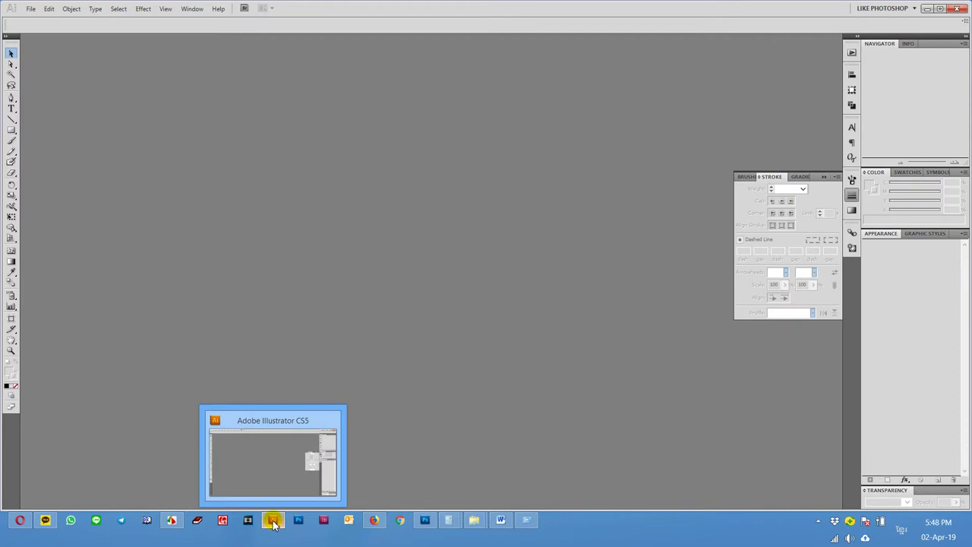
Try opening Vector Smart Object.pdf in Illustrator, then drag it onto Photoshop instead.
click(223, 519)
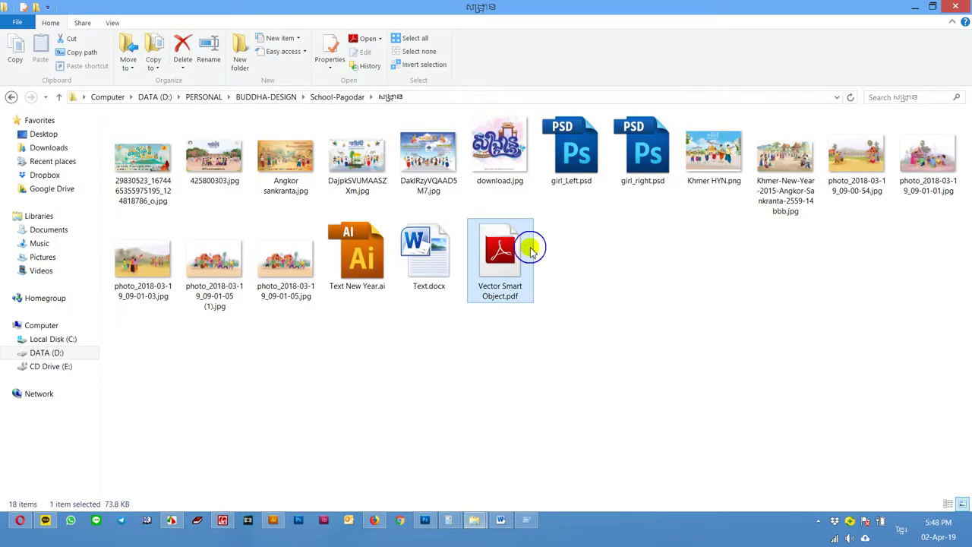
right_click(530, 251)
mouse_move(679, 280)
click(836, 292)
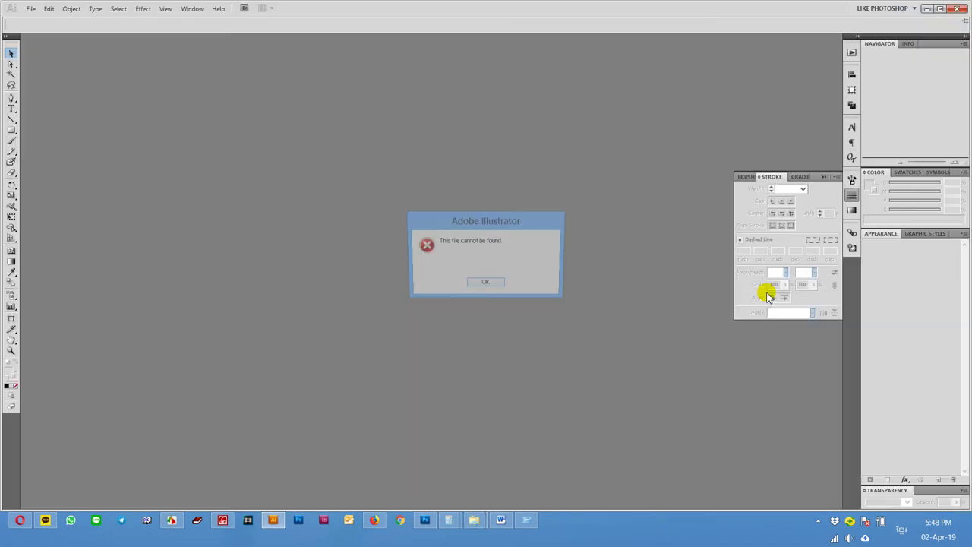
click(486, 284)
click(957, 8)
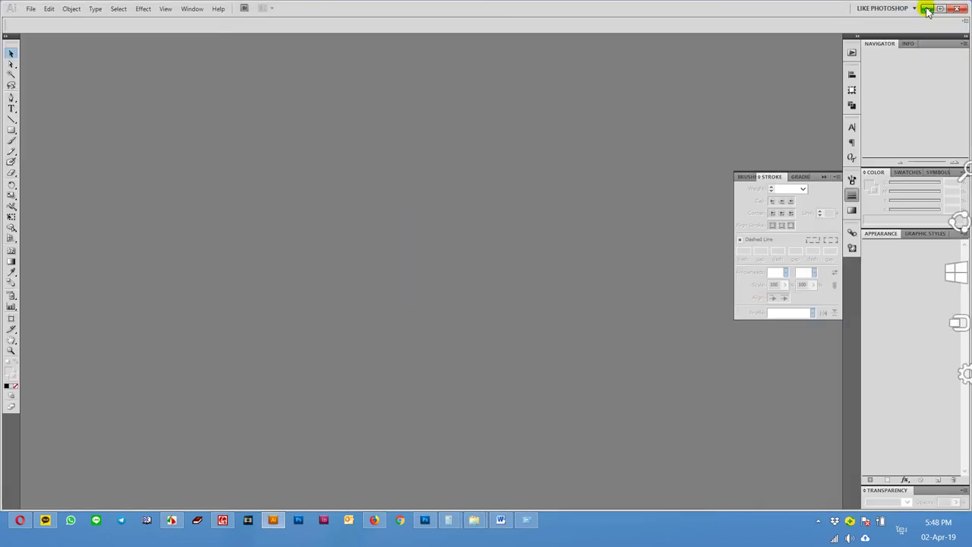
mouse_move(521, 260)
mouse_down()
mouse_move(441, 442)
mouse_move(521, 265)
mouse_up()
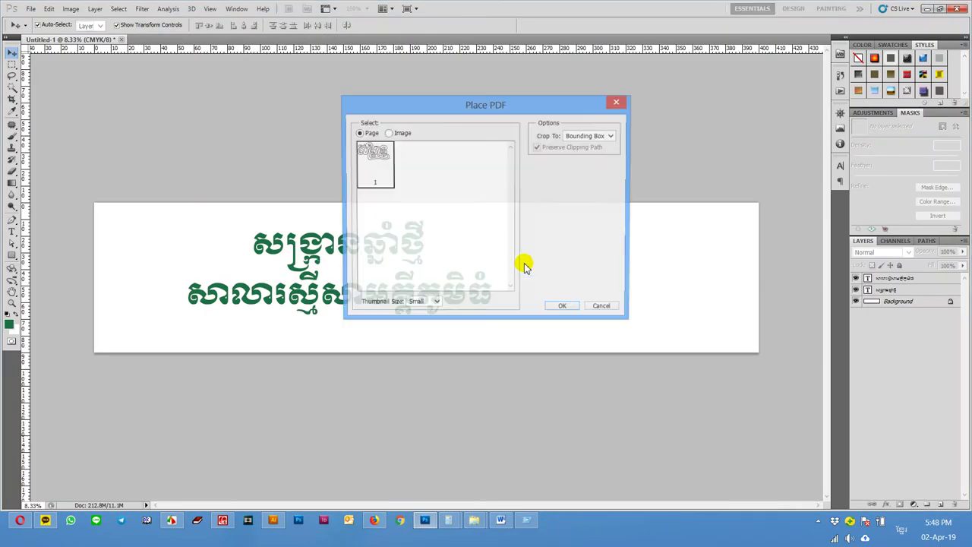
Place the PDF page into the banner as a Vector Smart Object and commit it.
click(561, 310)
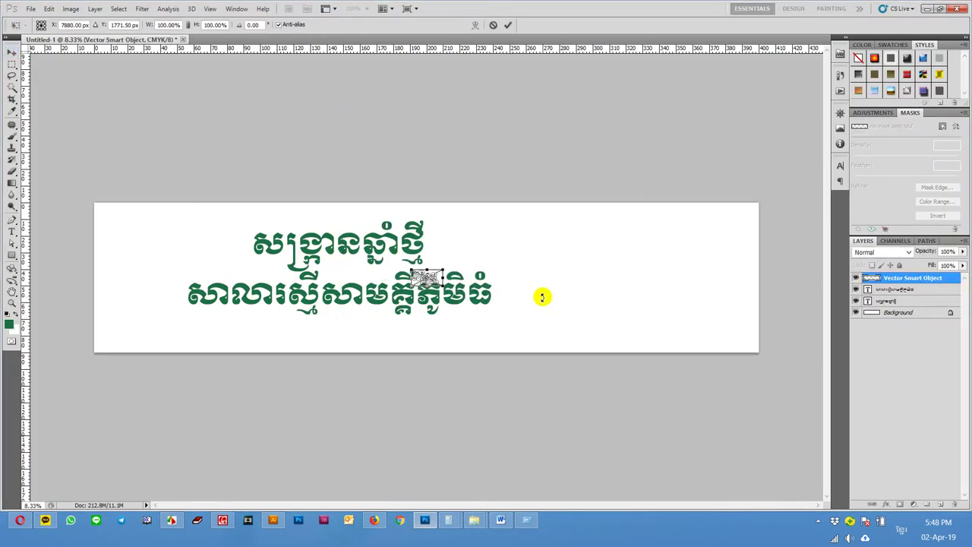
key(Return)
double_click(872, 279)
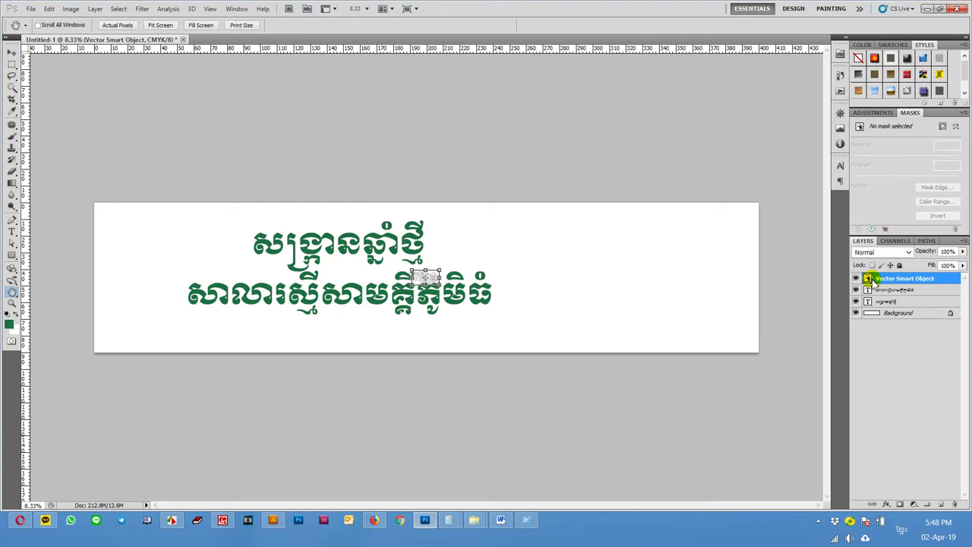
click(965, 262)
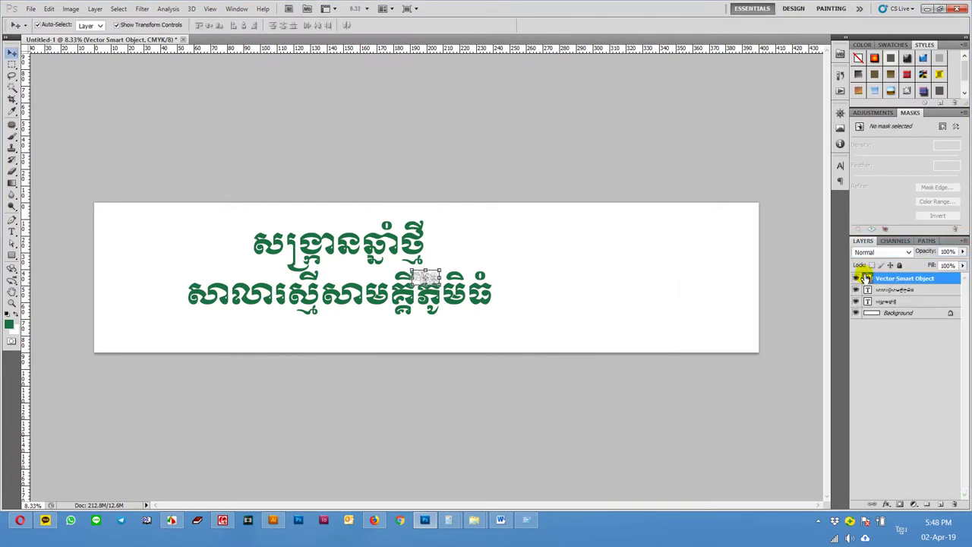
Open the smart object's artwork for editing in Illustrator.
double_click(866, 278)
click(575, 289)
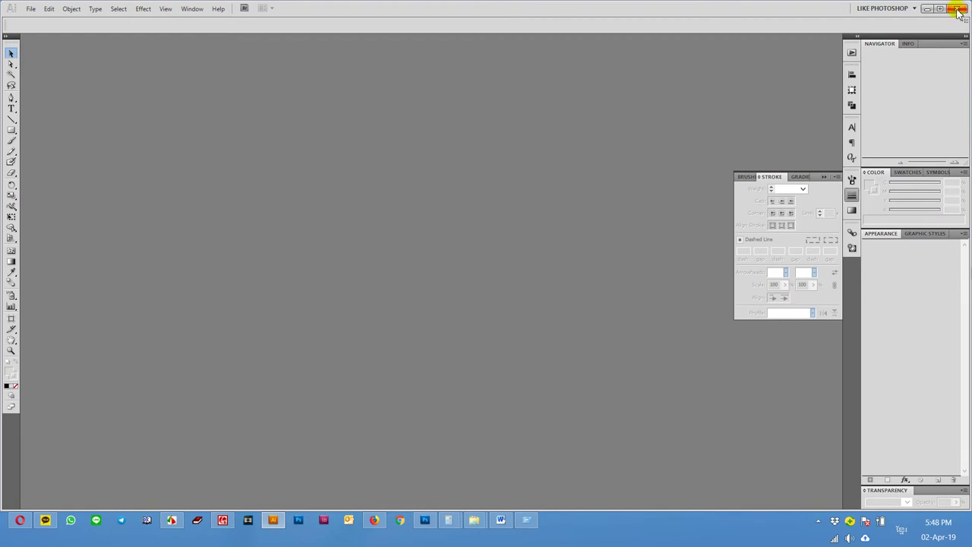
click(927, 8)
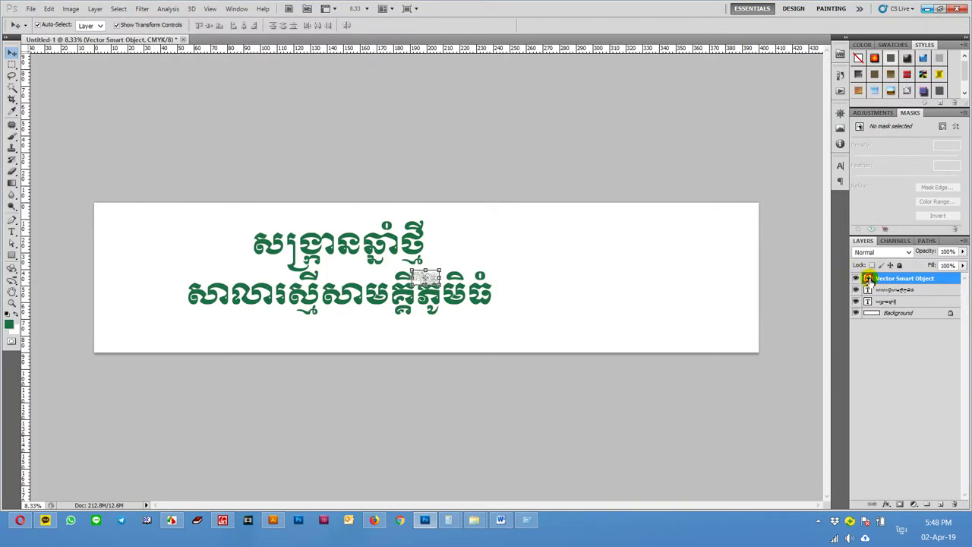
double_click(869, 278)
Select the lettering artwork and experiment with clearing and restoring its outline stroke.
click(579, 293)
key(a)
drag(539, 334, 300, 206)
click(620, 89)
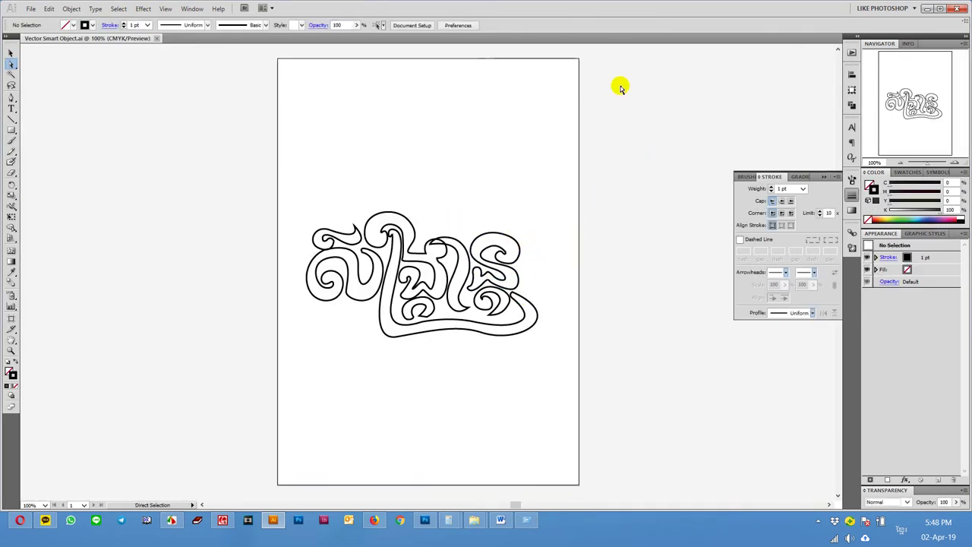
key(slash)
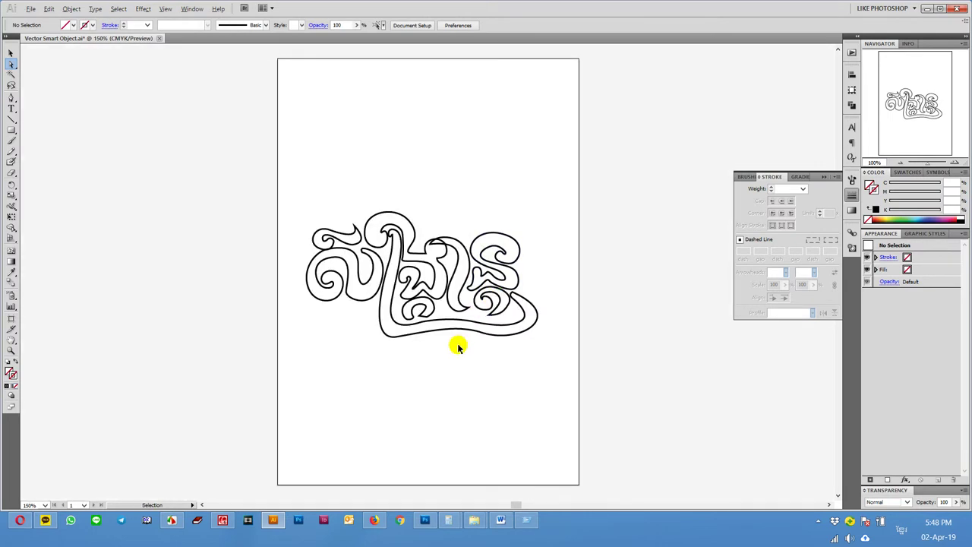
scroll(456, 343, up, 2)
click(538, 313)
Set the lettering group's stroke to None and fill it dark blue.
key(v)
click(629, 322)
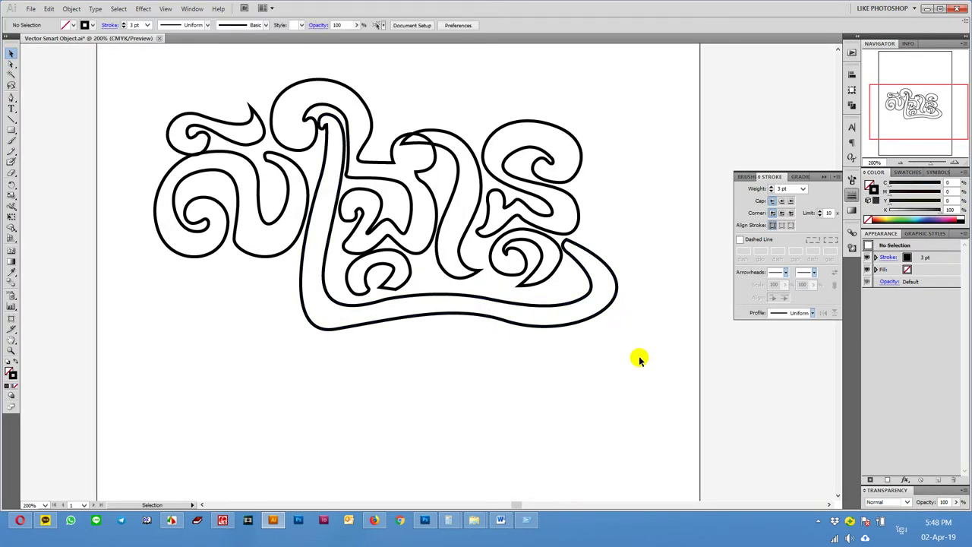
click(205, 131)
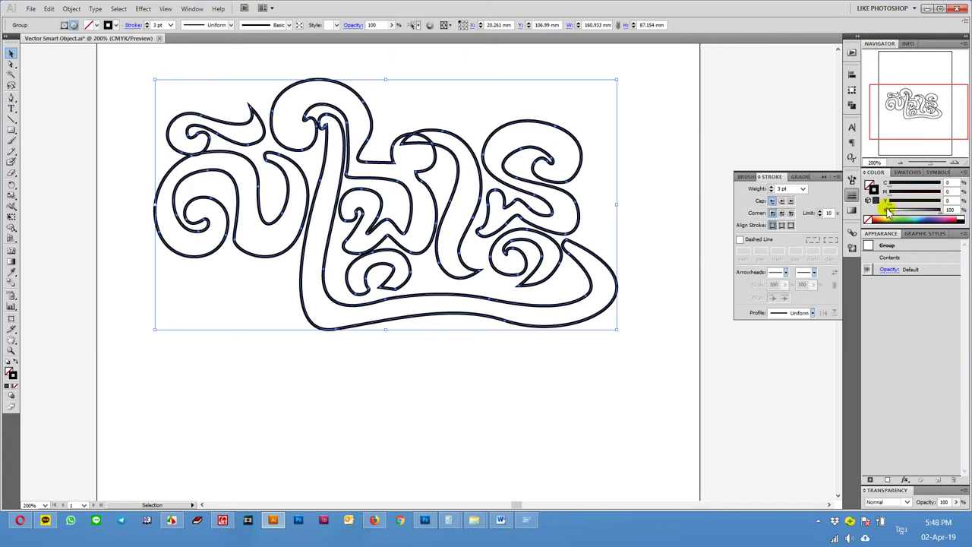
click(868, 219)
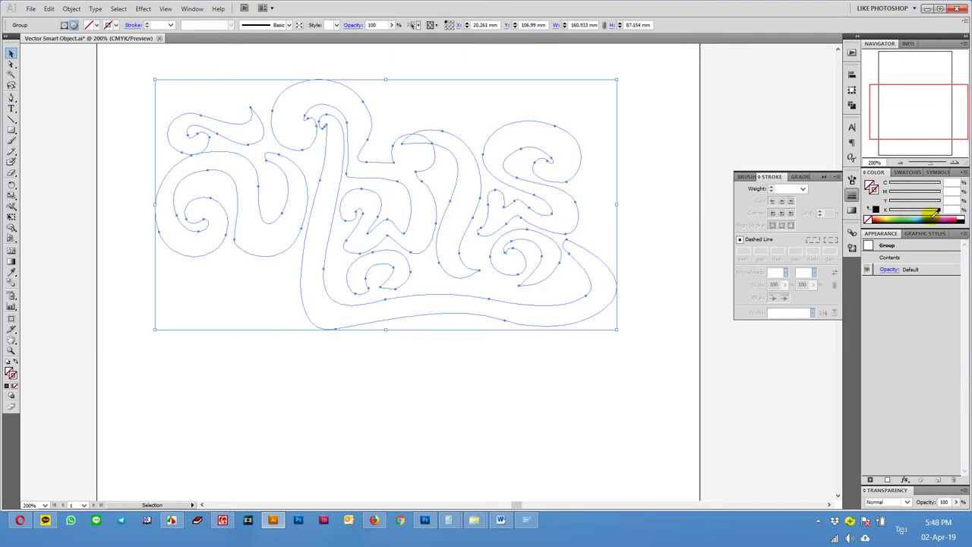
click(889, 215)
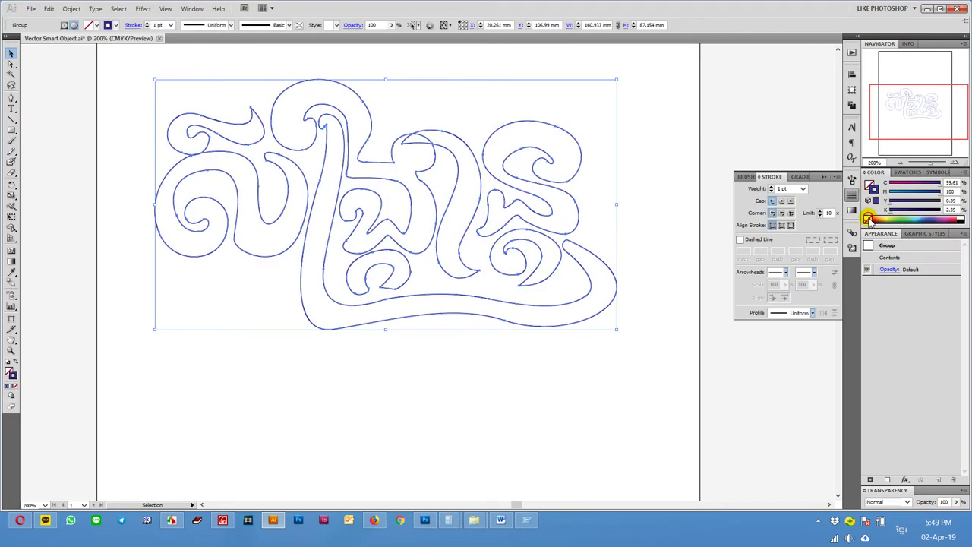
click(869, 219)
drag(937, 215, 959, 183)
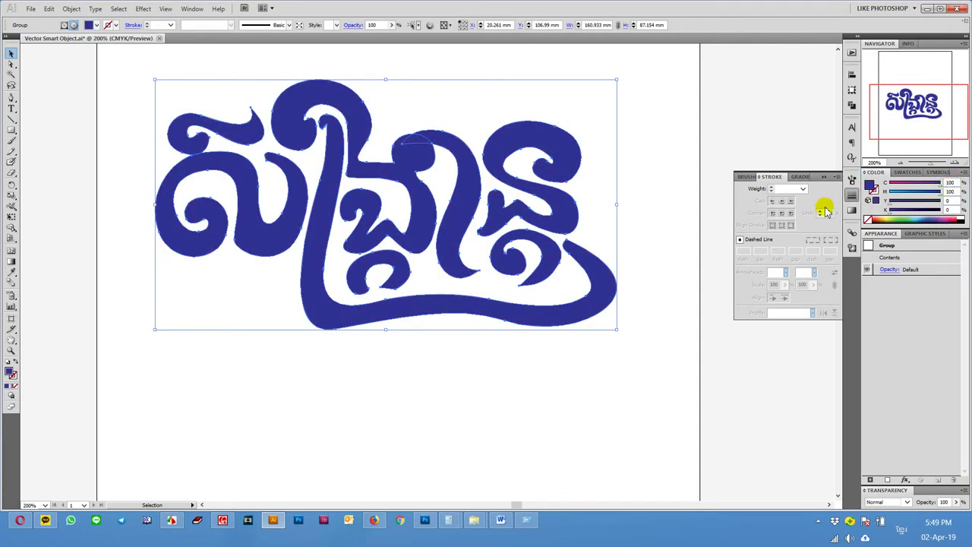
drag(617, 370, 187, 87)
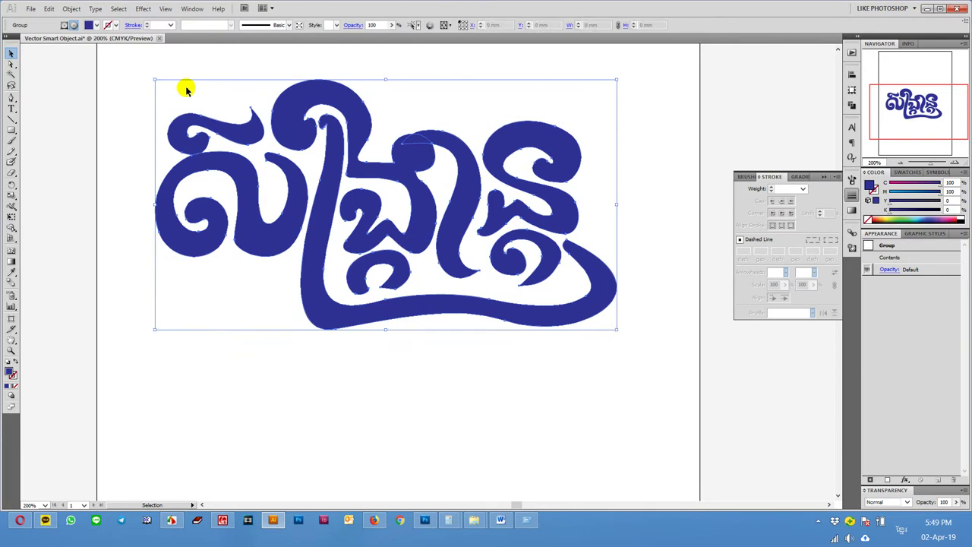
Reshape the anchors and curves of the logo's middle letter path in Illustrator.
key(a)
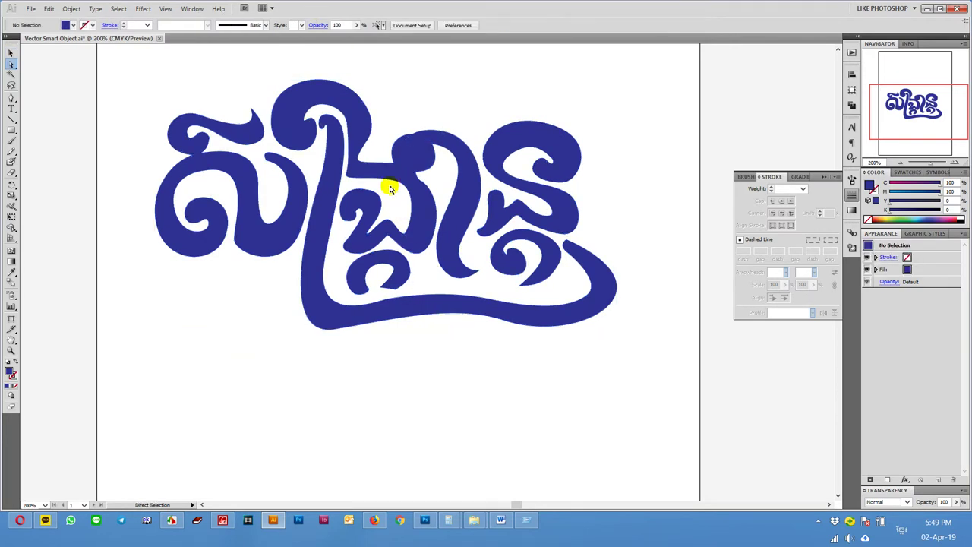
click(358, 156)
drag(358, 154, 385, 146)
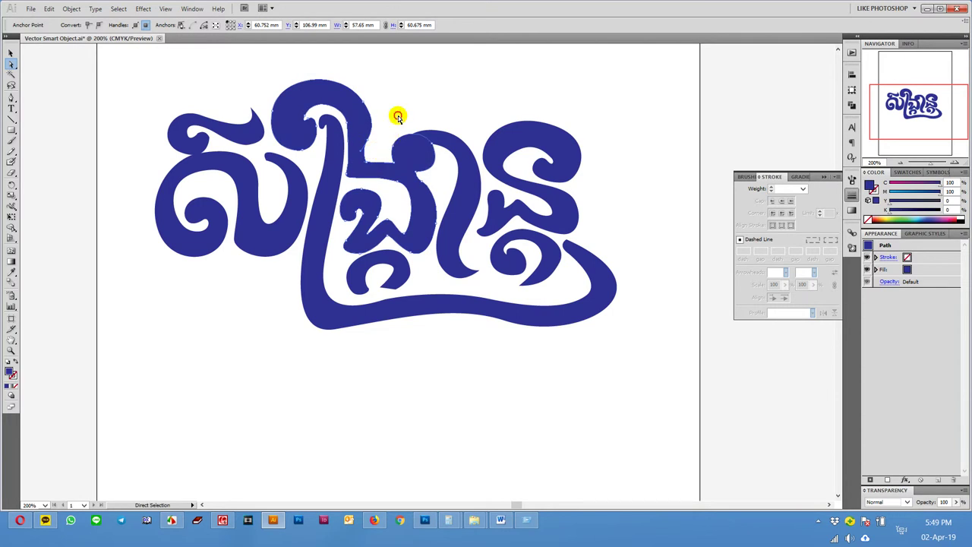
click(399, 117)
scroll(354, 109, up, 3)
scroll(370, 123, up, 2)
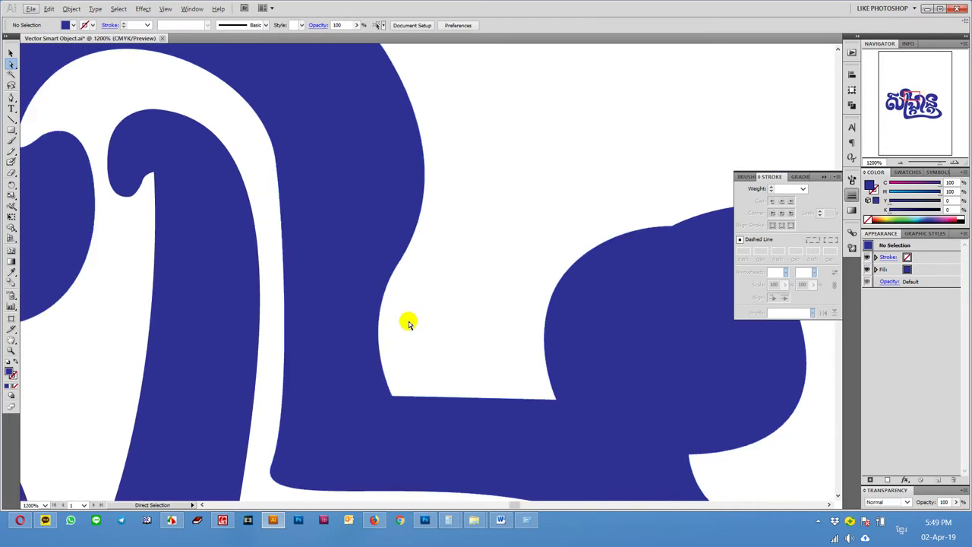
click(385, 388)
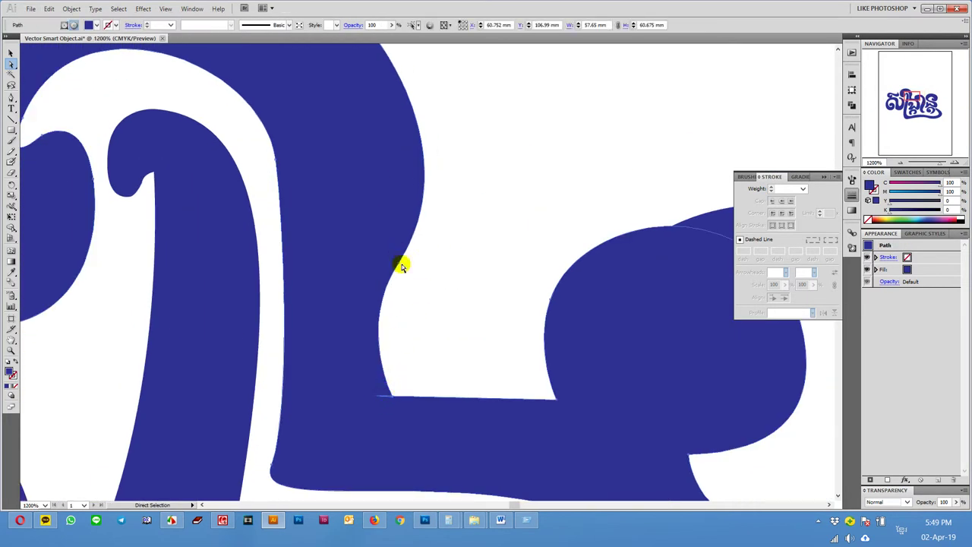
drag(396, 263, 383, 220)
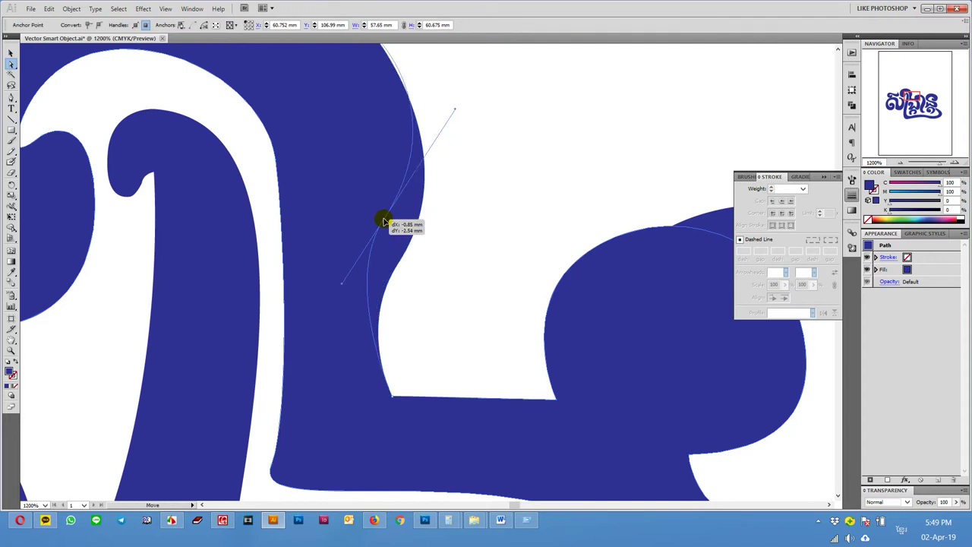
mouse_move(386, 220)
mouse_down()
mouse_move(408, 178)
mouse_move(389, 131)
mouse_up()
key(ctrl+minus)
key(ctrl+minus)
key(ctrl+minus)
key(ctrl+minus)
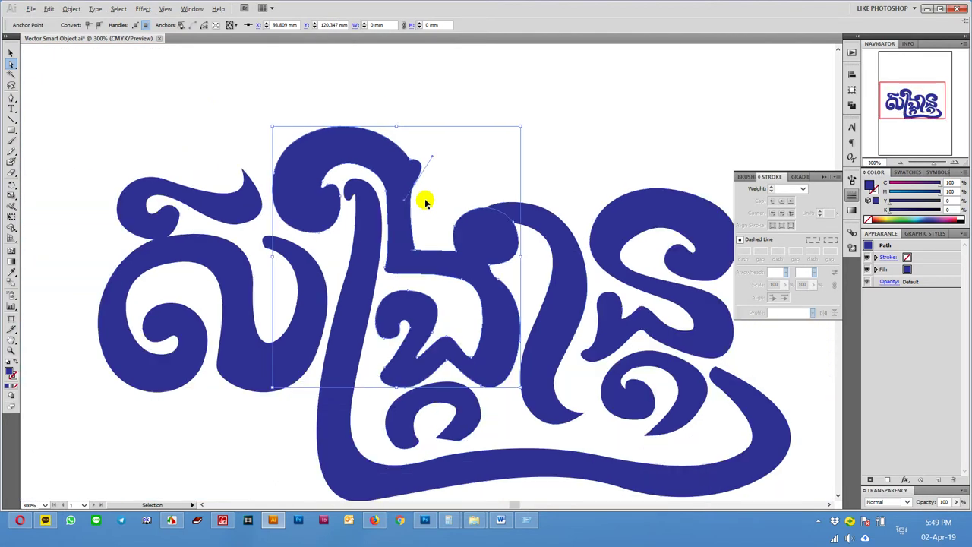
click(579, 152)
Undo the reshaping, then rework the stem junction and top curve anchors.
key(ctrl+z)
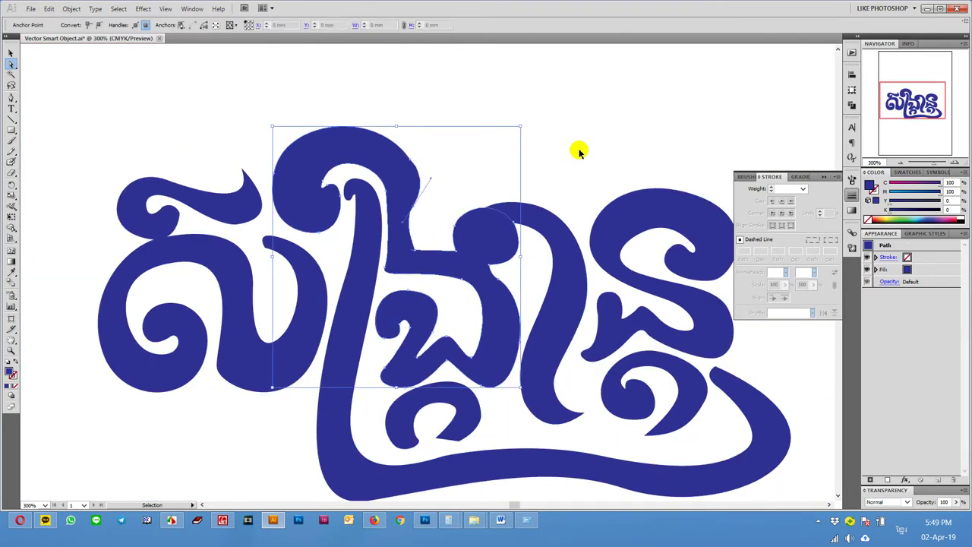
key(ctrl+z)
key(a)
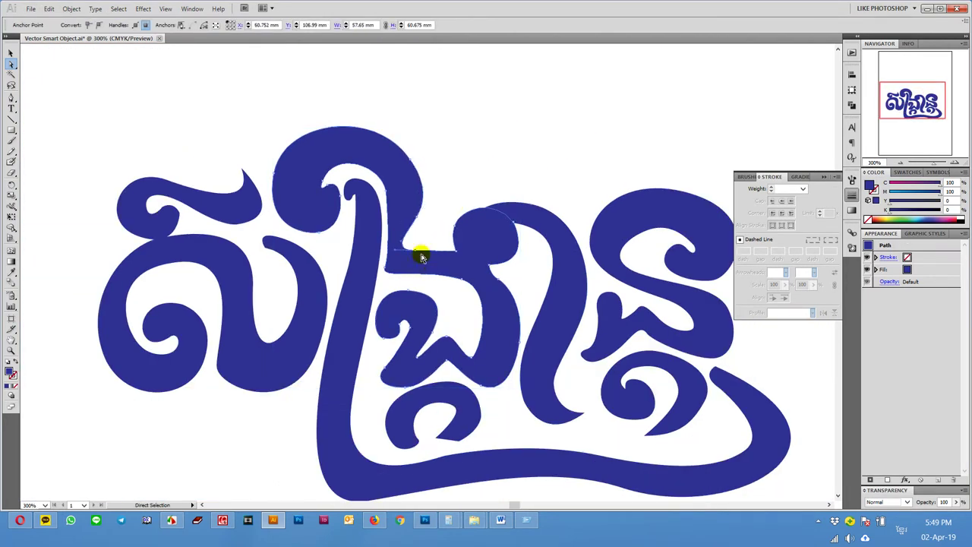
mouse_move(386, 269)
mouse_down()
mouse_move(412, 256)
mouse_move(421, 198)
mouse_up()
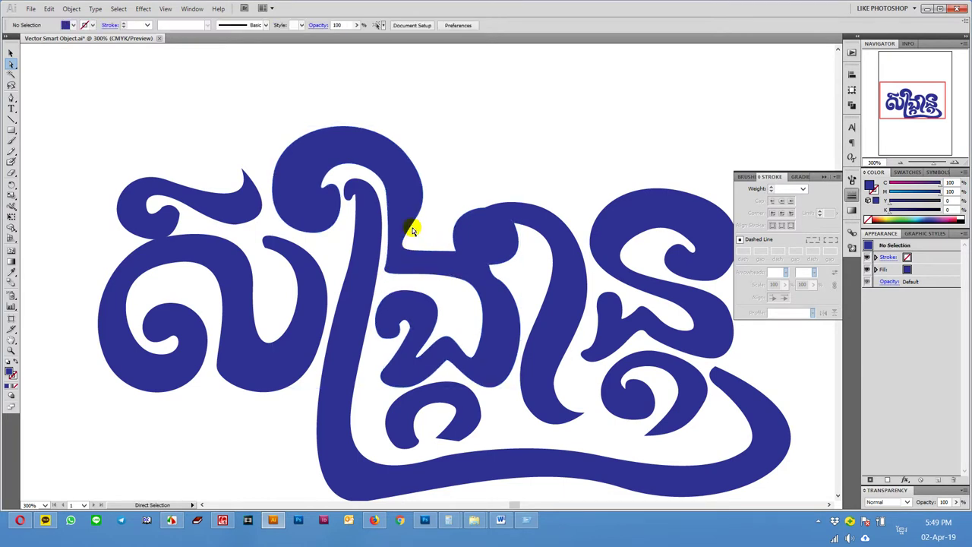
click(410, 161)
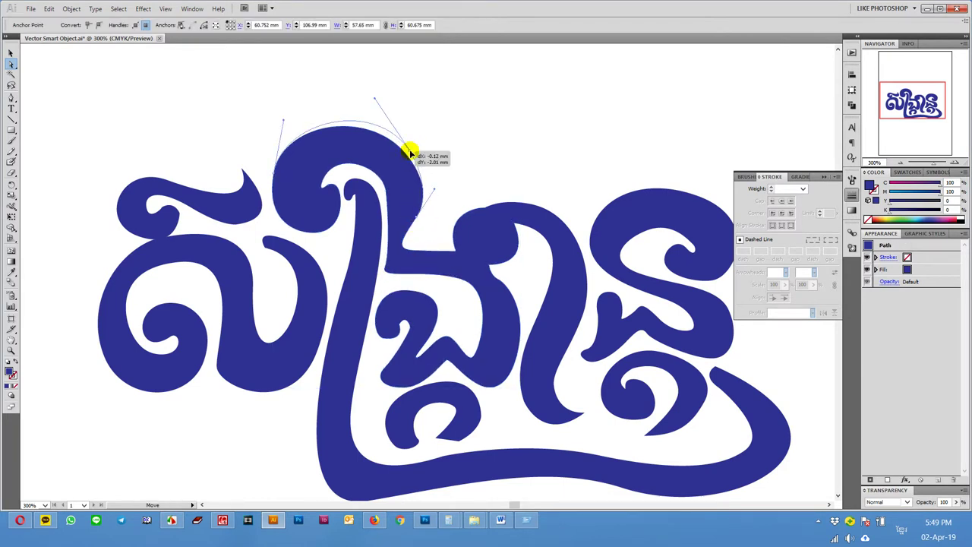
click(432, 192)
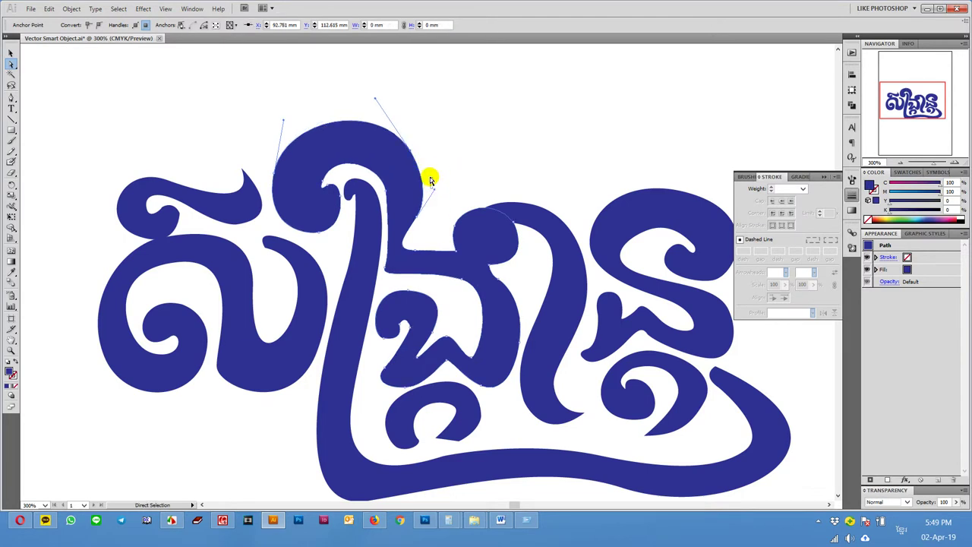
click(430, 180)
Select the whole logo group, fit the artboard, and check the Photoshop banner.
key(v)
click(482, 233)
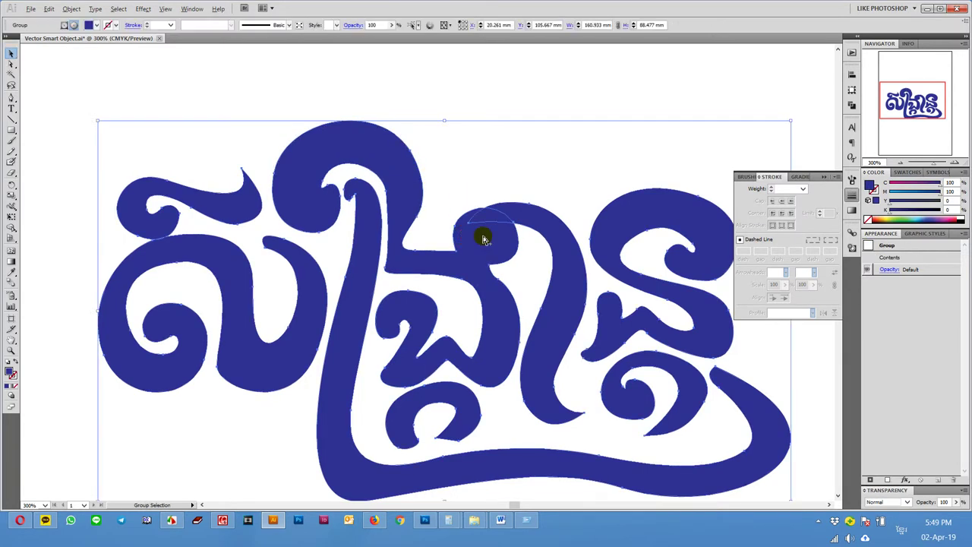
key(ctrl+1)
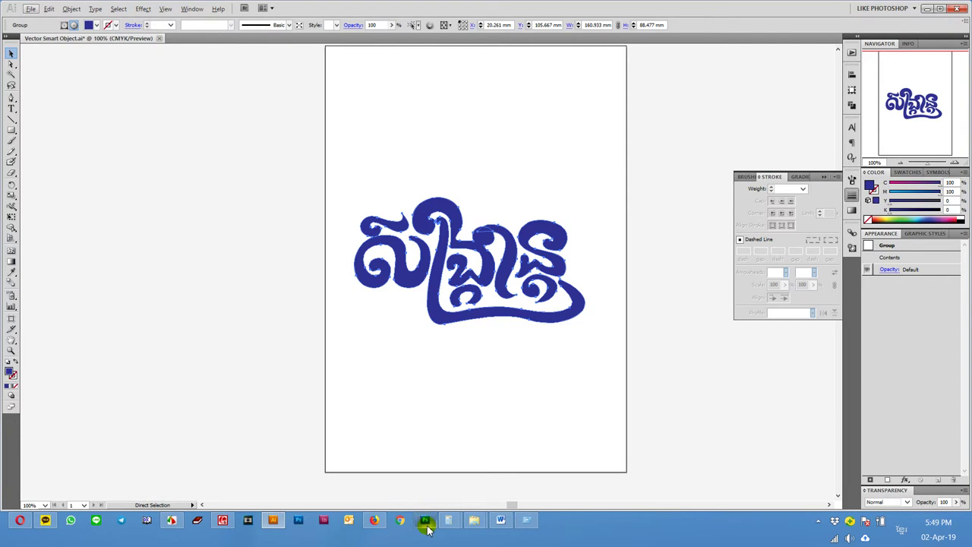
click(425, 521)
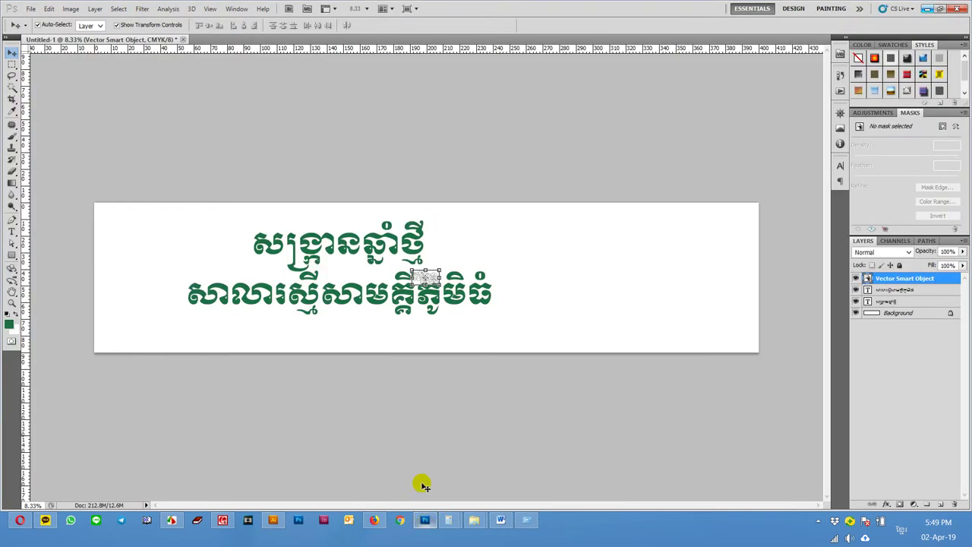
right_click(538, 275)
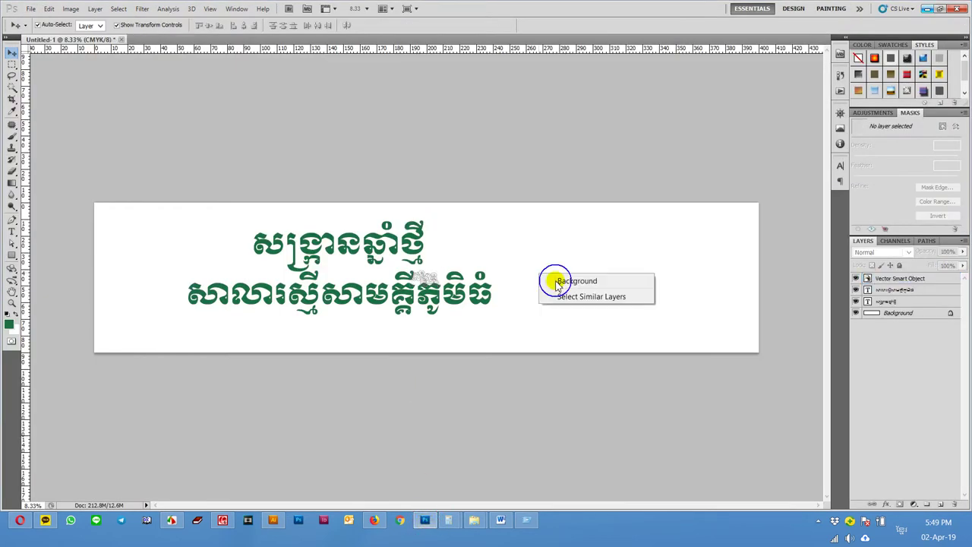
click(523, 383)
Marquee-select the entire blue logo artwork in Illustrator and copy it.
click(274, 521)
right_click(492, 256)
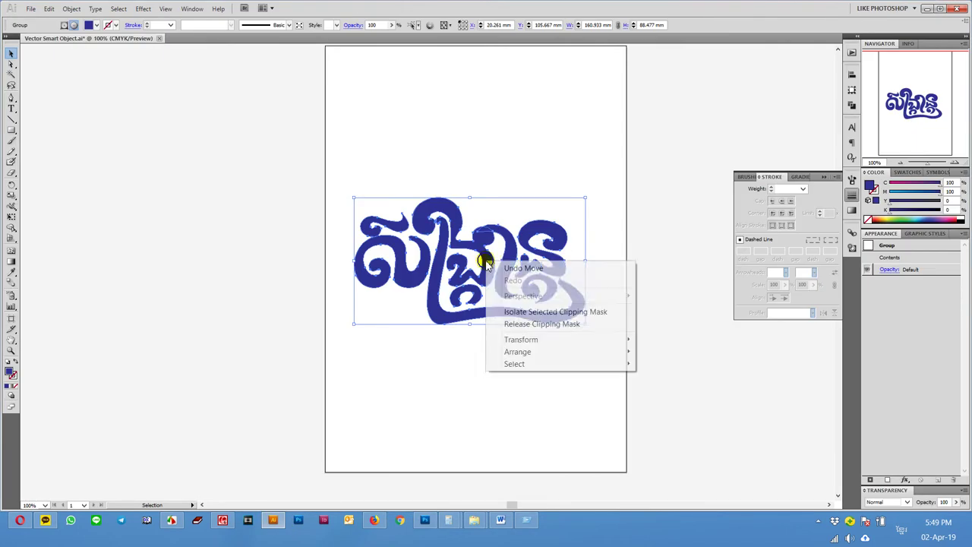
click(658, 347)
drag(658, 347, 208, 139)
key(a)
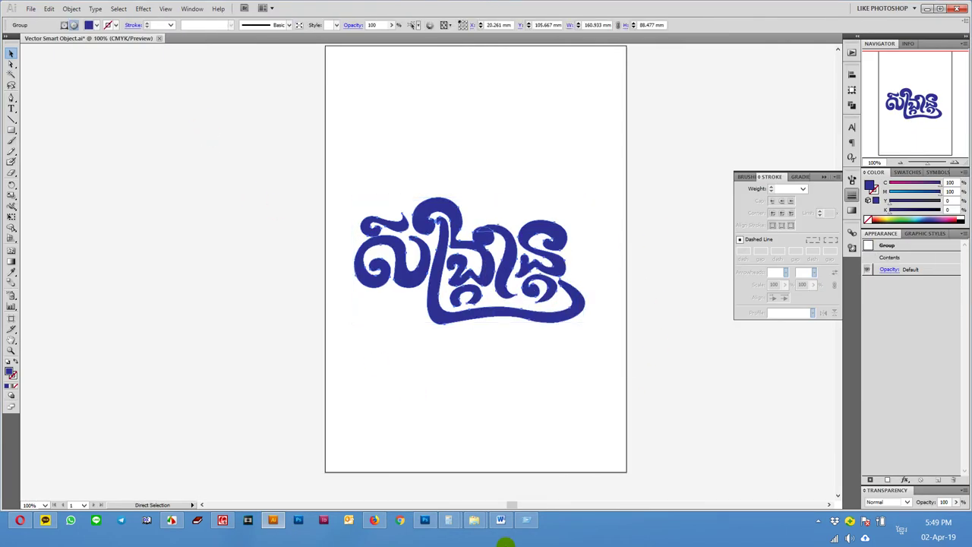
click(445, 524)
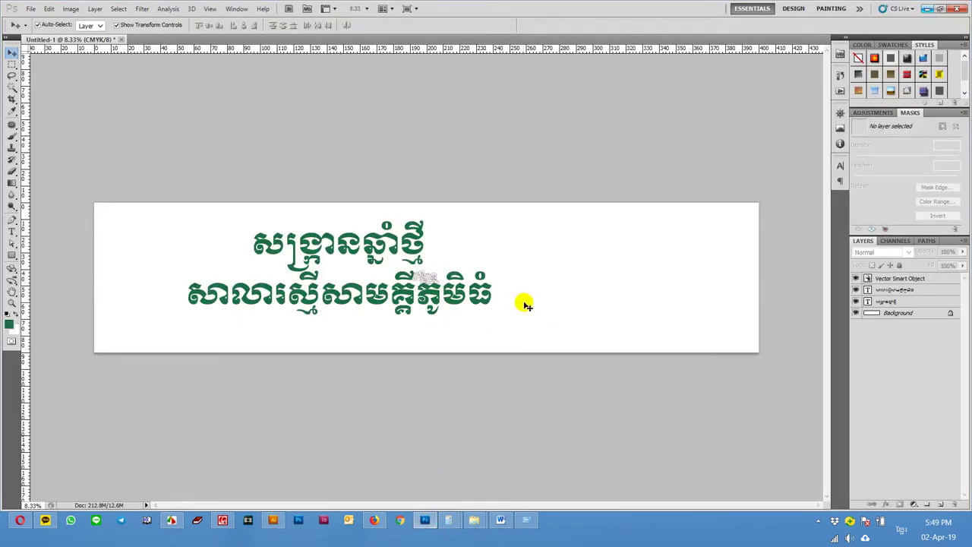
Paste the blue logo as an enlarged smart object right of the titles, removing the duplicate layer.
key(ctrl+v)
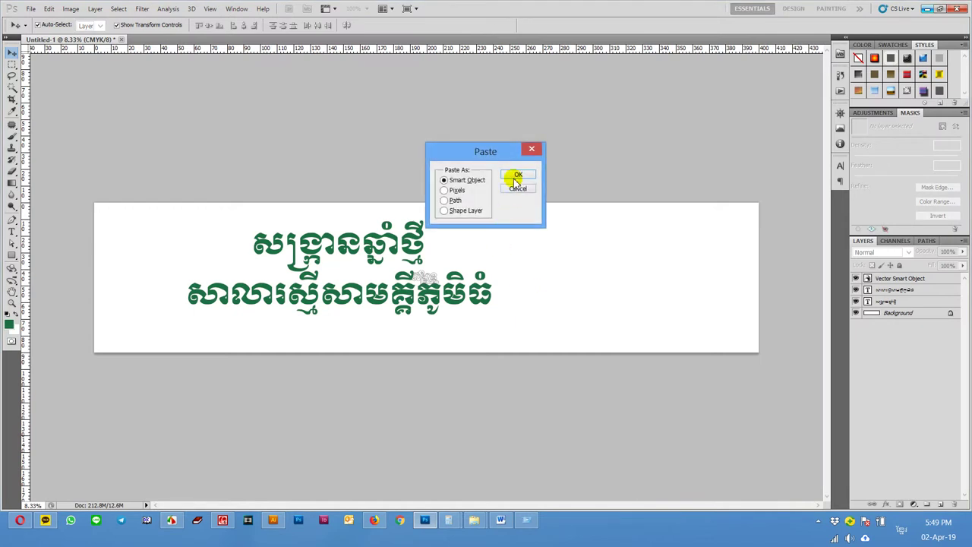
click(517, 174)
mouse_move(440, 271)
mouse_down()
mouse_move(521, 228)
mouse_move(509, 235)
mouse_up()
key(Return)
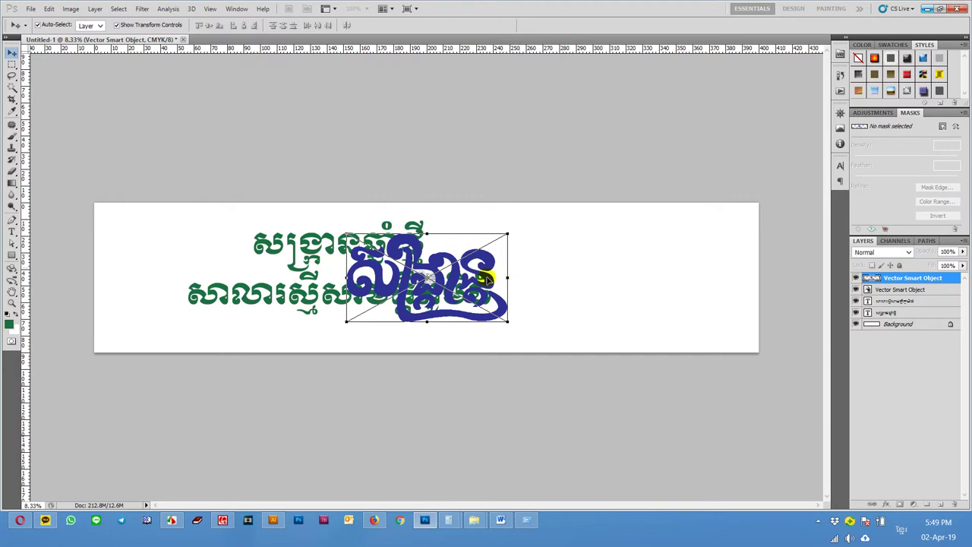
drag(473, 272, 629, 241)
click(432, 281)
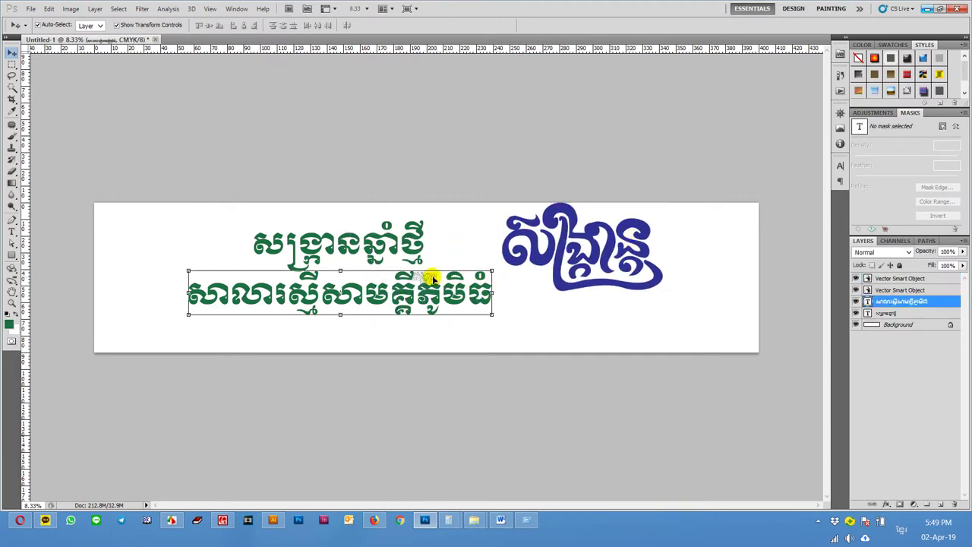
key(ctrl+alt+z)
key(ctrl+alt+z)
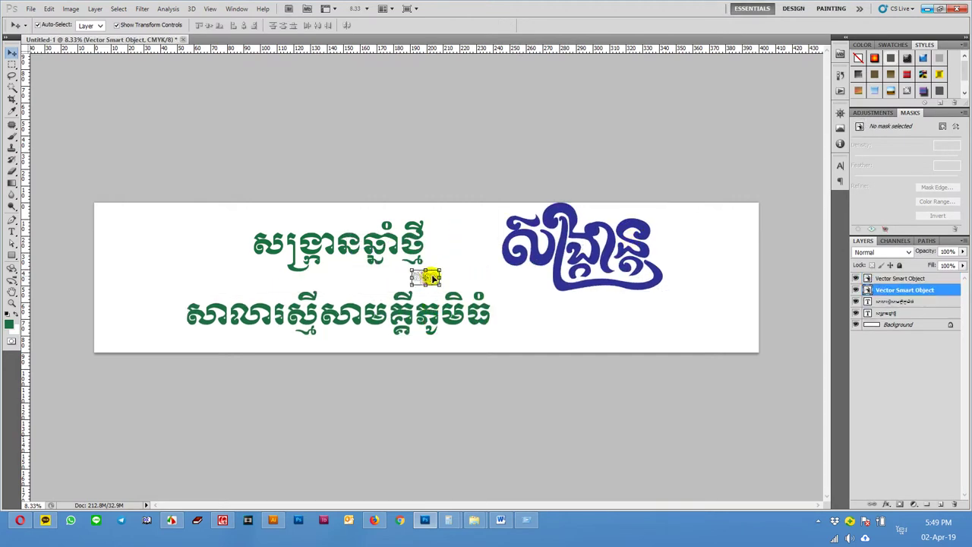
Change the Canvas Size height from 89.99 cm to 100 cm.
click(70, 8)
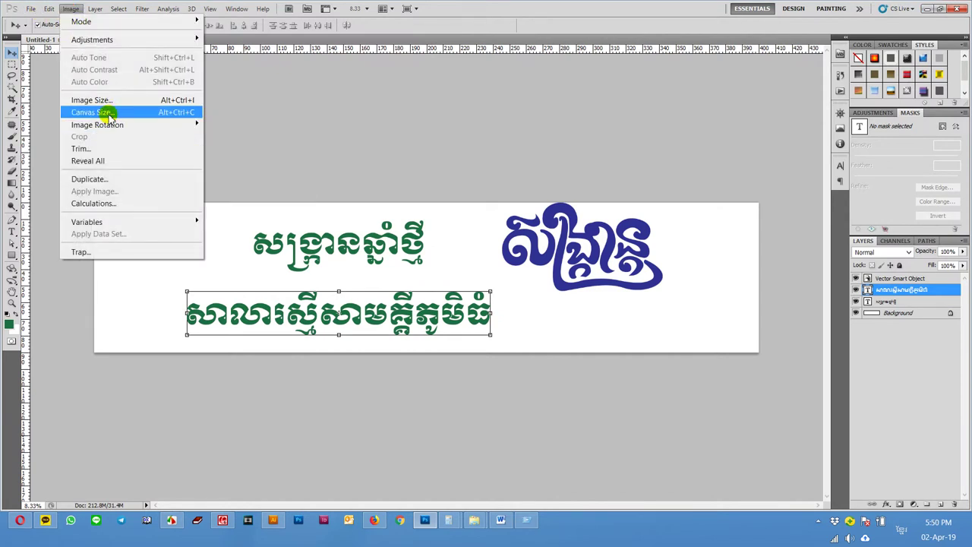
click(108, 114)
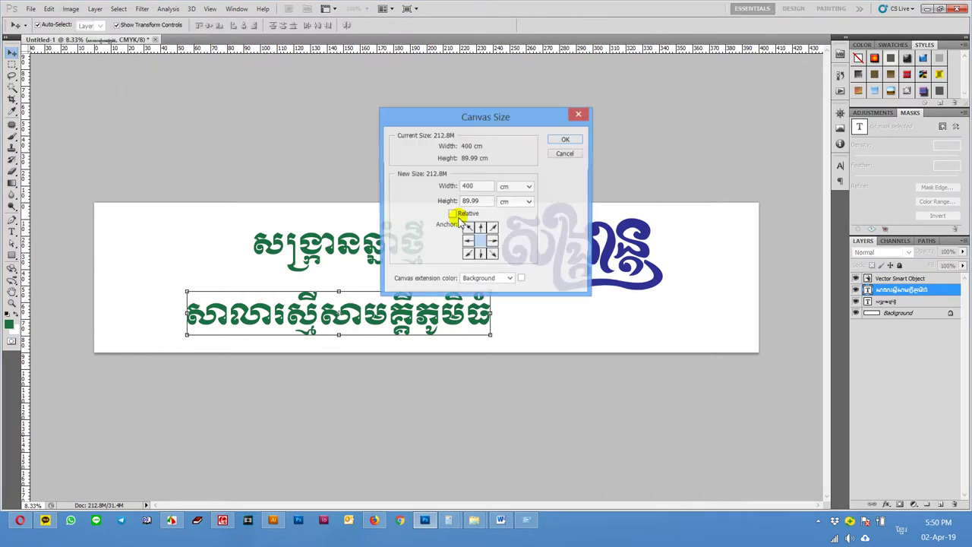
double_click(471, 199)
text(00)
key(Return)
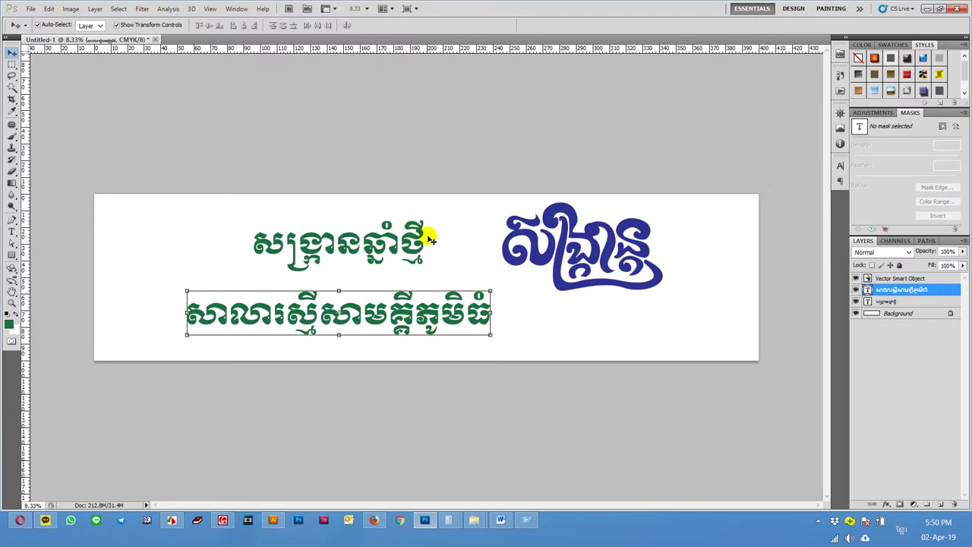
Drag the blue logo left and both green Khmer titles to the right.
scroll(487, 286, up, 1)
mouse_move(577, 243)
mouse_down()
mouse_move(443, 262)
mouse_move(355, 260)
mouse_up()
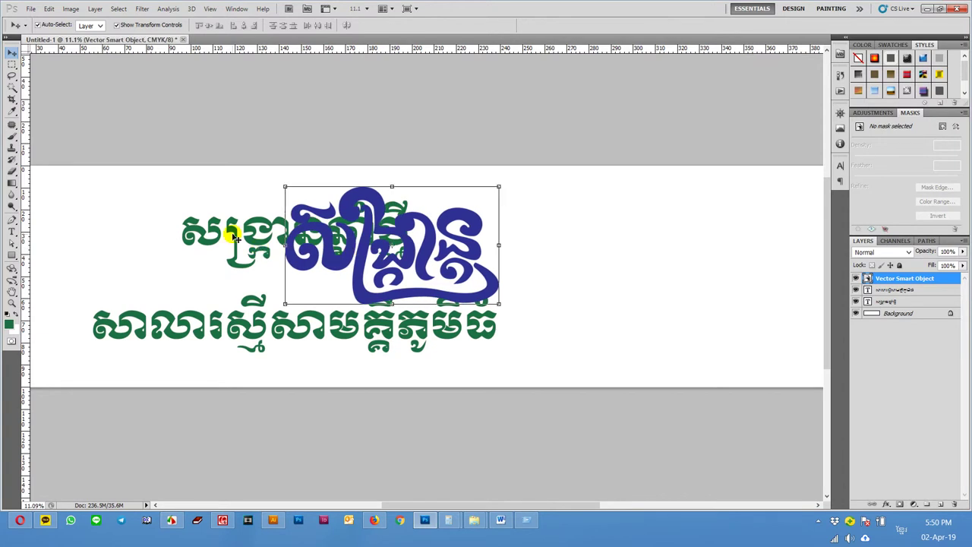
drag(236, 238, 649, 241)
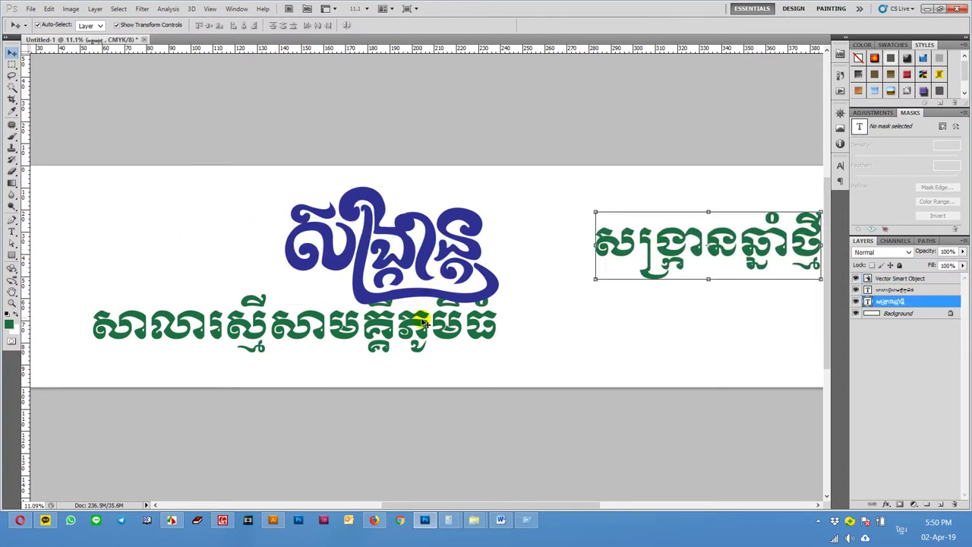
drag(422, 313, 725, 325)
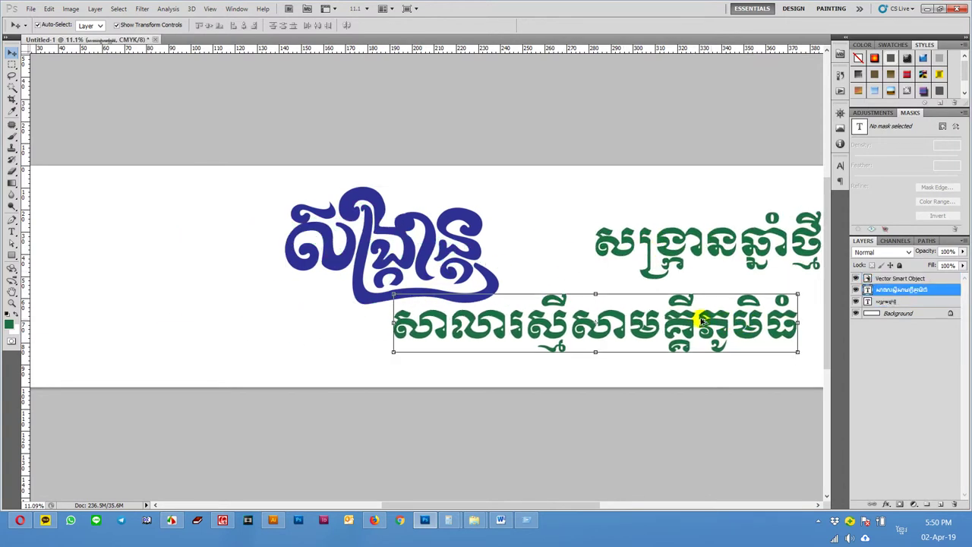
key(ctrl+0)
With the whole banner in view, shift the logo and lower title further left.
shift+click(403, 262)
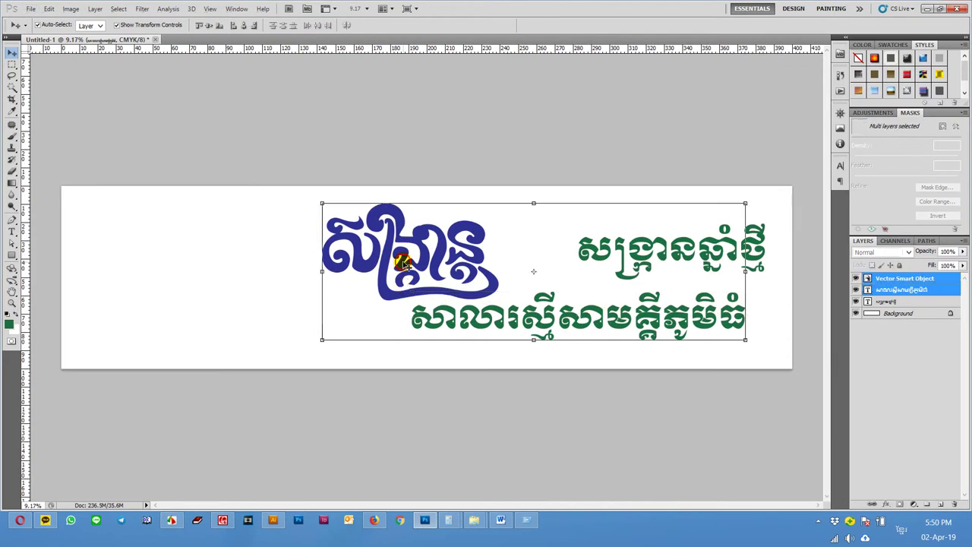
drag(384, 261, 178, 264)
drag(496, 315, 405, 302)
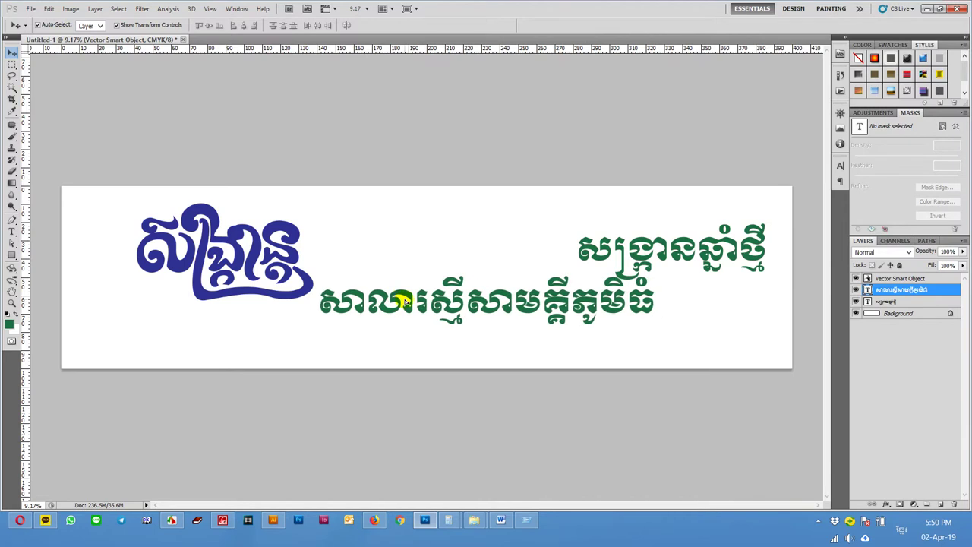
click(706, 375)
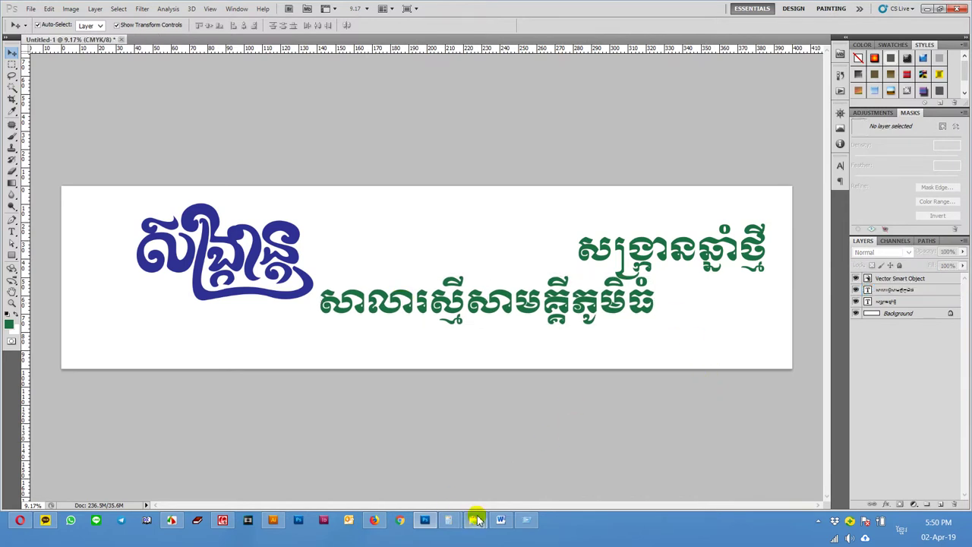
mouse_move(474, 520)
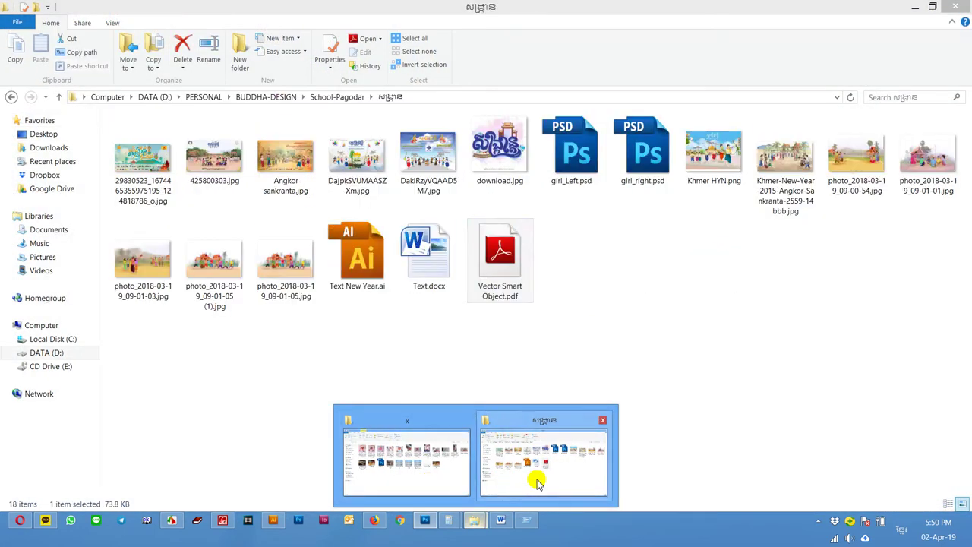
Open DaklRzyVQAAD5M7.jpg in Photo Viewer and flip through the folder's reference images.
click(536, 482)
double_click(426, 172)
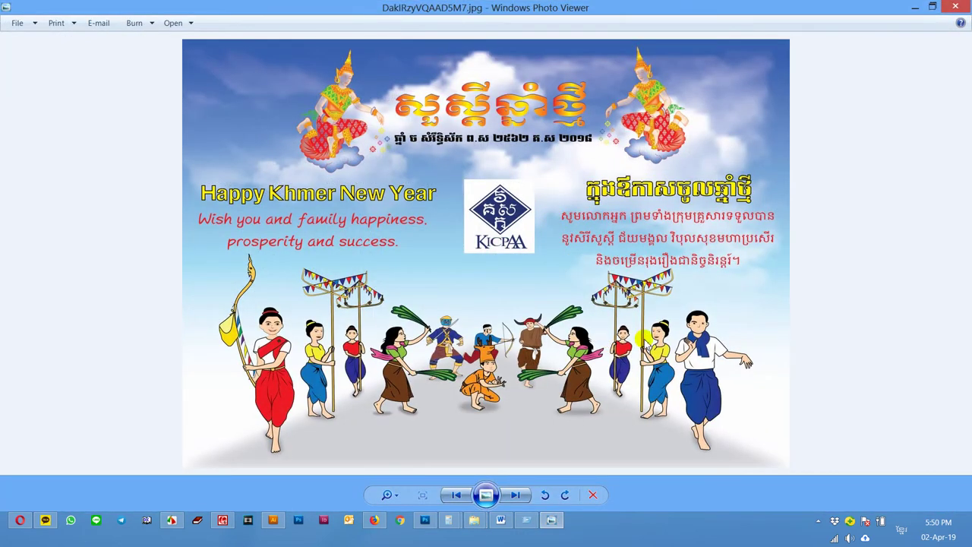
key(Right)
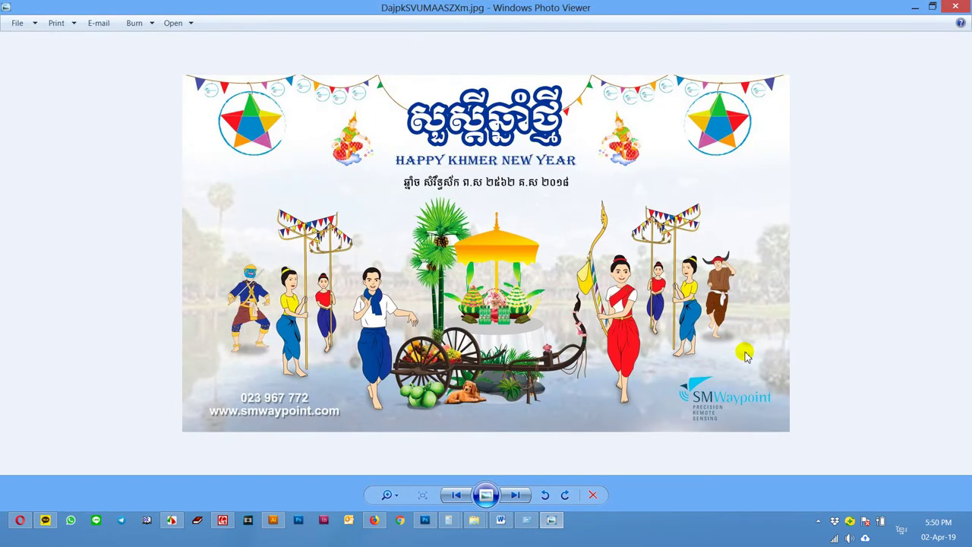
key(Right)
key(Left)
key(Left)
key(Right)
key(Left)
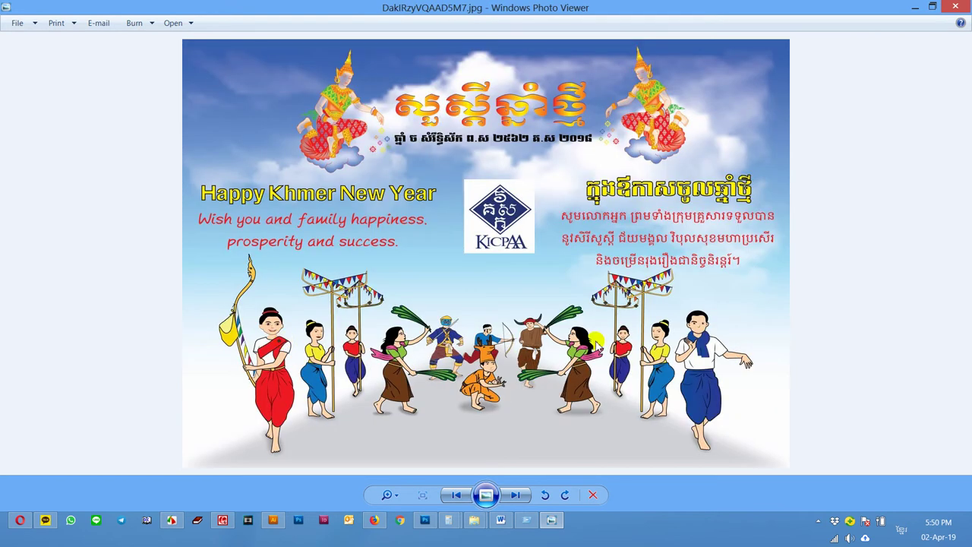
key(Right)
key(Right)
key(Left)
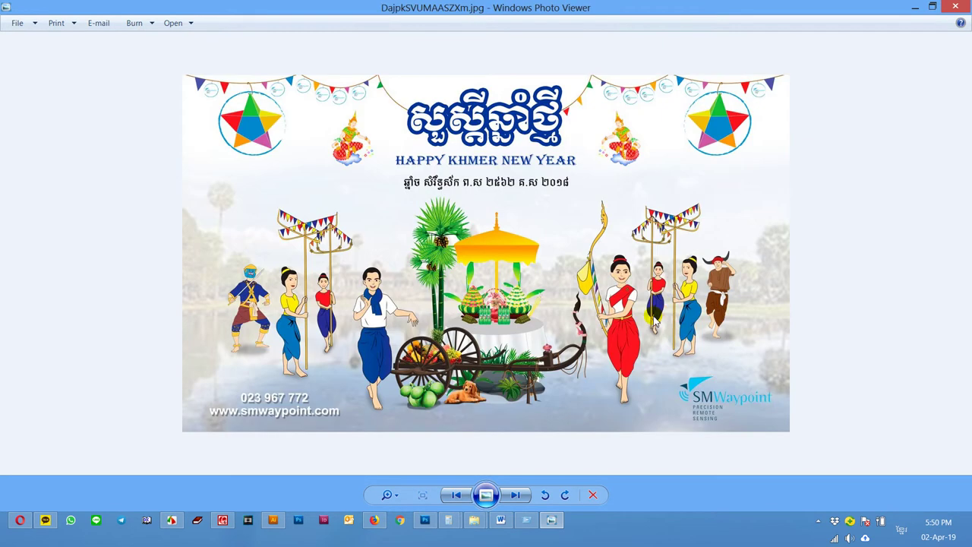
key(Left)
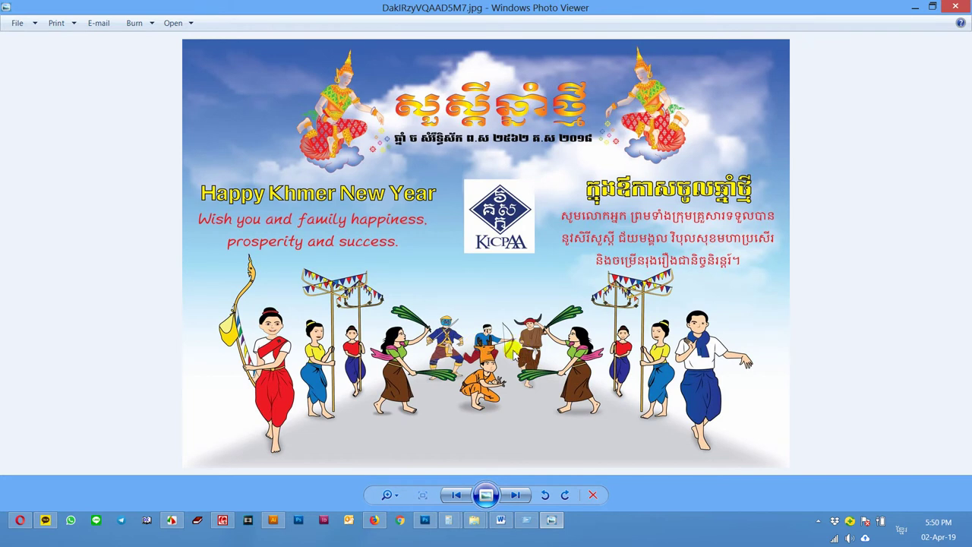
key(Left)
key(Right)
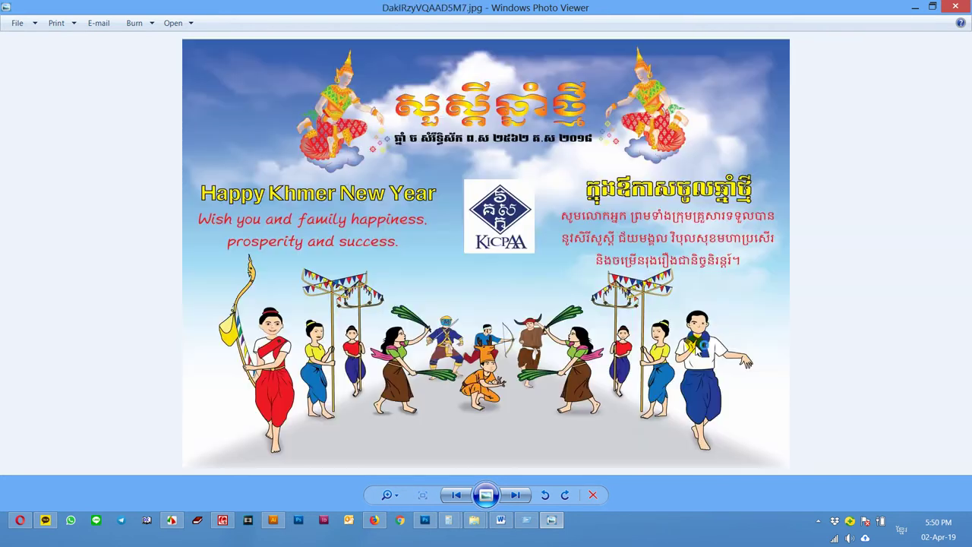
key(Right)
key(Left)
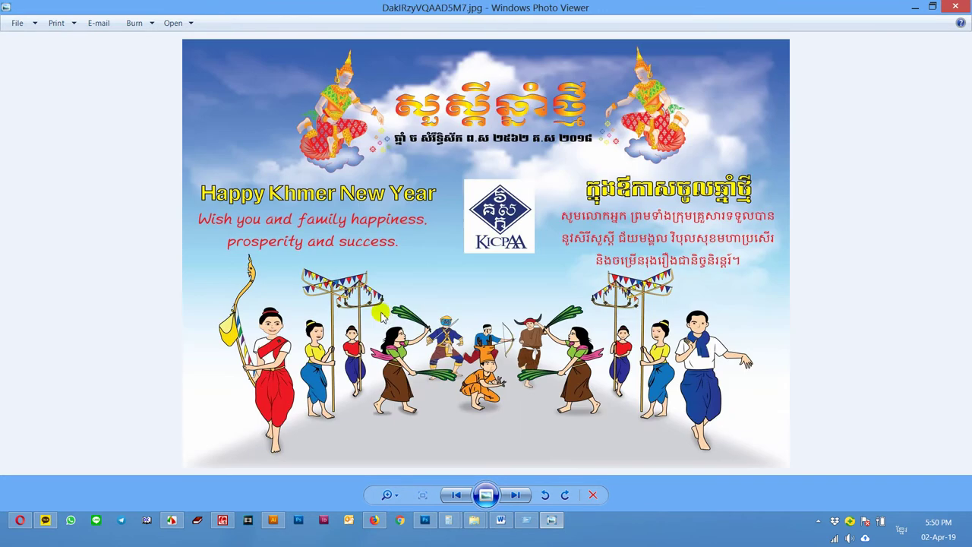
key(Right)
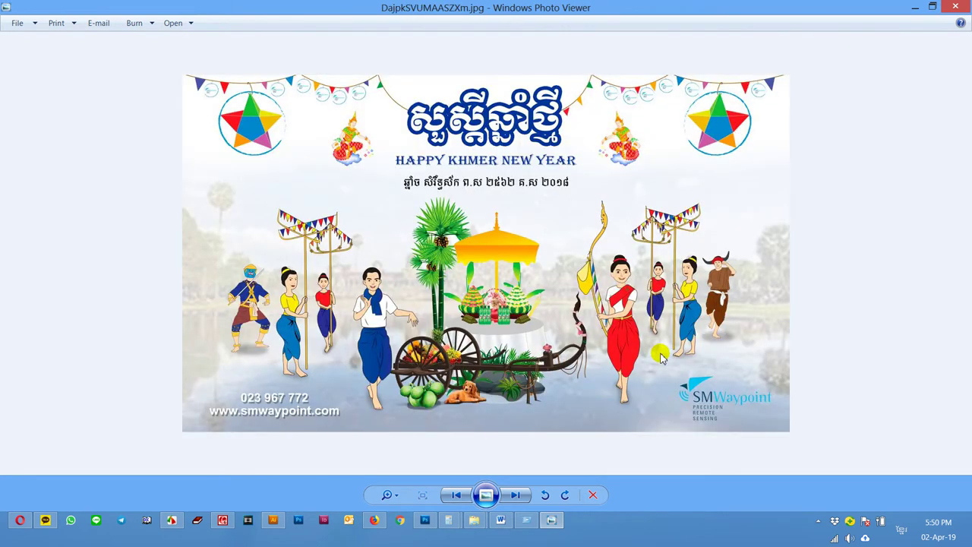
key(Left)
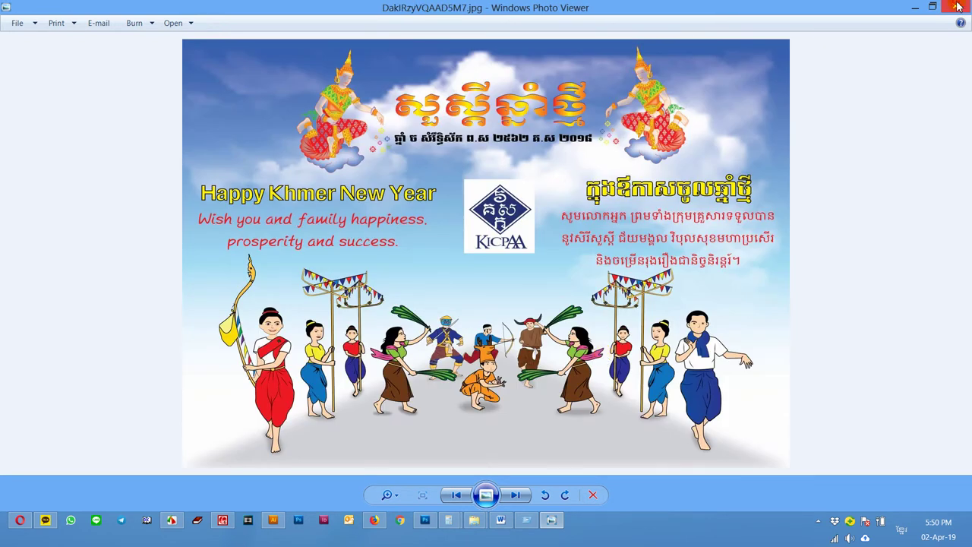
Preview Khmer HYN.png, then pick DaklRzyVQAAD5M7.jpg in Explorer.
click(956, 6)
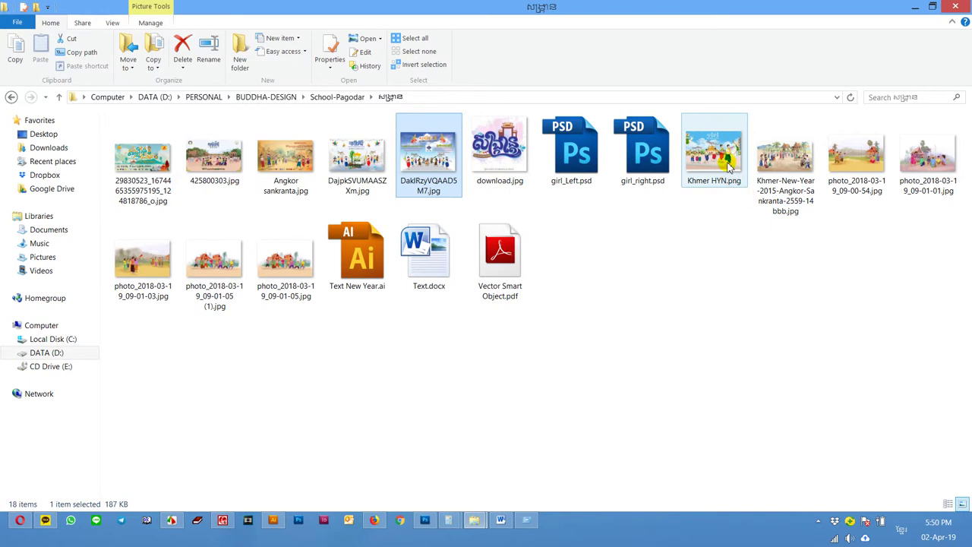
double_click(728, 166)
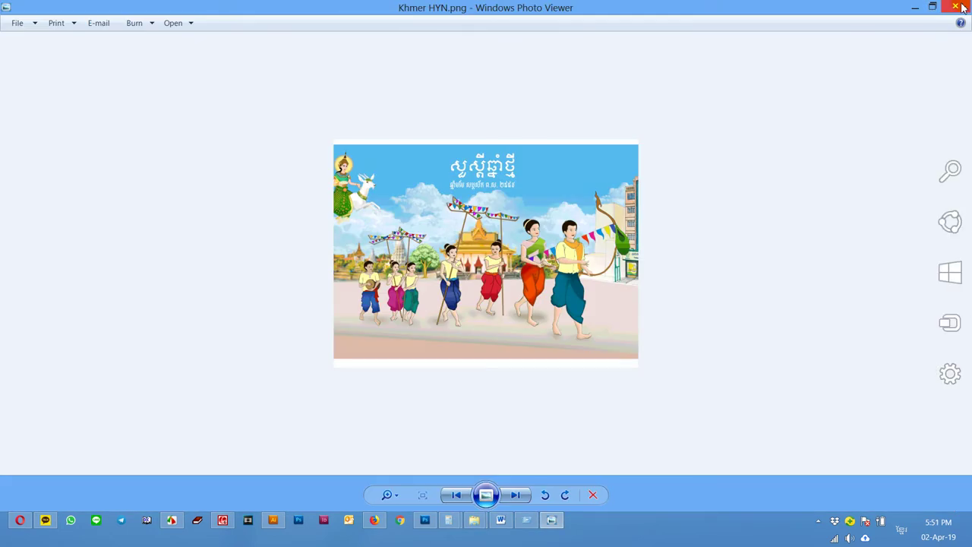
click(956, 6)
click(430, 152)
Place DaklRzyVQAAD5M7.jpg at the banner centre and enlarge it to about 362%.
mouse_move(435, 222)
mouse_down()
mouse_move(426, 521)
mouse_move(465, 298)
mouse_up()
mouse_move(482, 243)
mouse_down()
mouse_move(578, 192)
mouse_move(575, 204)
mouse_up()
key(Return)
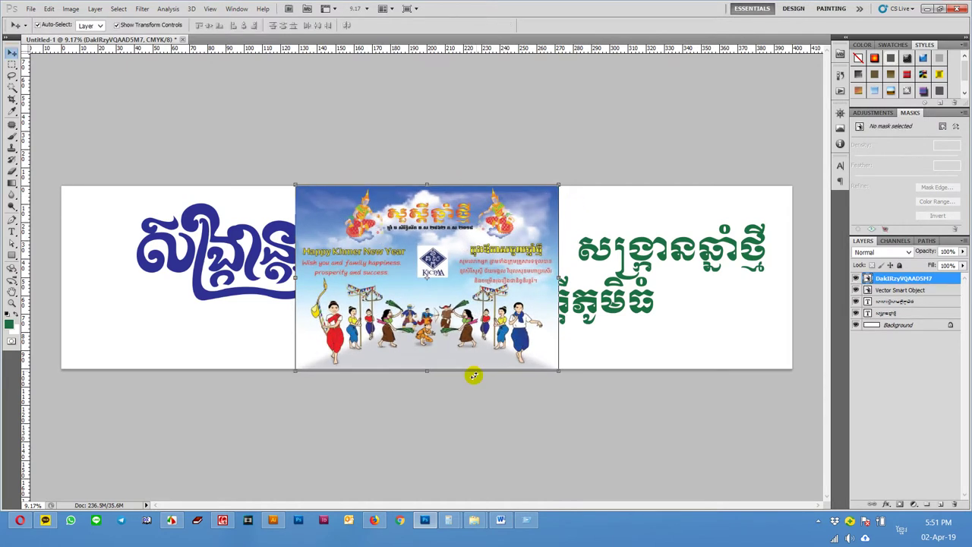
scroll(423, 384, up, 1)
scroll(423, 383, up, 2)
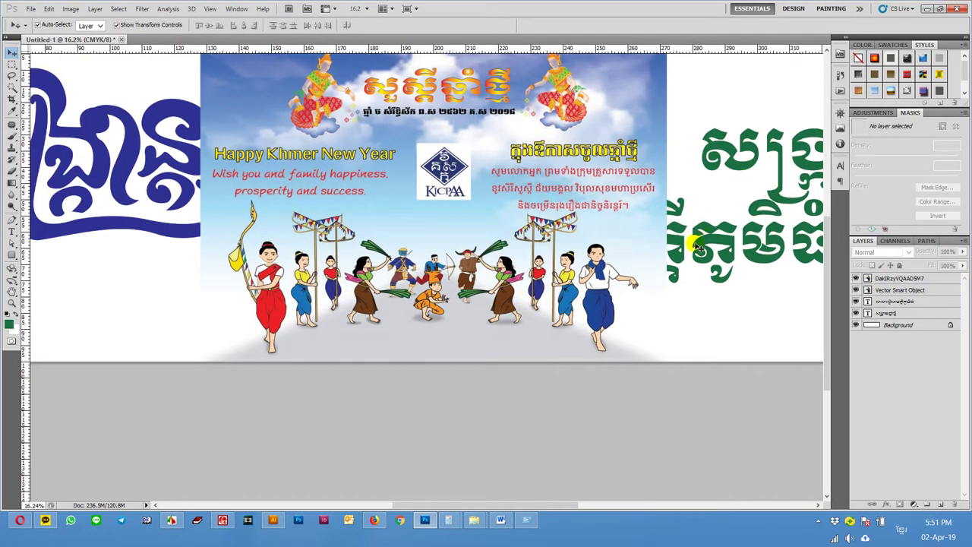
key(l)
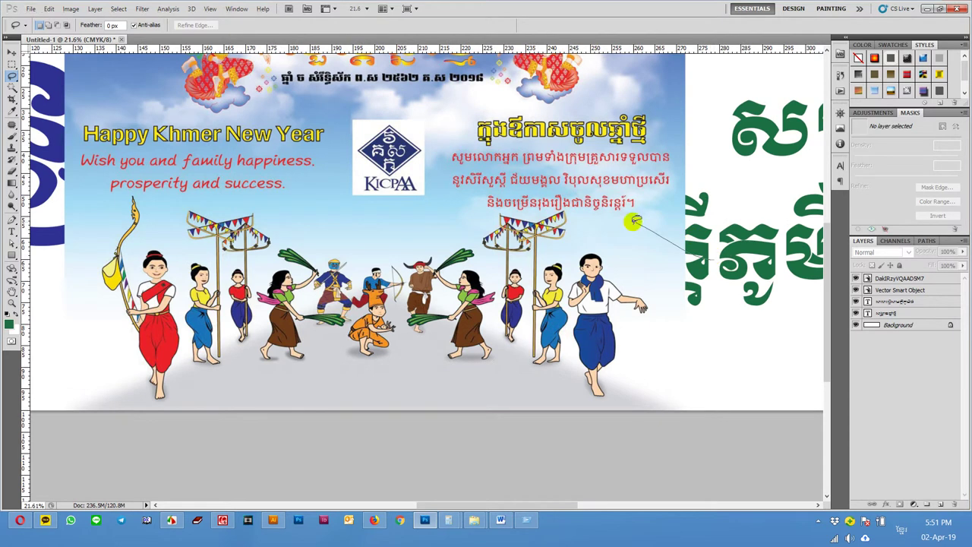
Lasso a freehand selection around the dancers and the ground beneath them.
drag(568, 211, 570, 210)
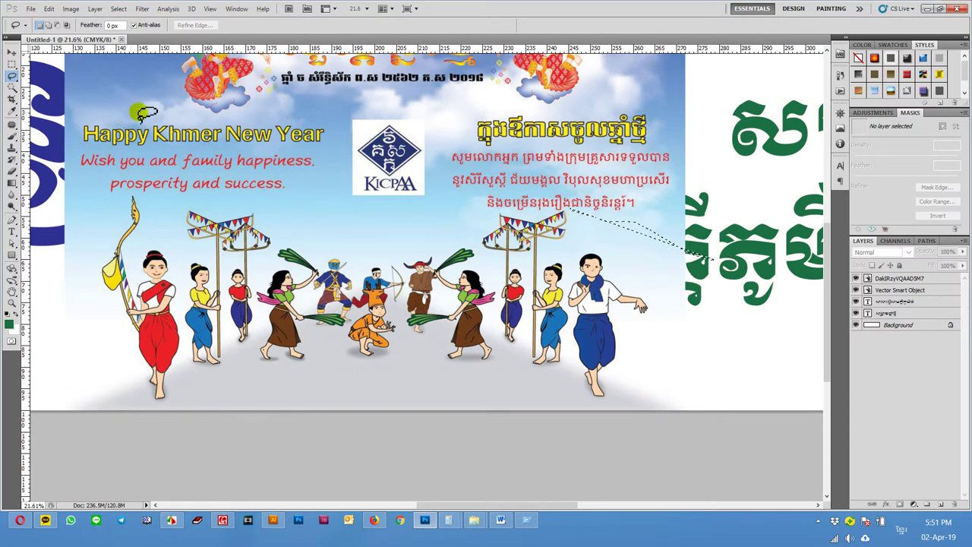
right_click(13, 72)
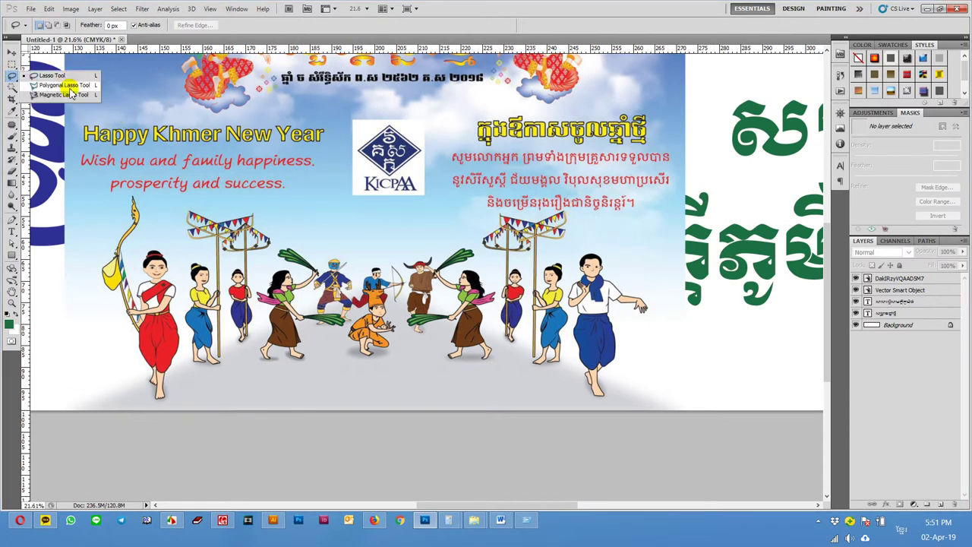
click(61, 74)
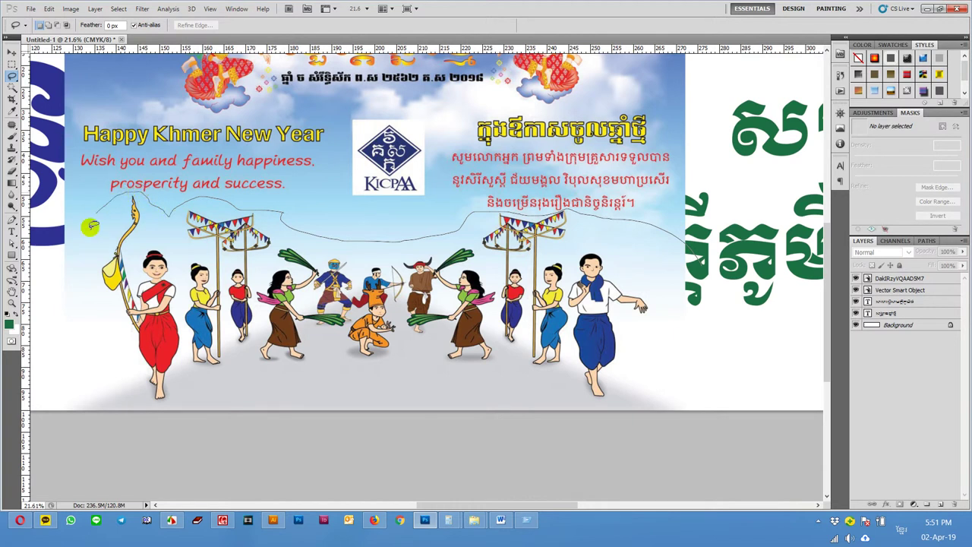
drag(261, 472, 667, 418)
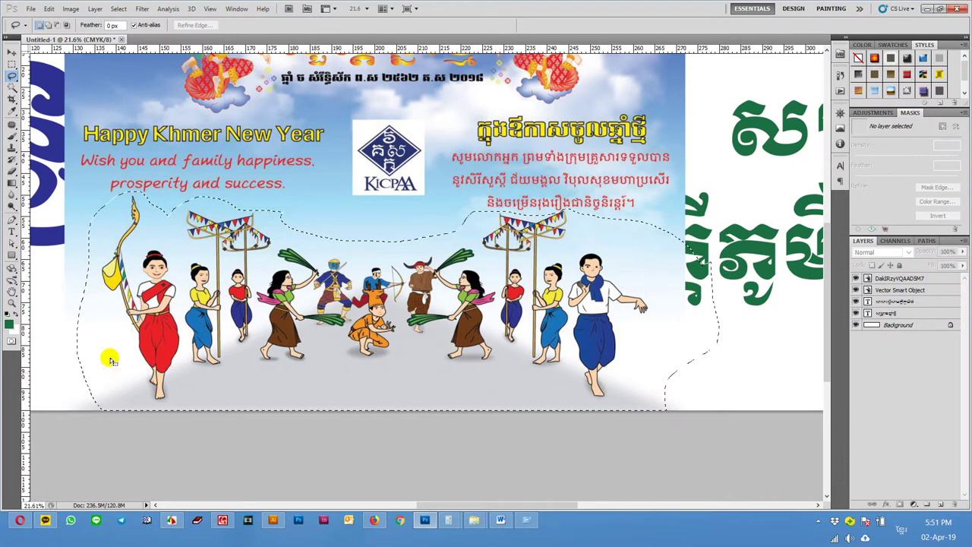
drag(702, 354, 89, 363)
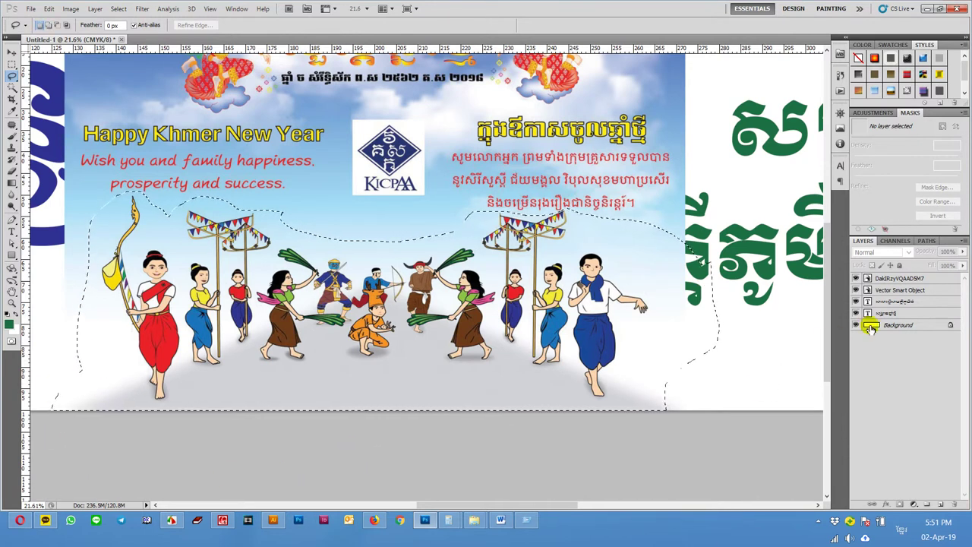
Feather the selection on the picture layer and copy it to a new Layer 1.
key(v)
click(387, 145)
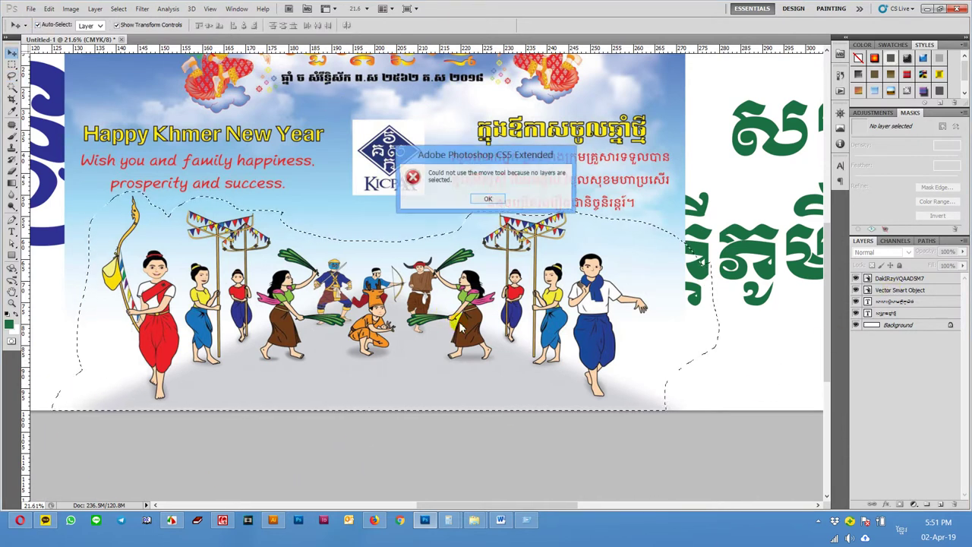
click(483, 201)
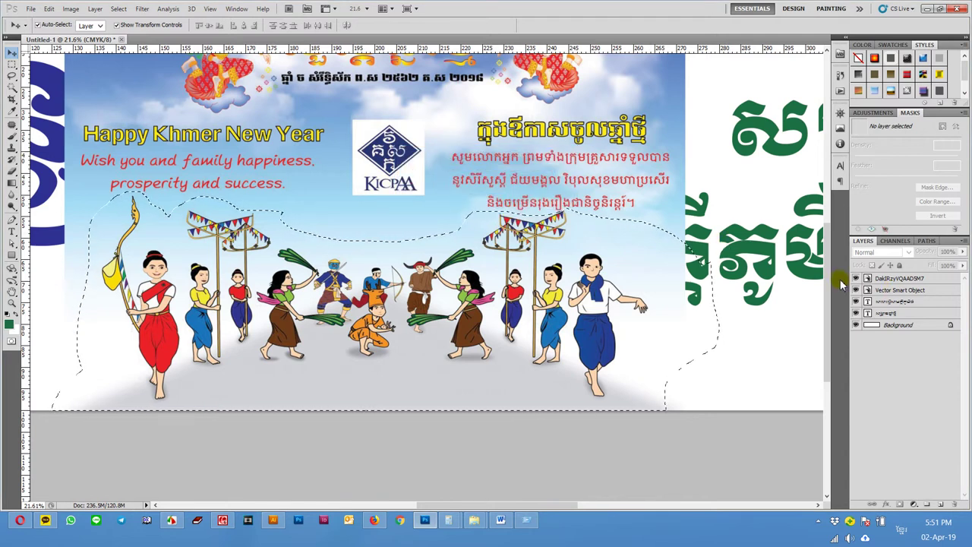
click(874, 279)
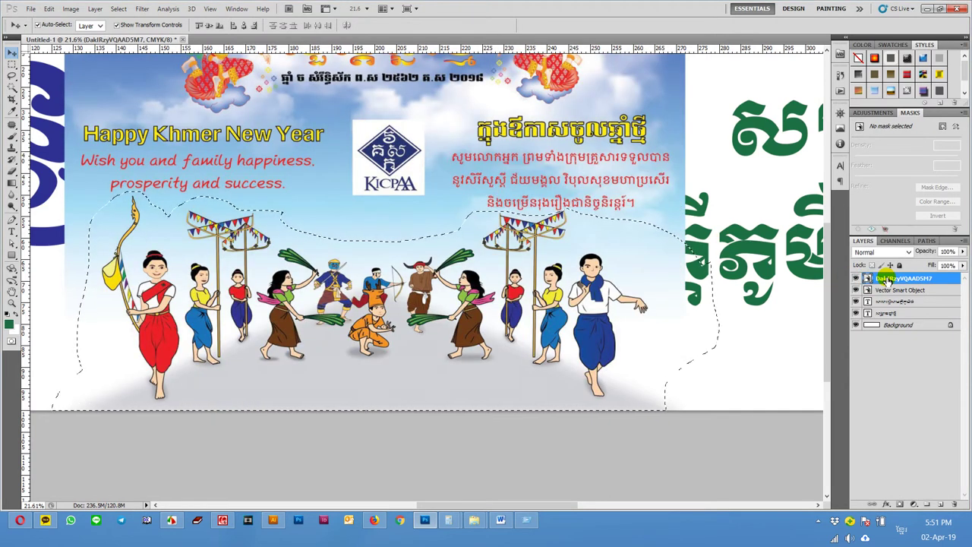
key(shift+F6)
key(Return)
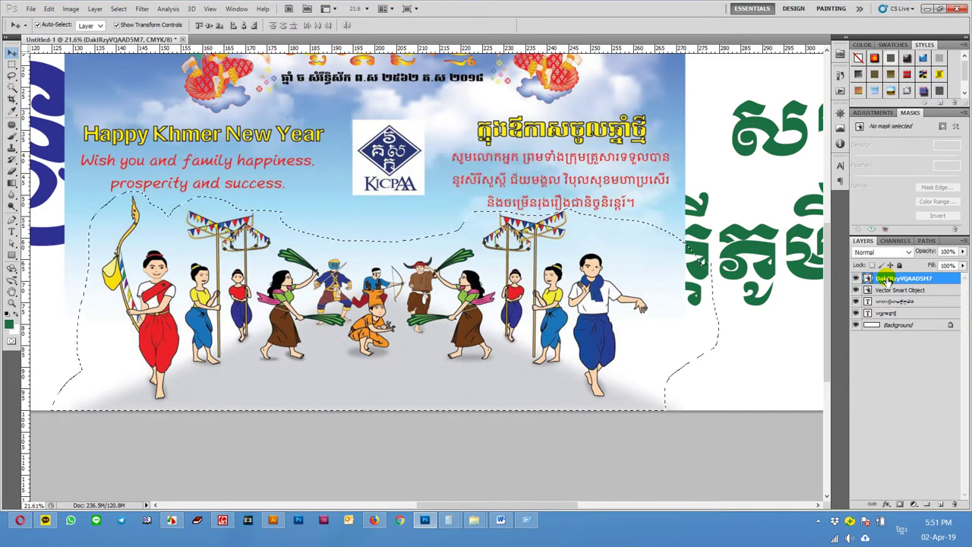
key(ctrl+j)
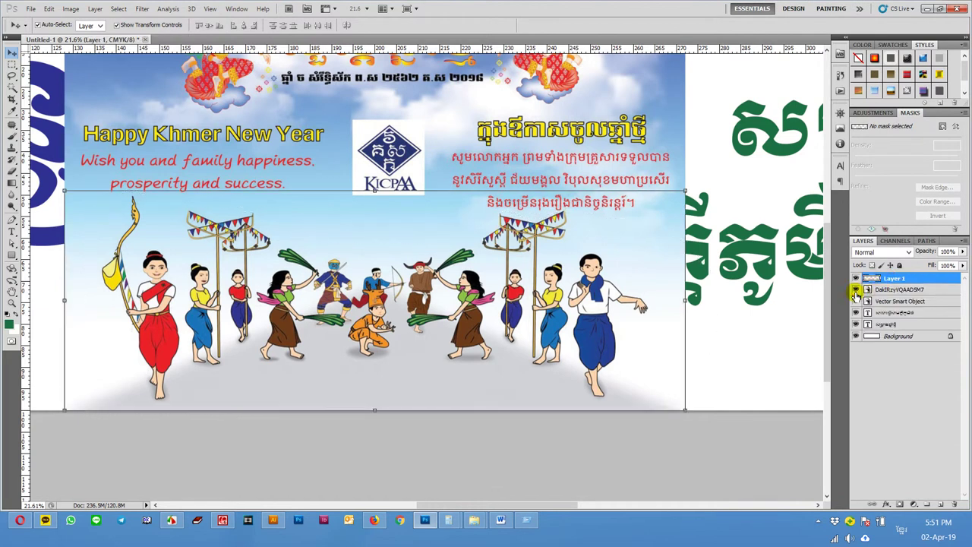
Hide the poster layer, send Layer 1 beneath the green titles, and move one title up-left.
click(857, 289)
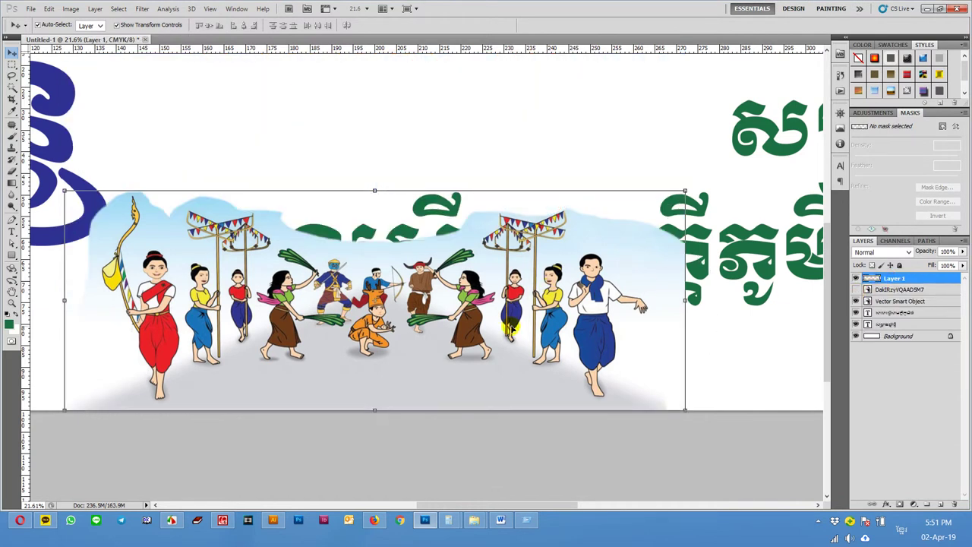
key(ctrl+shift+bracketleft)
scroll(471, 333, down, 5)
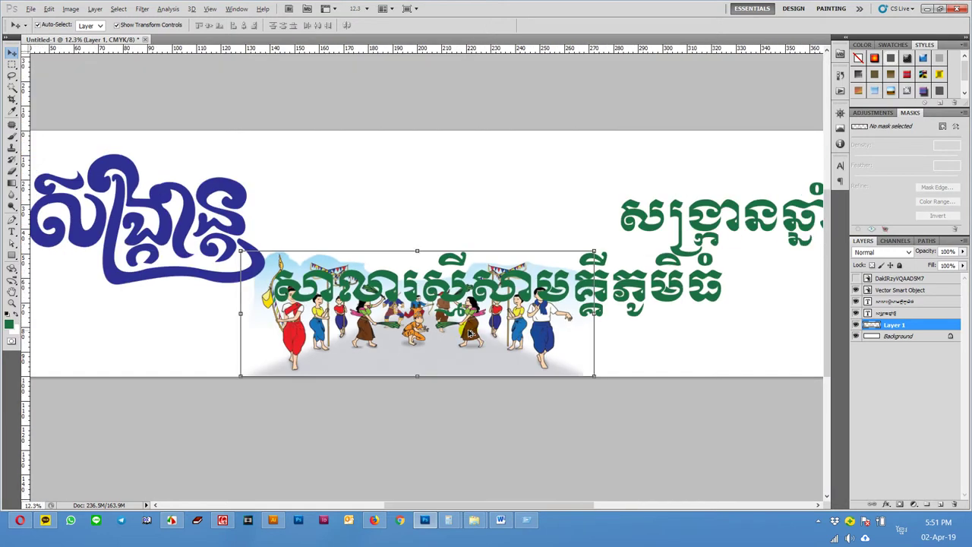
click(490, 372)
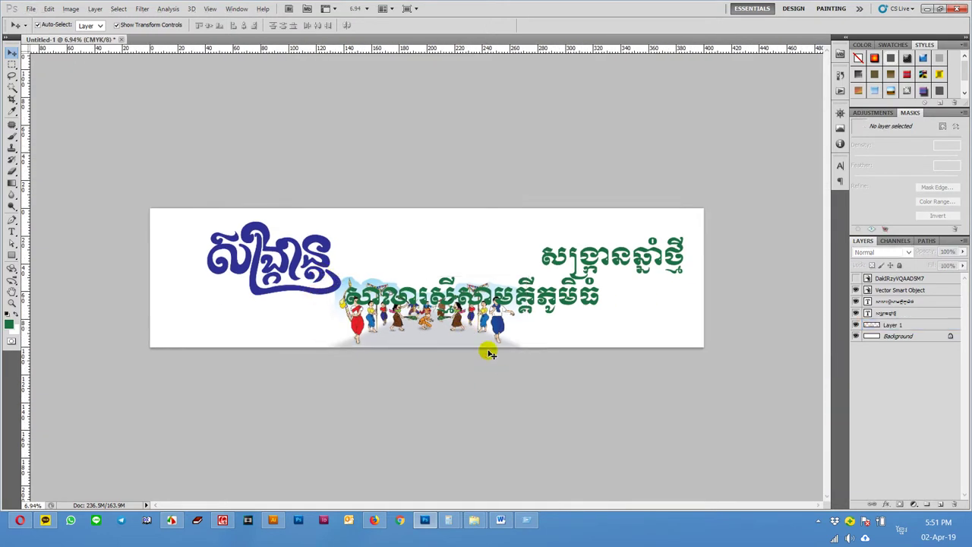
scroll(534, 290, up, 1)
mouse_move(541, 292)
mouse_down()
mouse_move(494, 263)
mouse_move(490, 270)
mouse_up()
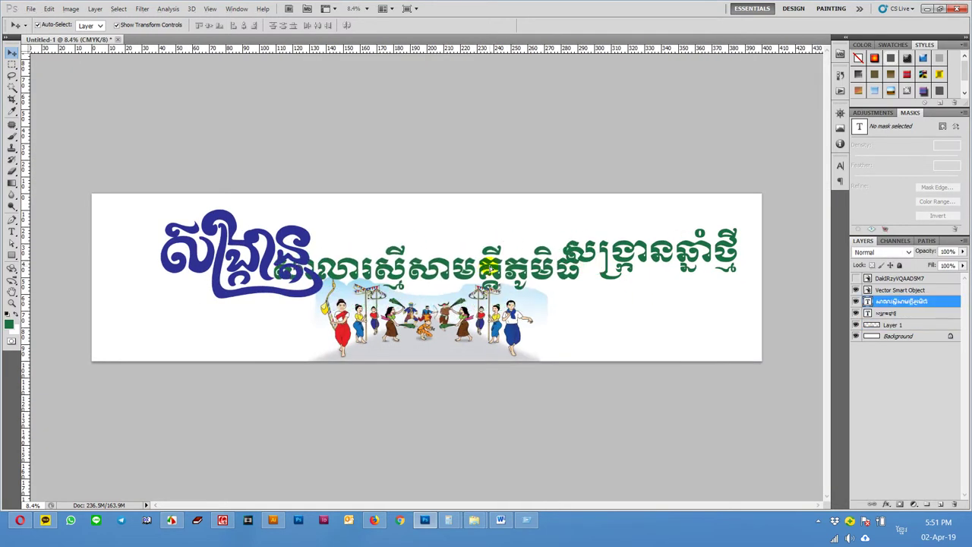
Delete the first word of the top green title, leaving the short New Year phrase.
mouse_move(707, 256)
mouse_down()
mouse_move(707, 321)
mouse_move(543, 218)
mouse_up()
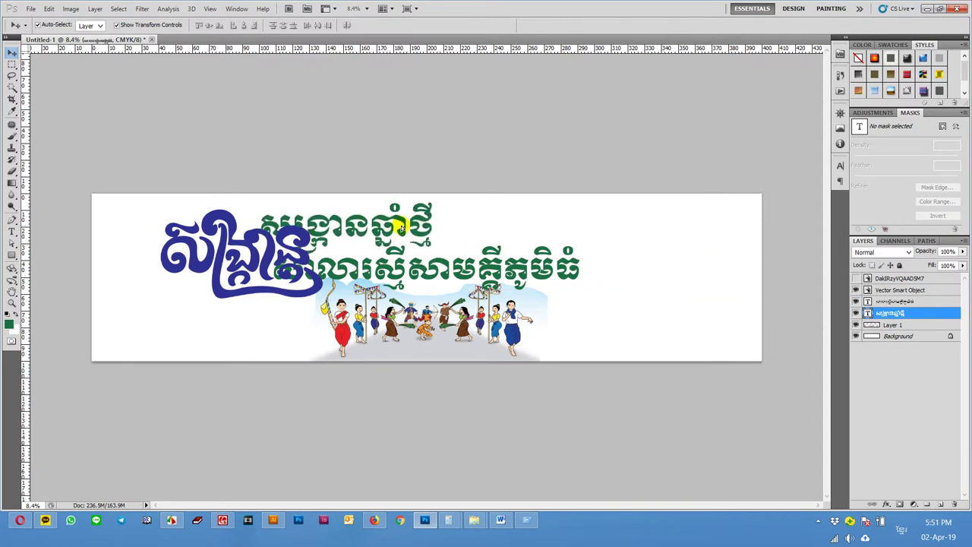
double_click(542, 218)
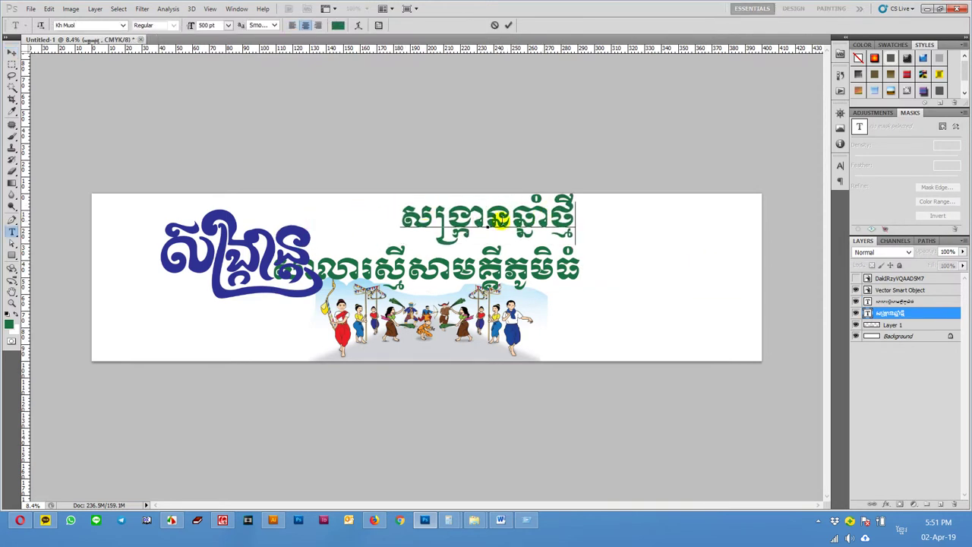
drag(510, 218, 265, 206)
key(Delete)
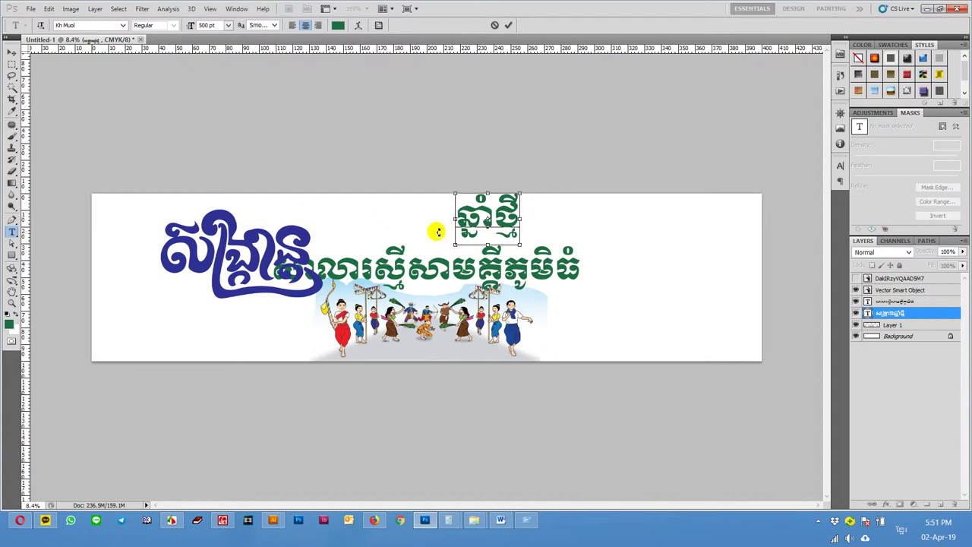
key(ctrl+Return)
key(v)
Move the blue logo left, put the short green title beside it, and nudge the long title.
scroll(194, 274, up, 3)
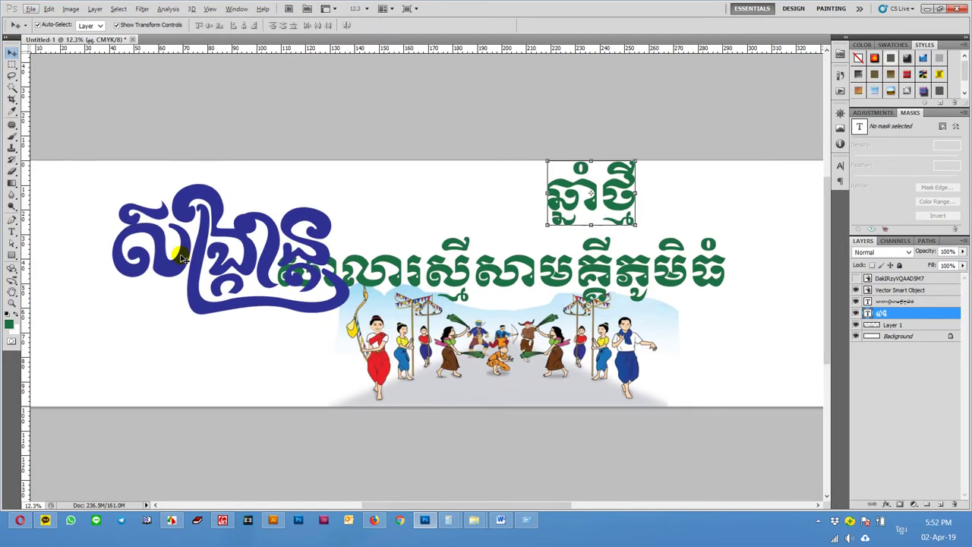
click(190, 258)
drag(183, 247, 103, 246)
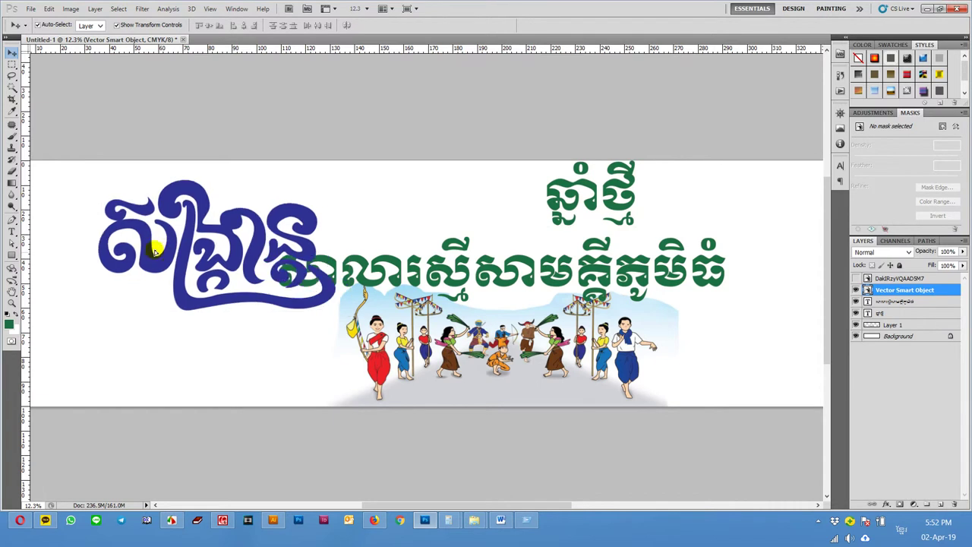
drag(577, 204, 248, 219)
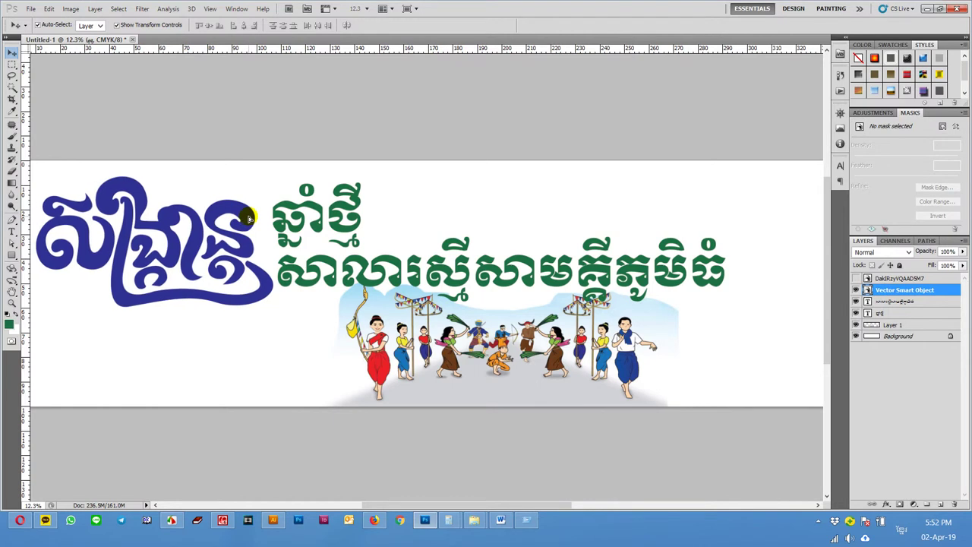
scroll(332, 220, down, 2)
scroll(469, 287, up, 1)
mouse_move(405, 278)
mouse_down()
mouse_move(396, 282)
mouse_move(406, 298)
mouse_up()
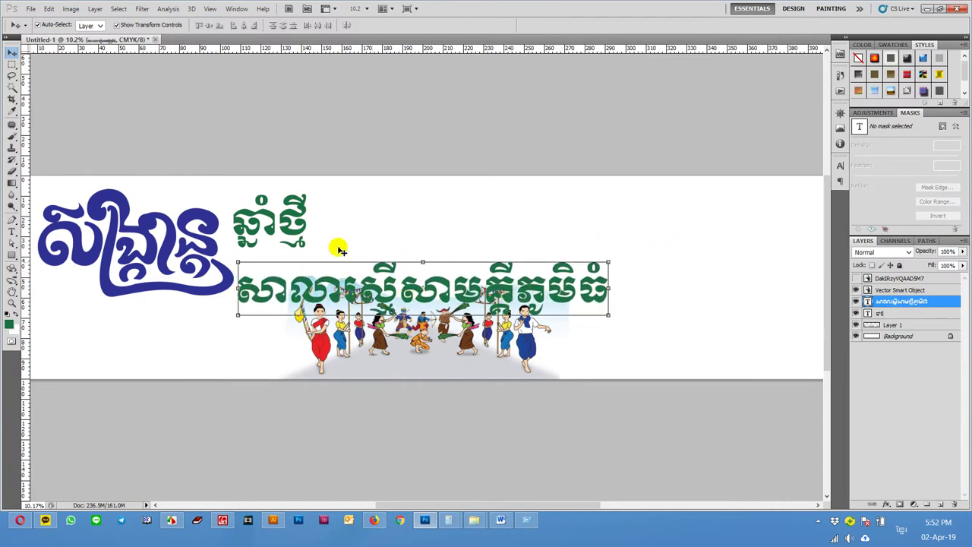
Rearrange the green titles, settling ឆ្នាំថ្មី to the right of the blue title.
shift+click(247, 228)
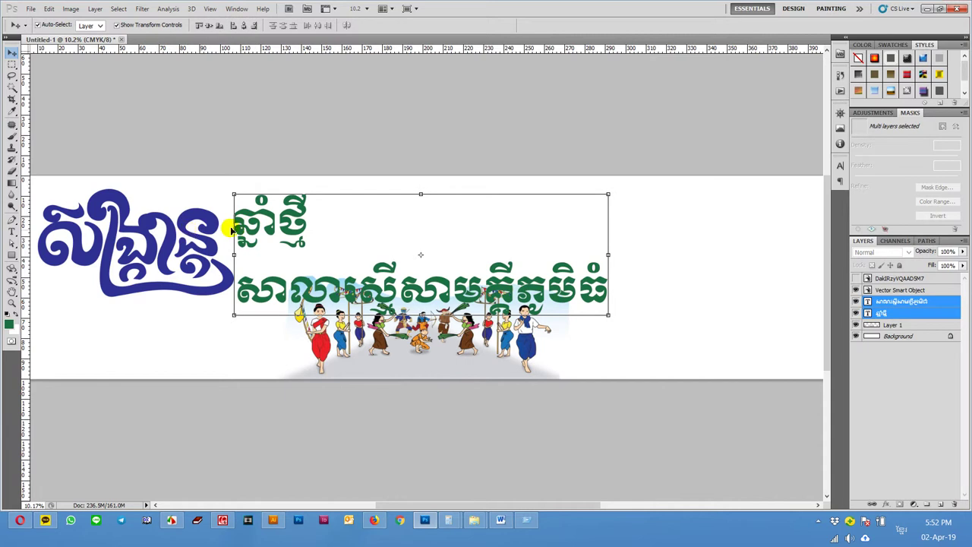
click(410, 226)
drag(268, 225, 150, 328)
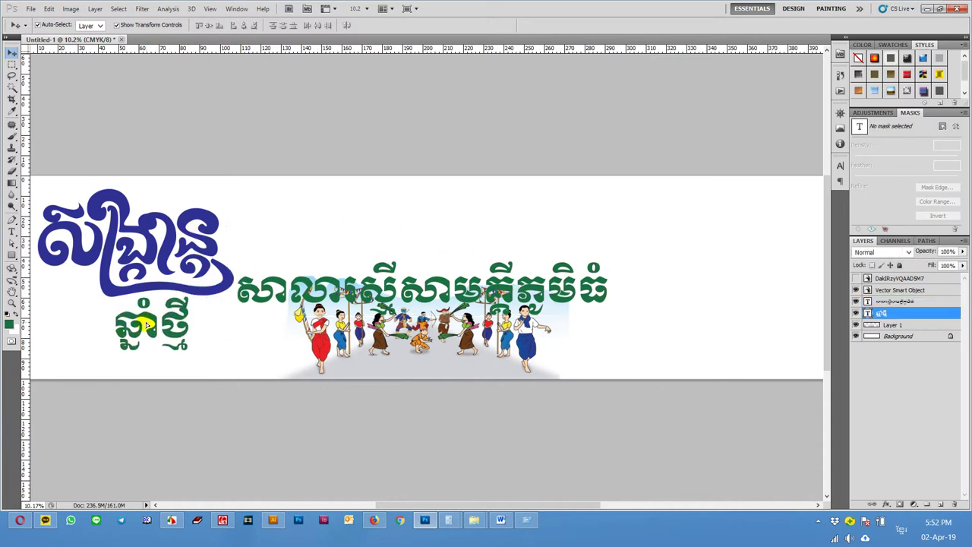
click(275, 278)
drag(275, 278, 282, 239)
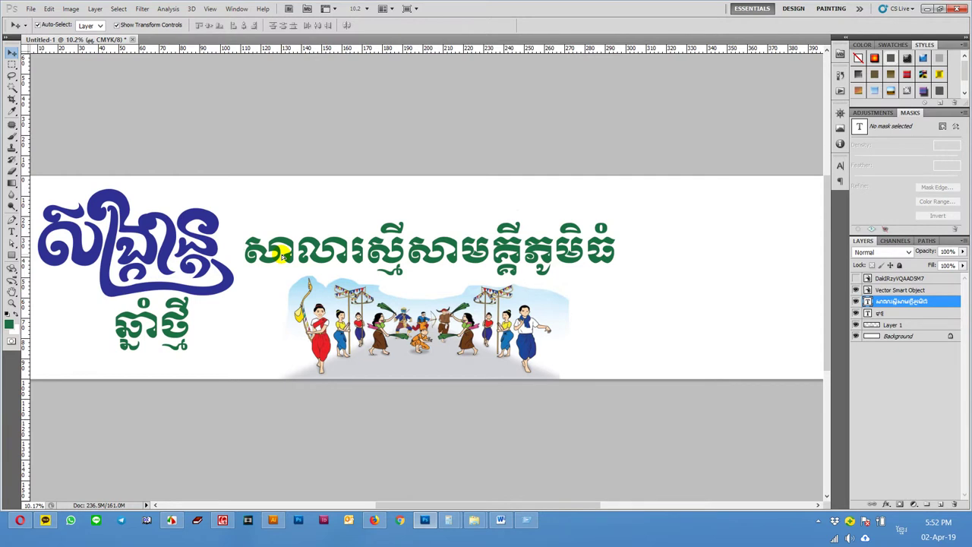
click(283, 256)
drag(513, 259, 680, 255)
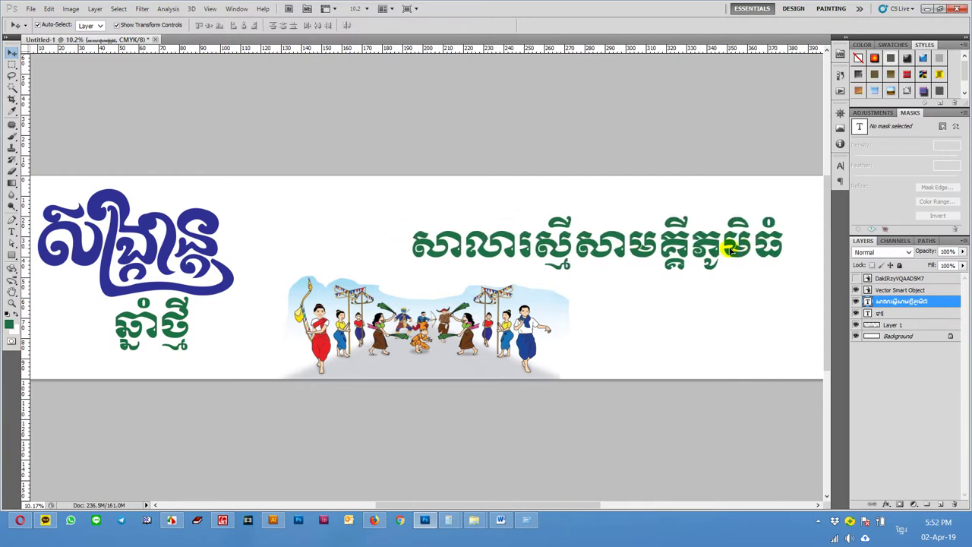
drag(191, 325, 297, 247)
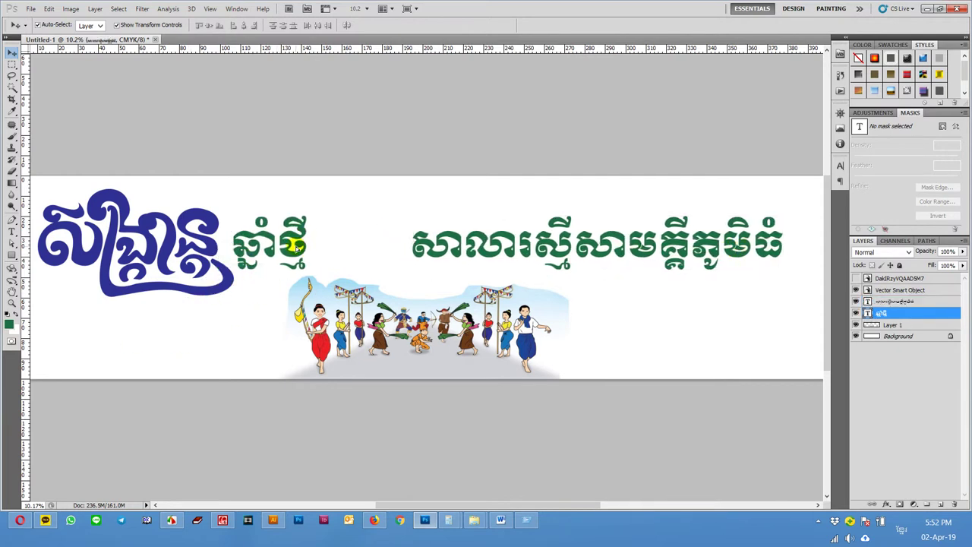
scroll(612, 260, down, 3)
scroll(577, 343, up, 1)
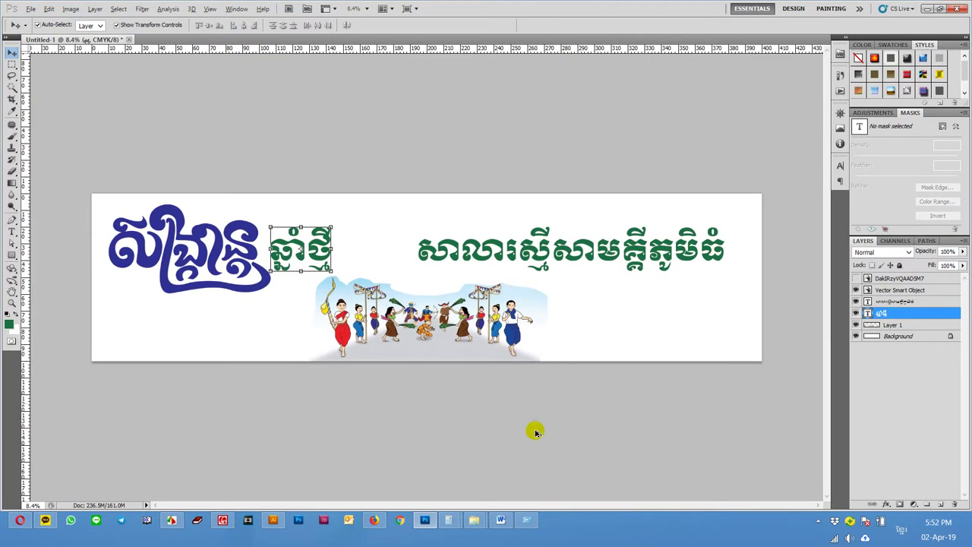
Open 425800303.jpg in Photo Viewer and scroll through to photo_2018-03-19_09-01-01.jpg.
mouse_move(474, 520)
click(534, 481)
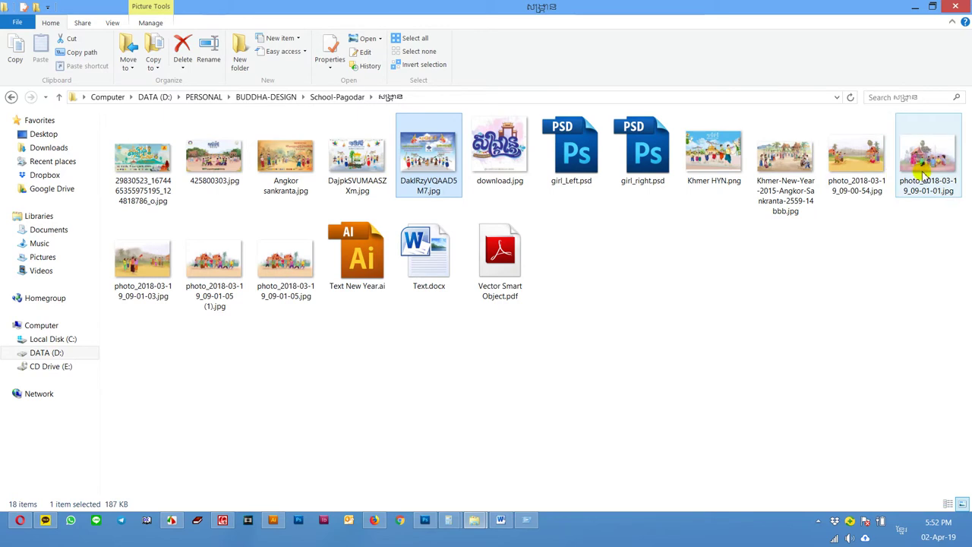
double_click(242, 169)
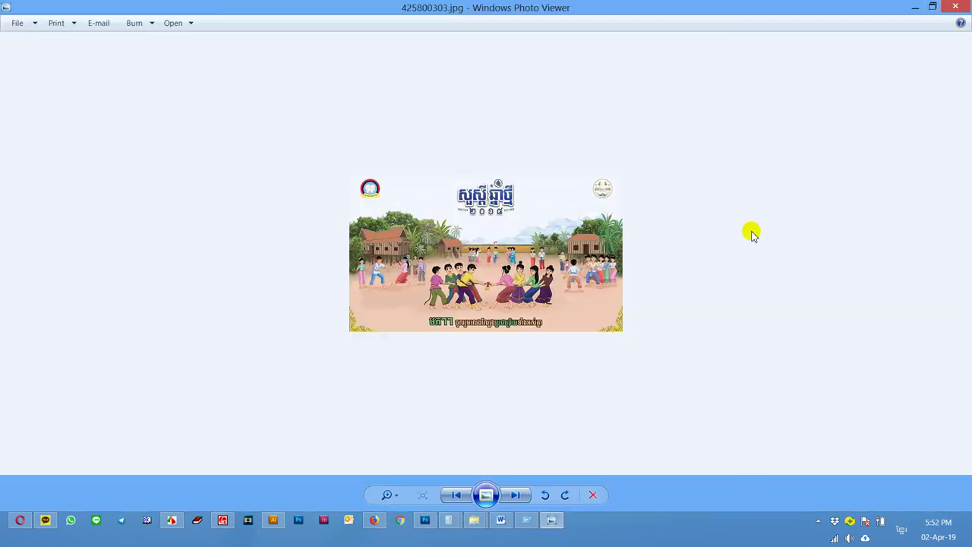
scroll(742, 239, down, 1)
scroll(741, 240, down, 1)
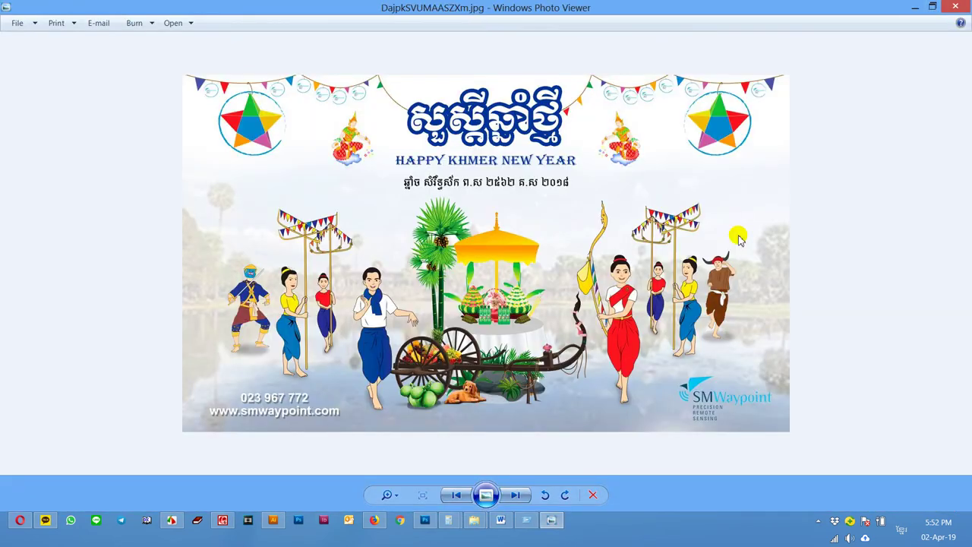
scroll(741, 240, down, 1)
scroll(741, 240, down, 1)
scroll(741, 239, down, 1)
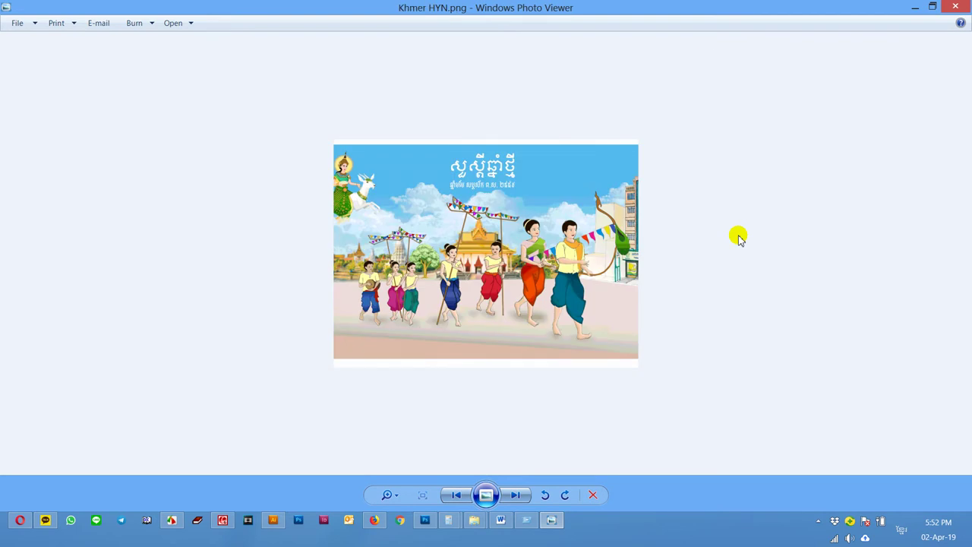
scroll(740, 238, down, 1)
scroll(739, 235, down, 1)
scroll(874, 114, down, 1)
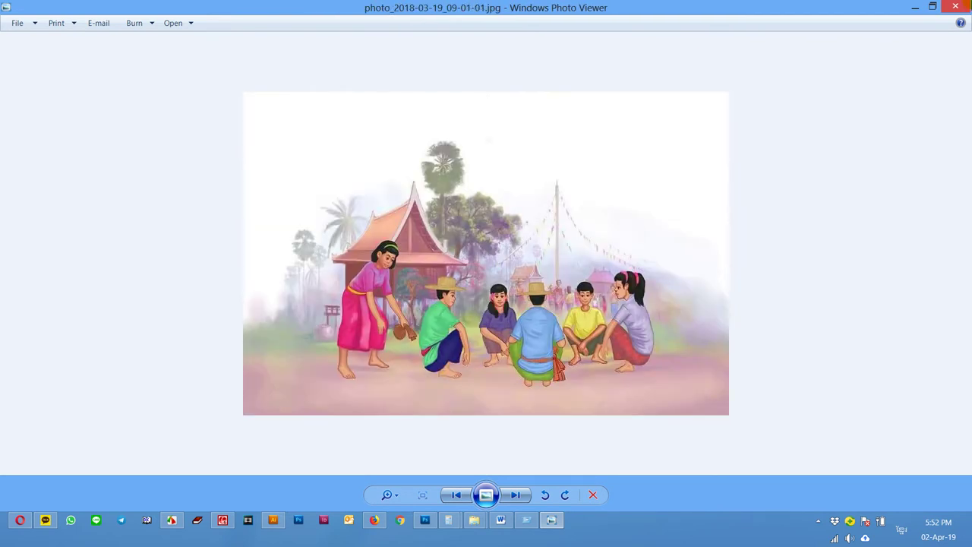
scroll(969, 7, down, 1)
Place a village photo in the banner, enlarge it, and set it at the lower-left corner.
click(960, 7)
mouse_move(866, 167)
mouse_down()
mouse_move(268, 327)
mouse_move(239, 306)
mouse_up()
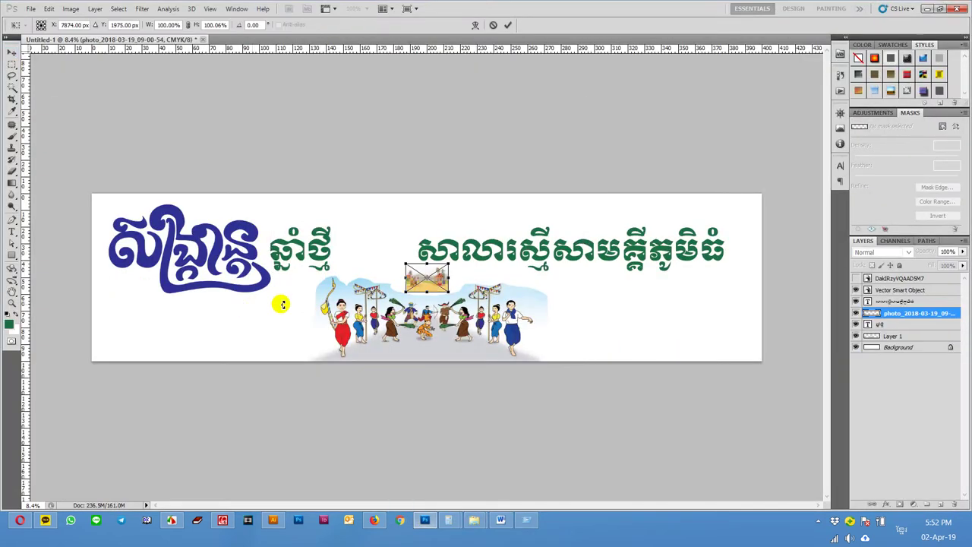
drag(448, 264, 495, 228)
drag(481, 293, 202, 349)
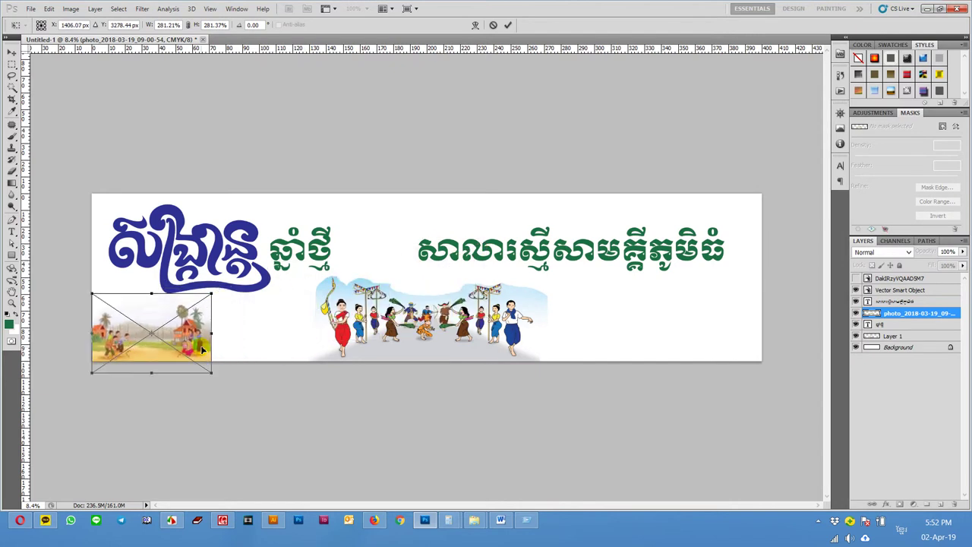
key(Return)
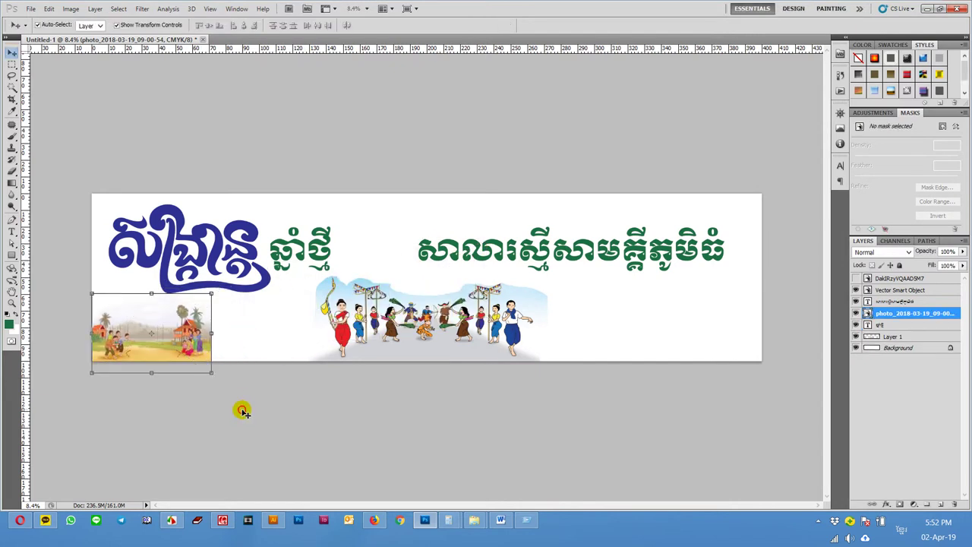
click(244, 405)
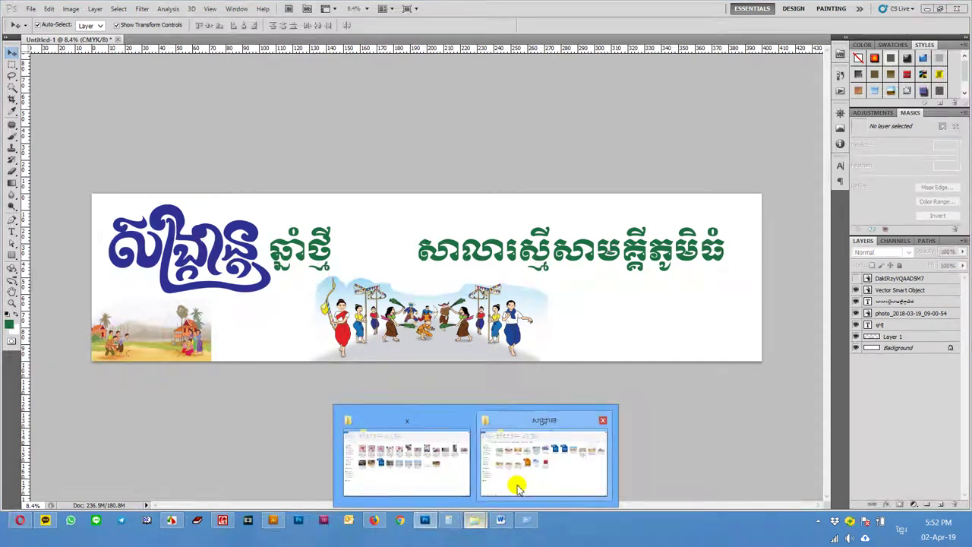
Place photo_2018-03-19_09-01-01.jpg into the banner at the lower right.
mouse_move(474, 520)
click(546, 483)
mouse_move(939, 181)
mouse_down()
mouse_move(452, 515)
mouse_move(471, 291)
mouse_move(538, 334)
mouse_move(754, 357)
mouse_up()
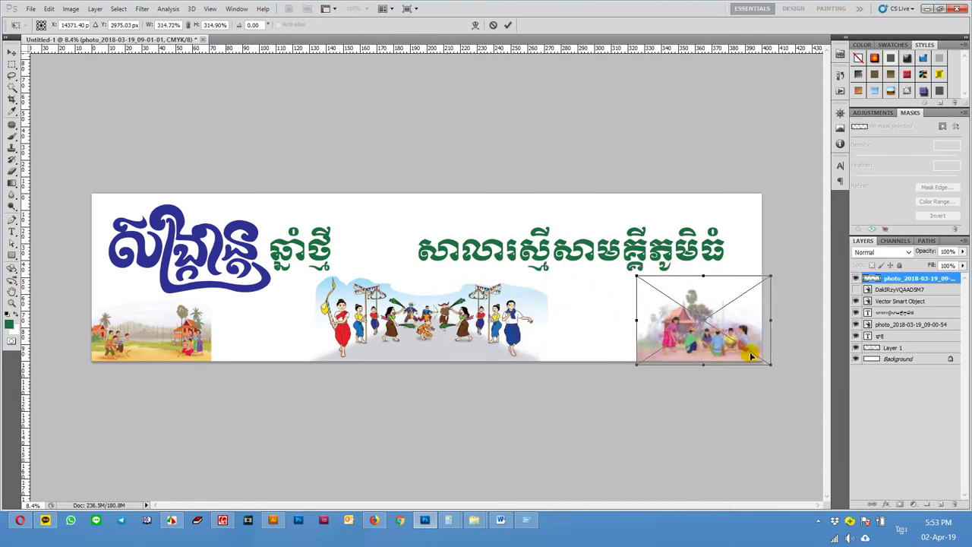
key(Return)
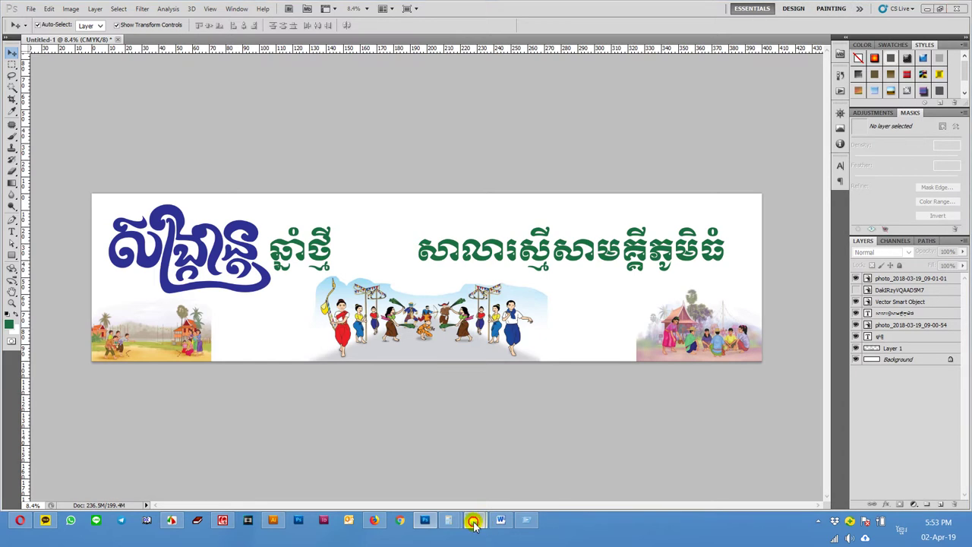
click(582, 403)
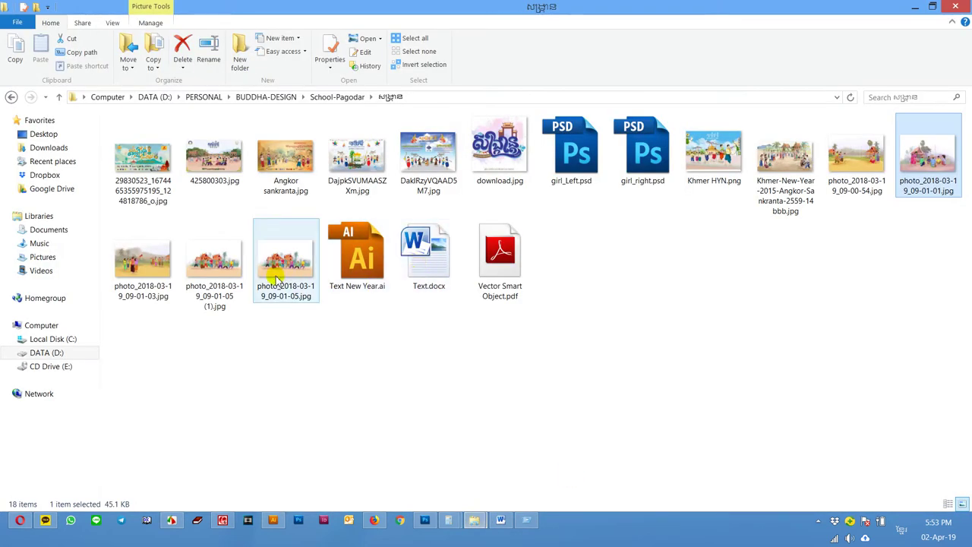
double_click(220, 272)
click(956, 6)
click(957, 6)
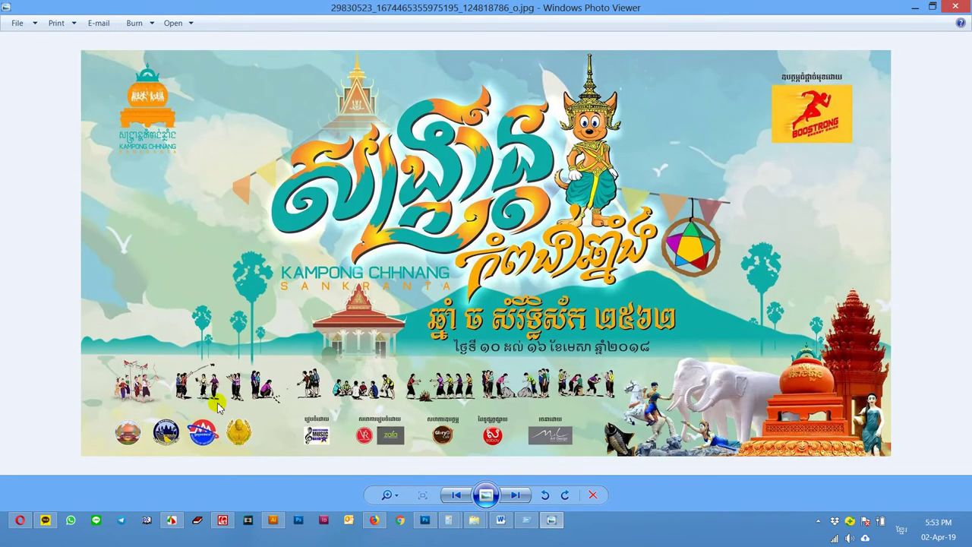
click(956, 6)
mouse_move(220, 277)
mouse_down()
mouse_move(427, 521)
mouse_move(554, 380)
mouse_up()
Enlarge the tug-of-war photo, send it behind the dancers, and nudge the dancers slightly left.
mouse_move(451, 292)
mouse_down()
mouse_move(549, 357)
mouse_move(647, 351)
mouse_up()
key(Return)
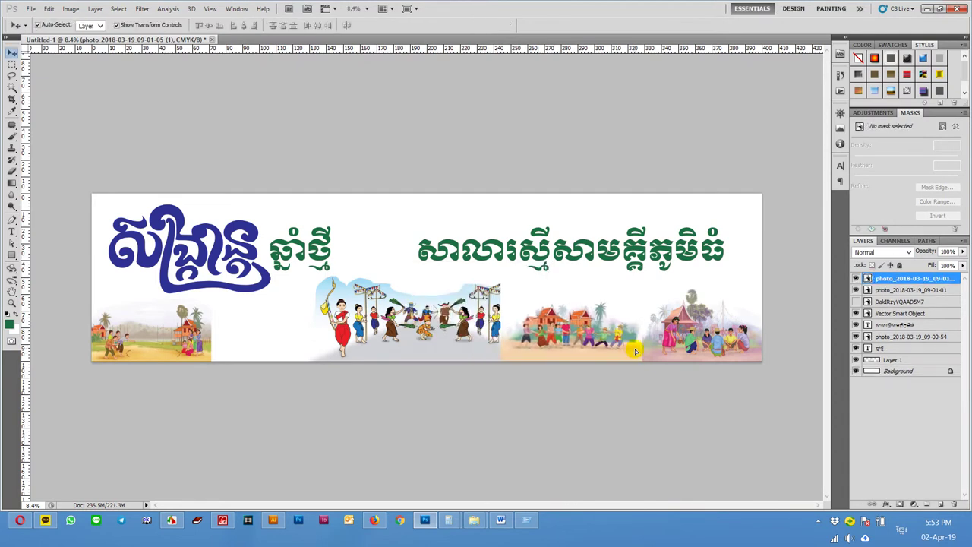
key(ctrl+shift+bracketleft)
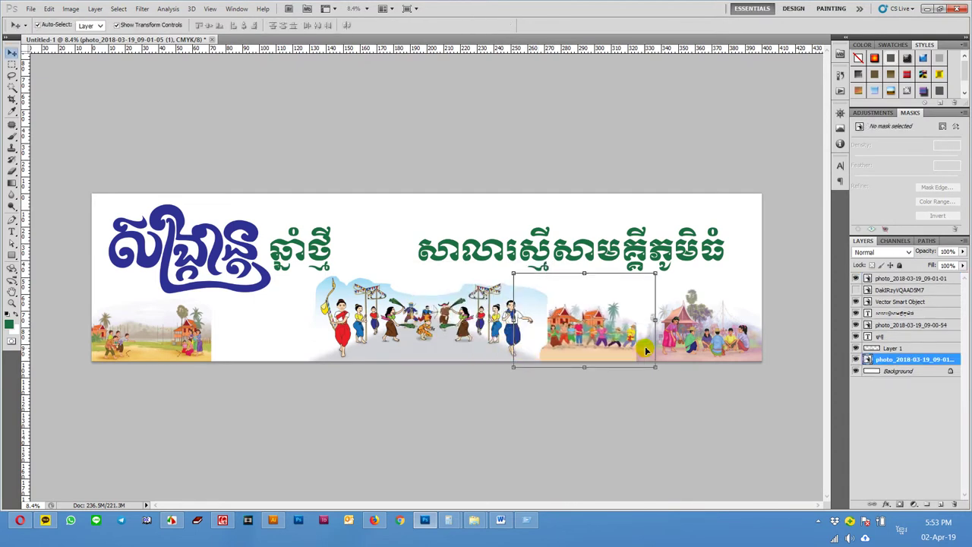
click(626, 391)
mouse_move(511, 346)
mouse_down()
mouse_move(502, 343)
mouse_move(509, 349)
mouse_up()
click(479, 429)
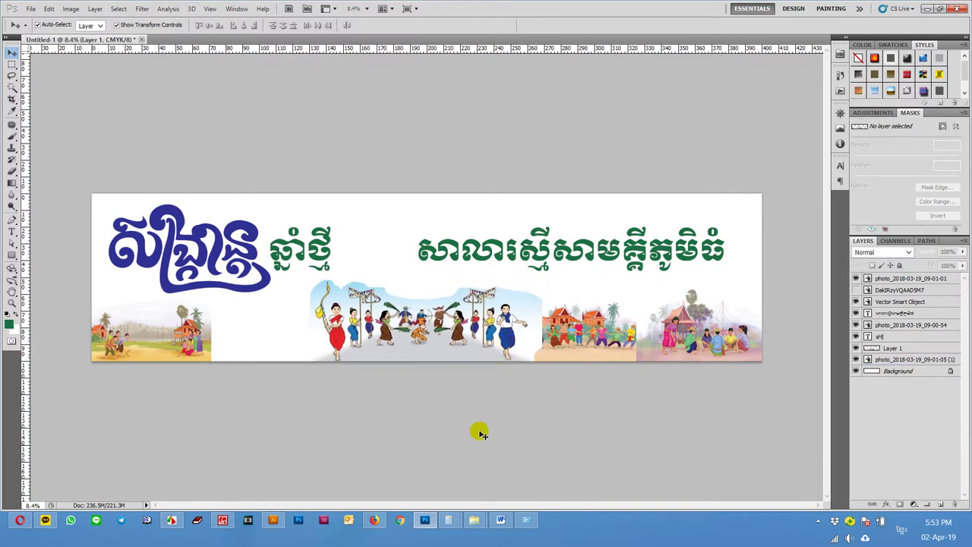
Drag photo_2018-03-19_09-01-03.jpg from the Explorer folder onto the Photoshop banner.
mouse_move(474, 521)
click(590, 462)
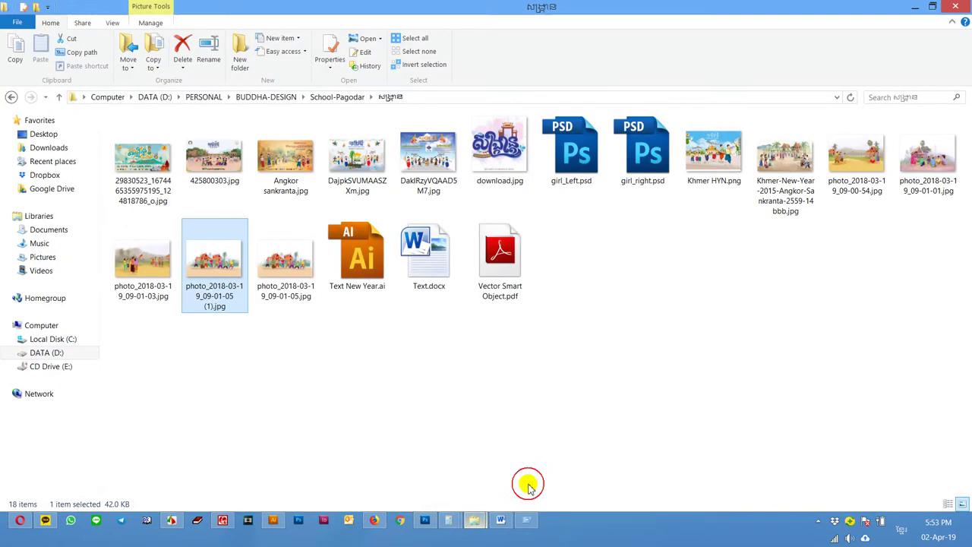
click(845, 158)
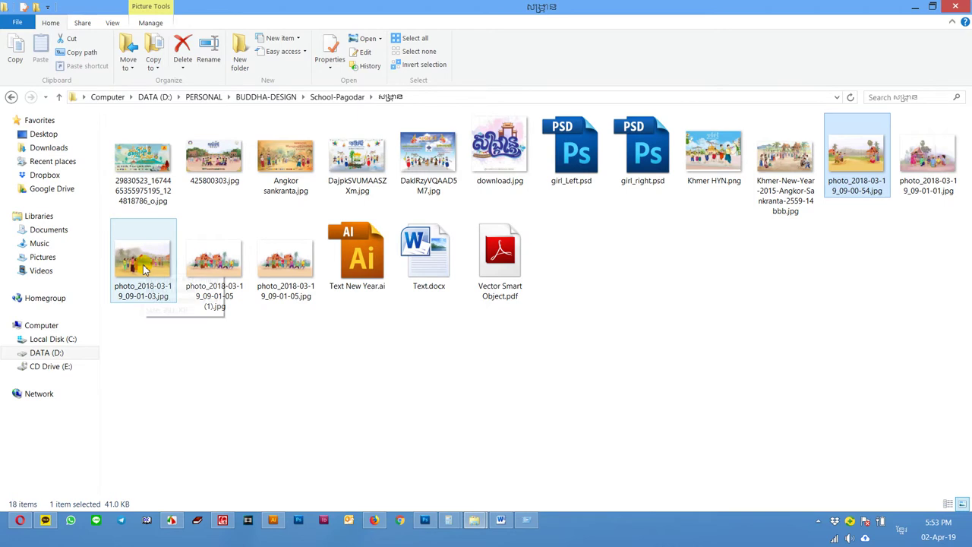
drag(145, 269, 504, 497)
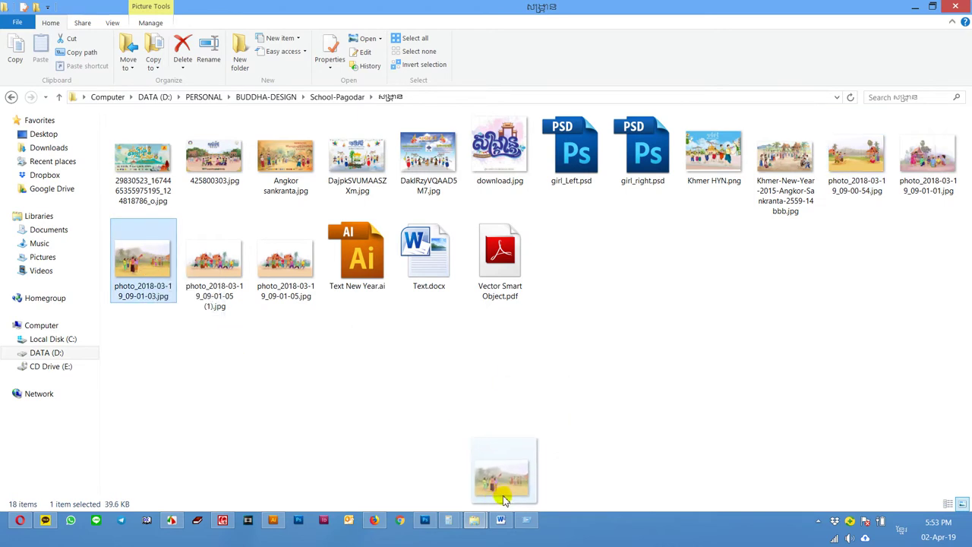
drag(504, 498, 395, 431)
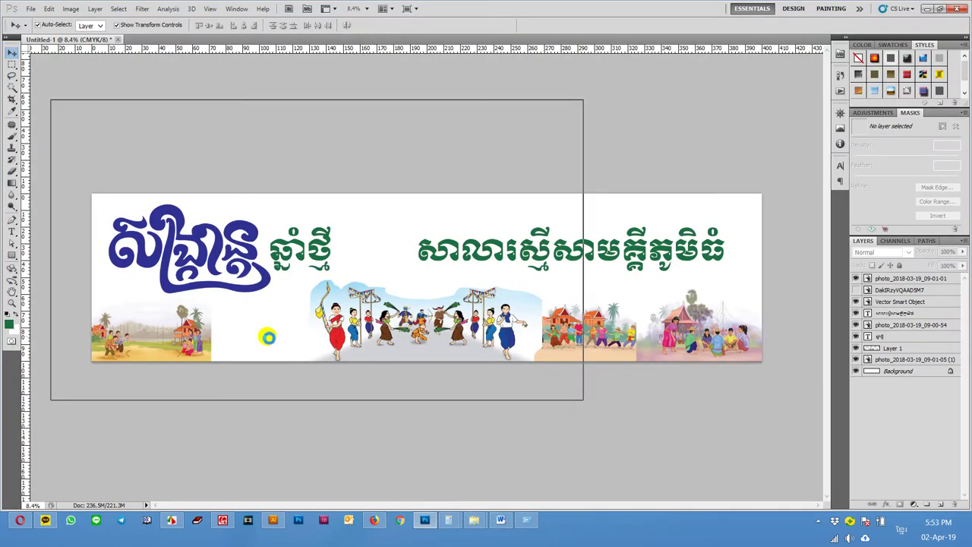
Drop photo_2018-03-19_09-01-03 on the canvas, enlarge it to about 244%, and place it lower left.
drag(269, 338, 327, 308)
drag(451, 265, 517, 230)
drag(476, 286, 297, 349)
key(Return)
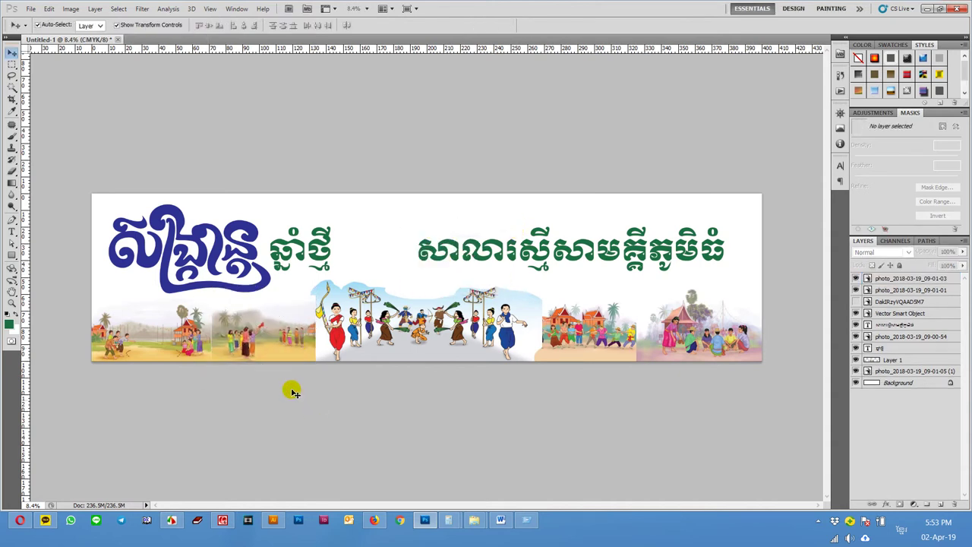
Align the new photo beside the lower-left village photo, then select the Background layer.
scroll(246, 364, up, 3)
scroll(245, 372, up, 1)
scroll(463, 352, up, 1)
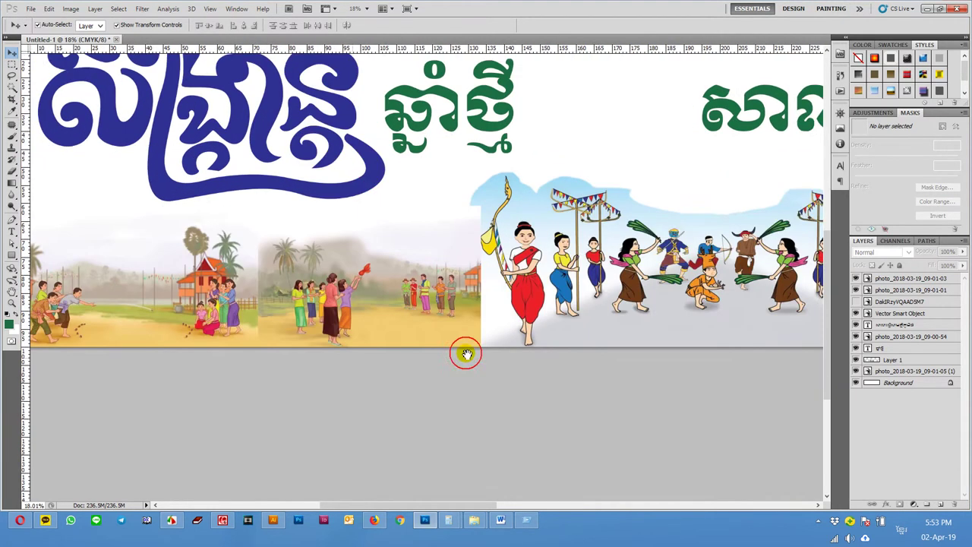
scroll(463, 352, up, 1)
click(490, 315)
drag(491, 315, 489, 323)
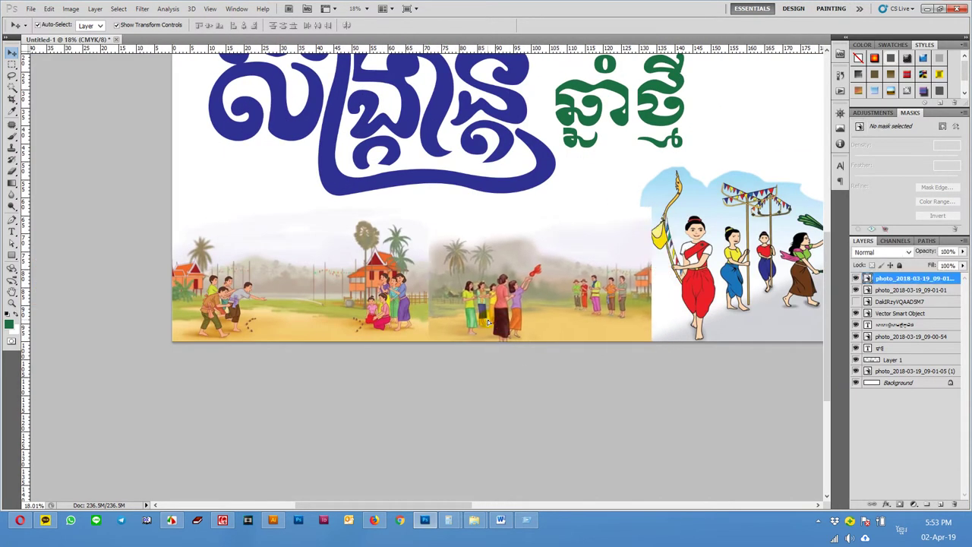
click(526, 415)
drag(587, 416, 180, 390)
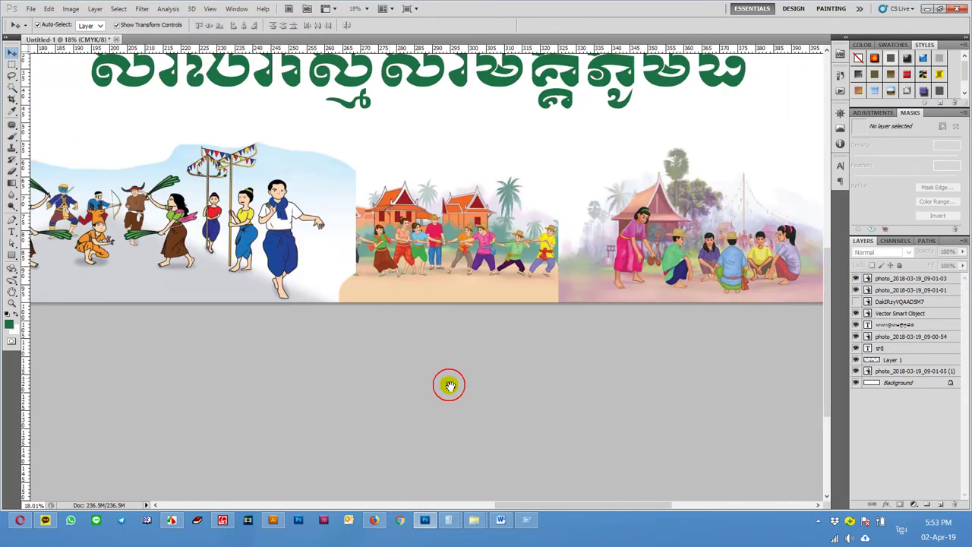
scroll(744, 364, down, 3)
click(889, 383)
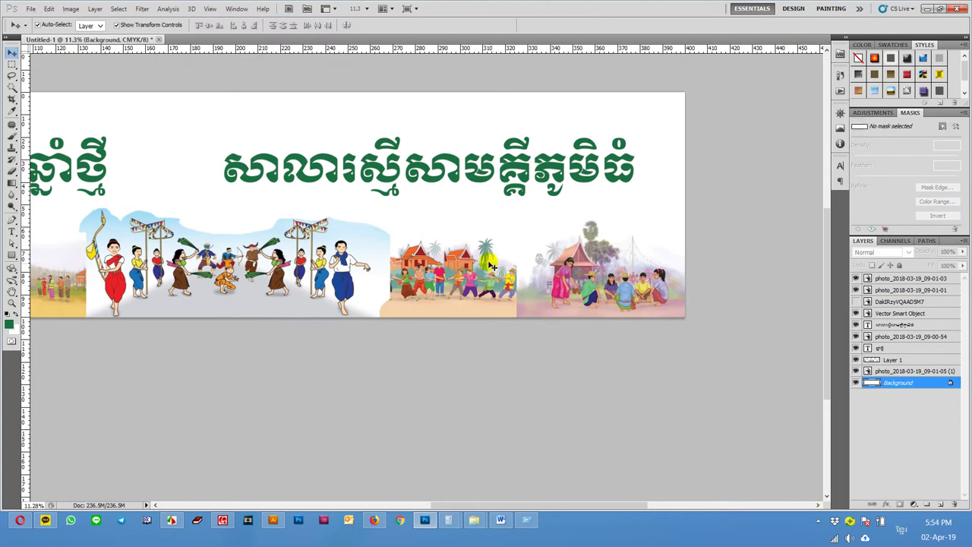
Fill the background with a light blue sampled from the image.
key(i)
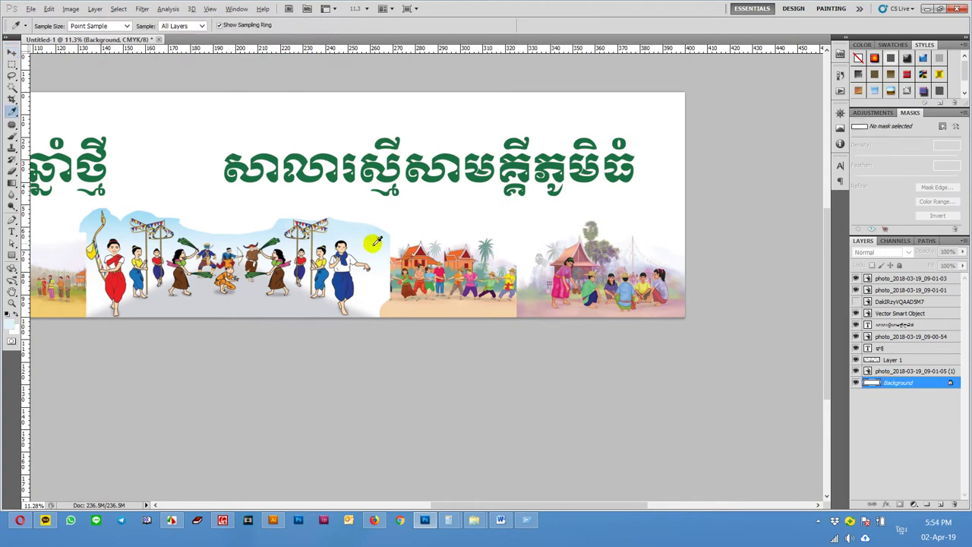
key(alt+BackSpace)
key(v)
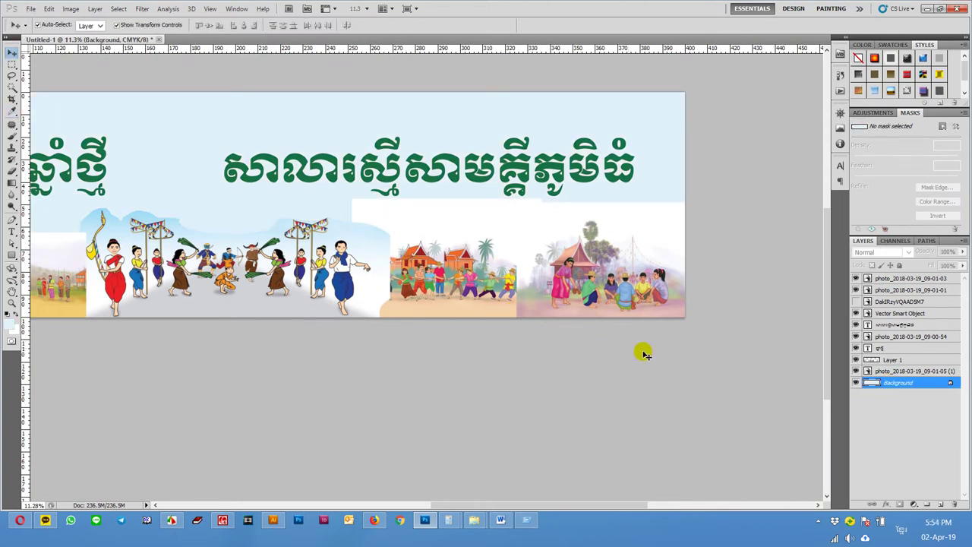
click(645, 350)
scroll(727, 293, up, 2)
scroll(741, 297, up, 1)
Add a gradient layer mask fading the seated-villagers photo's top into the sky.
click(572, 278)
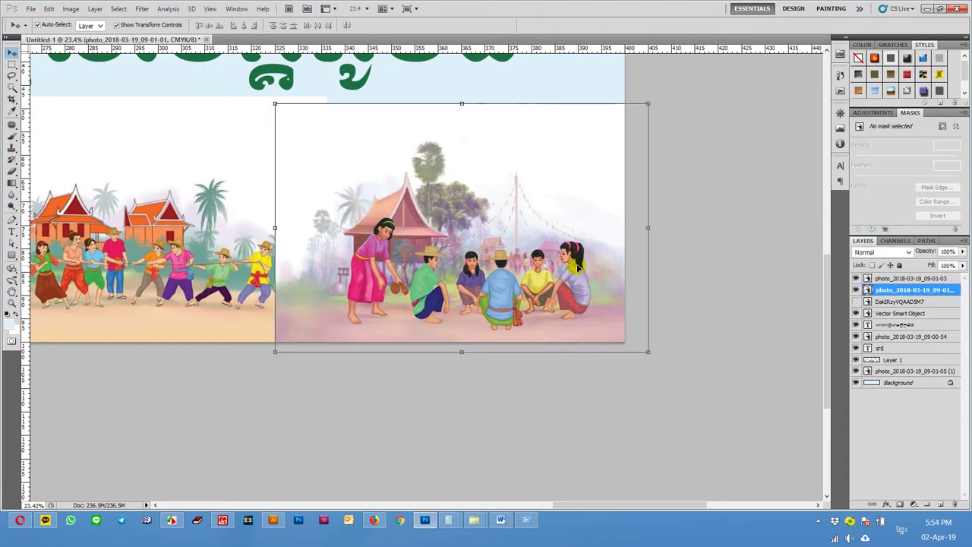
click(895, 505)
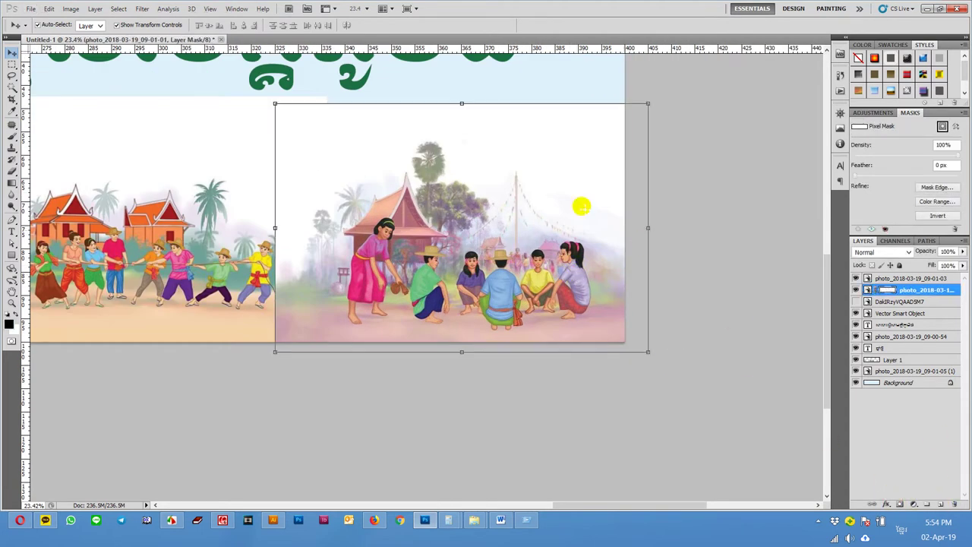
key(g)
drag(443, 200, 441, 54)
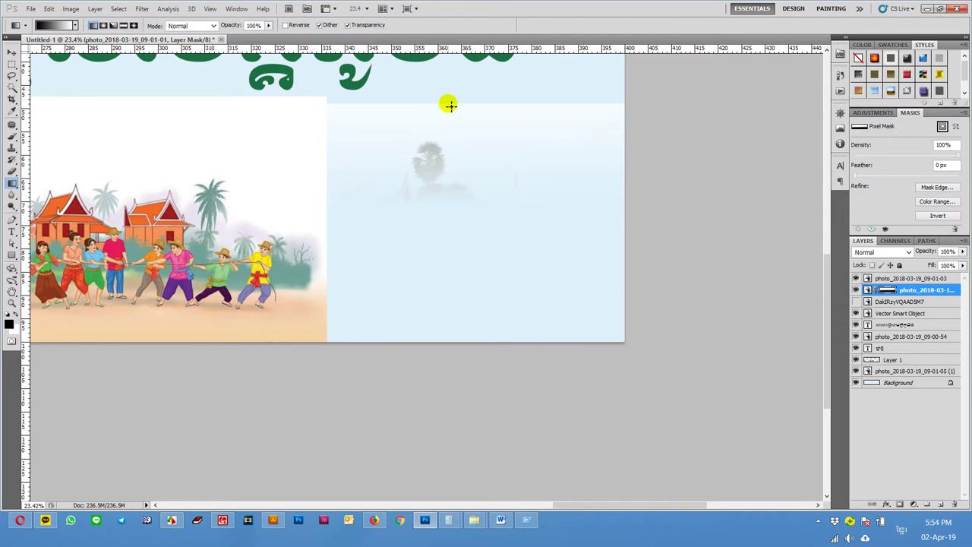
drag(447, 272, 449, 275)
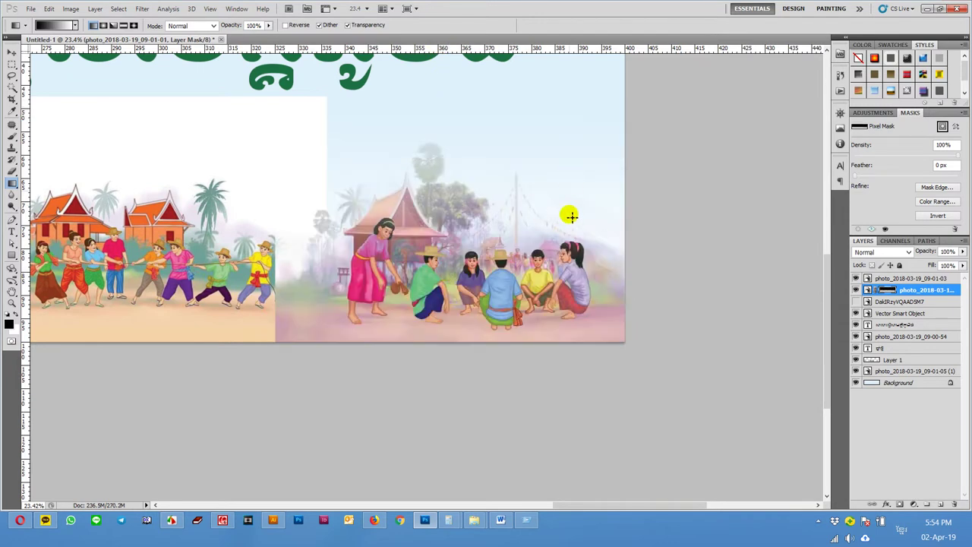
key(v)
Set the tug-of-war photo's blend mode to Darken.
scroll(578, 405, left, 5)
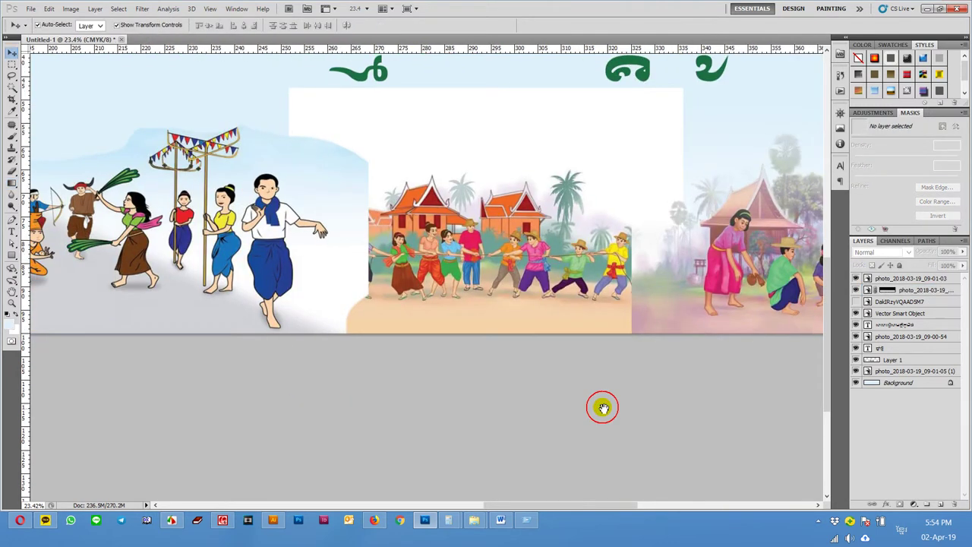
click(910, 253)
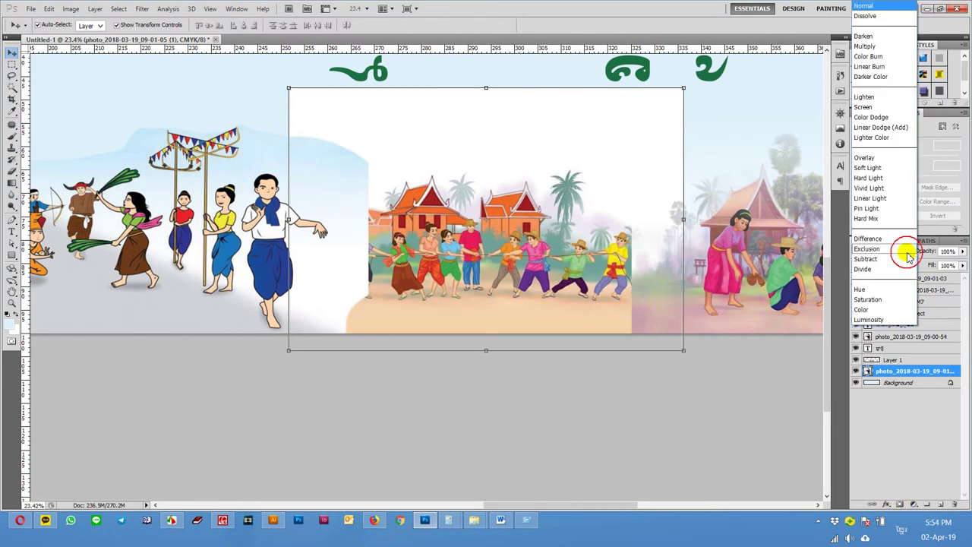
click(871, 35)
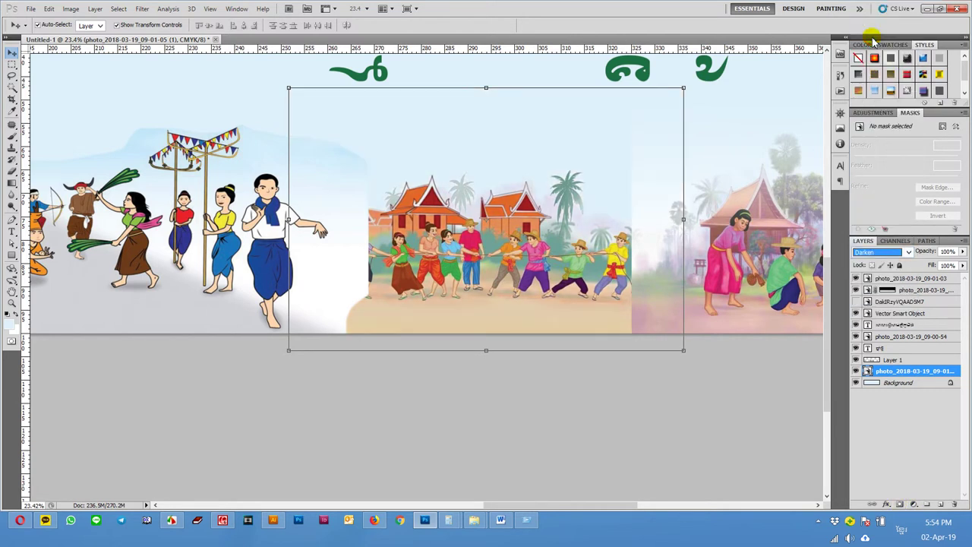
Disable the seated-villagers photo's layer mask.
drag(540, 421, 251, 440)
click(912, 289)
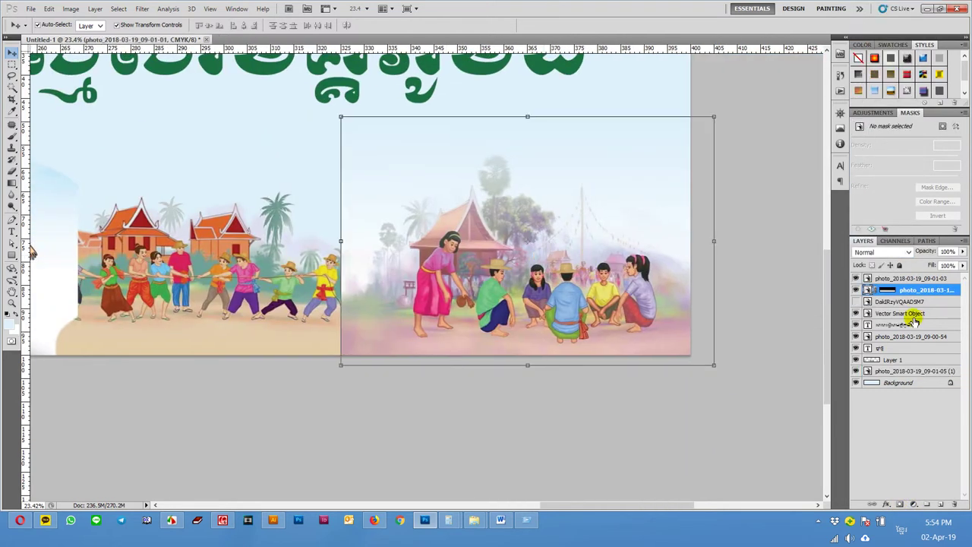
right_click(908, 293)
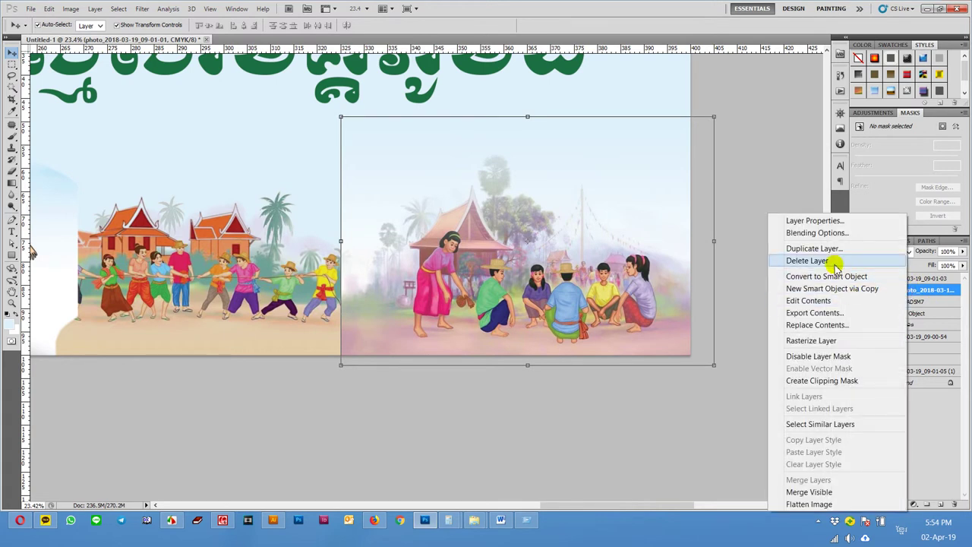
click(922, 278)
right_click(892, 288)
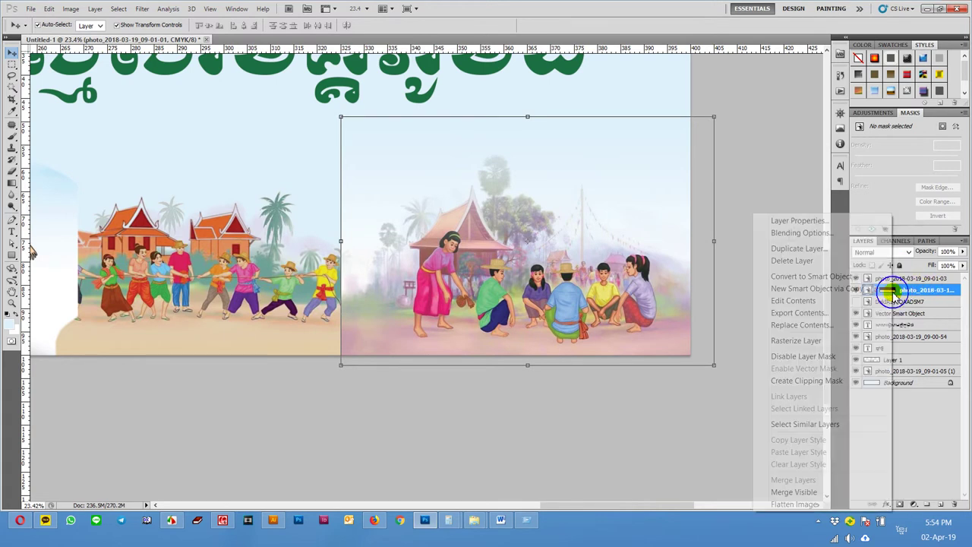
click(809, 359)
Set the seated-villagers photo to Darken blending and nudge it up and right.
click(897, 251)
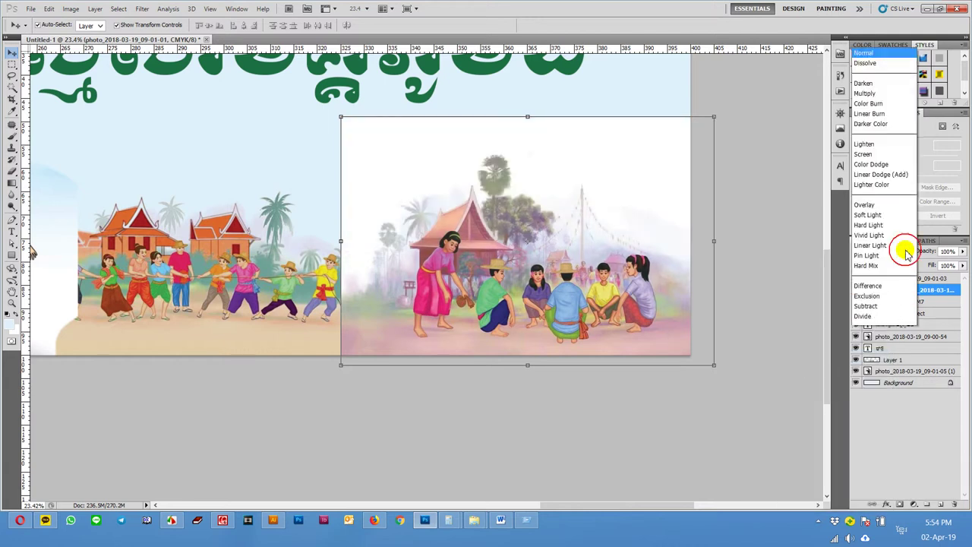
click(868, 46)
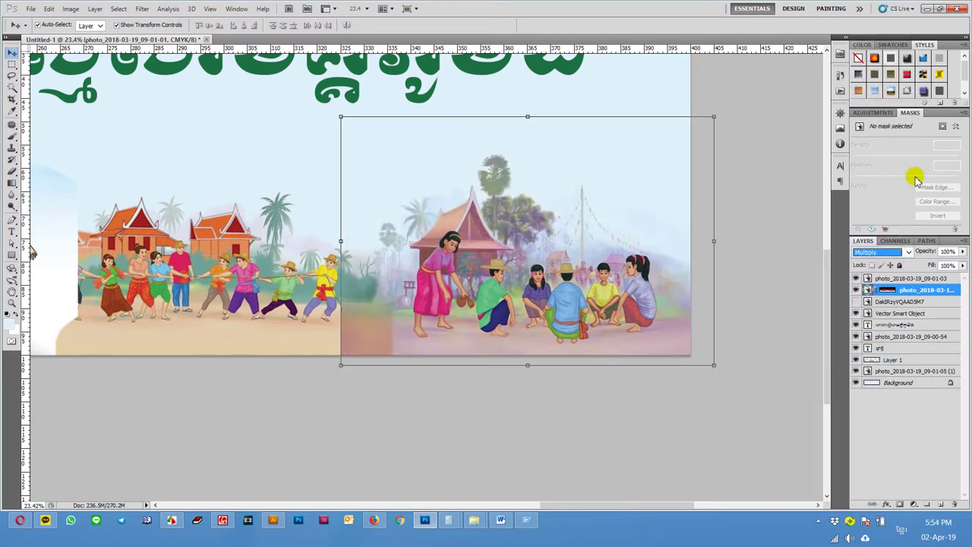
click(909, 256)
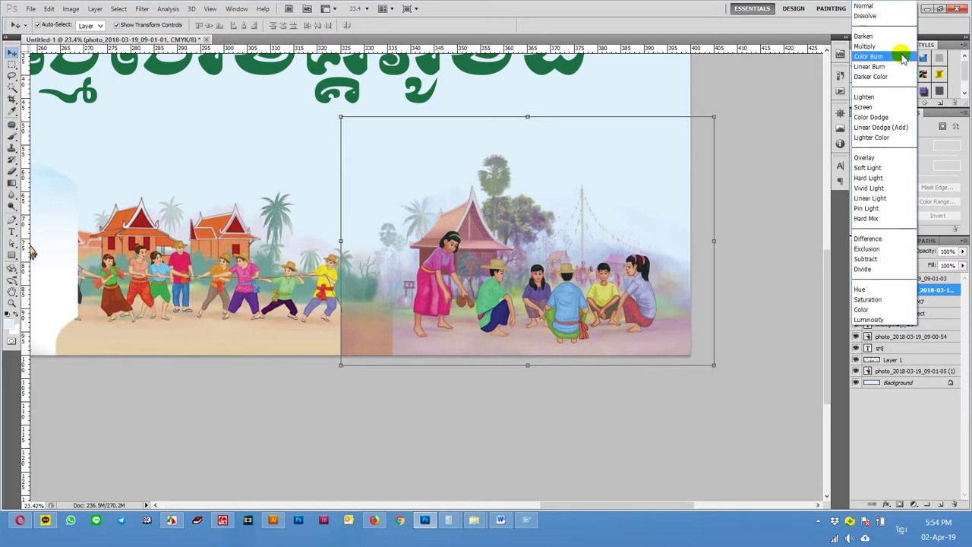
click(868, 35)
mouse_move(502, 282)
mouse_down()
mouse_move(544, 220)
mouse_move(547, 288)
mouse_move(481, 288)
mouse_up()
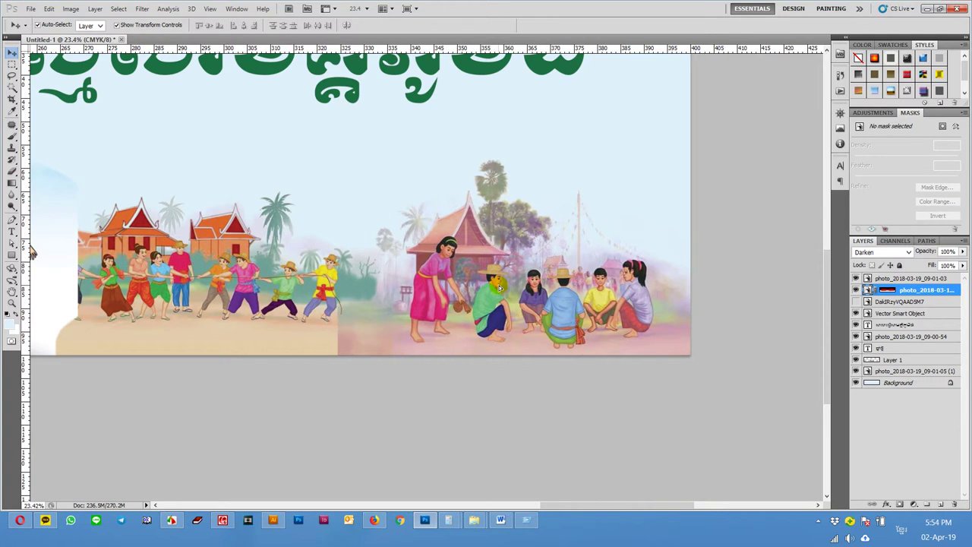
click(486, 413)
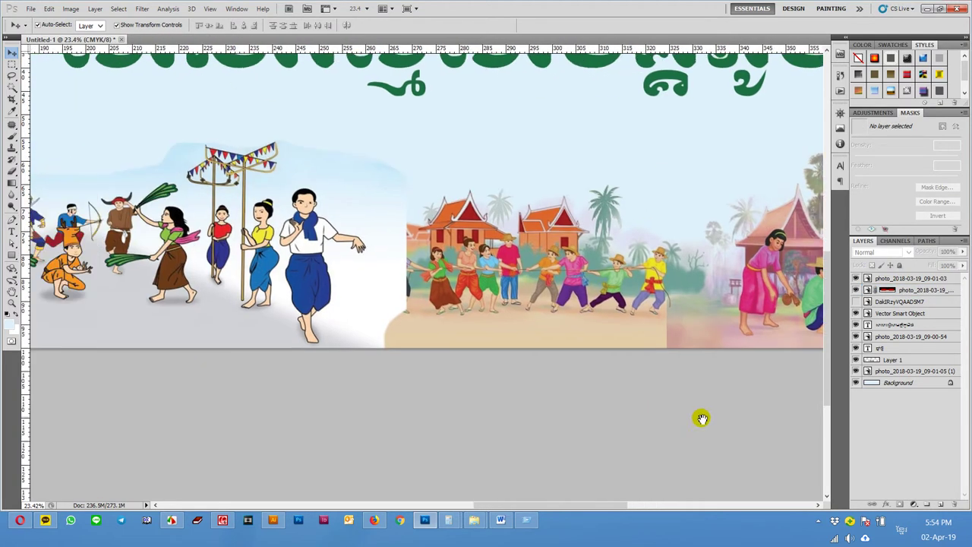
Set the dancers layer's blend mode to Darken.
drag(486, 413, 871, 417)
click(895, 360)
click(909, 253)
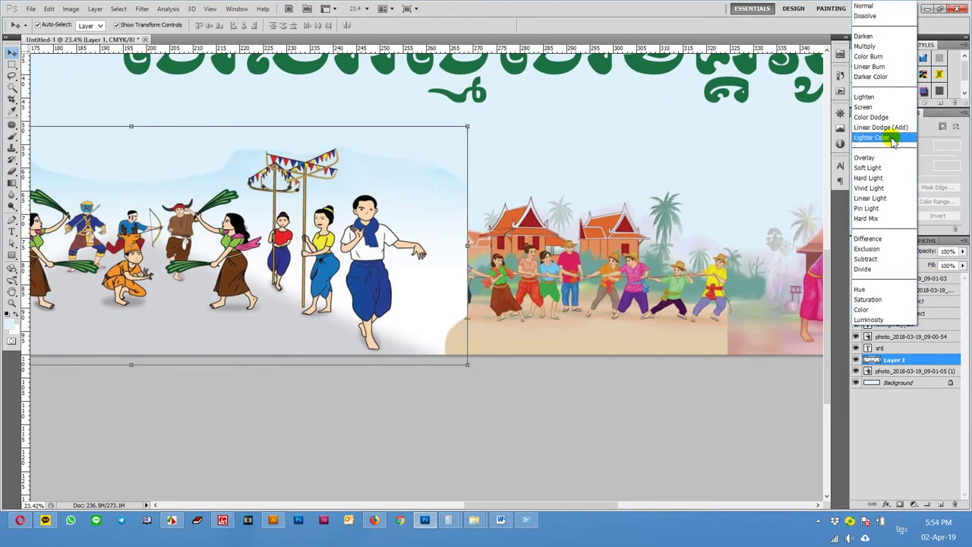
click(866, 36)
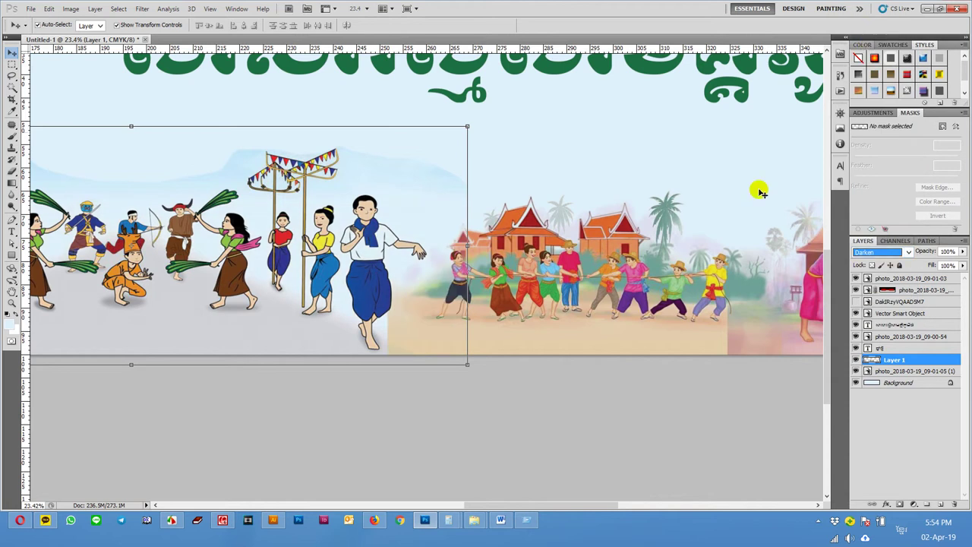
click(380, 389)
mouse_move(315, 423)
mouse_down()
mouse_move(674, 411)
mouse_move(633, 418)
mouse_up()
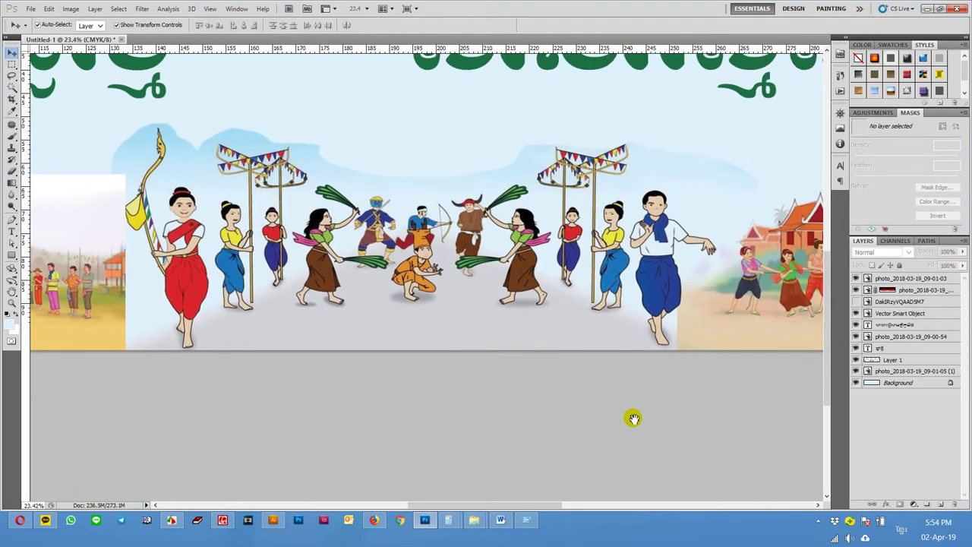
click(673, 260)
click(905, 251)
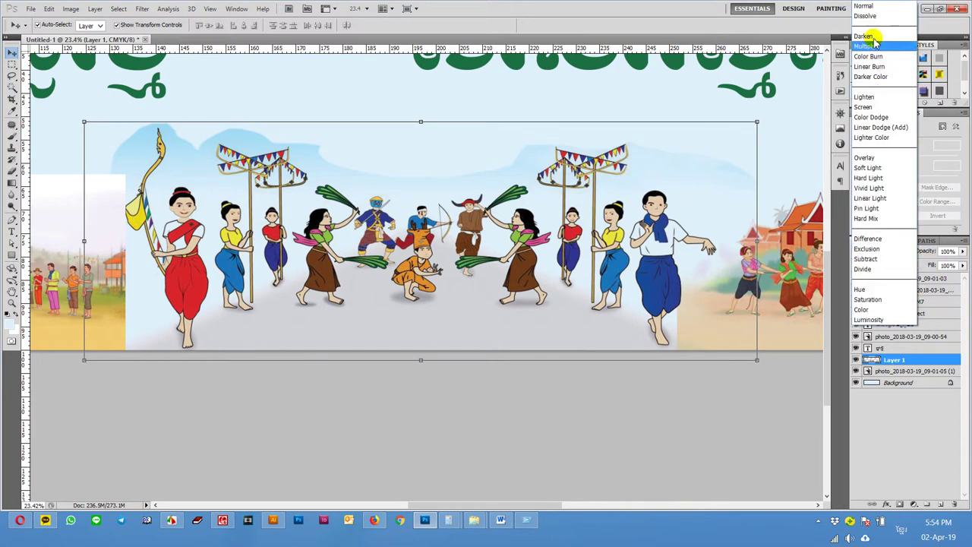
click(873, 9)
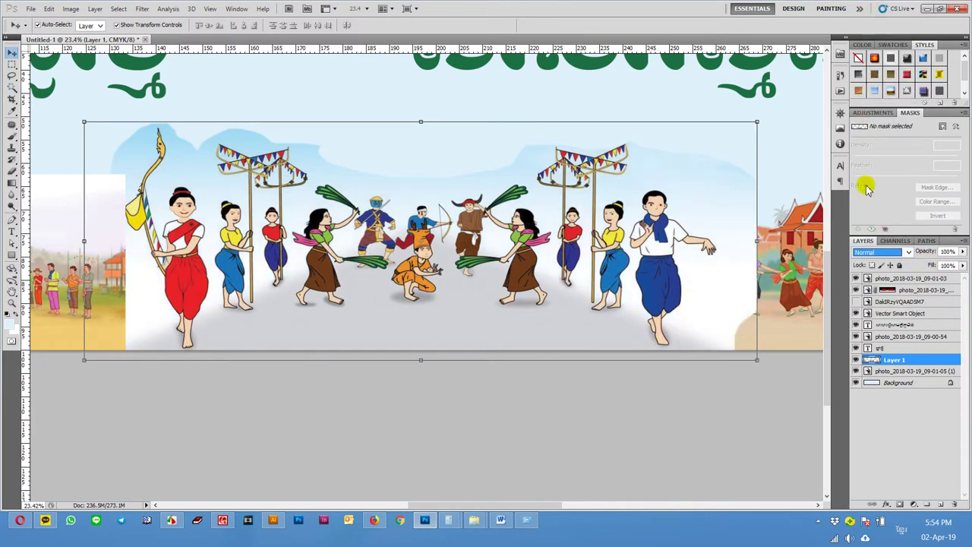
click(878, 252)
click(871, 36)
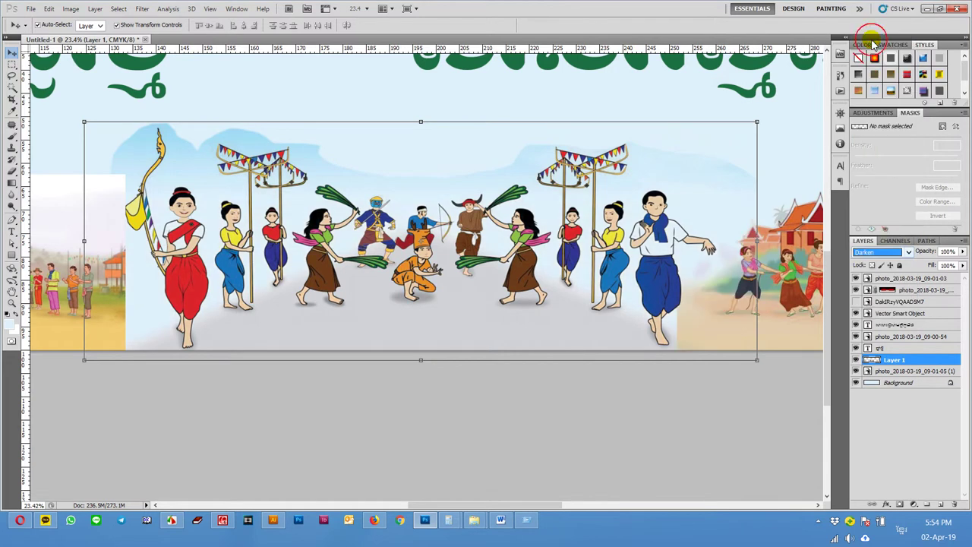
click(696, 418)
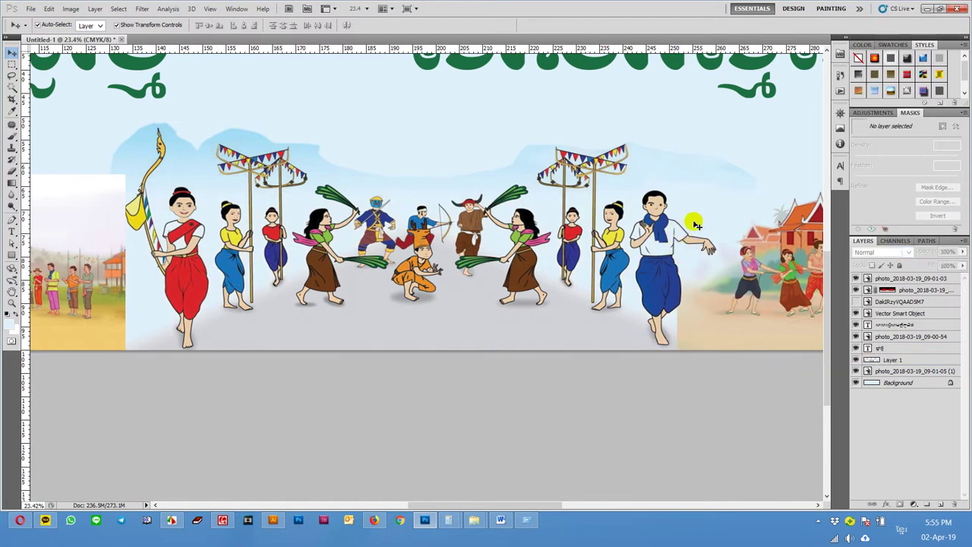
Blend the left village photo into the sky and set the right village photo to Darken.
scroll(684, 378, left, 5)
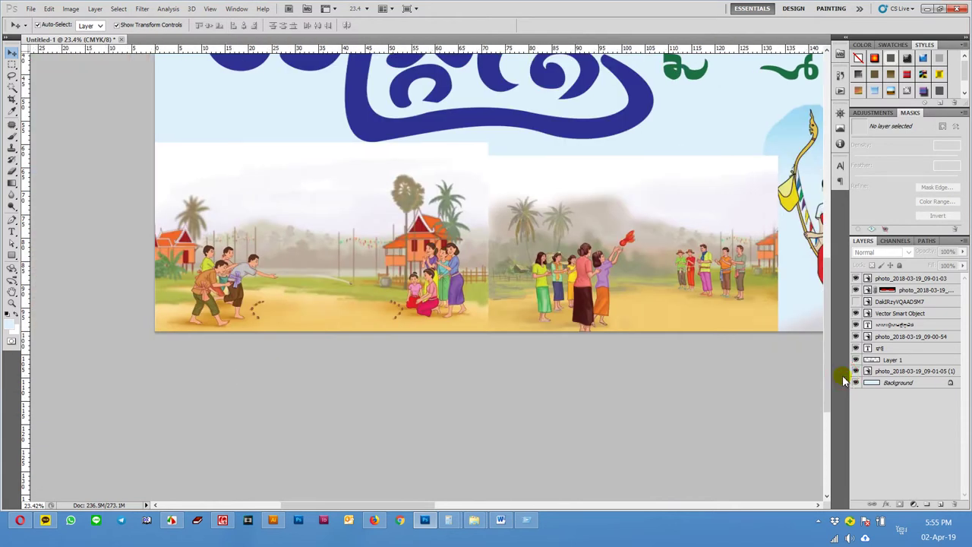
click(882, 337)
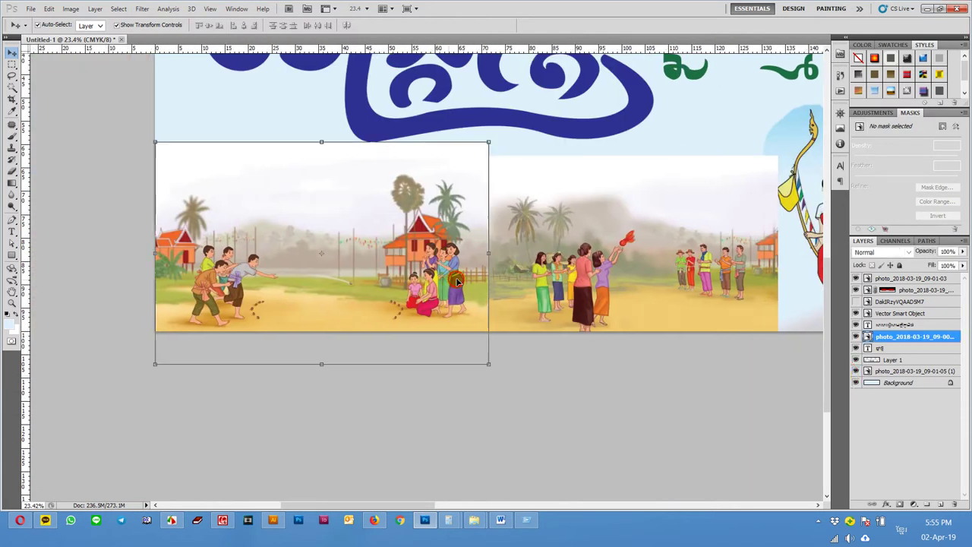
click(897, 252)
click(871, 46)
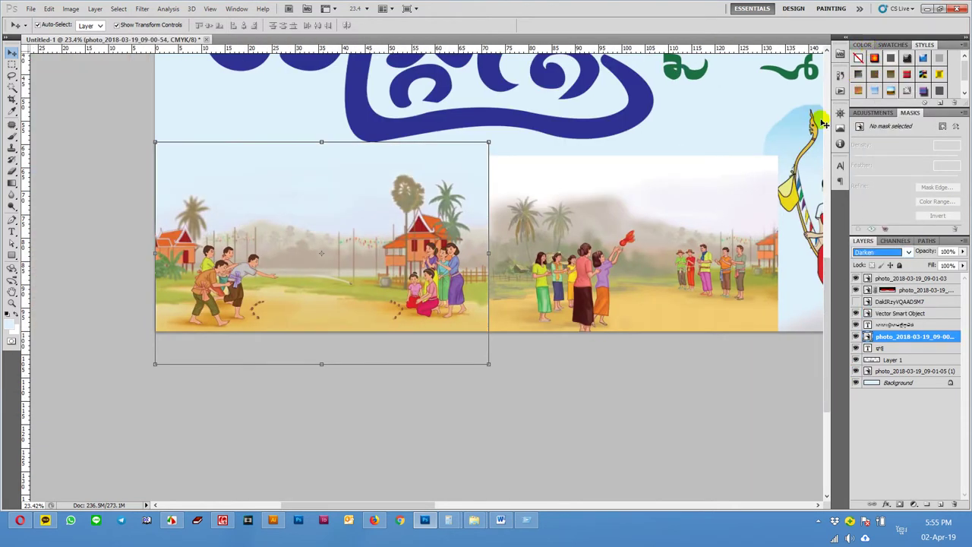
click(625, 233)
click(908, 253)
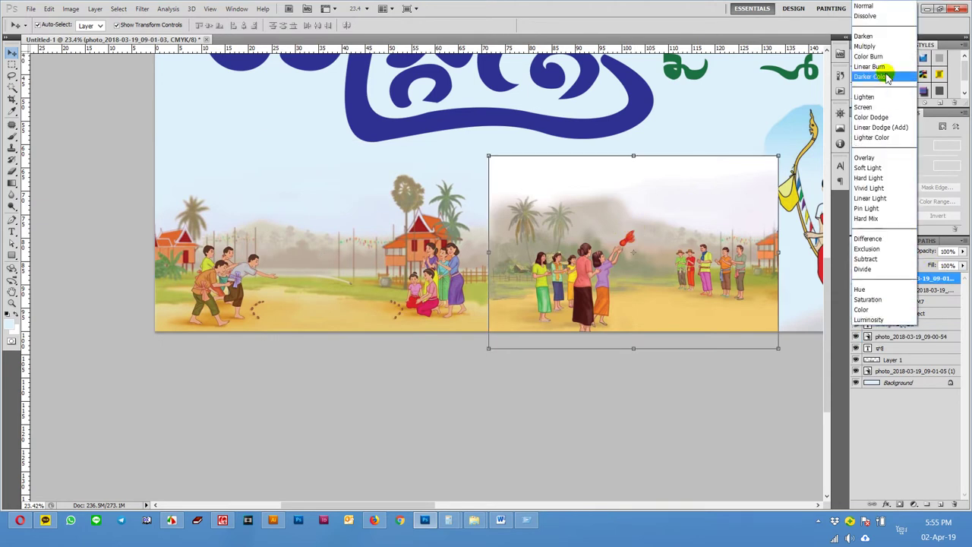
click(867, 33)
click(731, 398)
Move the dancers layer to the top of the layer stack.
drag(738, 397, 375, 421)
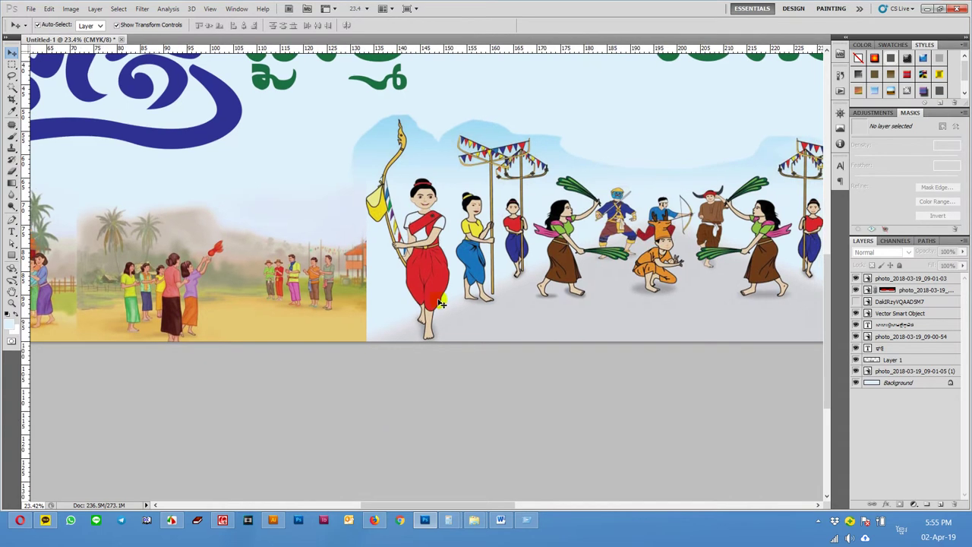
click(450, 284)
key(ctrl+shift+bracketright)
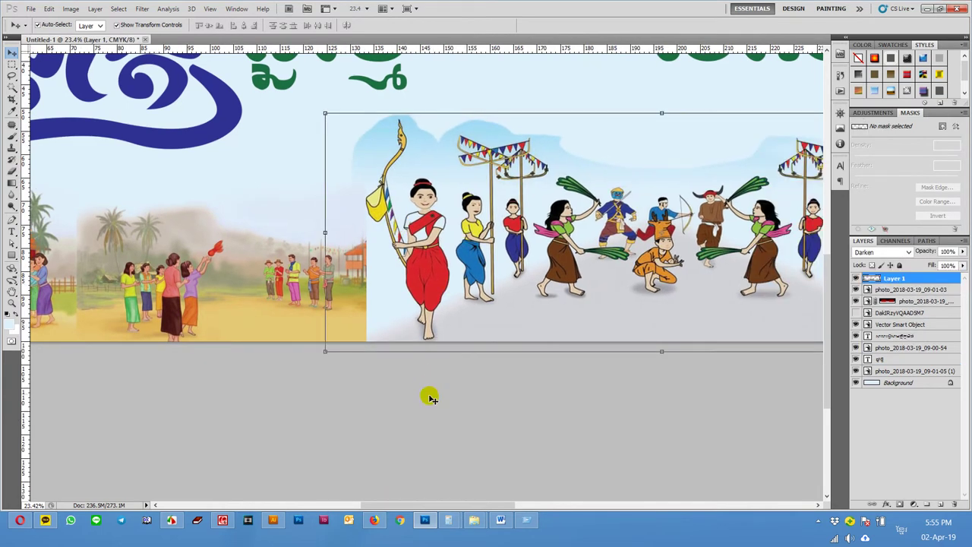
Mask the left village photo with a gradient fading its right edge into the sky.
click(288, 337)
click(901, 505)
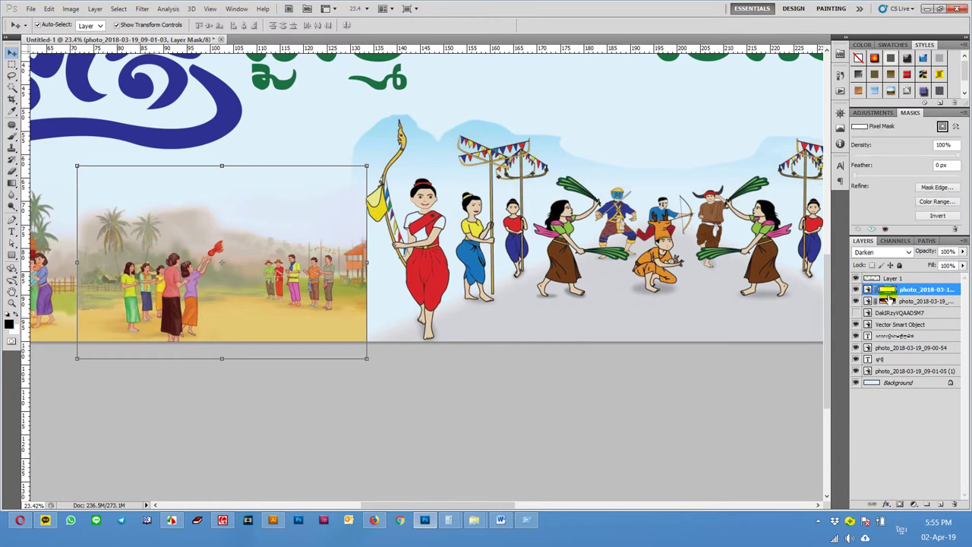
key(h)
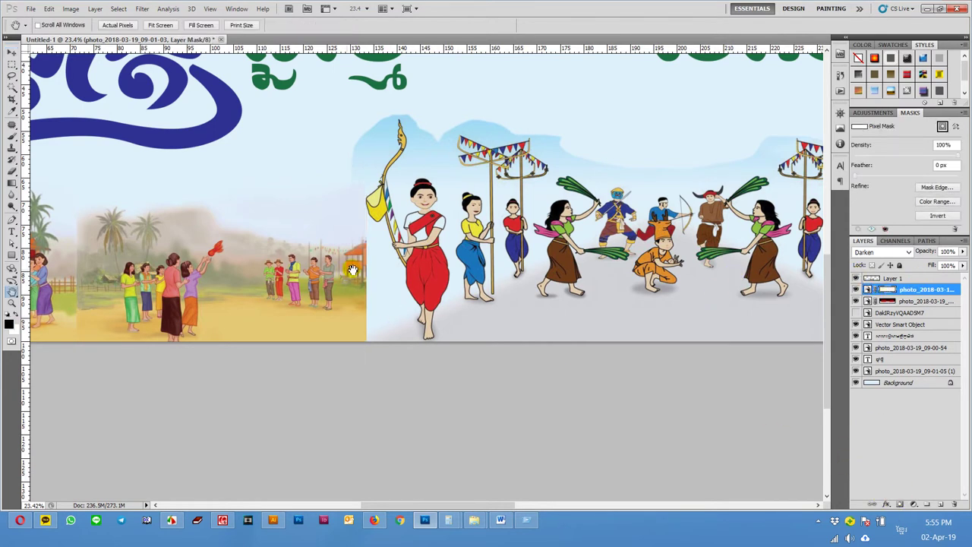
key(g)
mouse_move(367, 262)
mouse_down()
mouse_move(376, 268)
mouse_move(292, 276)
mouse_up()
key(v)
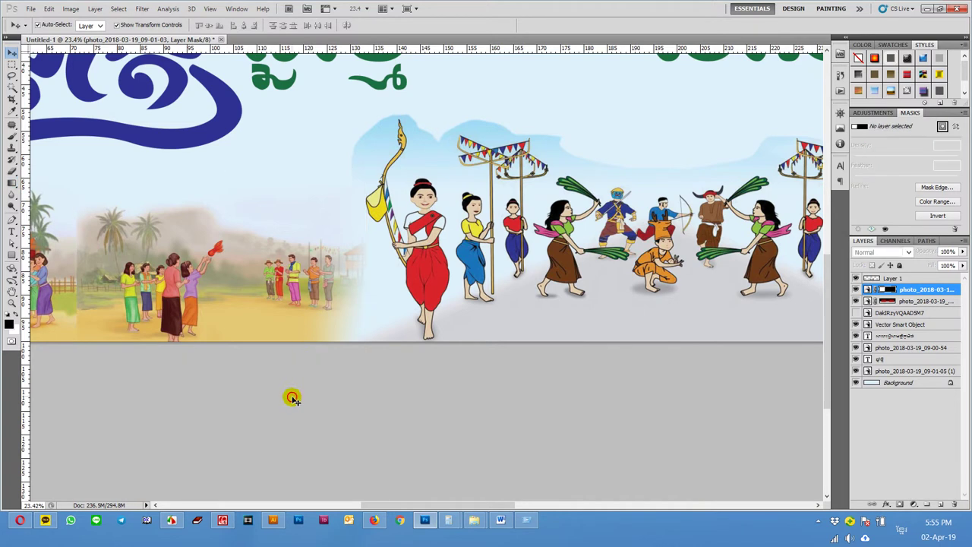
click(288, 395)
Delete the middle village photo's layer mask.
mouse_move(430, 397)
mouse_down()
mouse_move(685, 400)
mouse_move(344, 390)
mouse_up()
click(555, 313)
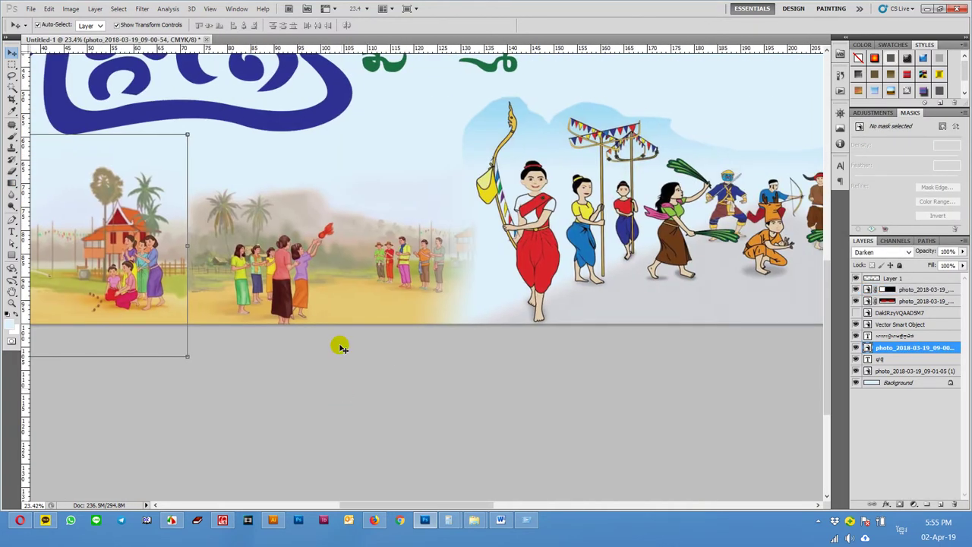
click(354, 282)
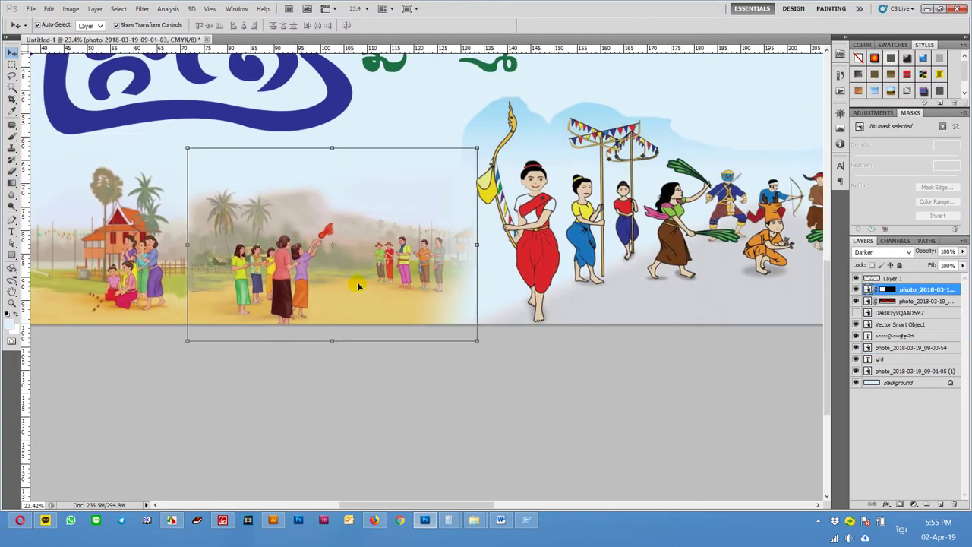
right_click(888, 289)
click(882, 311)
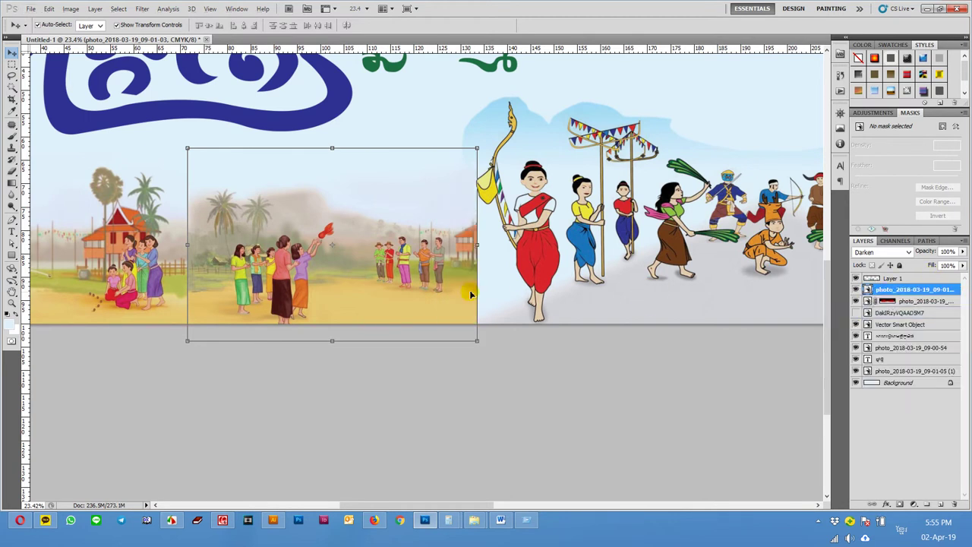
Mask the middle photo to a rectangular selection, feather it, then disable the mask.
click(12, 65)
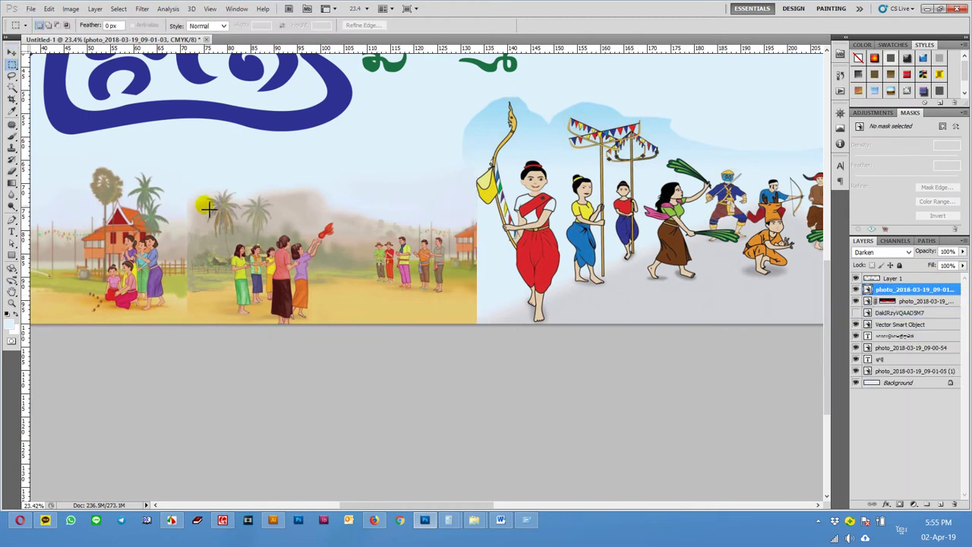
drag(363, 312, 472, 327)
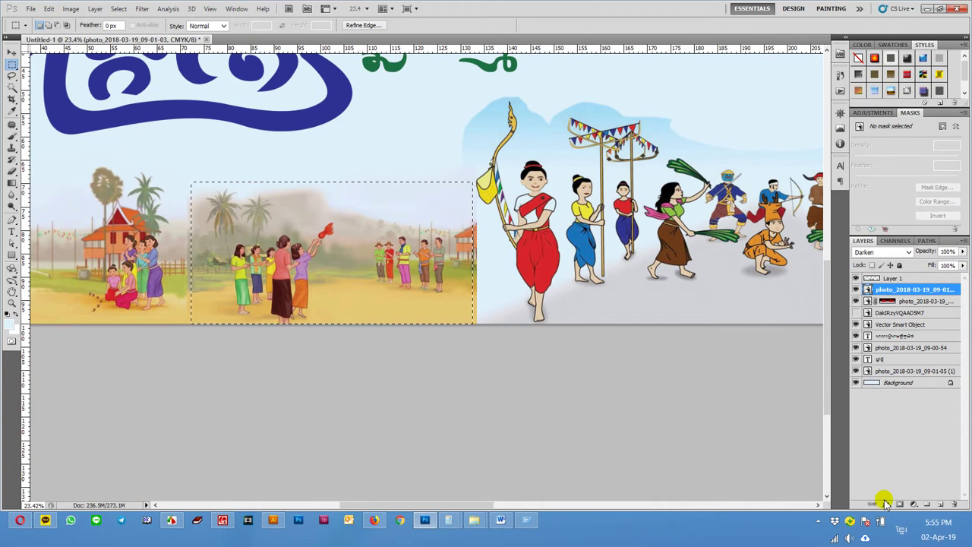
click(888, 504)
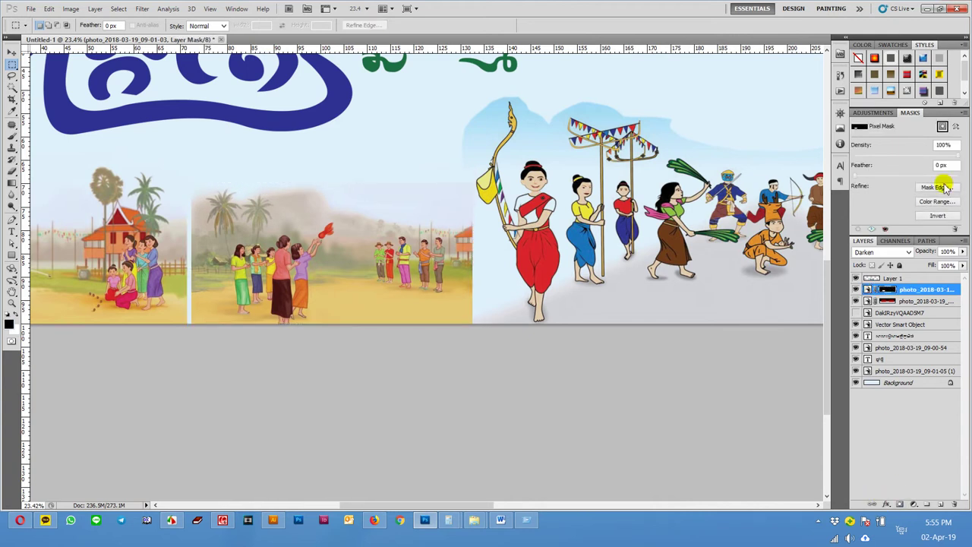
drag(870, 176, 959, 178)
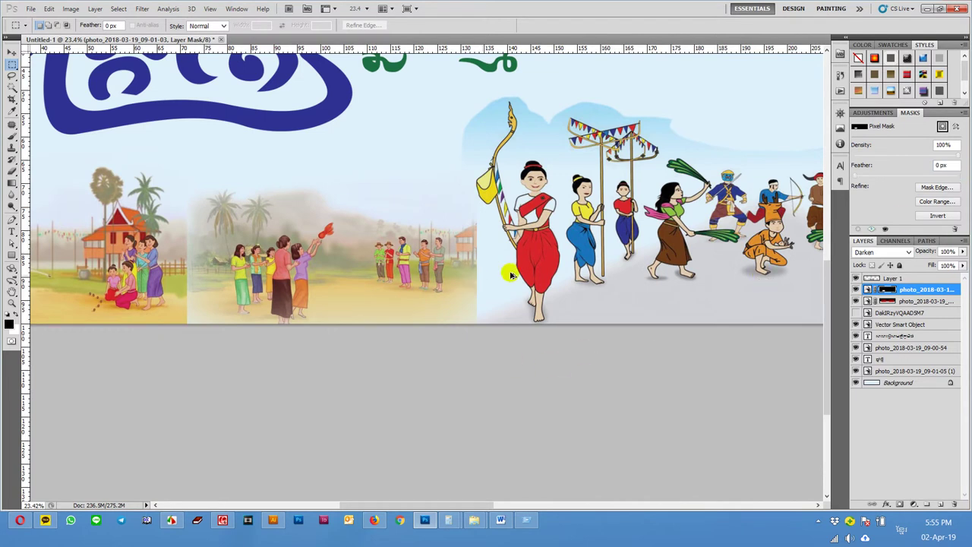
right_click(902, 293)
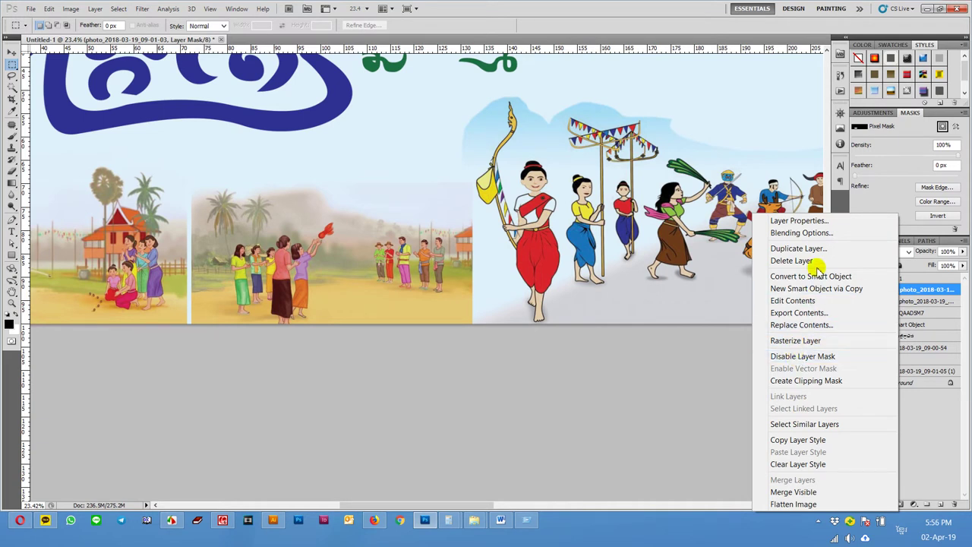
click(818, 359)
Move the dancers artwork to the left.
scroll(566, 380, down, 3)
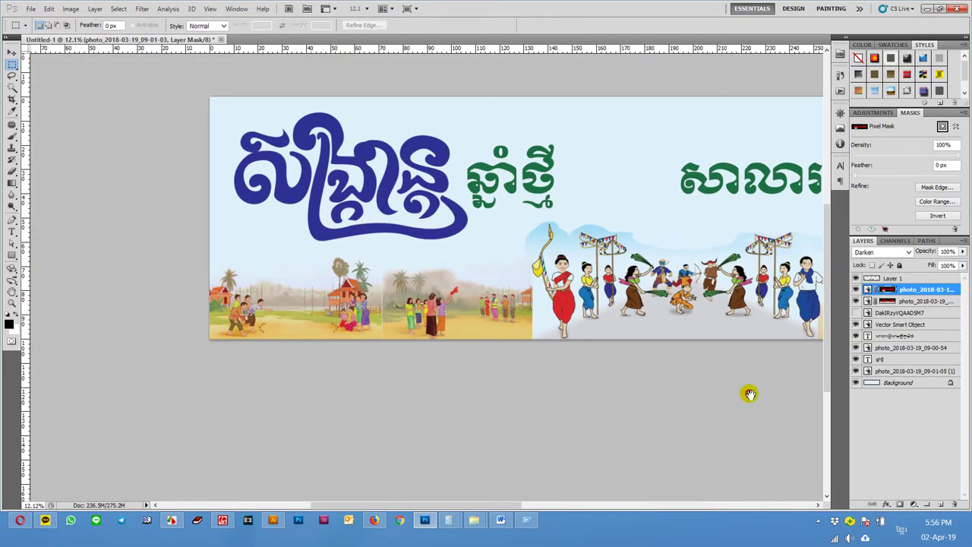
drag(749, 391, 338, 374)
scroll(726, 318, down, 2)
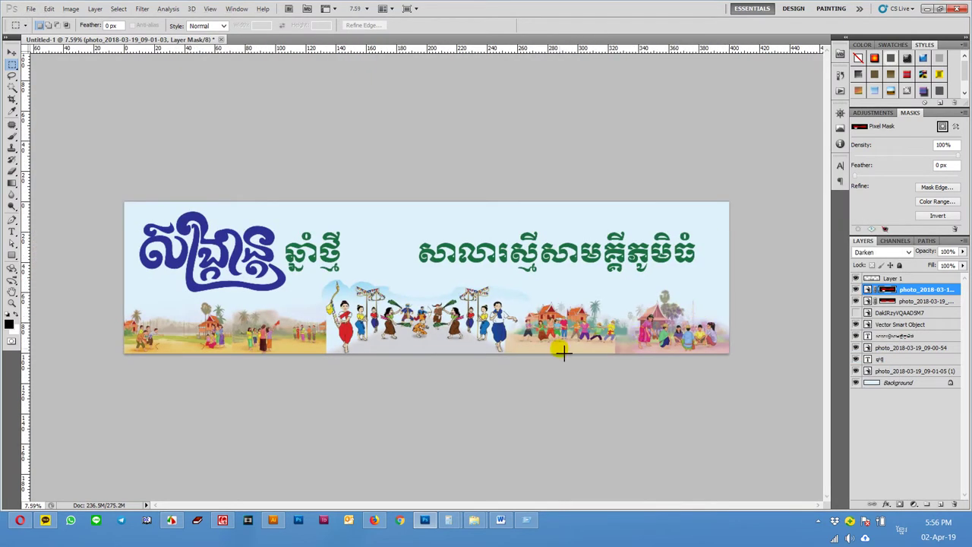
key(v)
click(410, 334)
scroll(411, 327, up, 1)
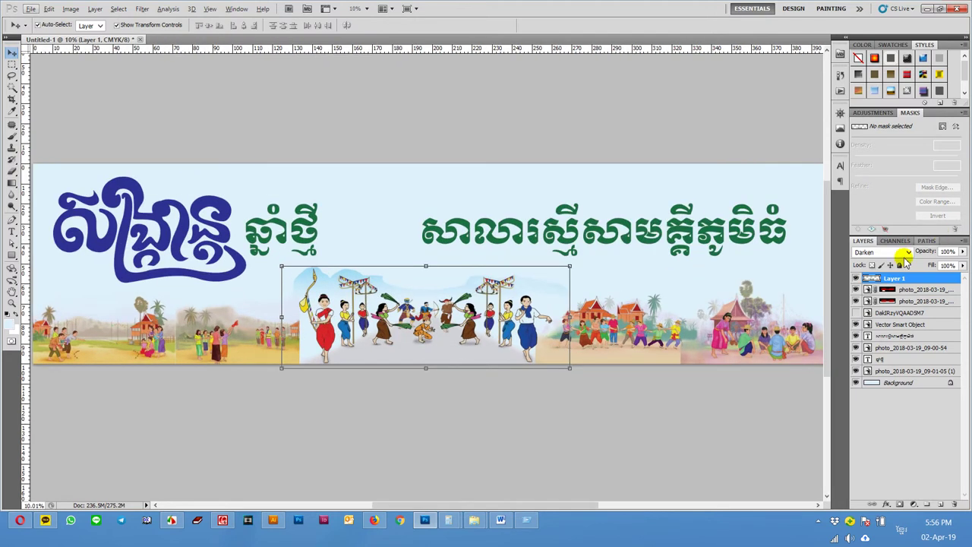
scroll(383, 349, up, 1)
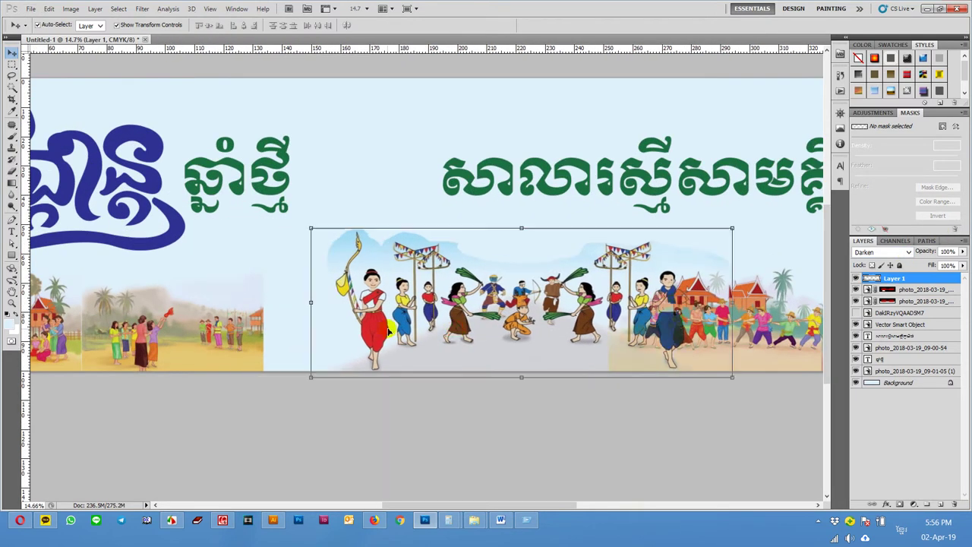
drag(388, 335, 312, 337)
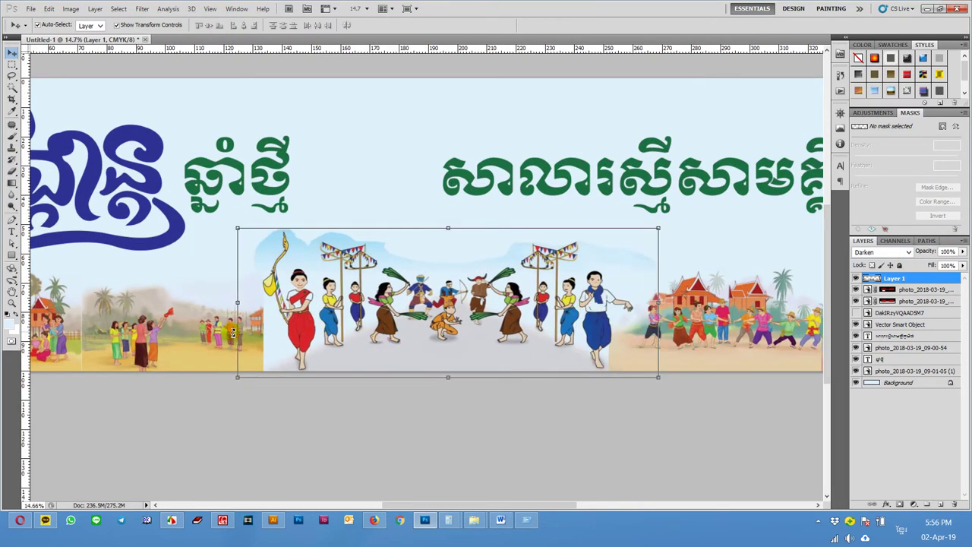
Shift the dancers artwork slightly back to the right.
click(234, 332)
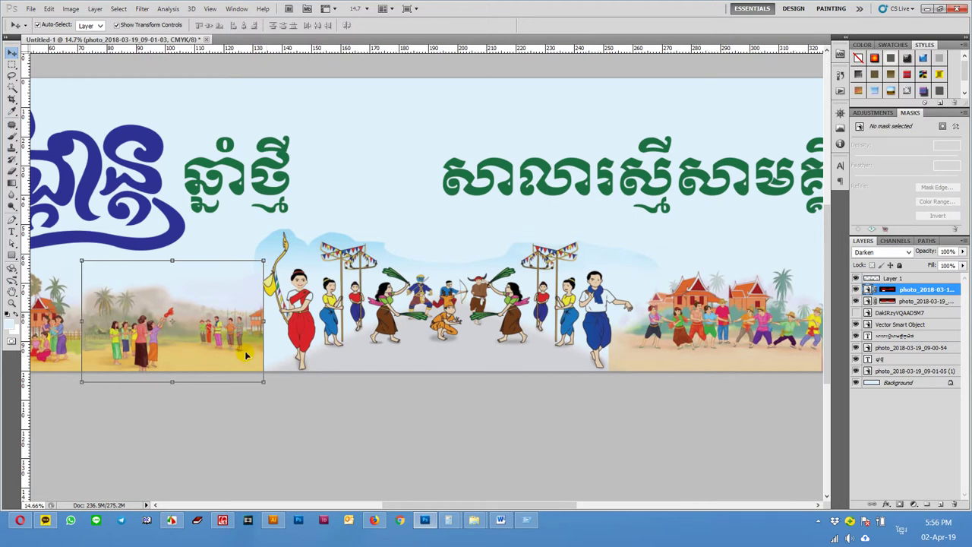
click(694, 430)
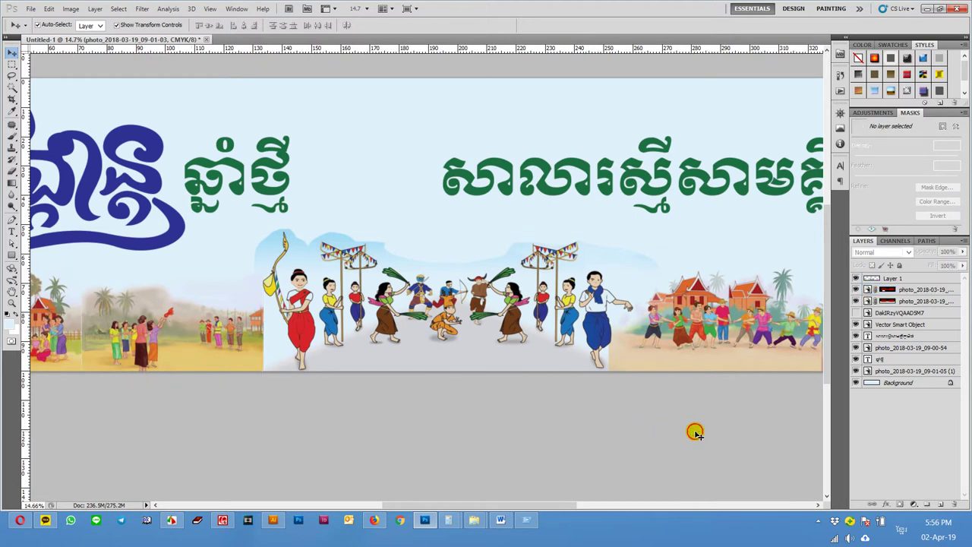
drag(704, 428, 620, 426)
click(417, 362)
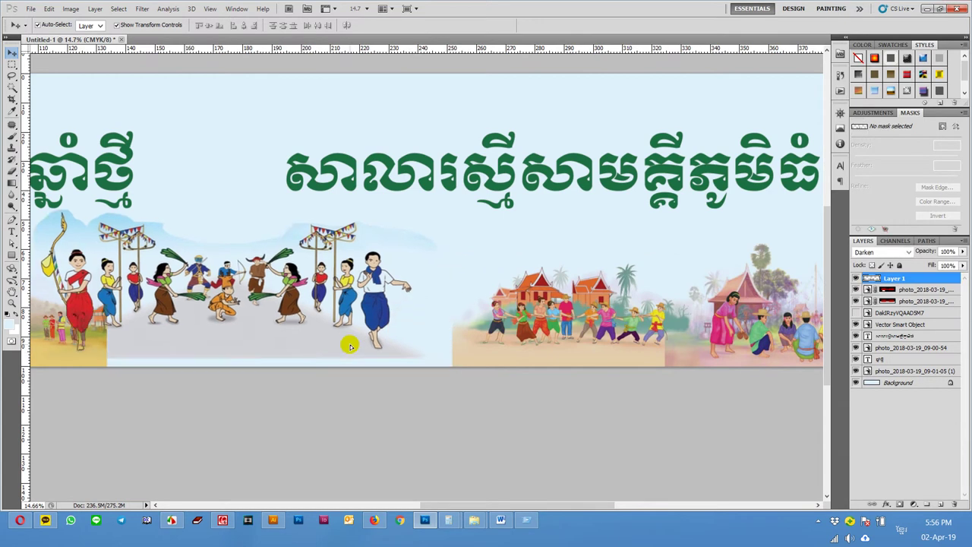
click(604, 353)
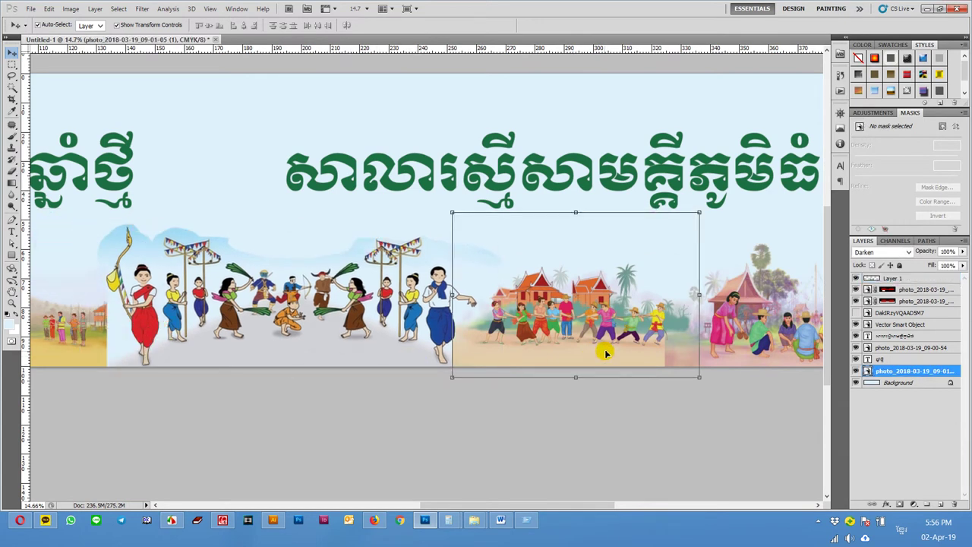
mouse_move(385, 343)
mouse_down()
mouse_move(403, 342)
mouse_move(388, 343)
mouse_up()
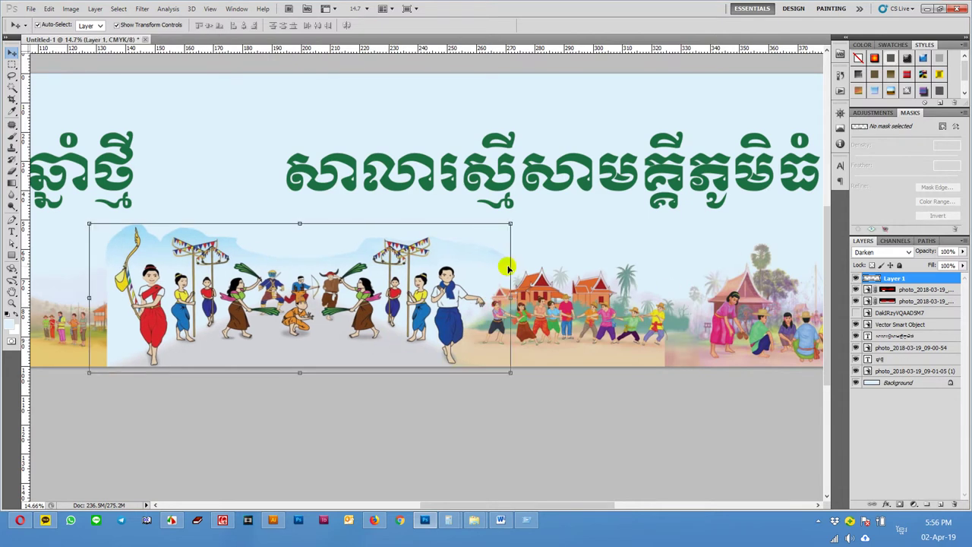
click(556, 428)
Move the tug-of-war photo left so it meets the dancers.
scroll(553, 403, up, 2)
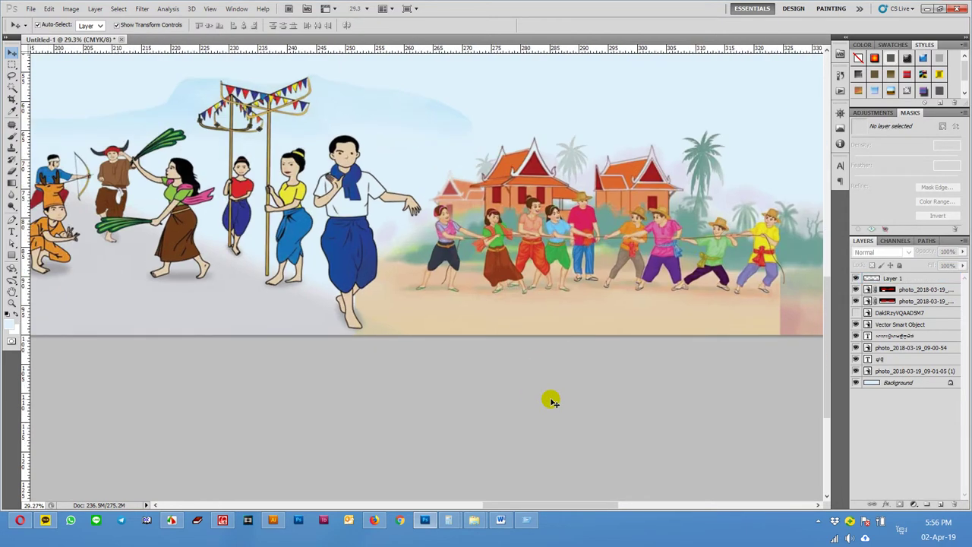
click(517, 292)
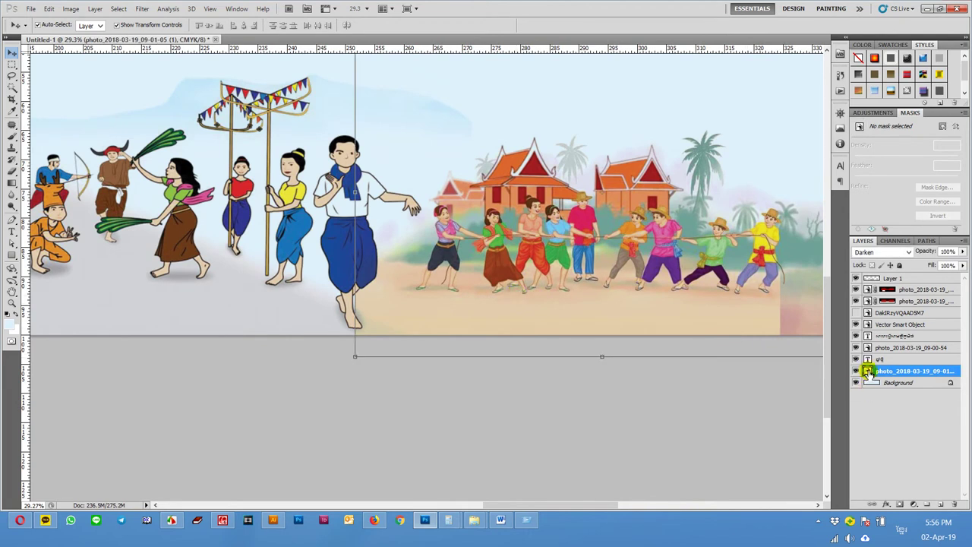
drag(704, 305, 643, 307)
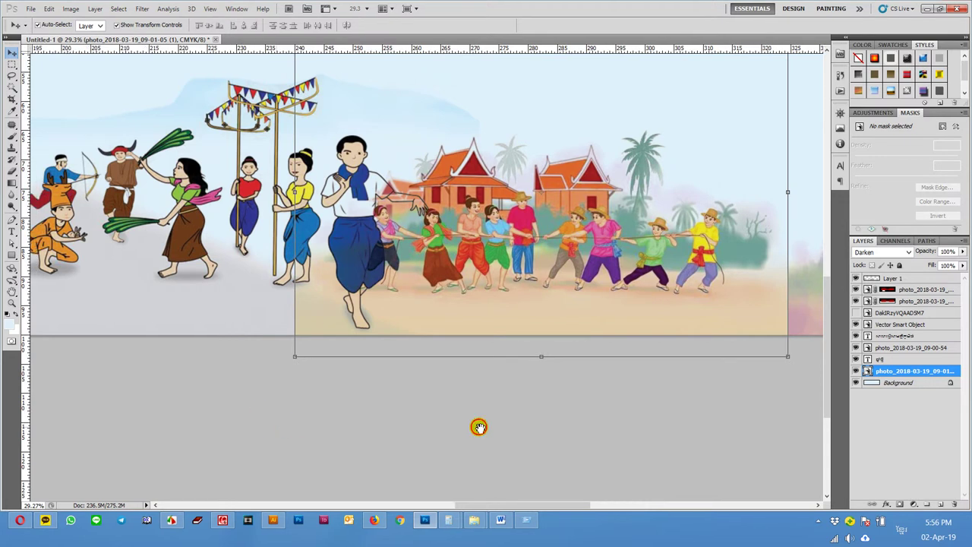
scroll(494, 422, left, 5)
scroll(524, 306, down, 1)
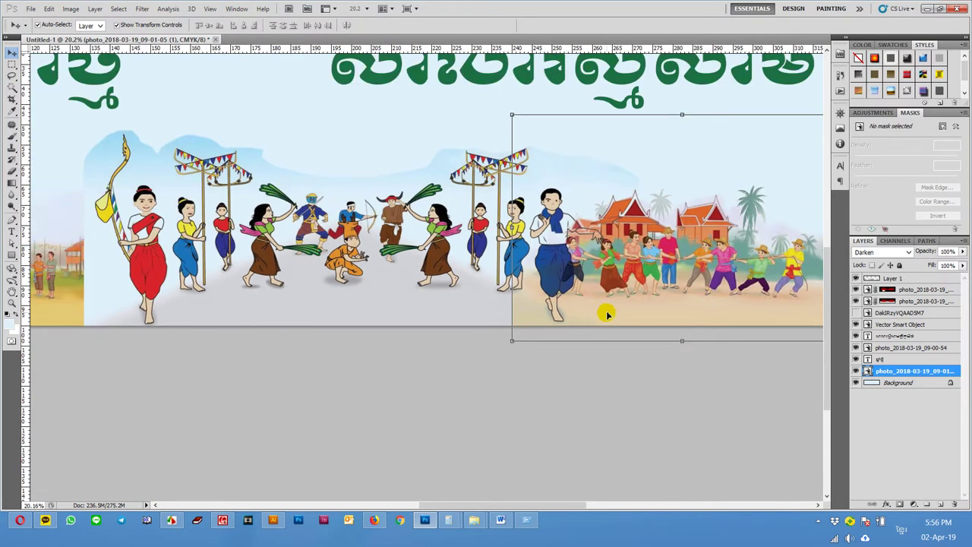
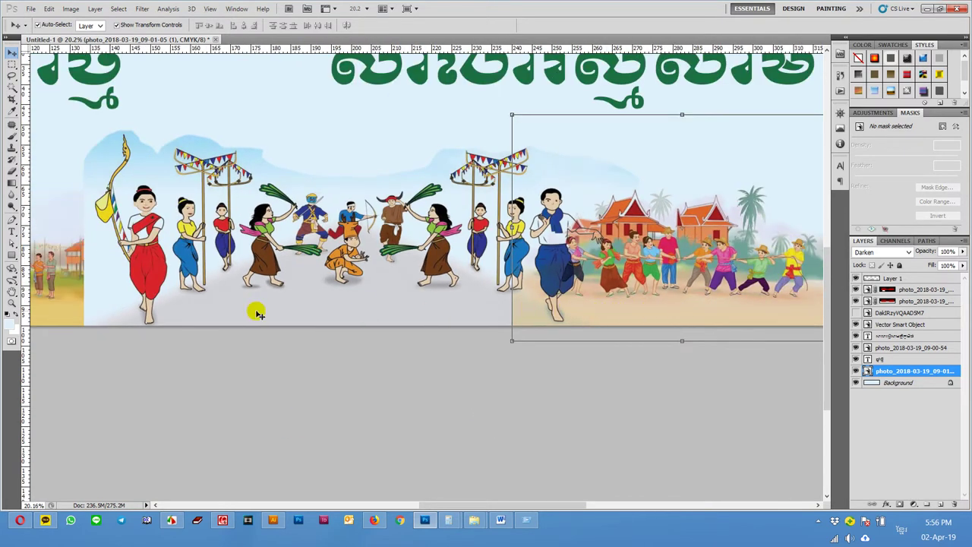
Rasterize the tug-of-war illustration layer from its Layers panel context menu.
right_click(881, 372)
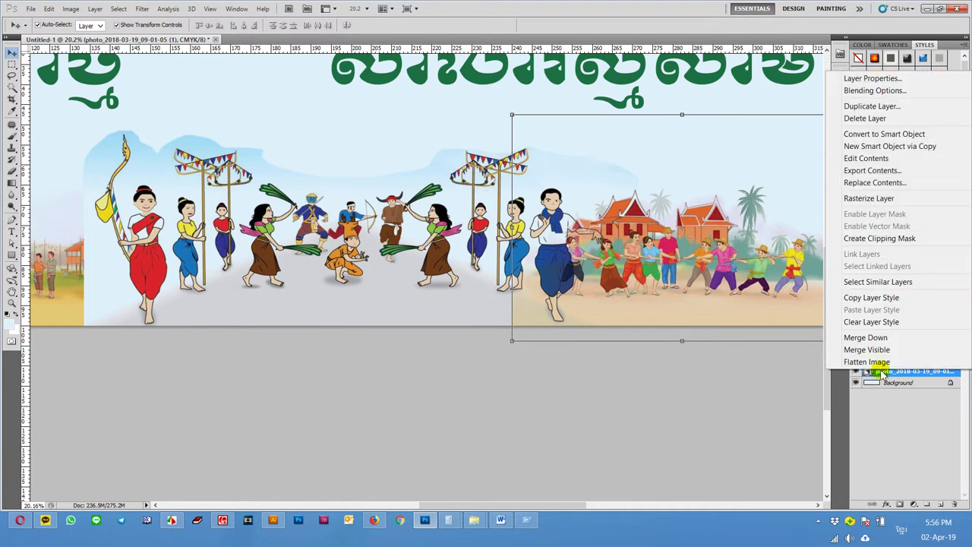
click(886, 199)
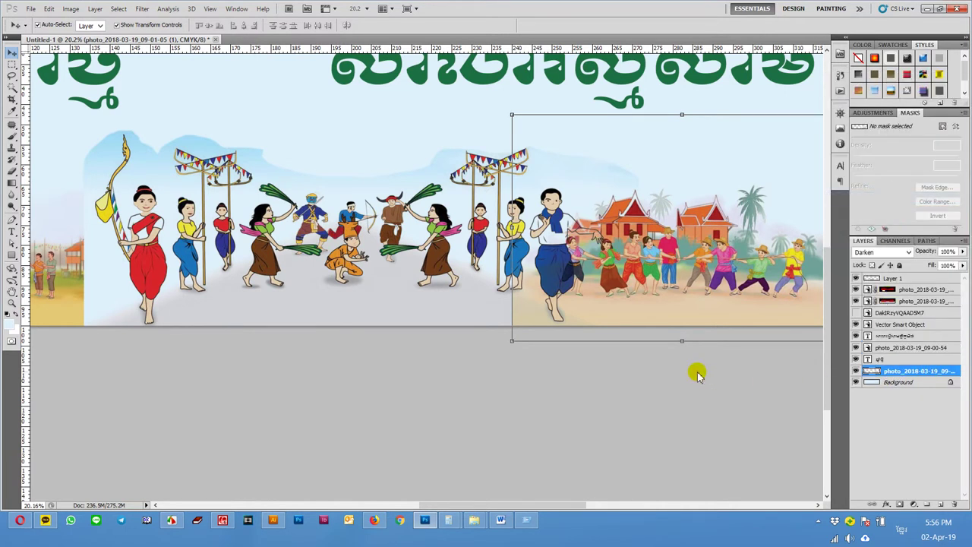
key(s)
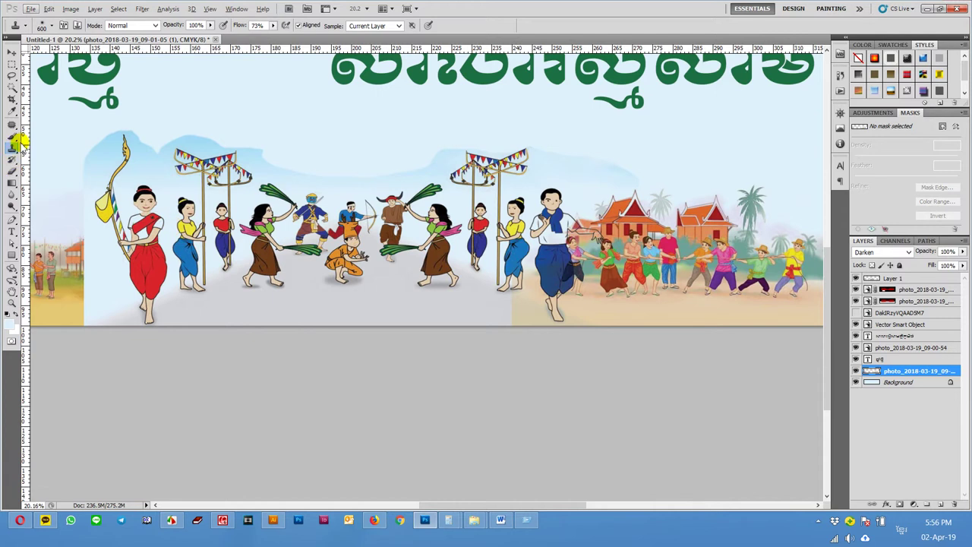
Clone sandy ground leftward along the strip's bottom seam under the tug-of-war scene.
alt+click(544, 325)
drag(488, 304, 446, 305)
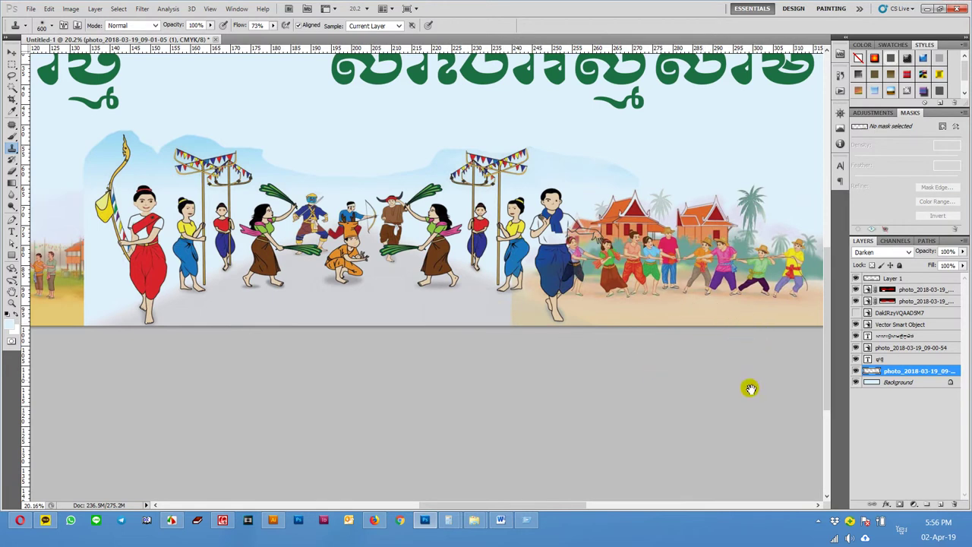
drag(741, 376, 629, 372)
key(m)
drag(731, 330, 389, 296)
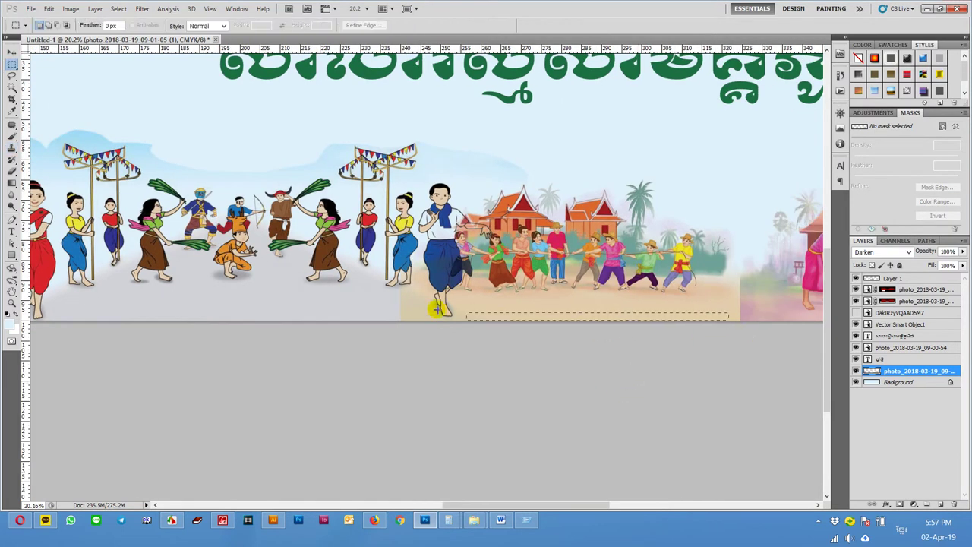
key(s)
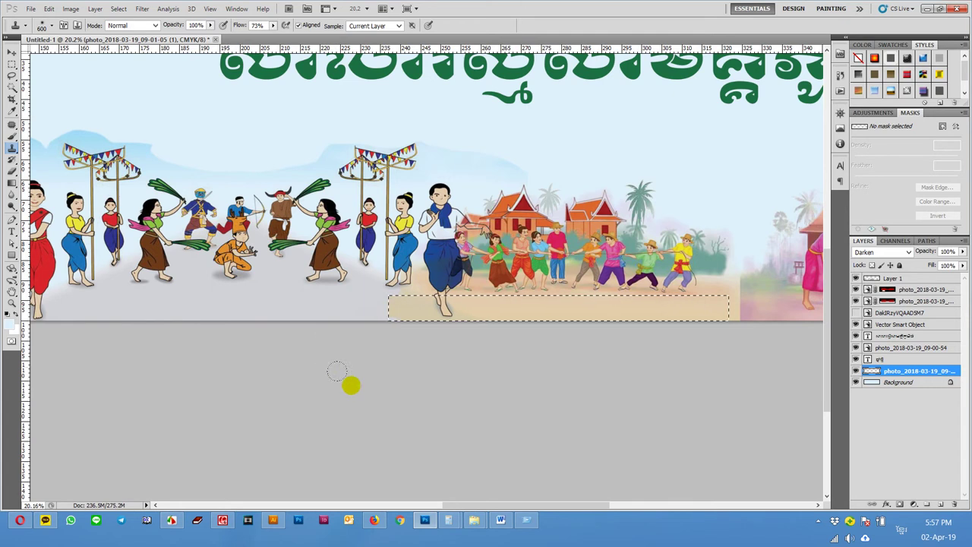
key(ctrl+d)
mouse_move(427, 395)
mouse_down()
mouse_move(534, 380)
mouse_move(508, 403)
mouse_up()
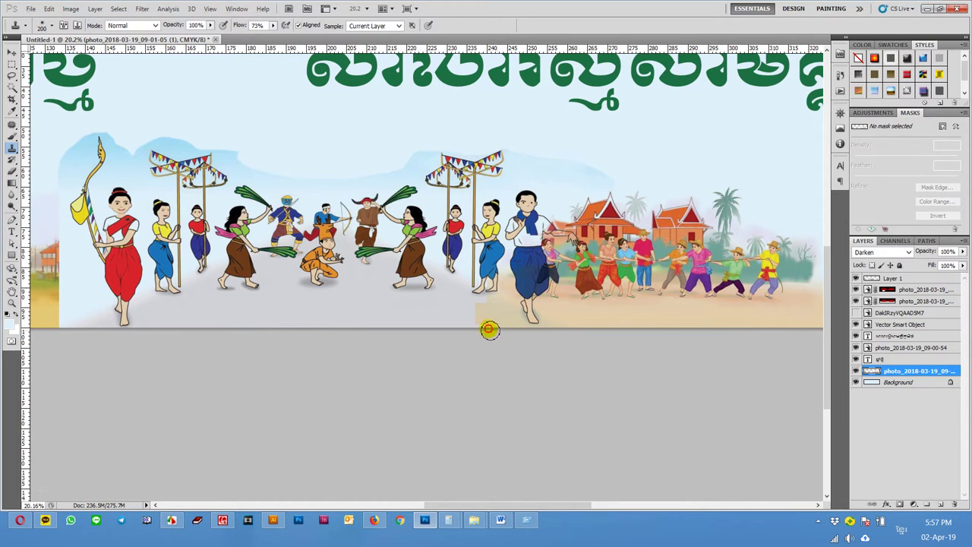
Stamp sampled sand around the dancers' feet and the girl's legs.
alt+click(694, 329)
click(467, 312)
mouse_move(462, 318)
mouse_down()
mouse_move(418, 326)
mouse_move(495, 326)
mouse_move(456, 317)
mouse_up()
alt+click(708, 321)
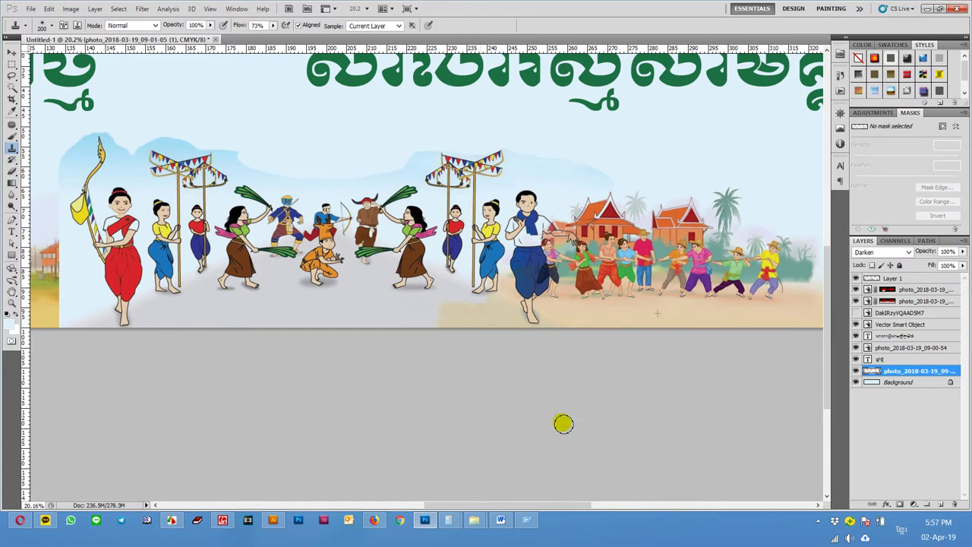
alt+click(690, 315)
click(471, 286)
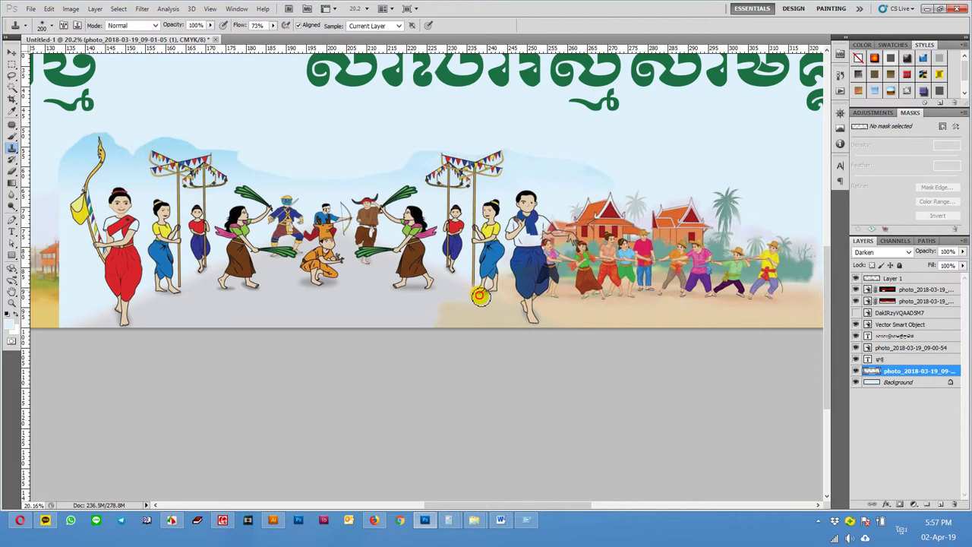
alt+click(731, 326)
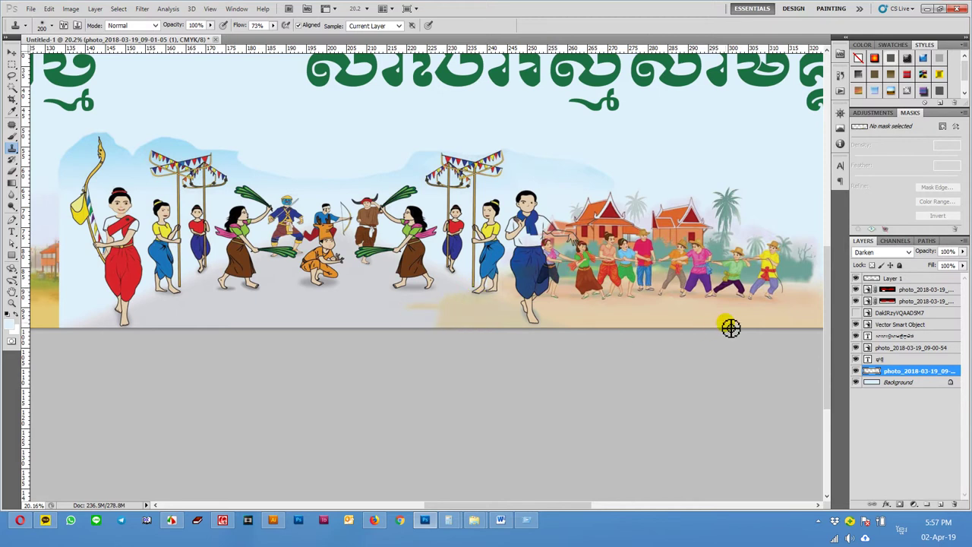
click(442, 296)
alt+click(672, 327)
drag(444, 315, 442, 326)
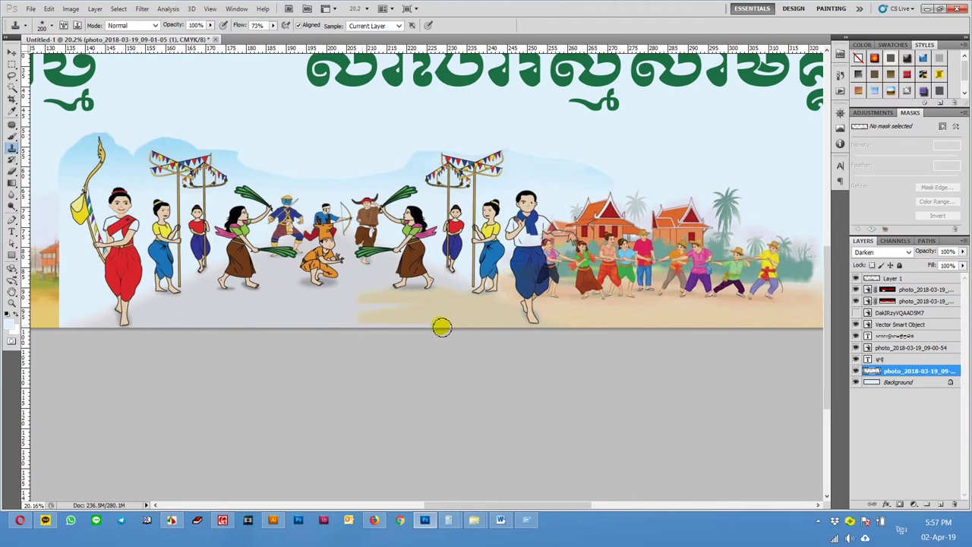
Clone more sand along the bottom edge near the dancers' feet.
alt+click(696, 325)
click(473, 288)
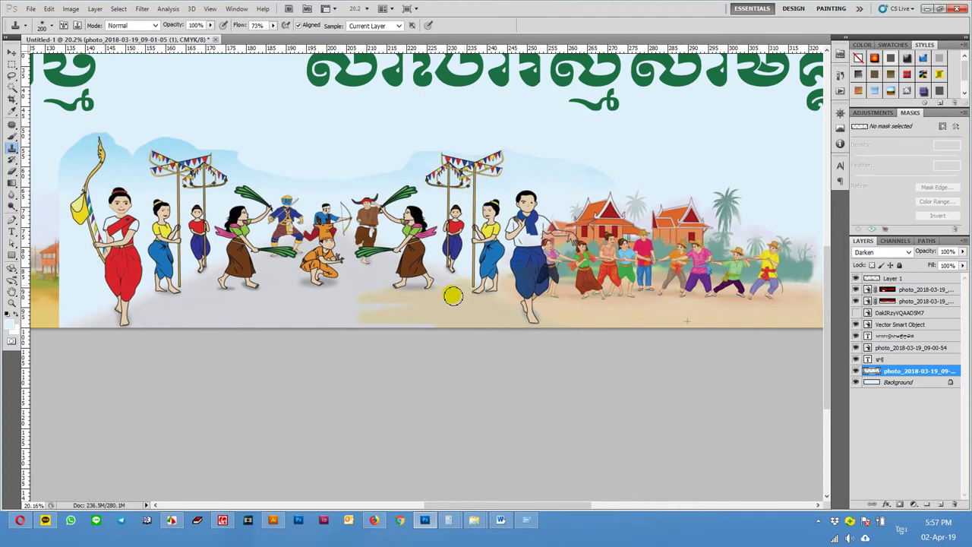
alt+click(650, 327)
click(344, 320)
drag(343, 320, 282, 323)
alt+click(694, 324)
drag(344, 304, 278, 306)
alt+click(694, 317)
click(441, 304)
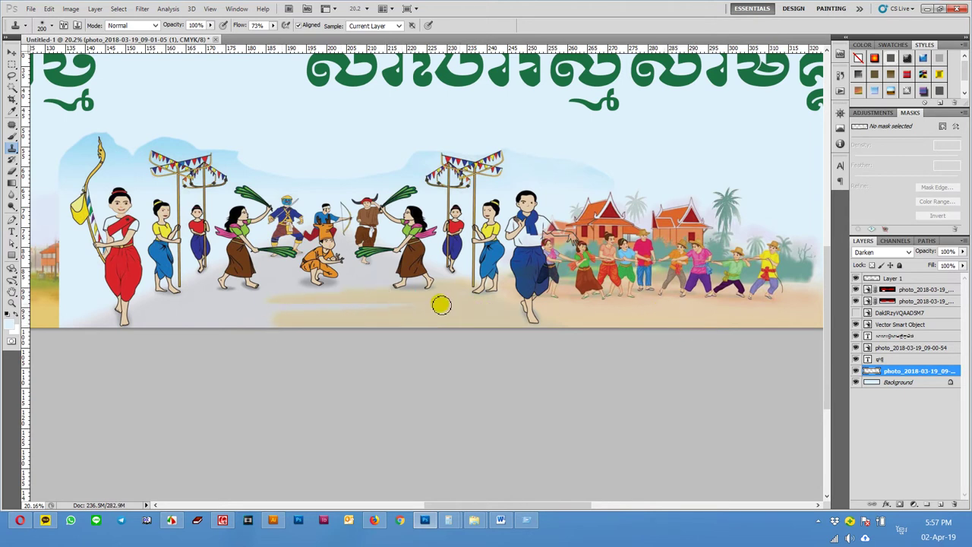
Paint cloned sand across the left ground, covering the dark shadow near the woman's feet.
scroll(464, 310, right, 3)
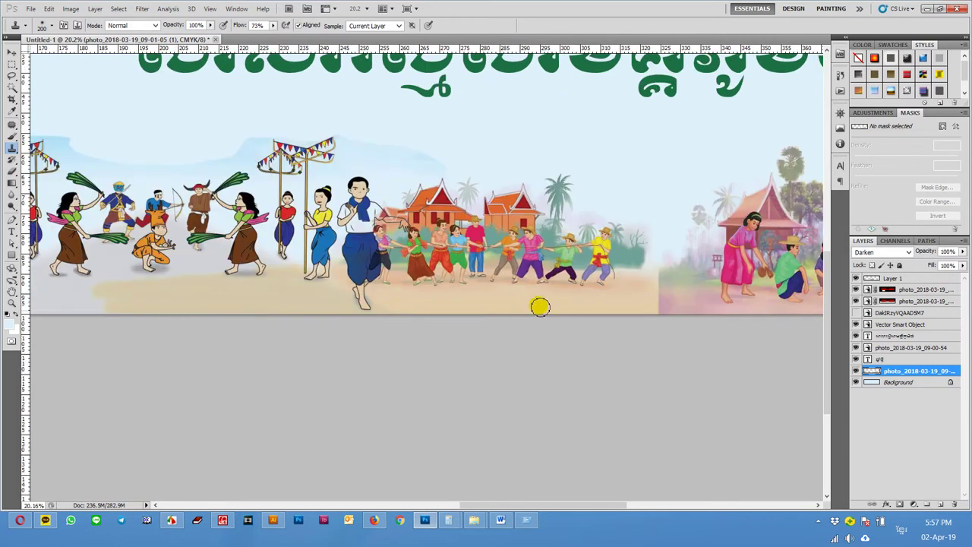
drag(214, 275, 135, 274)
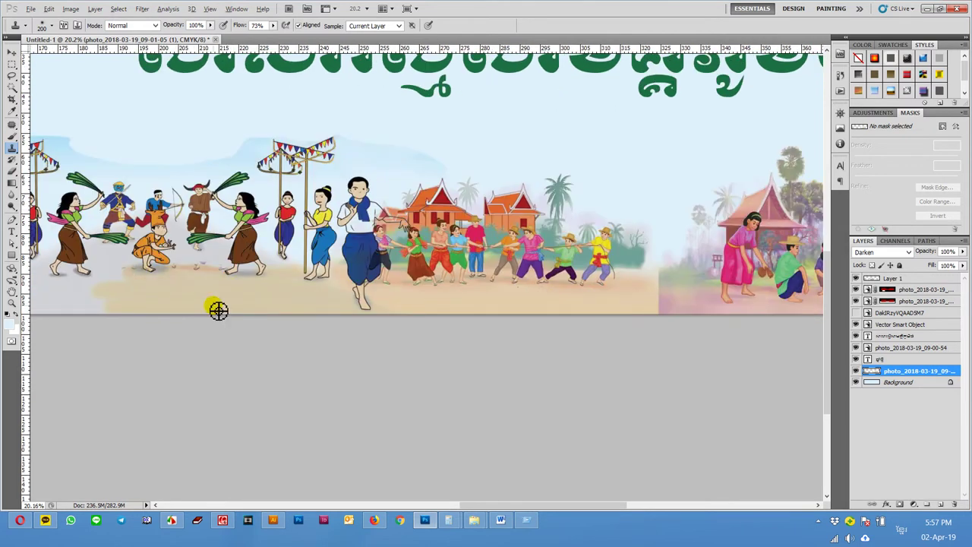
drag(196, 282, 152, 282)
click(227, 271)
drag(234, 275, 199, 267)
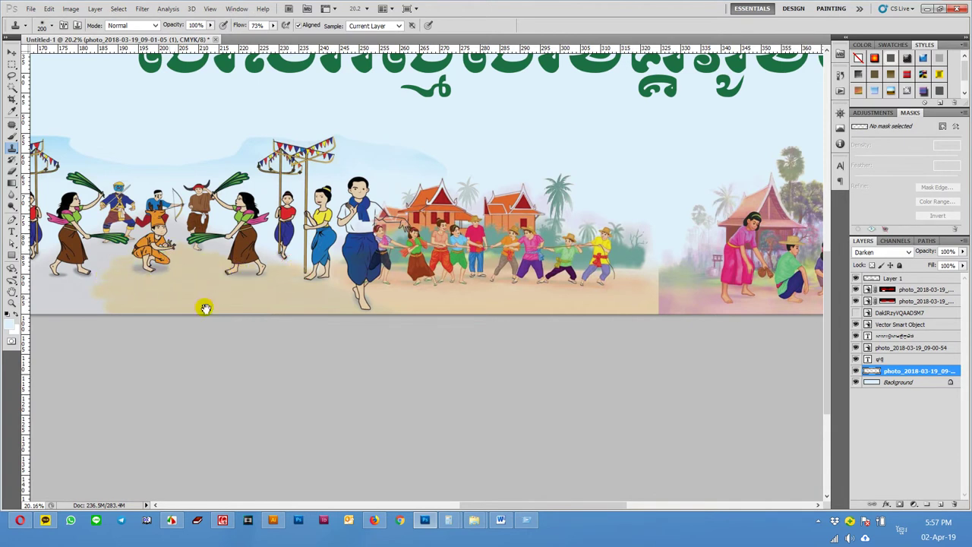
scroll(391, 304, left, 5)
click(289, 275)
drag(289, 275, 218, 275)
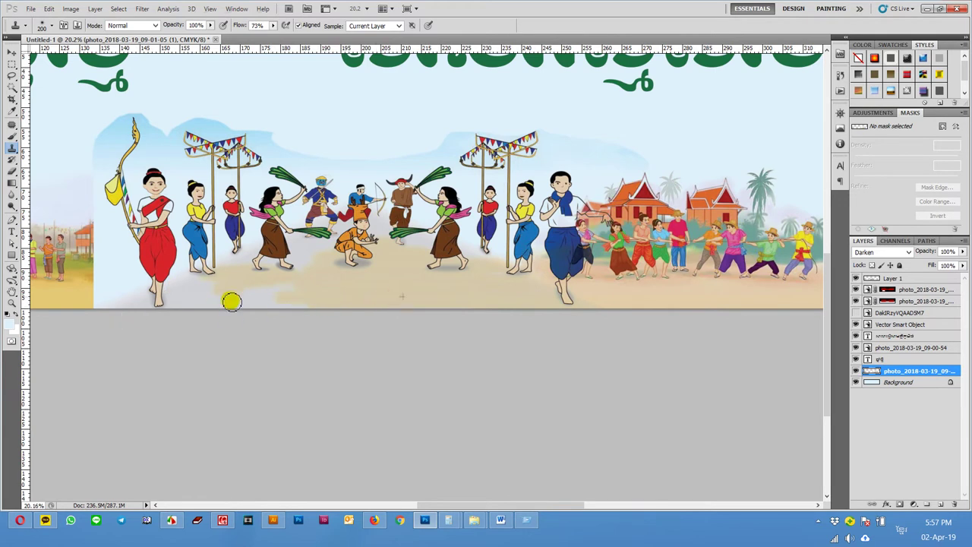
Sweep more cloned sand along the lower ground up to the dancers' feet.
drag(424, 299, 232, 286)
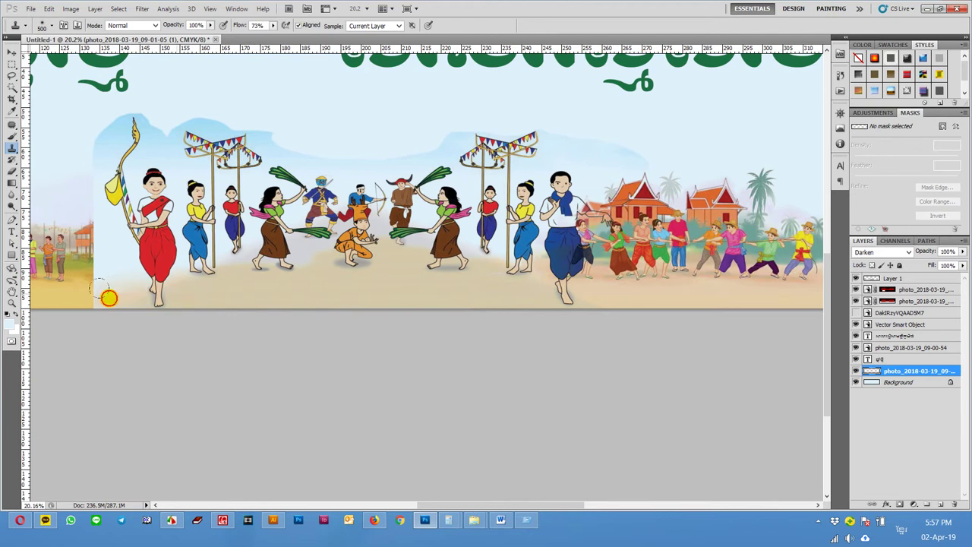
mouse_move(235, 270)
mouse_down()
mouse_move(300, 247)
mouse_move(235, 269)
mouse_up()
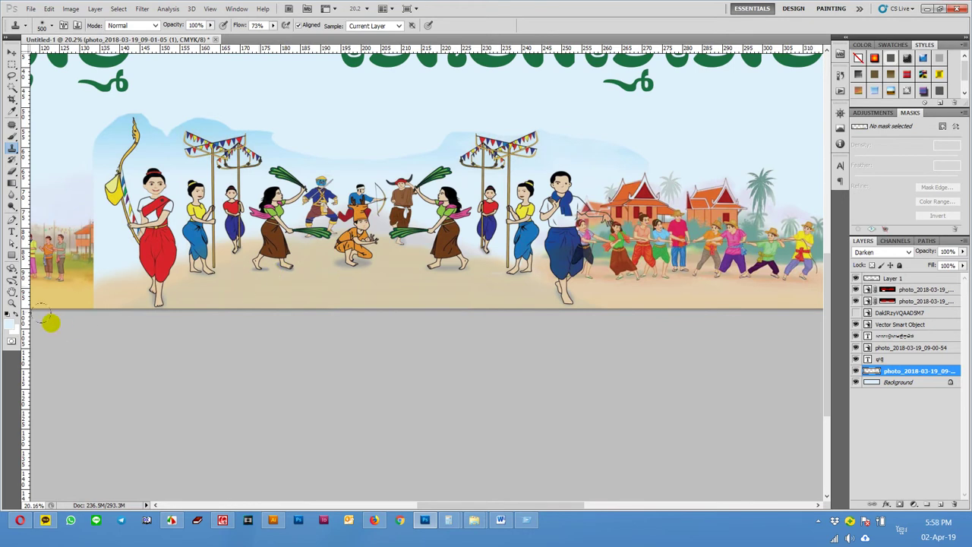
drag(489, 256, 425, 253)
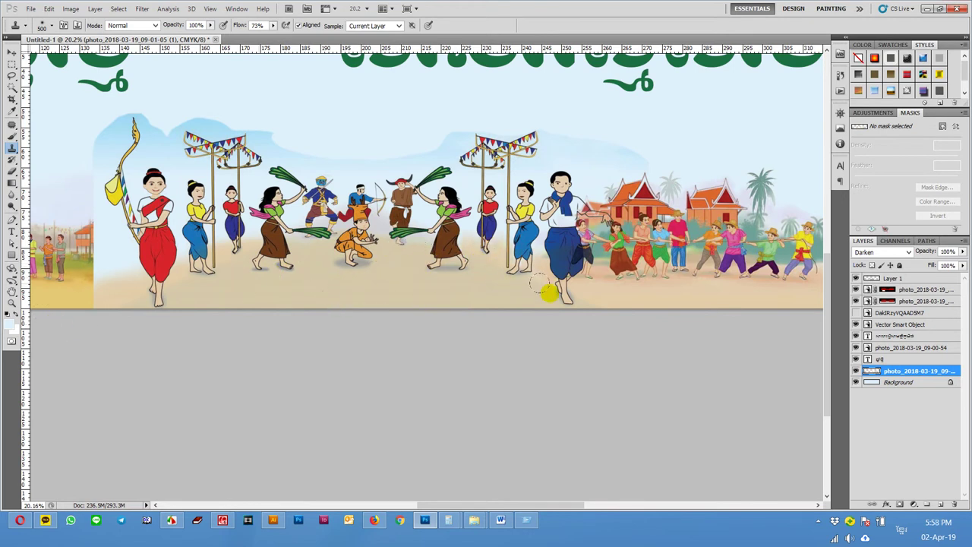
mouse_move(560, 297)
mouse_down()
mouse_move(291, 256)
mouse_move(323, 253)
mouse_up()
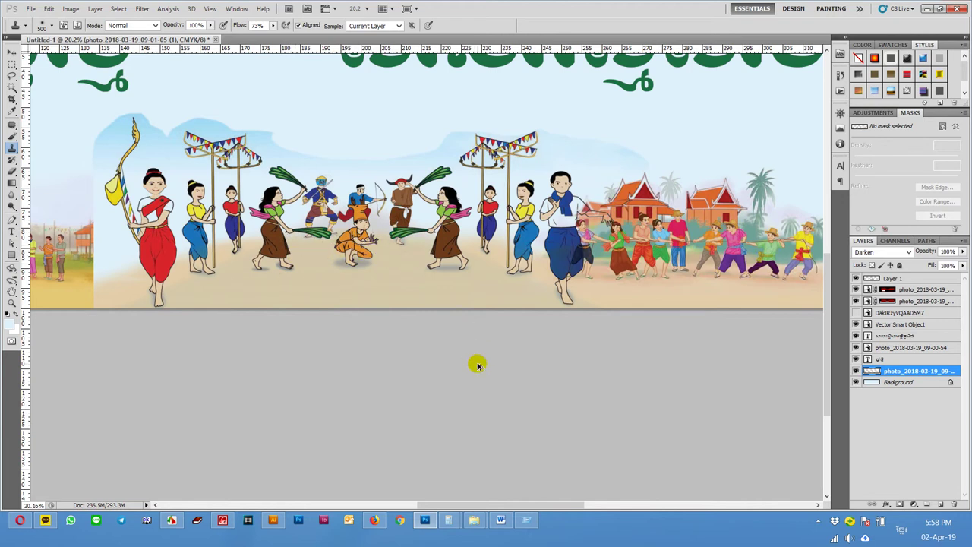
scroll(478, 366, down, 2)
scroll(476, 362, down, 1)
scroll(558, 398, down, 1)
mouse_move(558, 398)
mouse_down()
mouse_move(459, 418)
mouse_move(636, 385)
mouse_up()
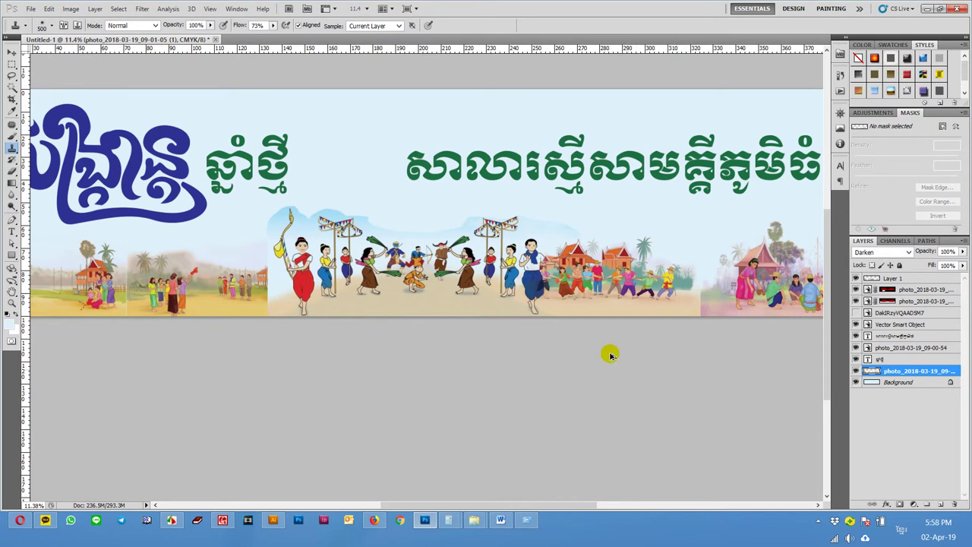
Place the girl_right dancer file into the banner.
scroll(610, 355, down, 1)
key(v)
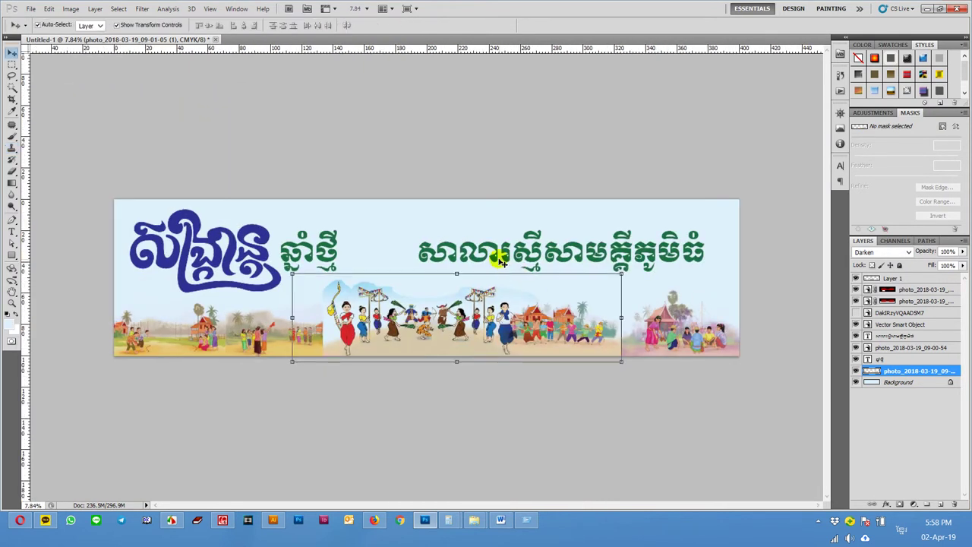
click(503, 259)
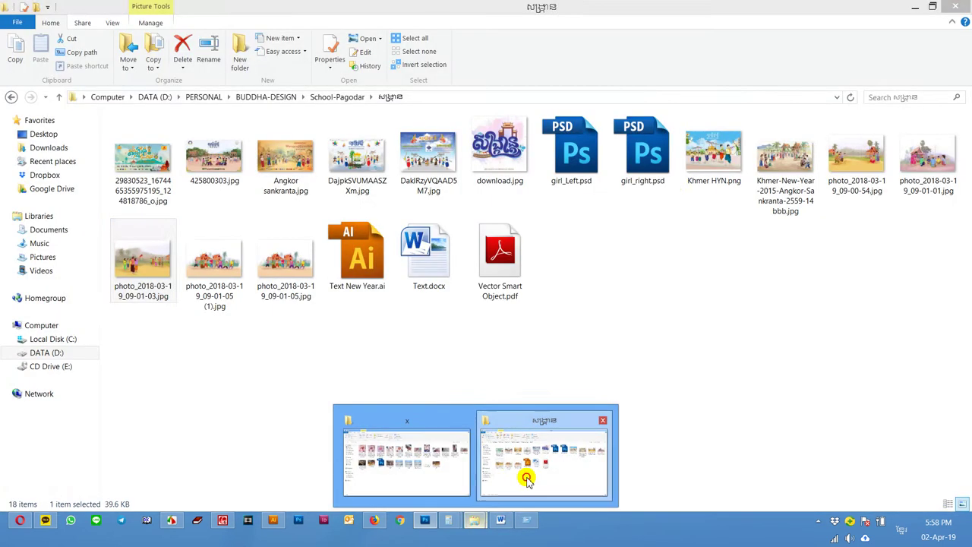
click(525, 477)
mouse_move(669, 164)
mouse_down()
mouse_move(426, 519)
mouse_move(614, 280)
mouse_up()
key(Return)
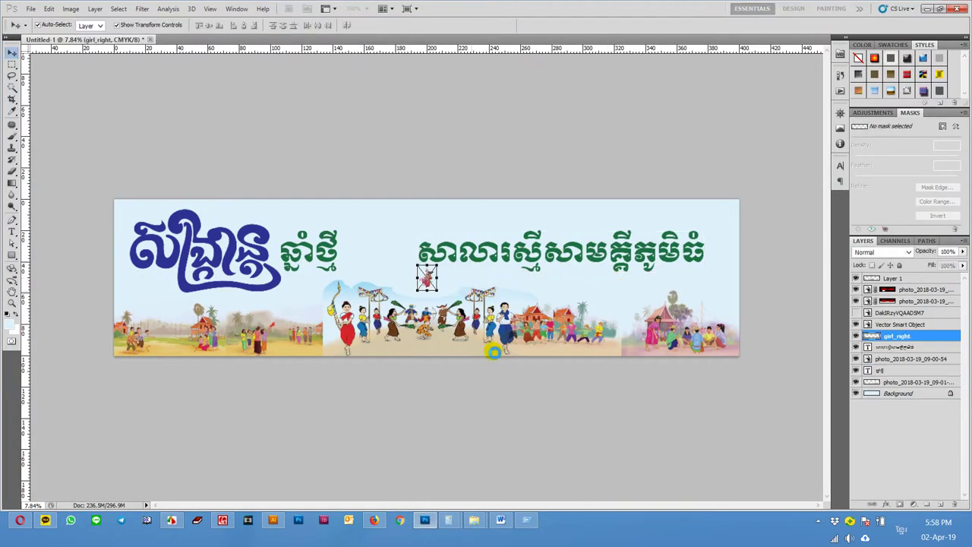
Place the girl_left dancer file into the banner beside the right dancer.
click(474, 519)
mouse_move(569, 125)
mouse_down()
mouse_move(426, 519)
mouse_move(441, 320)
mouse_up()
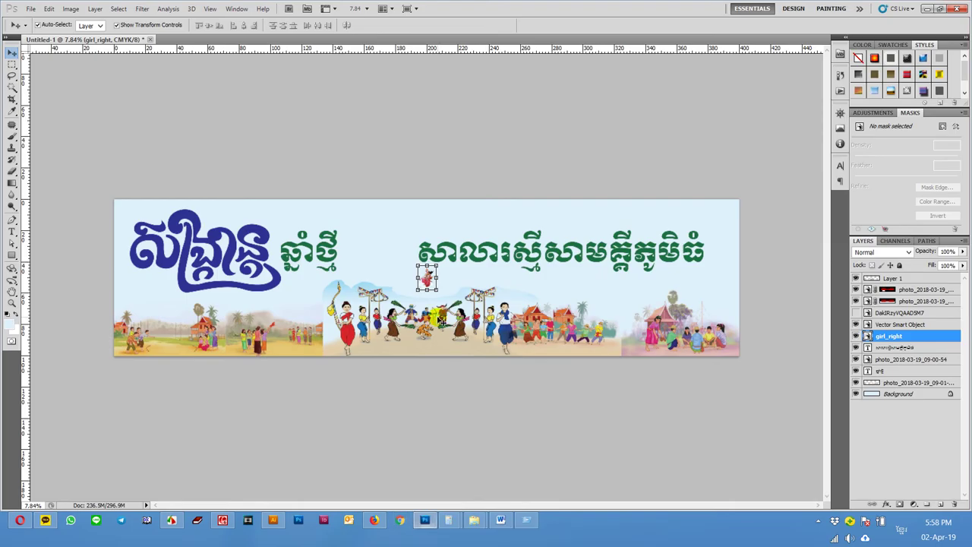
drag(427, 279, 427, 279)
text(girl_Left)
key(Return)
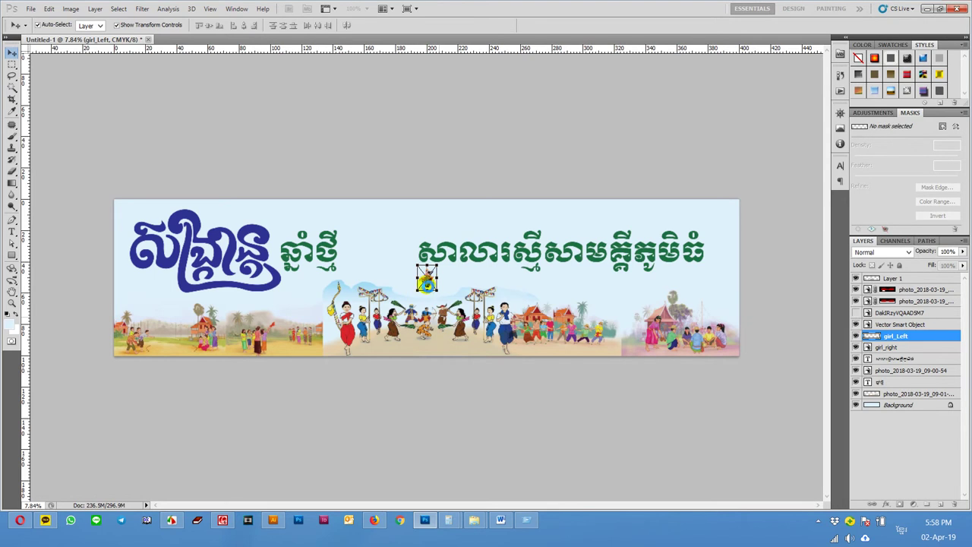
scroll(428, 297, up, 3)
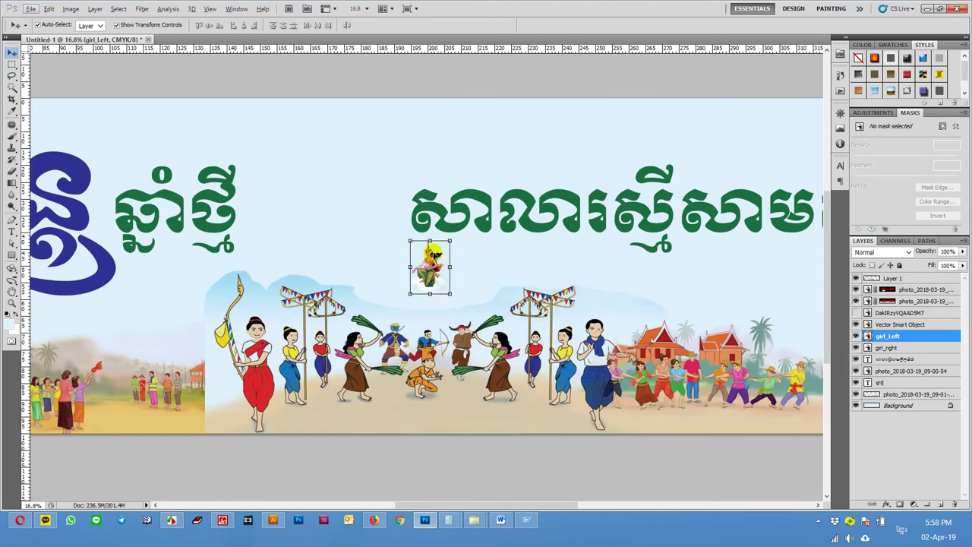
drag(432, 254, 483, 251)
scroll(488, 274, up, 3)
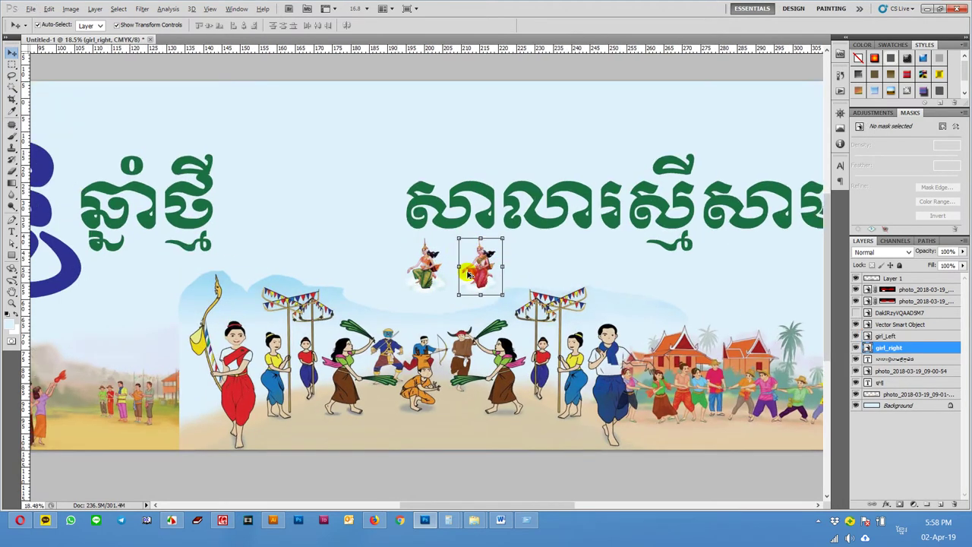
Flip the left dancer horizontally with Free Transform, then select both dancers.
click(396, 258)
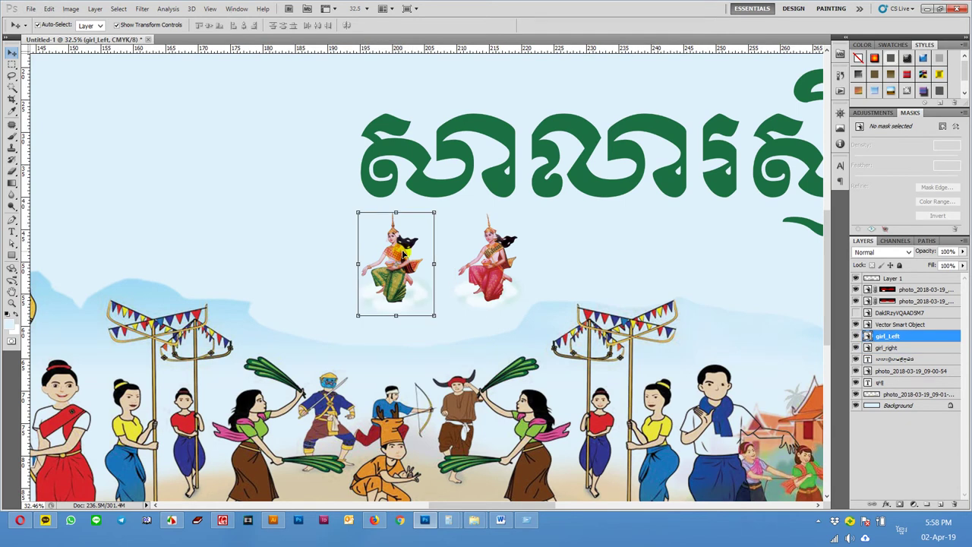
key(ctrl+t)
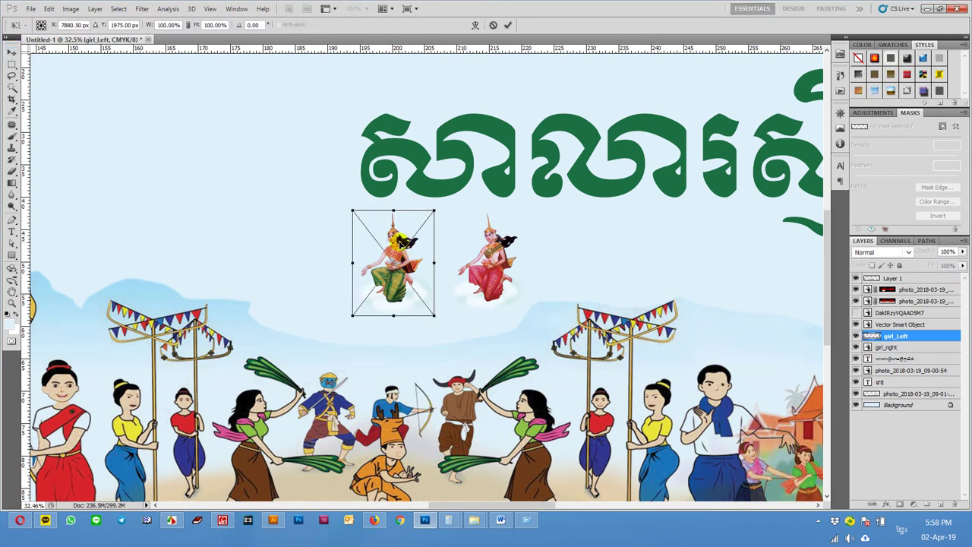
click(49, 8)
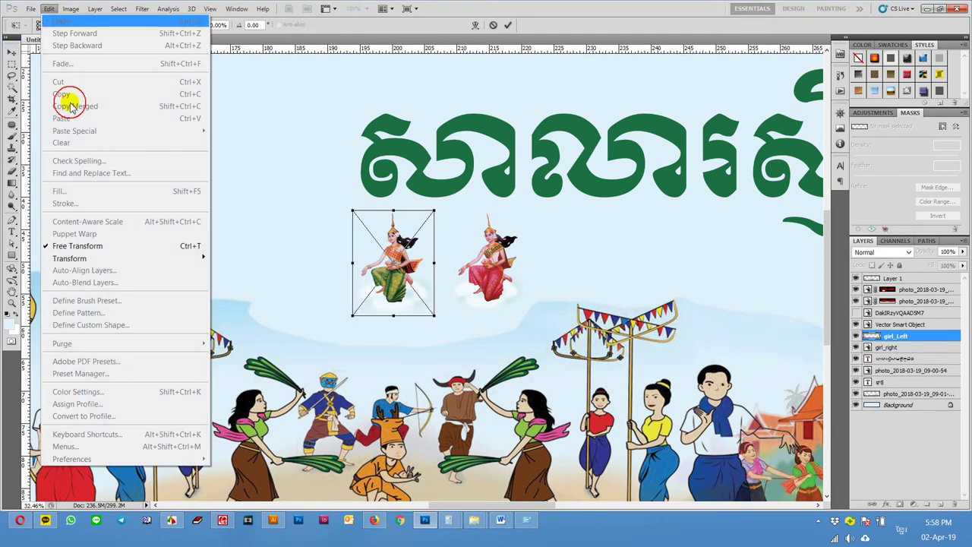
click(131, 244)
right_click(401, 254)
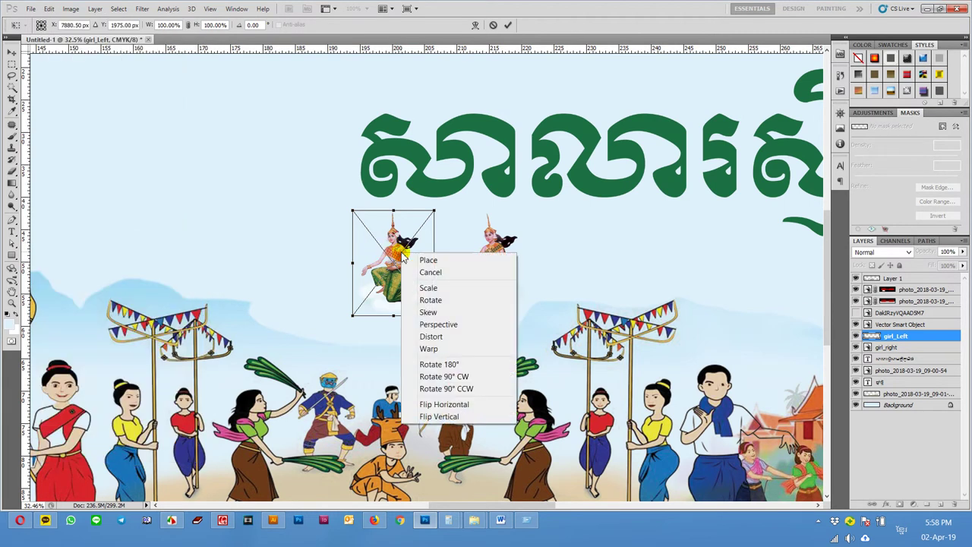
click(443, 404)
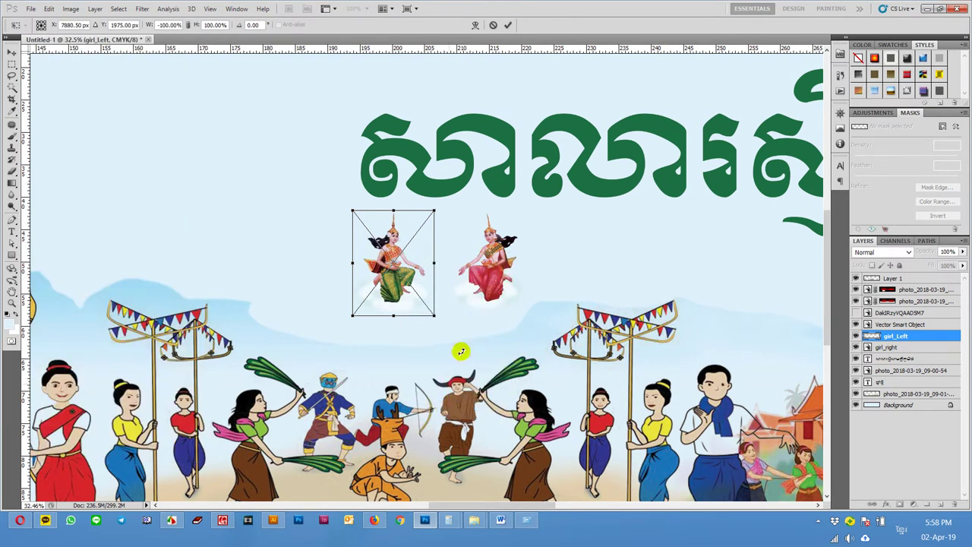
key(Return)
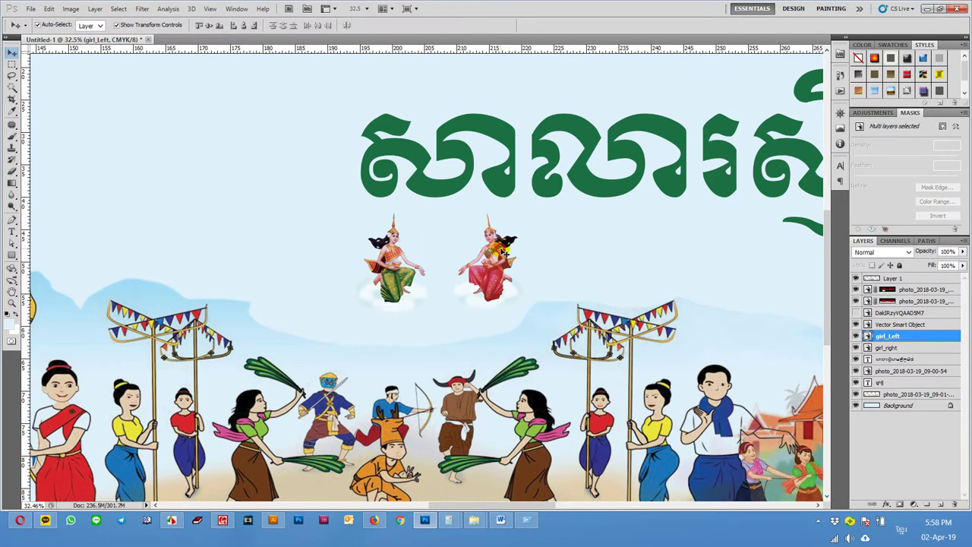
shift+click(529, 260)
scroll(530, 260, down, 2)
scroll(529, 272, down, 2)
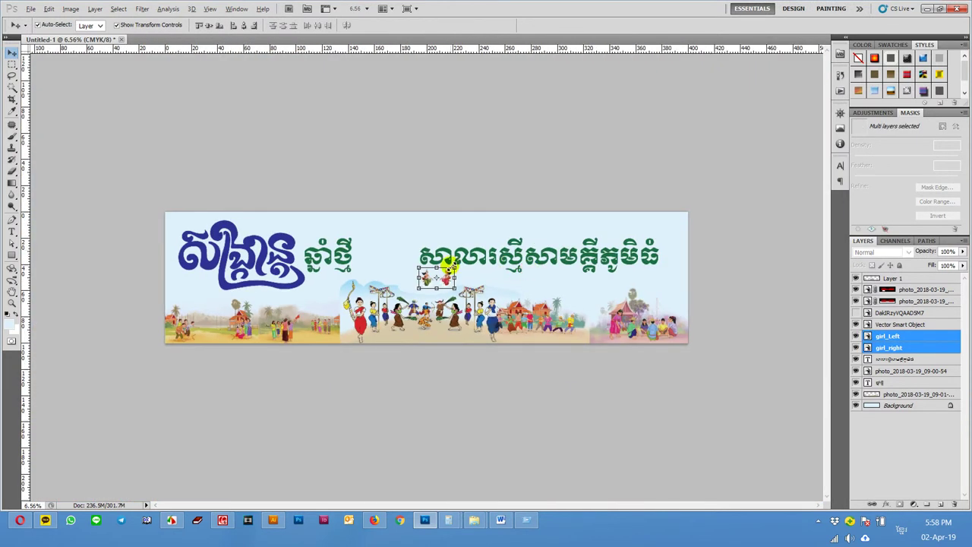
Enlarge both apsara dancers together and move them to the banner's left and right ends.
key(ctrl+t)
drag(500, 247, 502, 250)
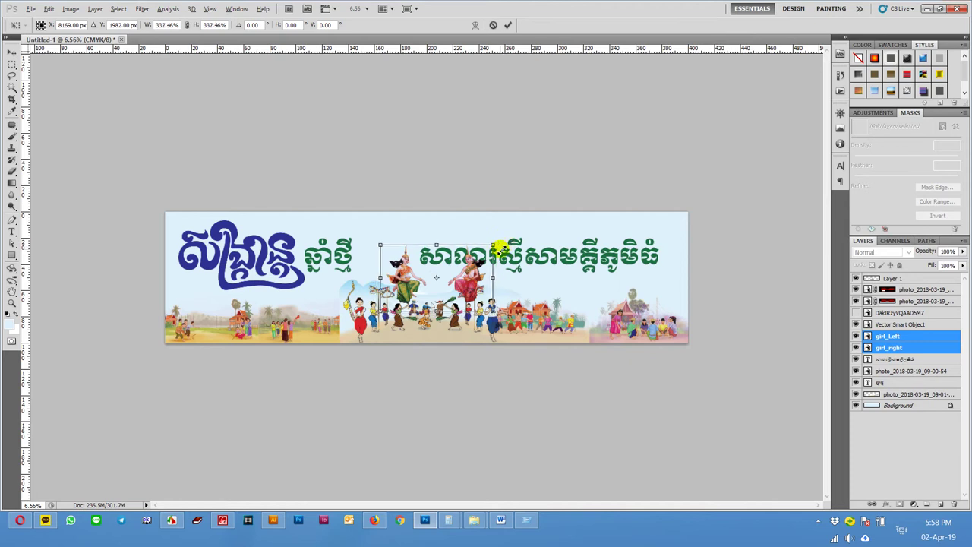
key(Return)
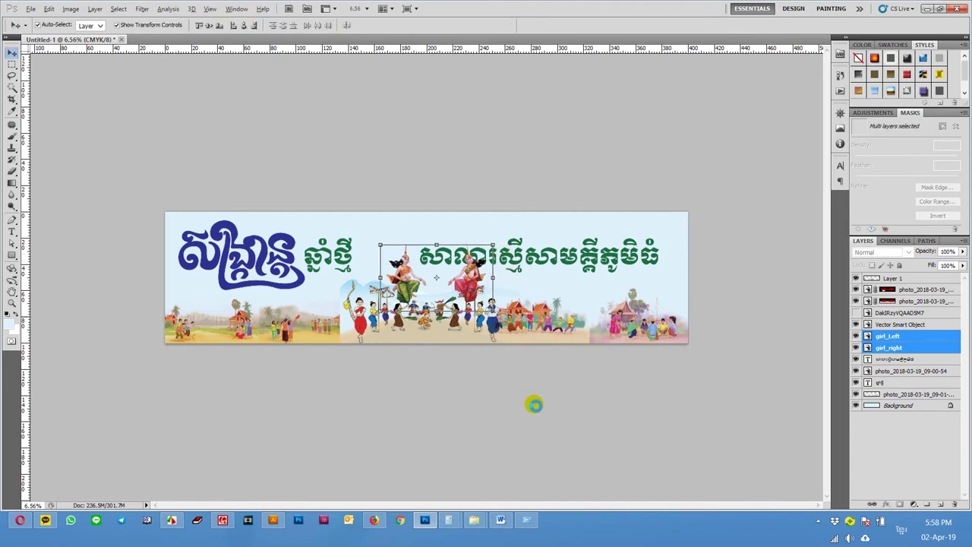
click(534, 405)
drag(477, 279, 662, 250)
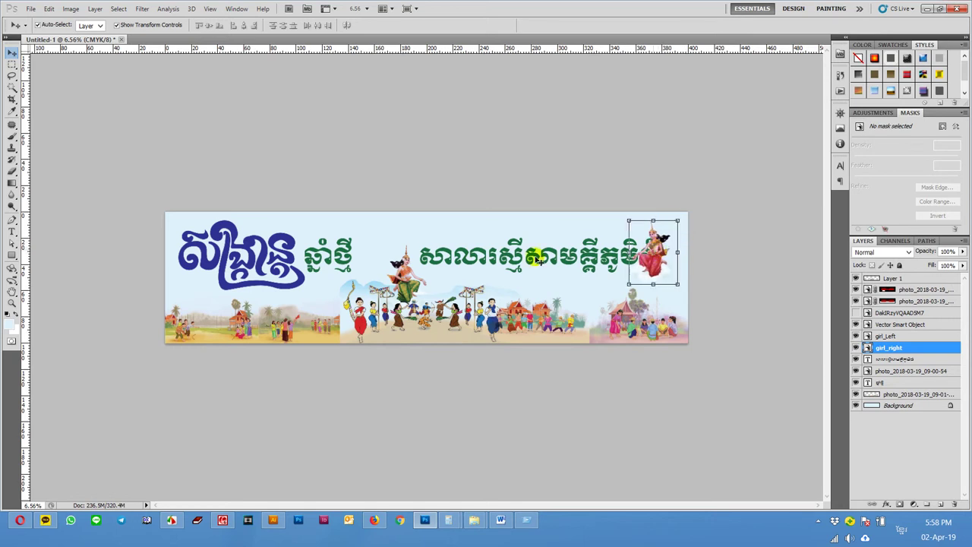
drag(404, 272, 204, 251)
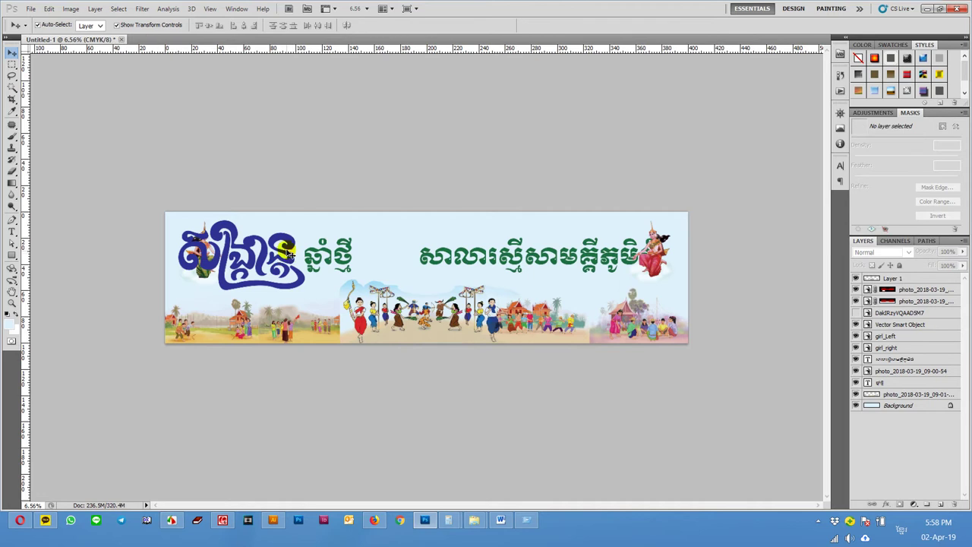
Select the three Khmer title layers and shrink them slightly together.
click(287, 235)
shift+click(486, 257)
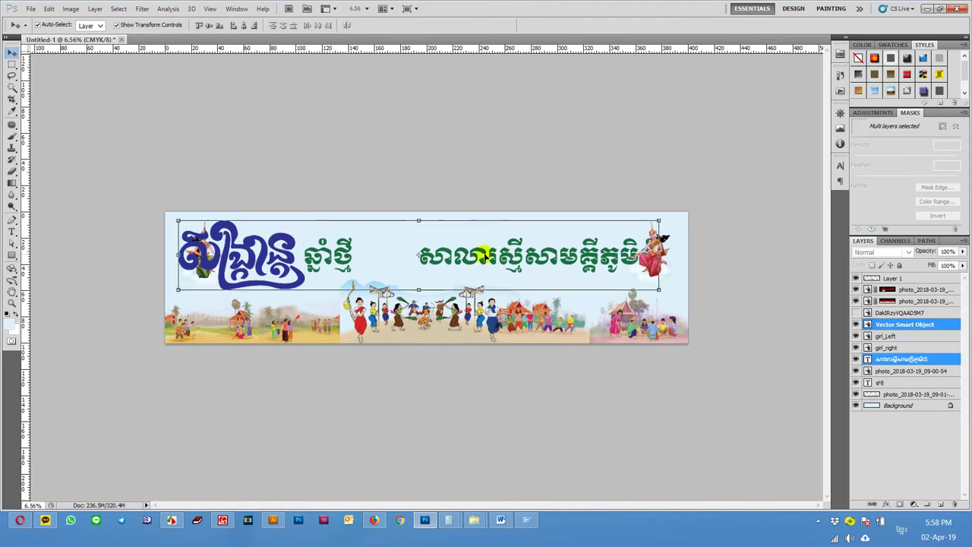
shift+click(351, 257)
key(ctrl+t)
drag(659, 221, 598, 242)
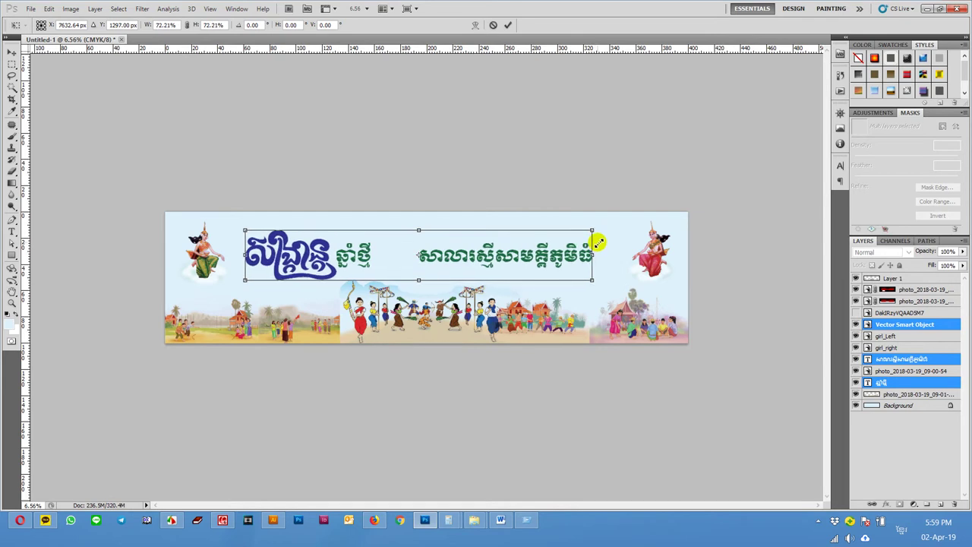
key(Return)
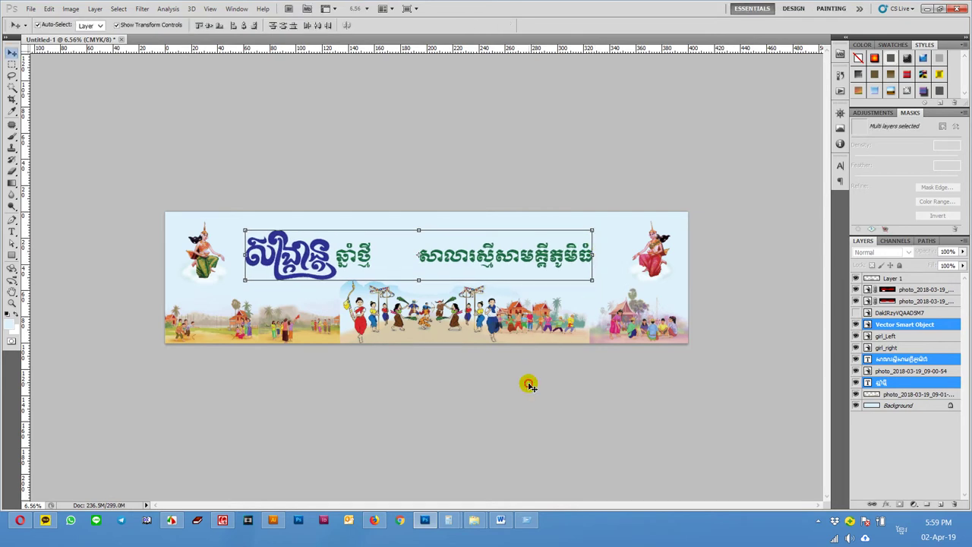
Stack the long green text line beneath the blue title and small green word.
click(529, 384)
scroll(342, 269, up, 1)
click(487, 266)
drag(487, 266, 483, 277)
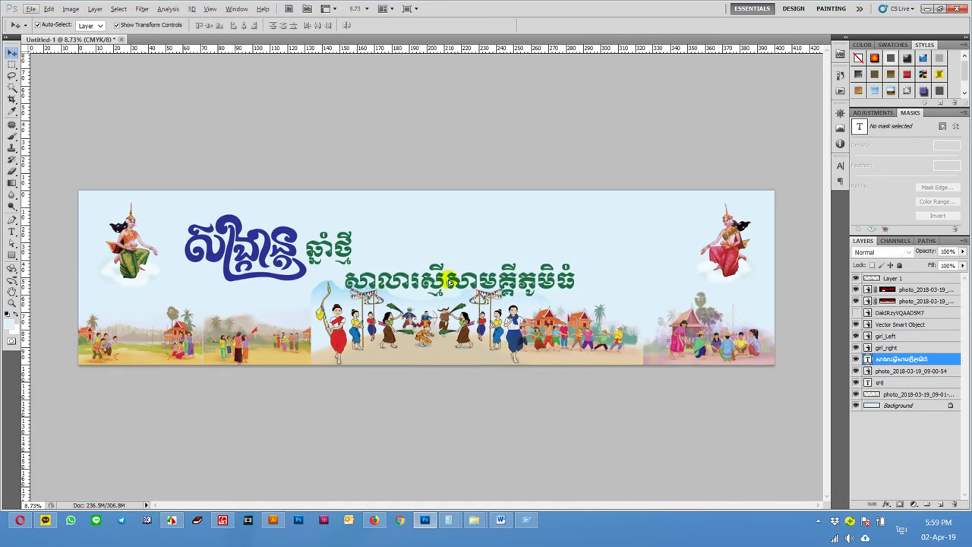
click(331, 247)
shift+click(260, 257)
drag(260, 257, 386, 245)
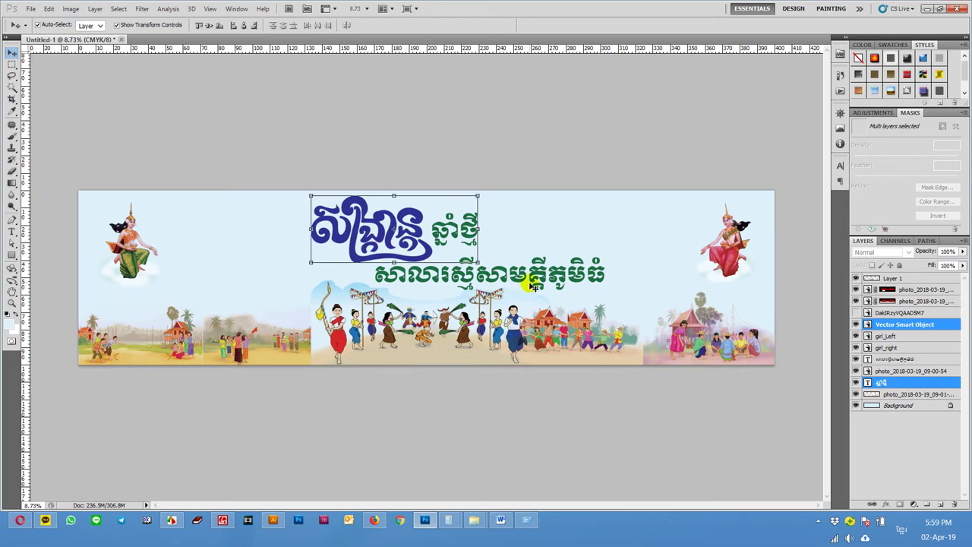
drag(539, 272, 605, 259)
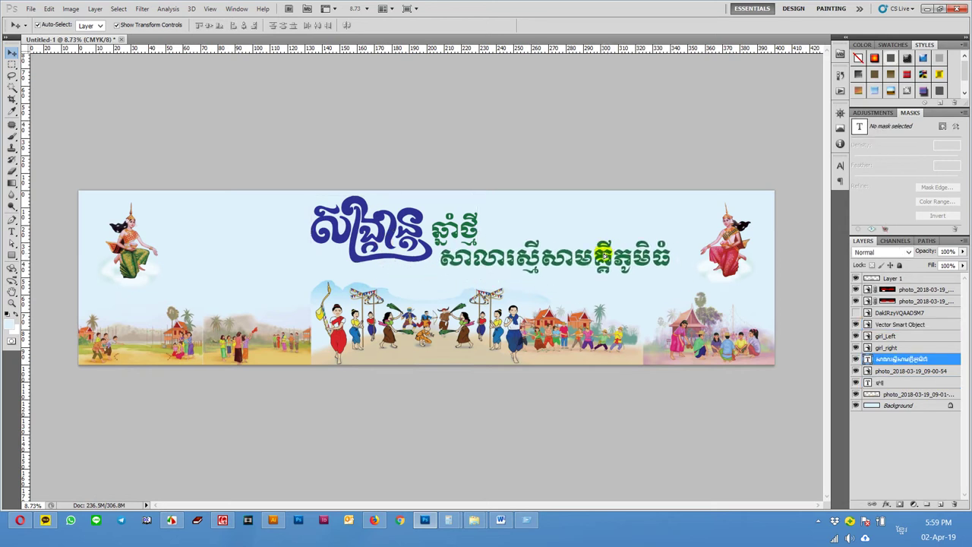
Enlarge the whole title block and shift it left and down.
shift+click(468, 225)
shift+click(391, 231)
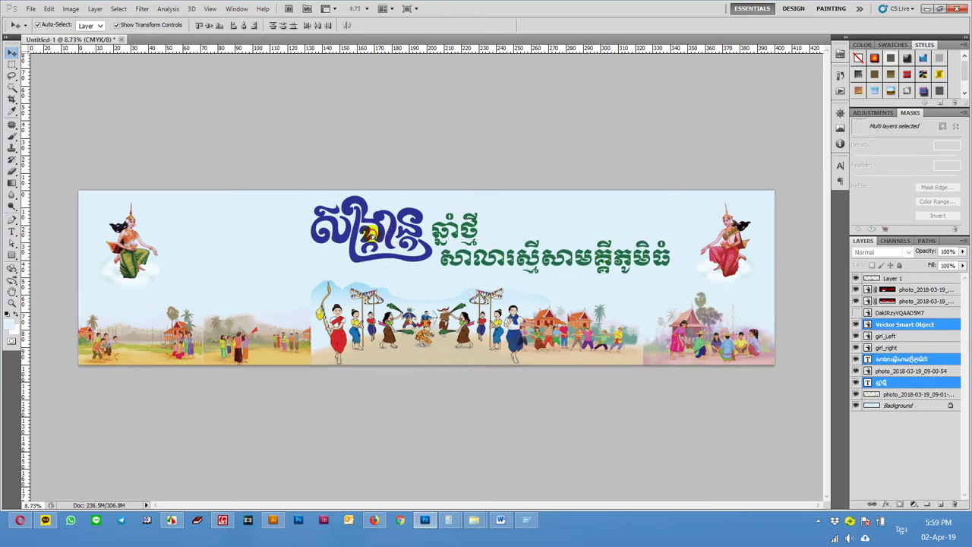
drag(390, 231, 293, 236)
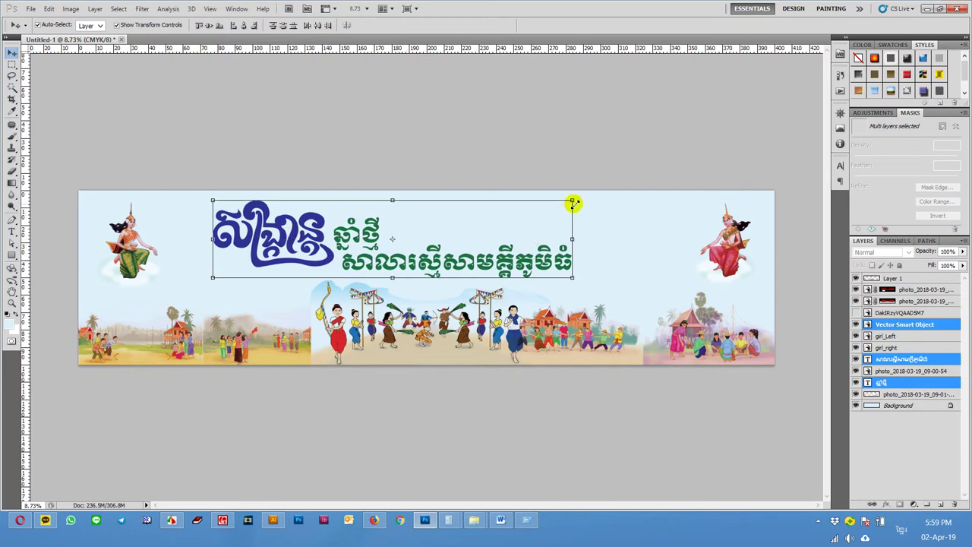
drag(574, 202, 642, 184)
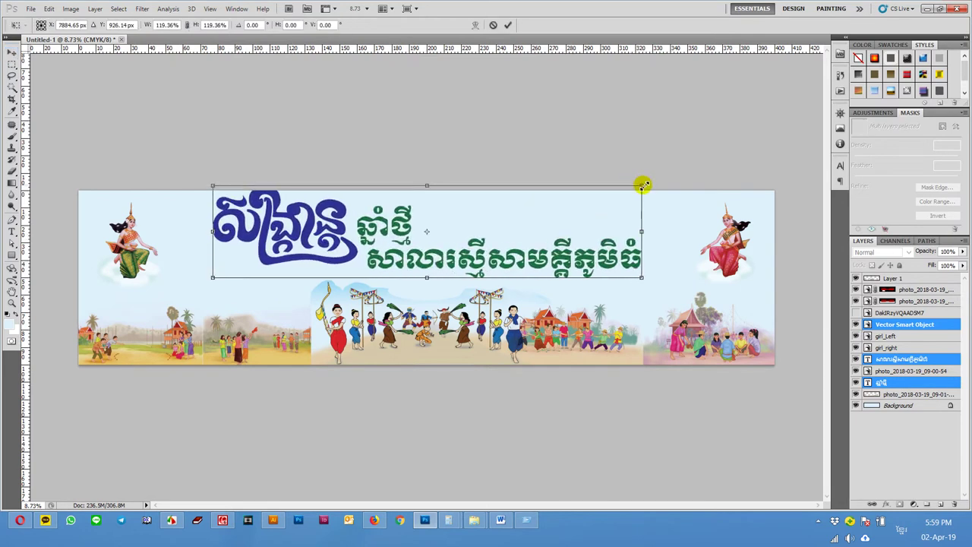
key(Return)
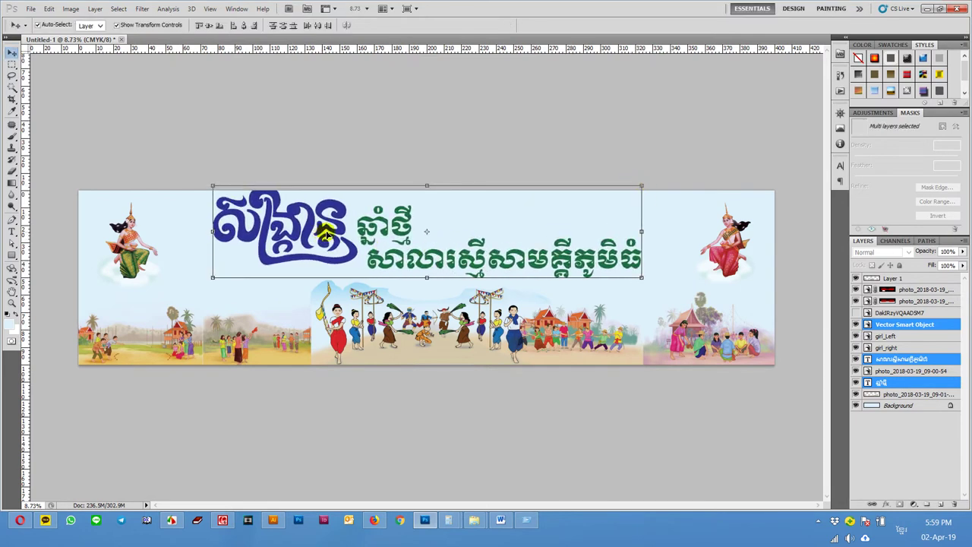
drag(313, 235, 270, 252)
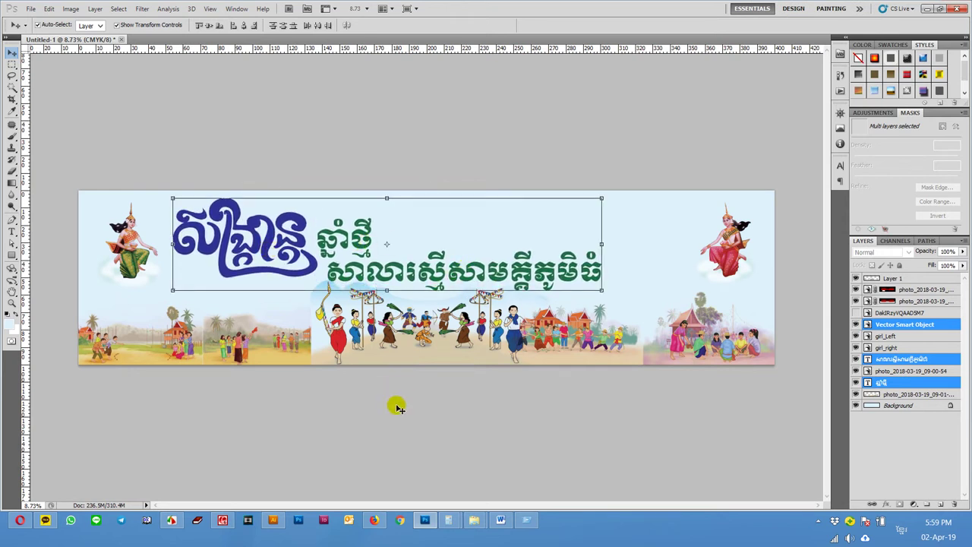
click(410, 426)
mouse_move(474, 520)
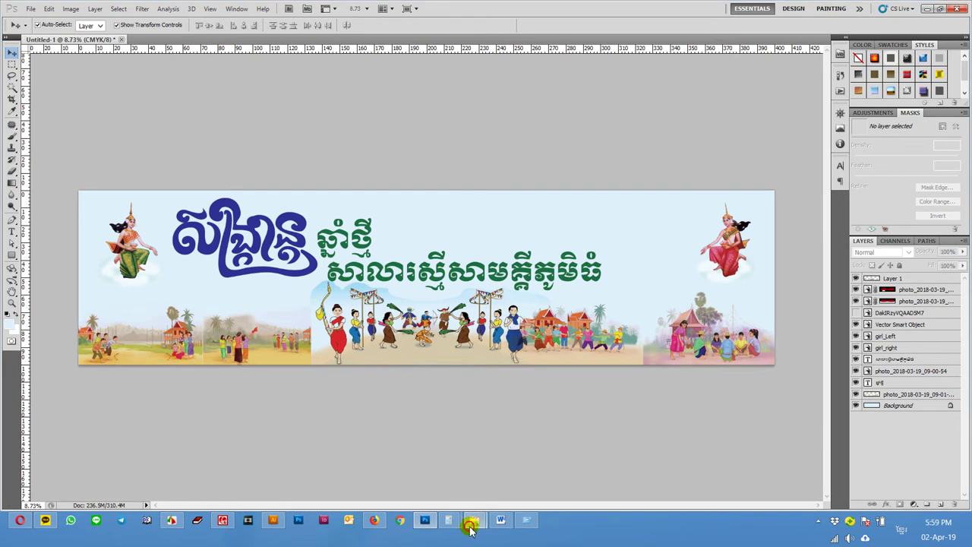
click(433, 479)
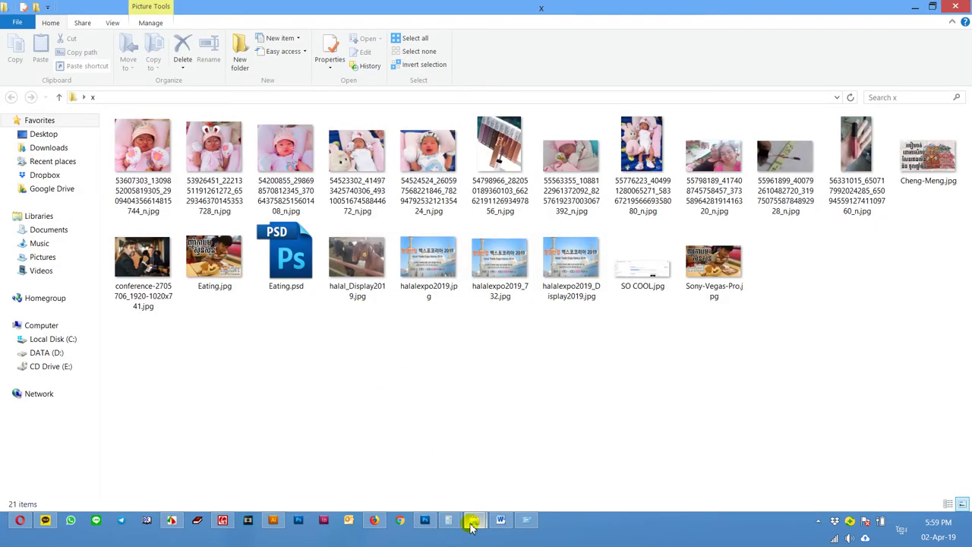
click(539, 426)
double_click(158, 148)
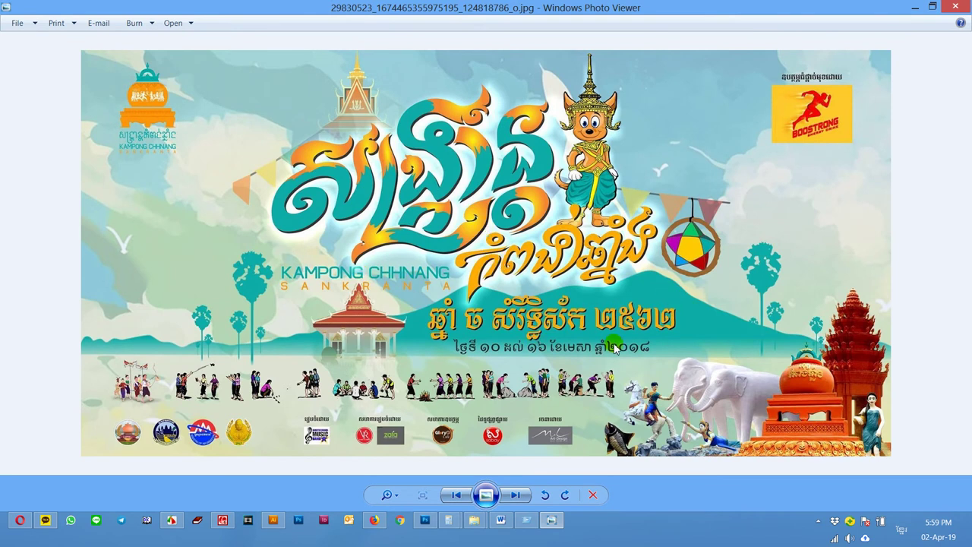
key(Right)
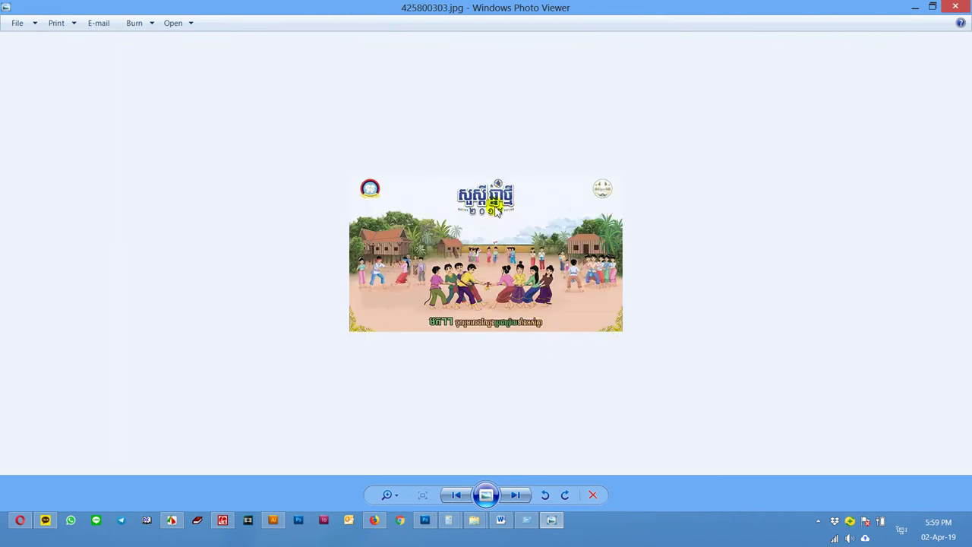
key(Right)
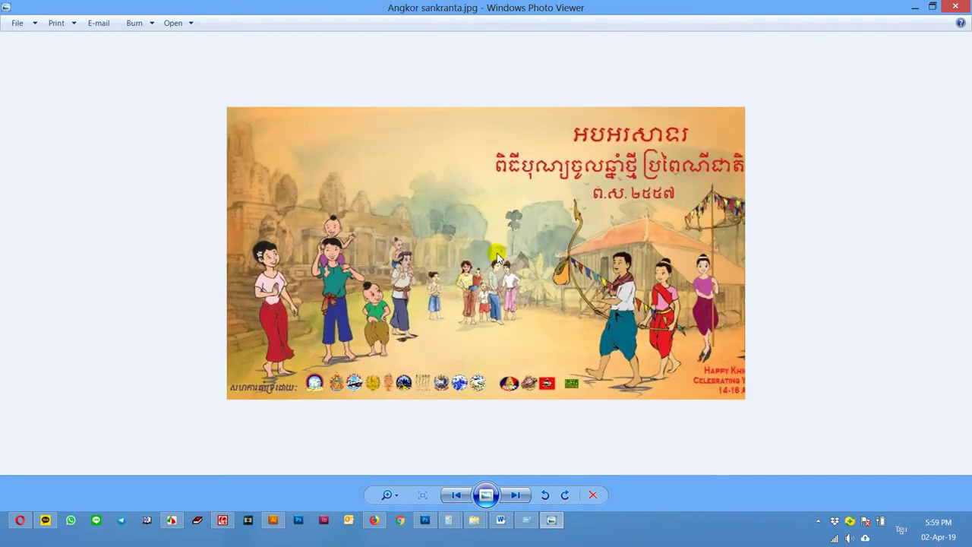
key(Right)
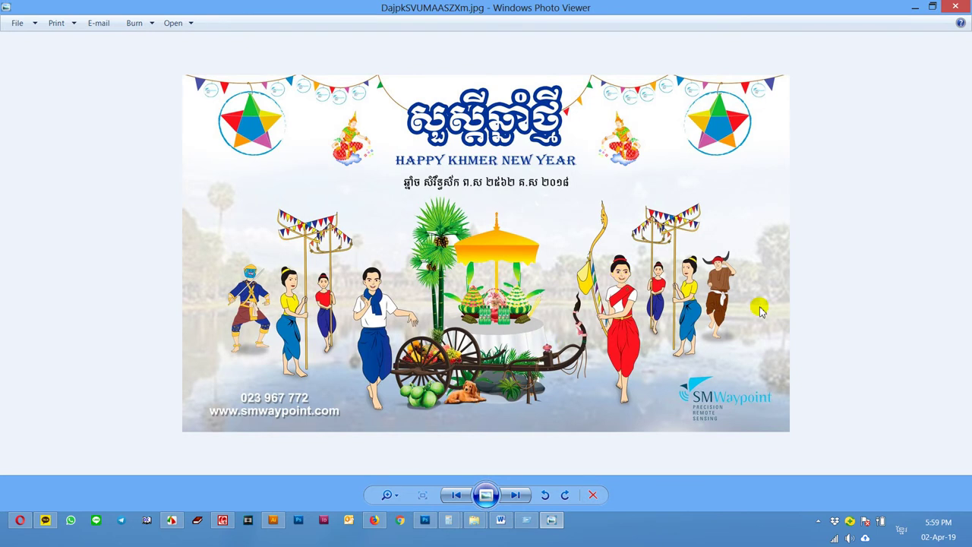
key(Right)
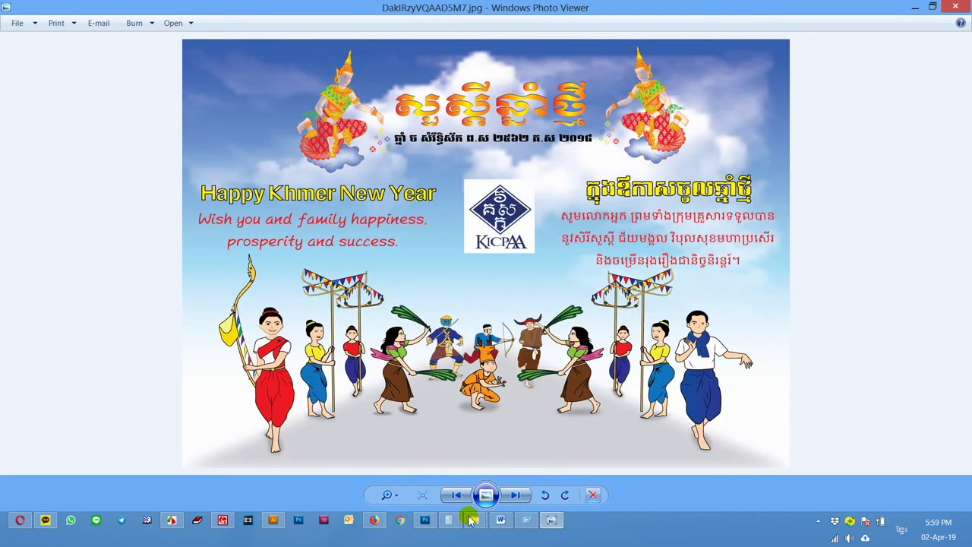
click(429, 524)
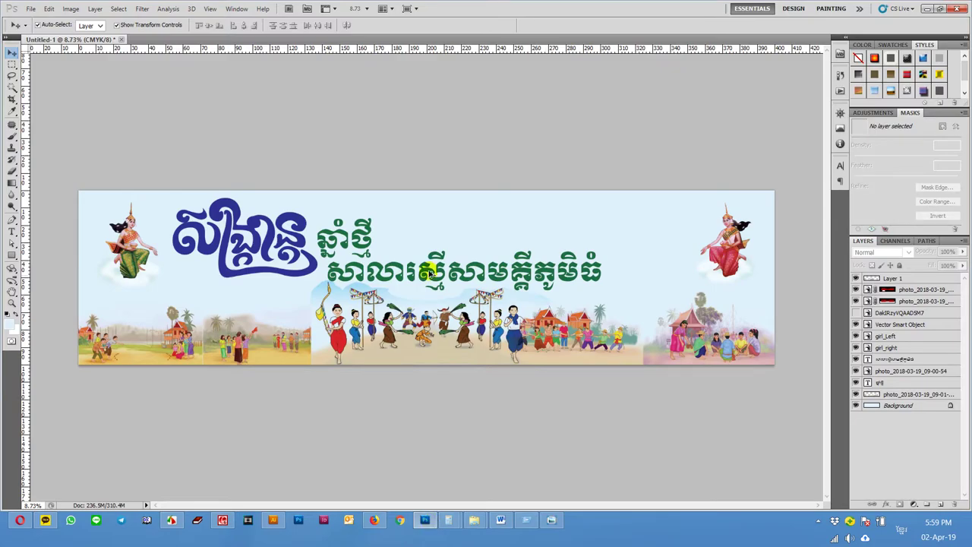
Shrink the blue title and ឆ្នាំថ្មី and move them toward the centre.
drag(431, 273, 622, 271)
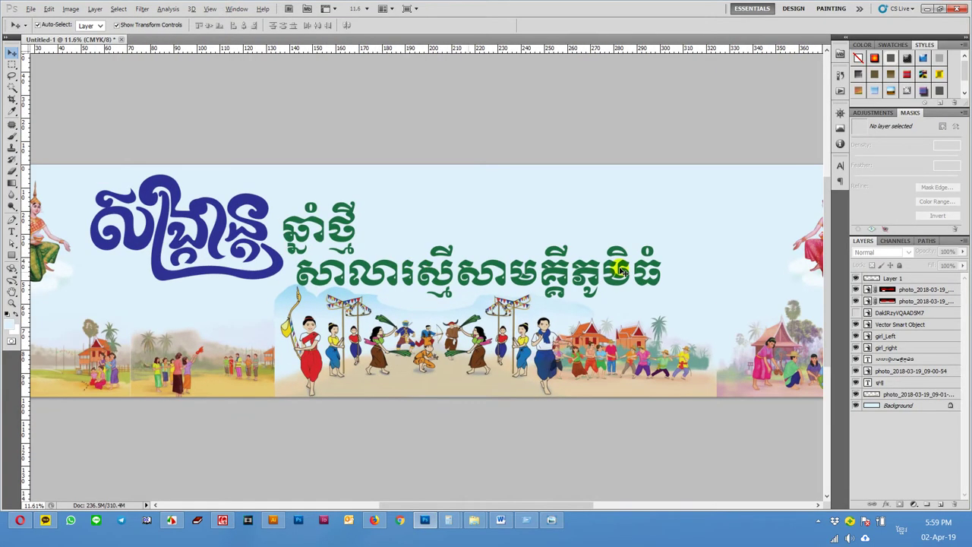
click(237, 207)
shift+click(327, 216)
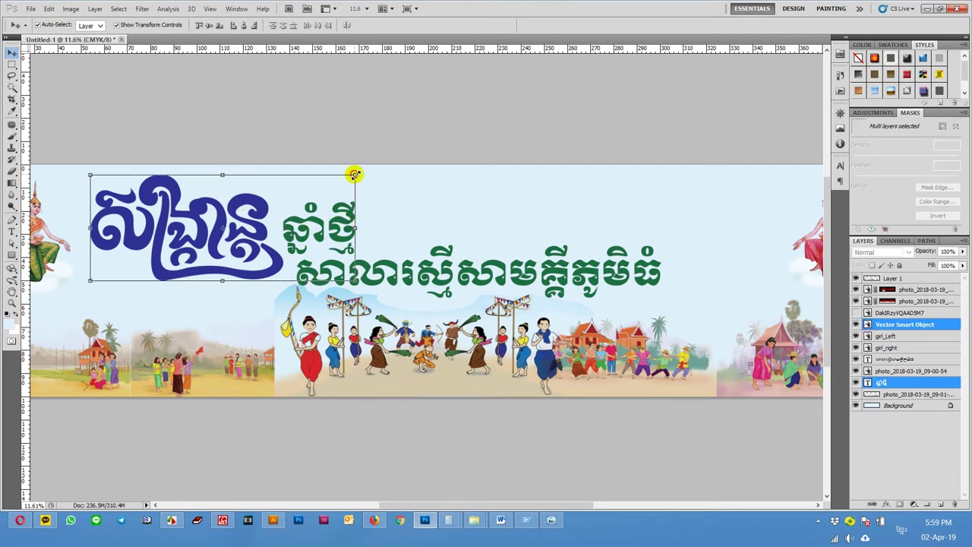
drag(355, 175, 326, 191)
drag(313, 236, 561, 216)
key(Return)
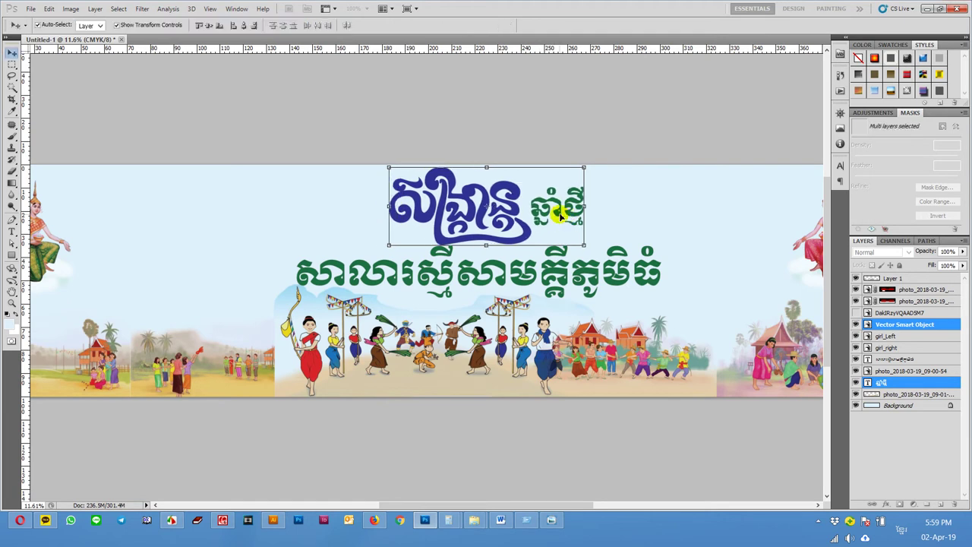
drag(562, 283, 566, 294)
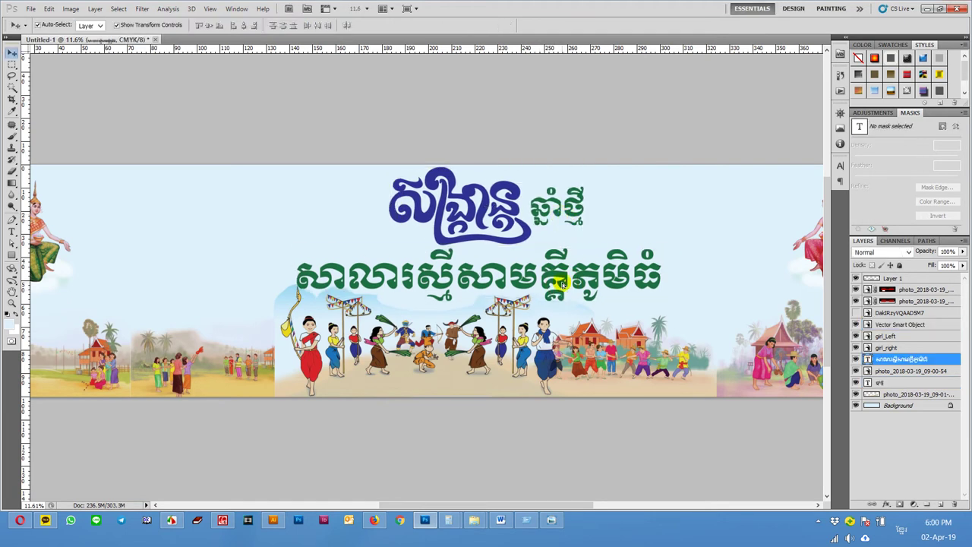
Undo back to the earlier title layout and clear the layer selection.
scroll(566, 294, down, 3)
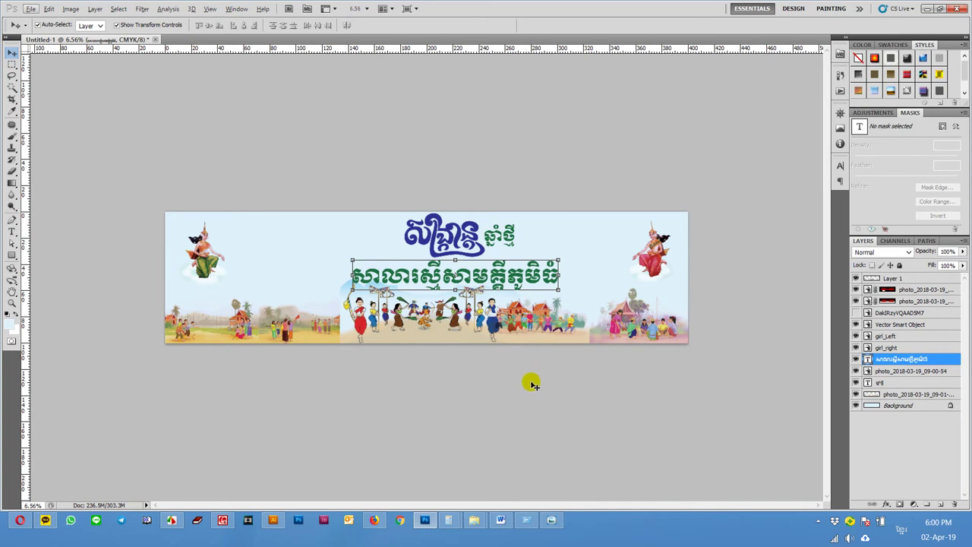
scroll(532, 384, up, 1)
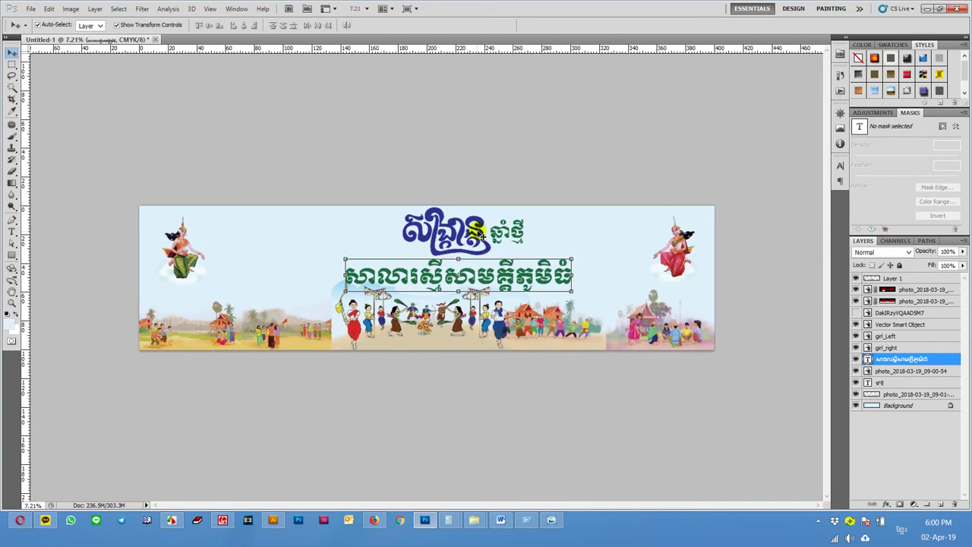
key(ctrl+alt+z)
key(ctrl+alt+z)
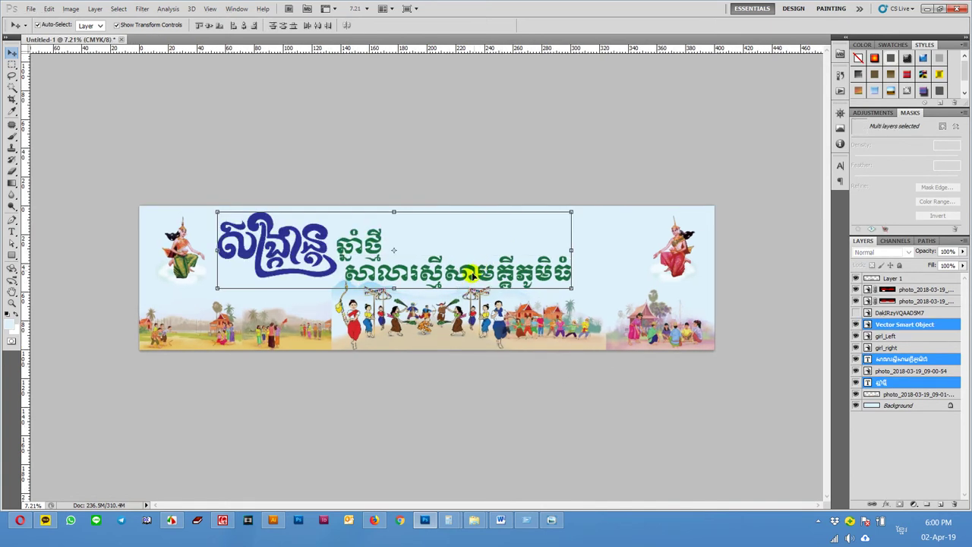
click(387, 387)
scroll(298, 278, up, 1)
Enlarge the green ឆ្នាំថ្មី text and nudge it left.
scroll(240, 232, up, 1)
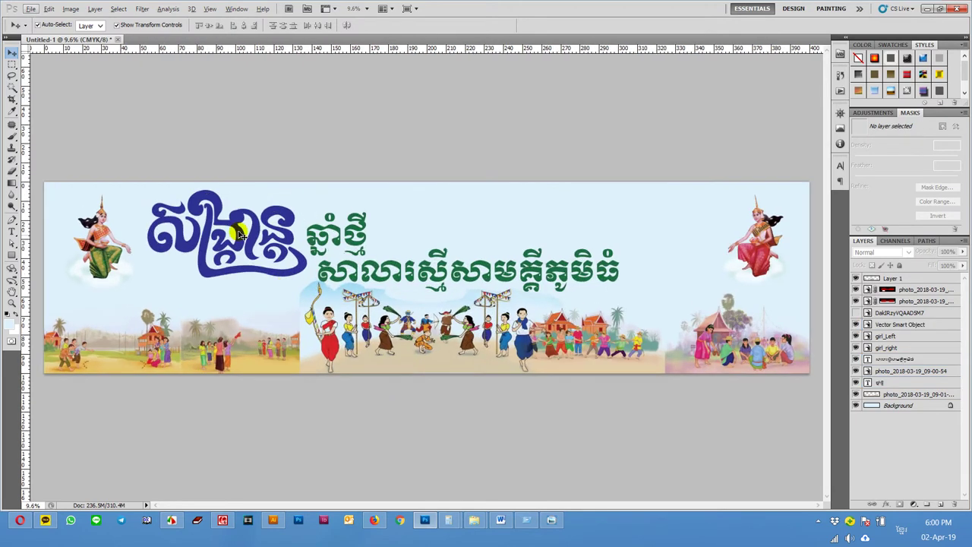
click(240, 242)
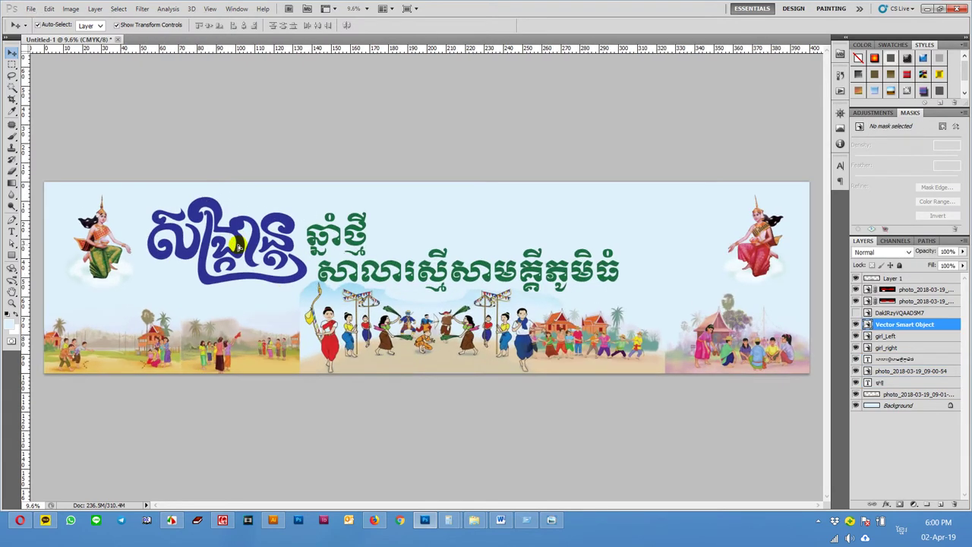
click(342, 230)
click(367, 213)
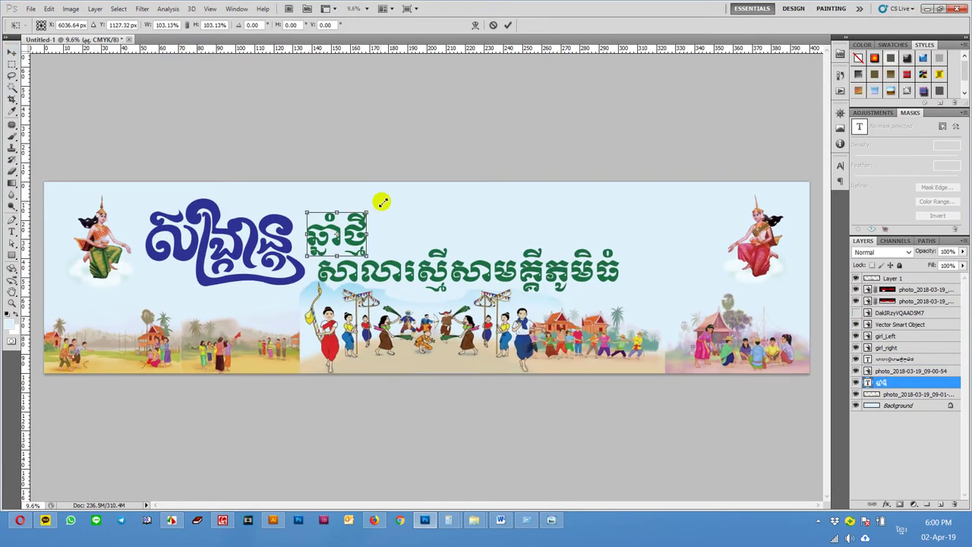
drag(382, 202, 384, 198)
key(Return)
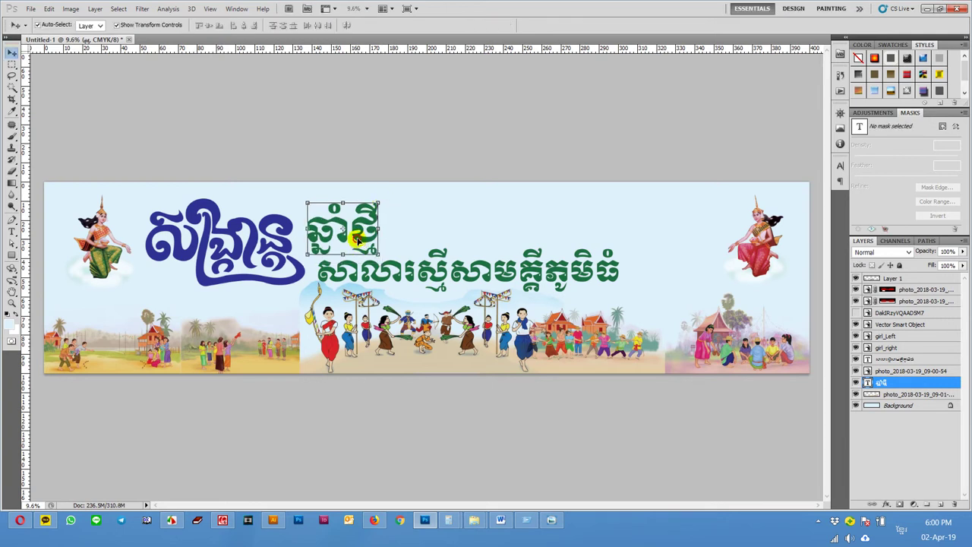
drag(358, 240, 349, 243)
Move the long green line up beside ឆ្នាំថ្មី and enlarge it.
mouse_move(464, 279)
mouse_down()
mouse_move(528, 266)
mouse_move(524, 244)
mouse_up()
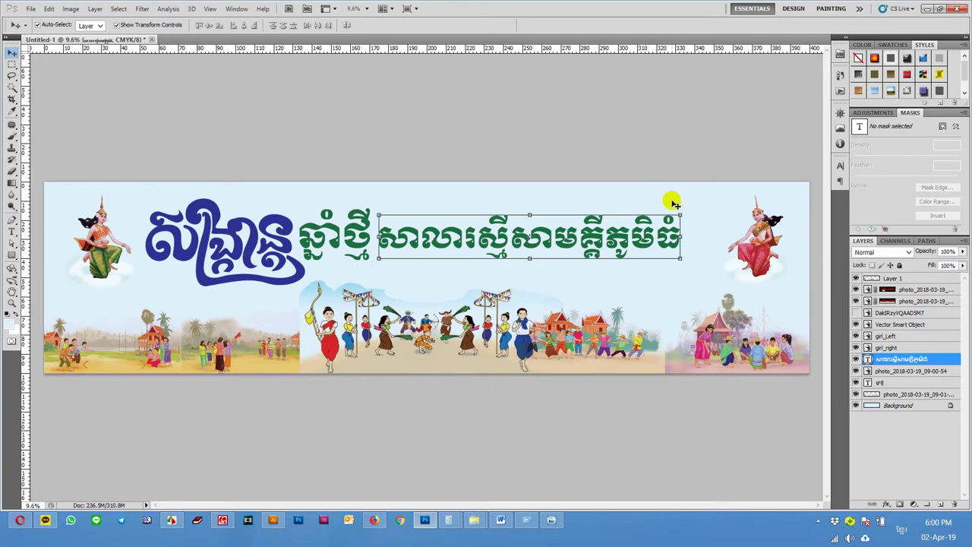
drag(684, 213, 726, 194)
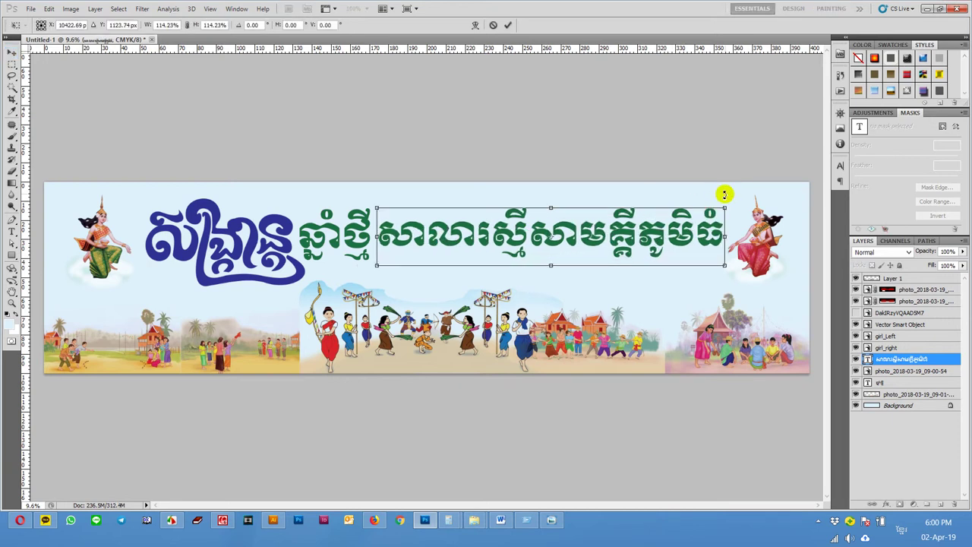
key(Return)
drag(581, 234, 578, 264)
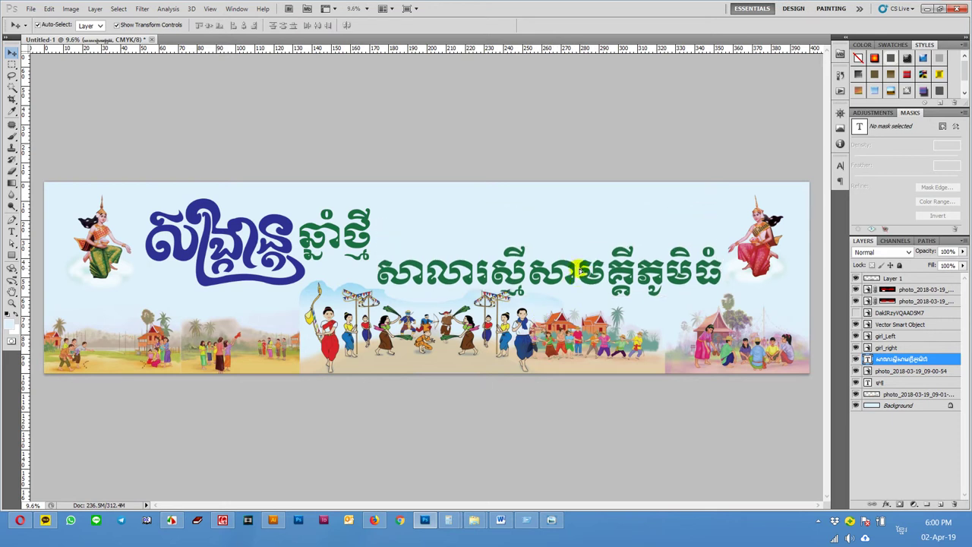
click(263, 243)
click(403, 145)
Align the blue word, ឆ្នាំថ្មី and the long green line into one row.
click(357, 228)
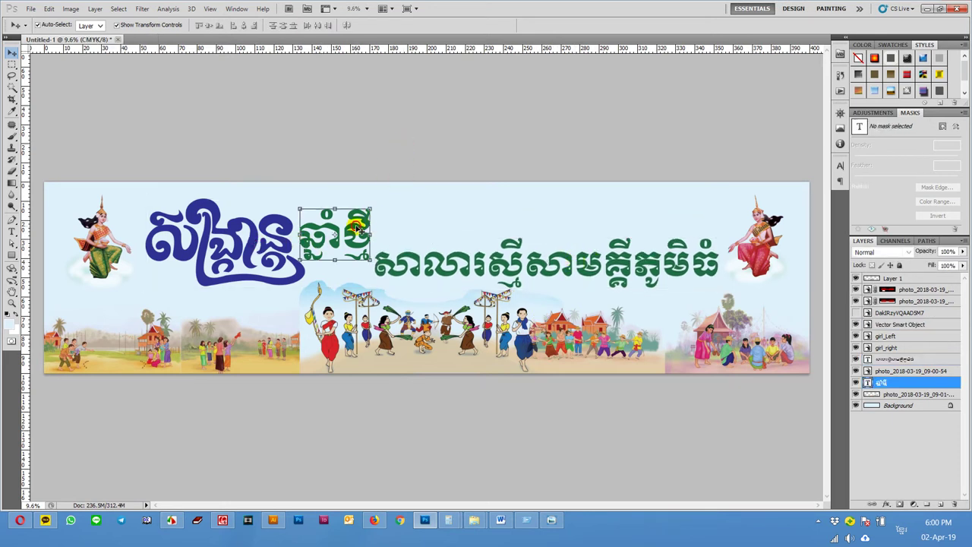
shift+click(257, 245)
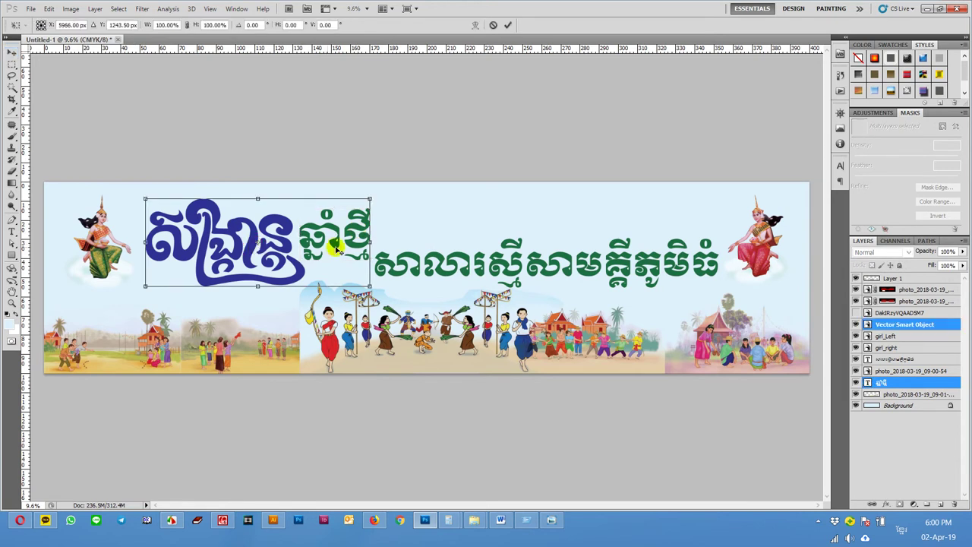
drag(284, 258, 352, 255)
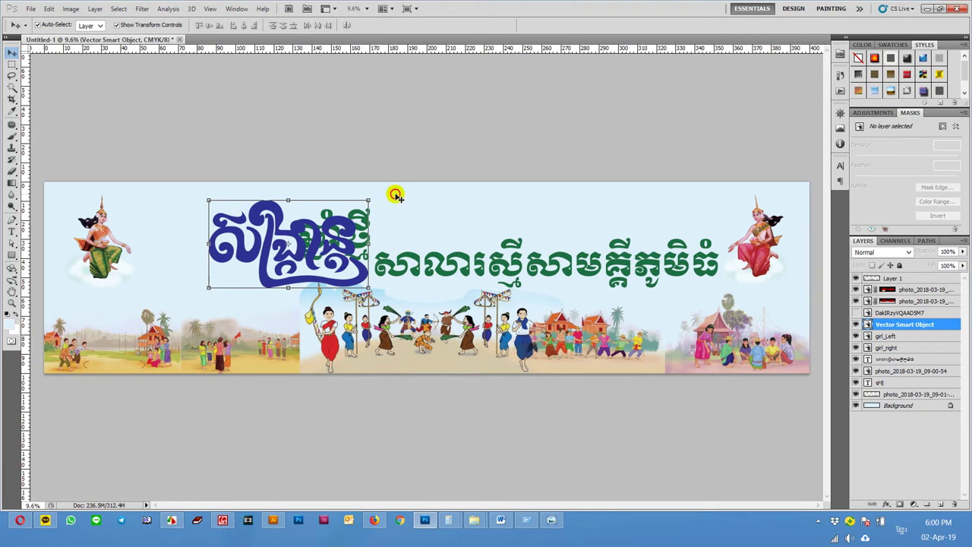
drag(371, 211, 434, 199)
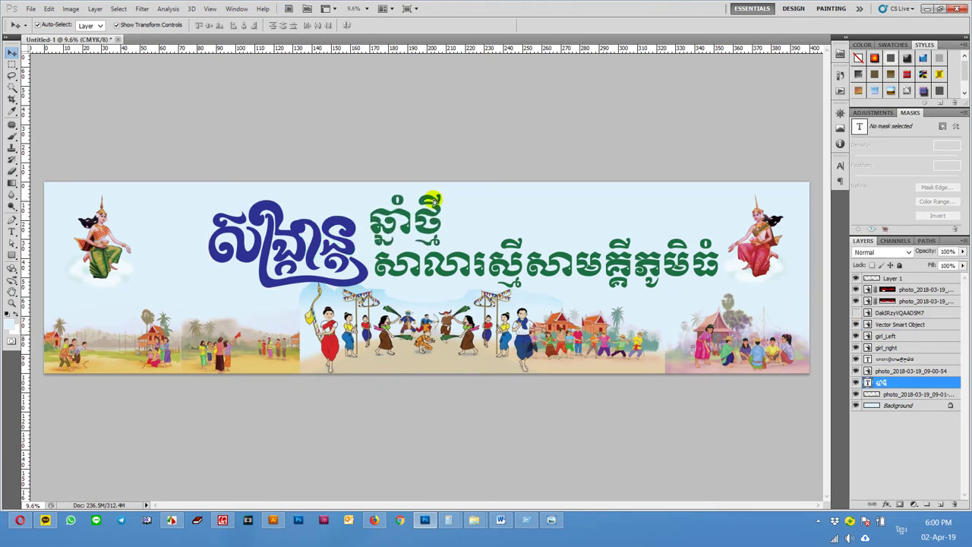
drag(433, 199, 426, 200)
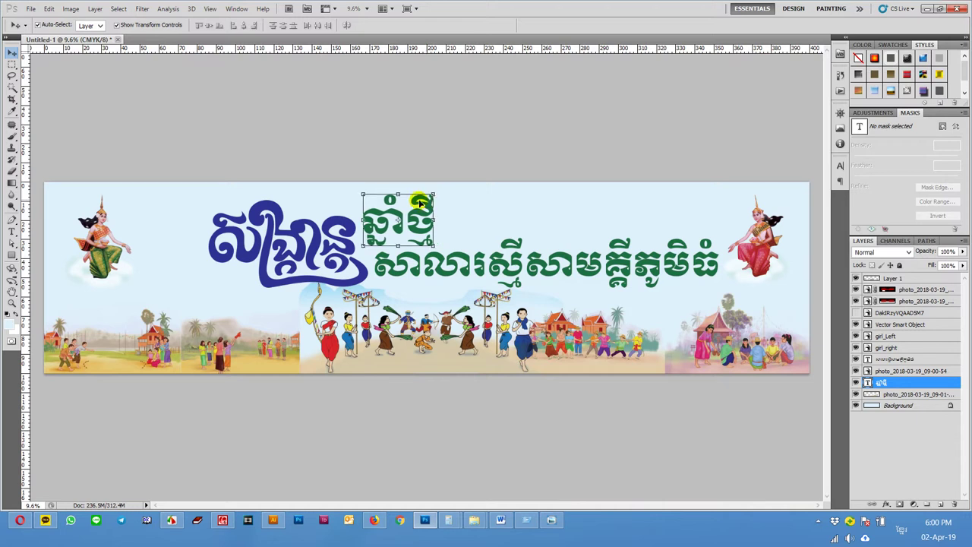
click(343, 226)
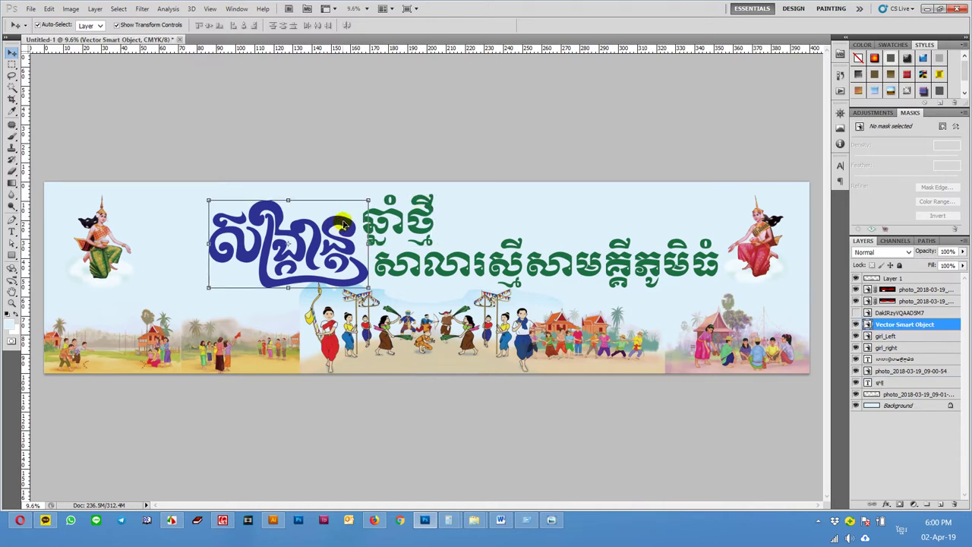
shift+click(401, 220)
drag(401, 220, 321, 236)
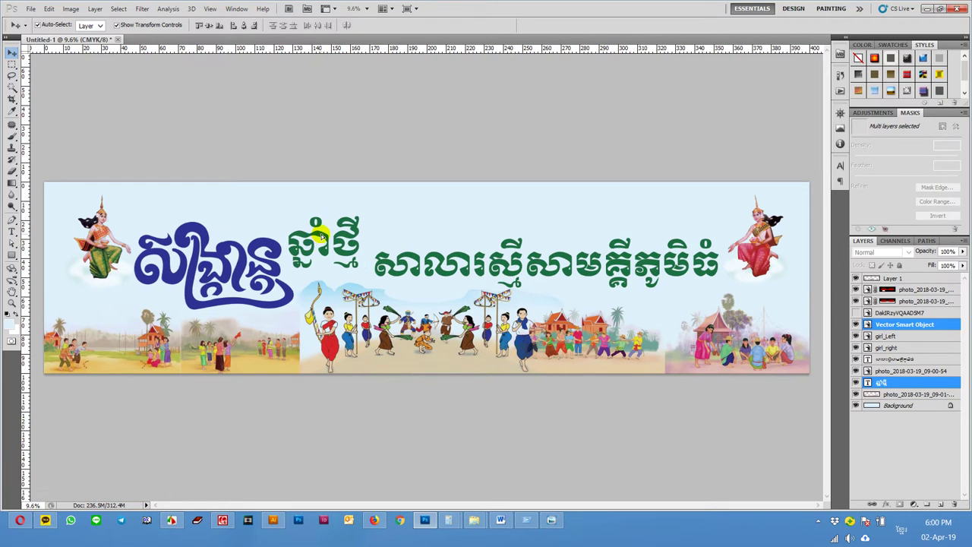
click(509, 262)
mouse_move(509, 262)
mouse_down()
mouse_move(507, 242)
mouse_move(510, 272)
mouse_move(503, 241)
mouse_up()
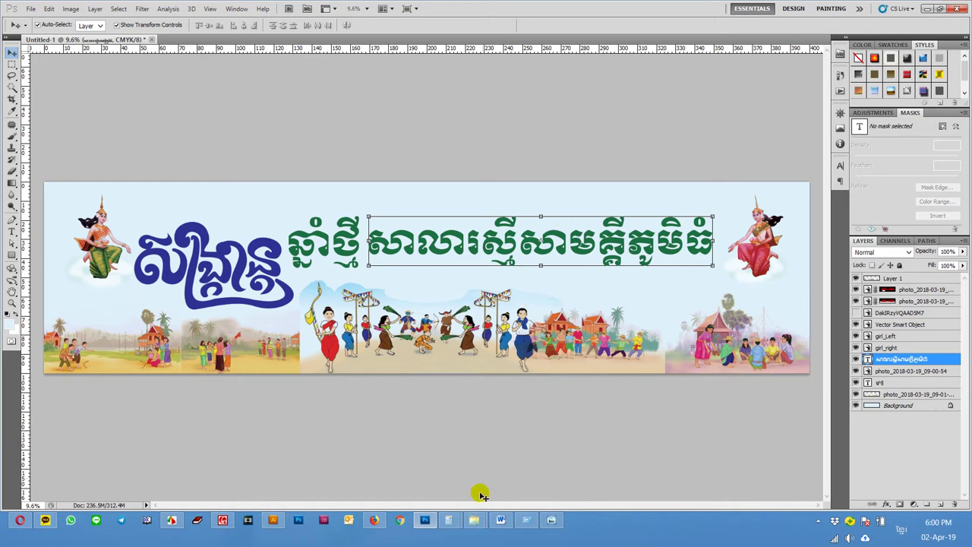
Preview Khmer HYN.png and the Khmer-New-Year festival jpg, then return to Photoshop.
mouse_move(474, 521)
click(494, 478)
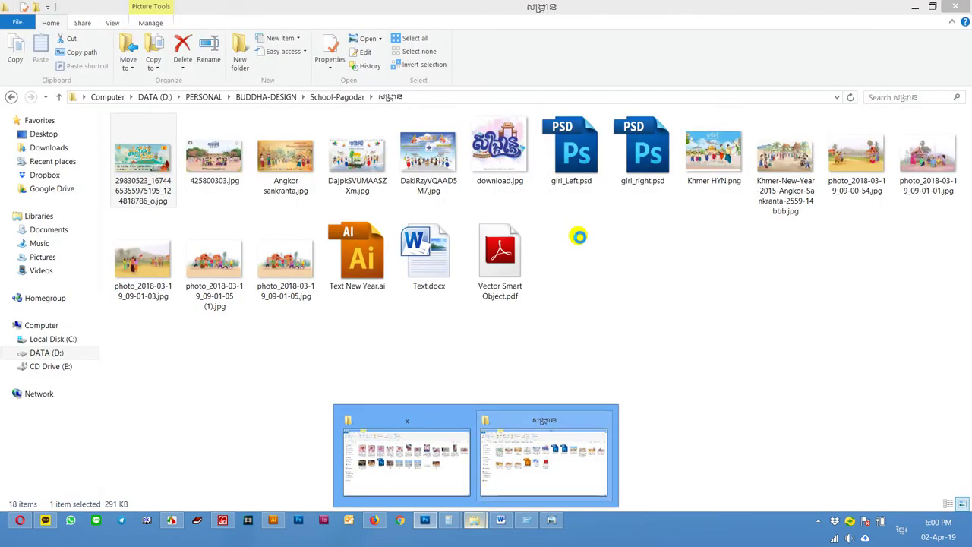
click(525, 467)
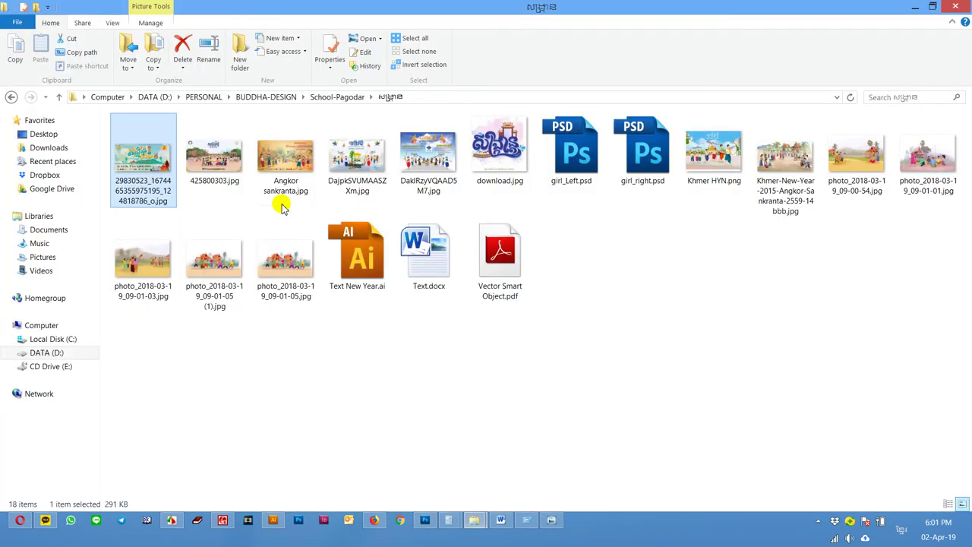
click(221, 152)
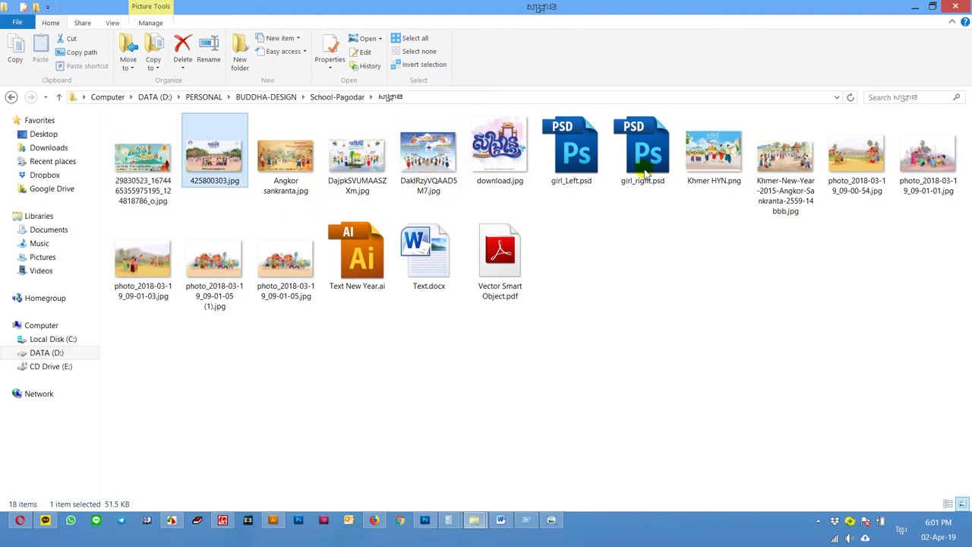
double_click(713, 156)
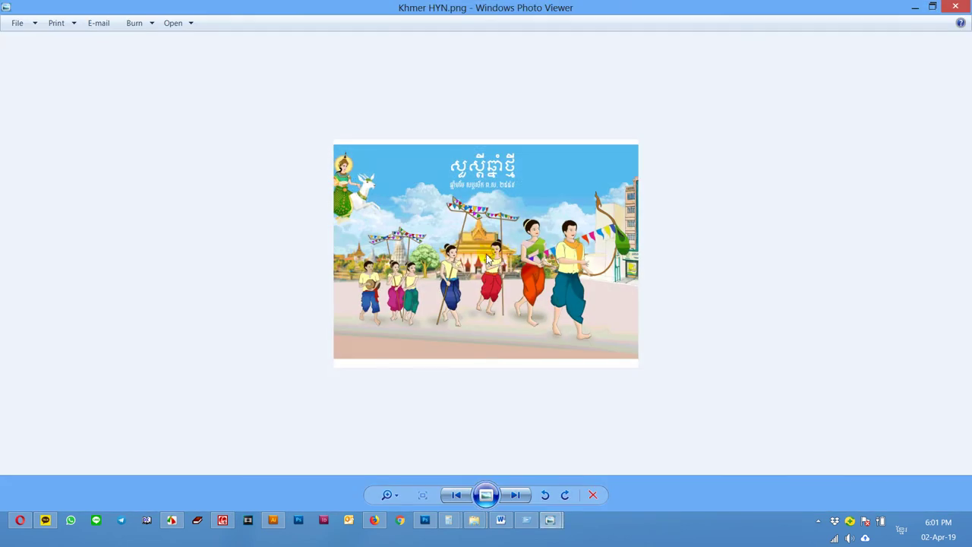
click(924, 12)
double_click(800, 188)
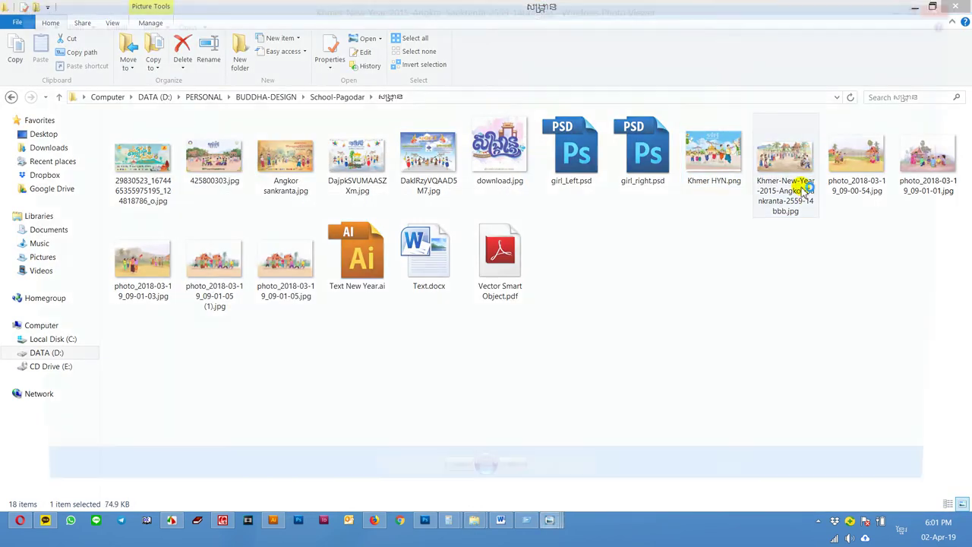
click(915, 7)
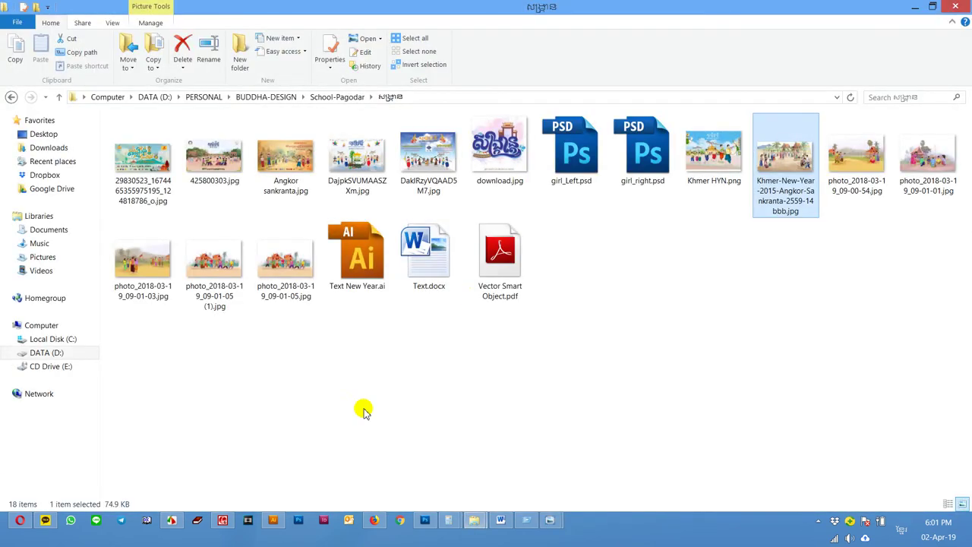
click(426, 525)
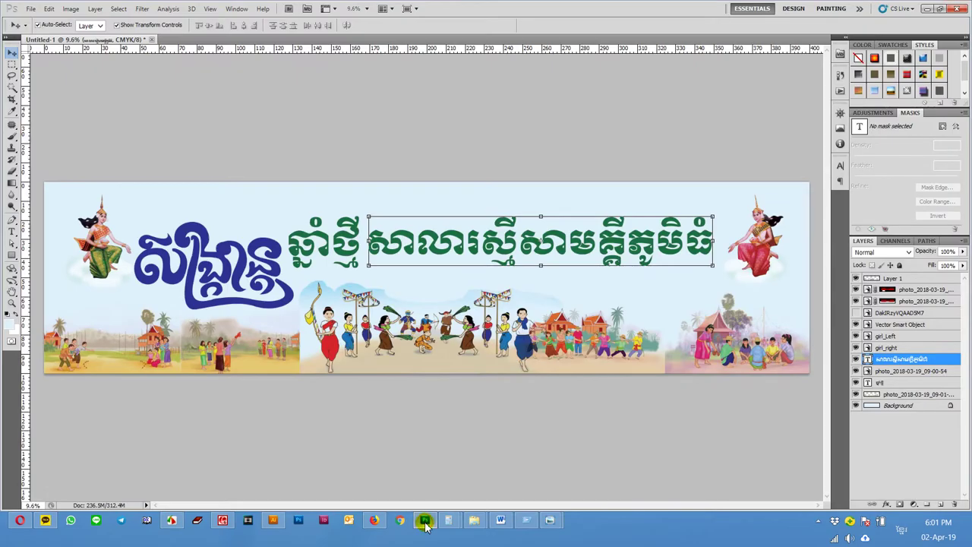
click(717, 425)
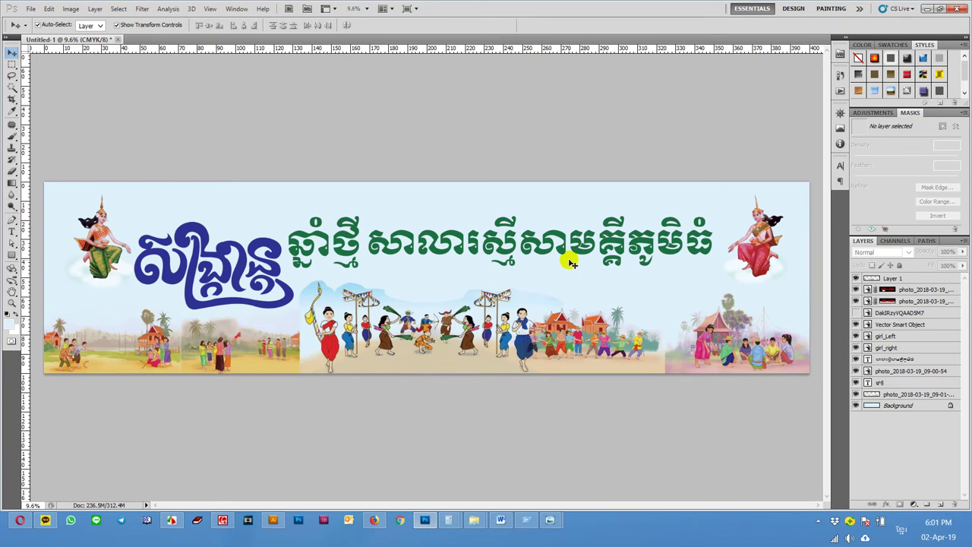
click(579, 346)
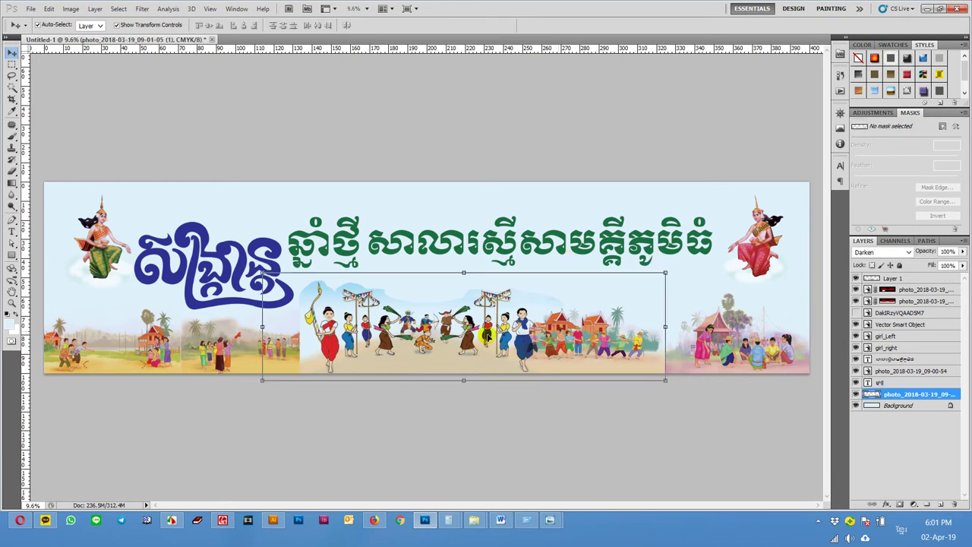
key(ctrl+t)
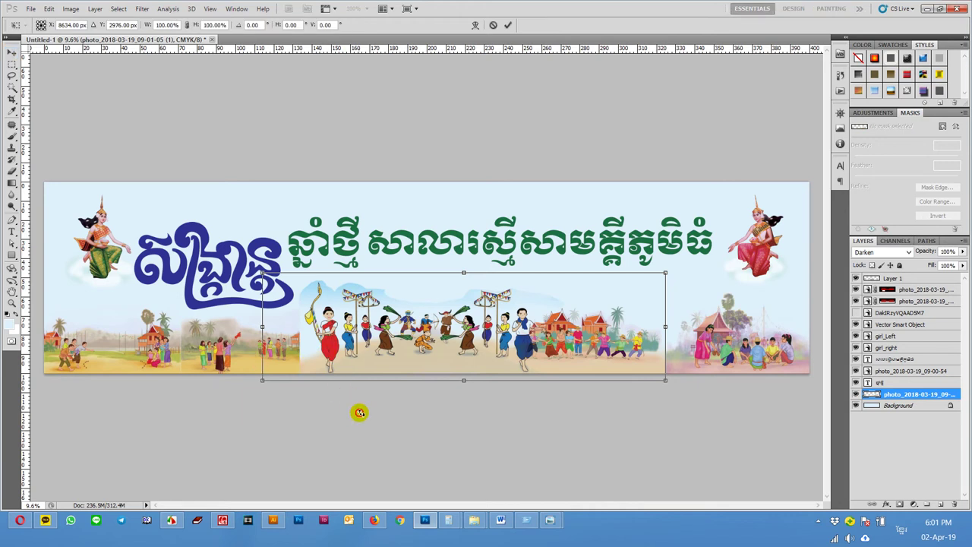
key(Return)
click(738, 406)
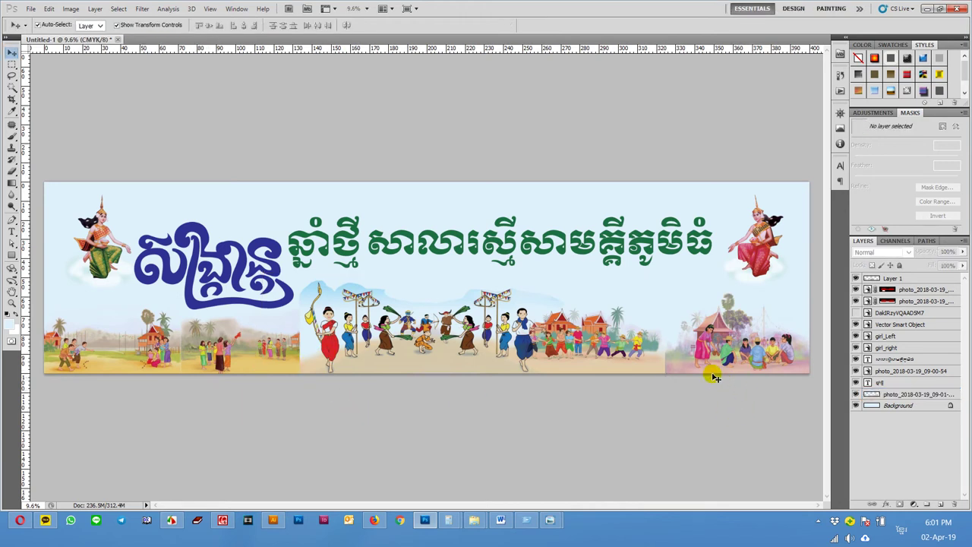
Clone ground over the bottom seam between the tug-of-war scene and the right photo.
scroll(815, 372, up, 5)
click(815, 372)
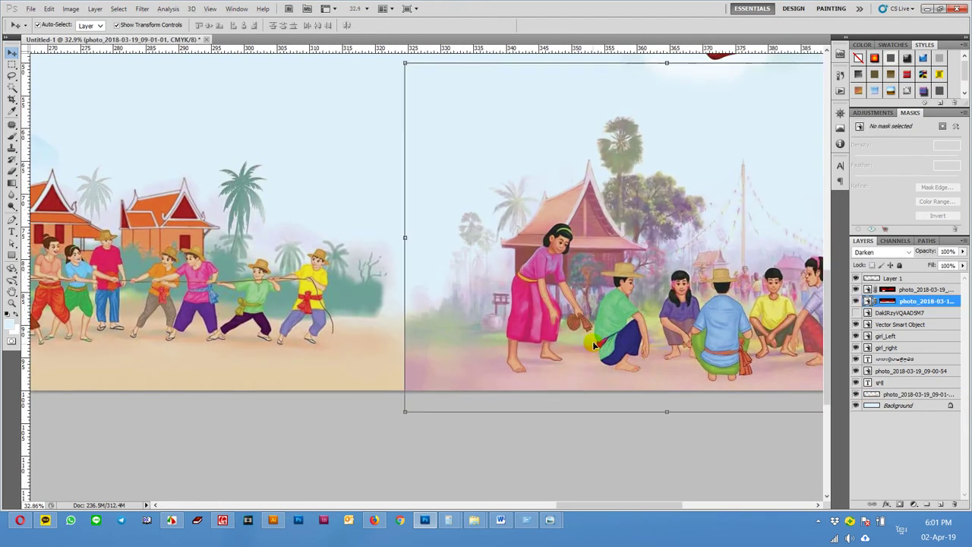
scroll(667, 346, right, 5)
drag(540, 346, 505, 348)
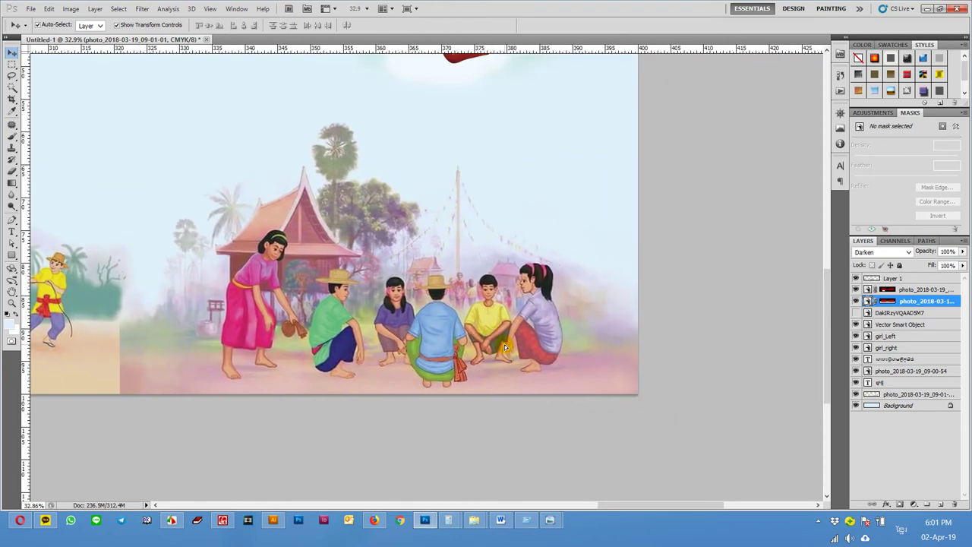
drag(185, 382, 504, 391)
click(323, 371)
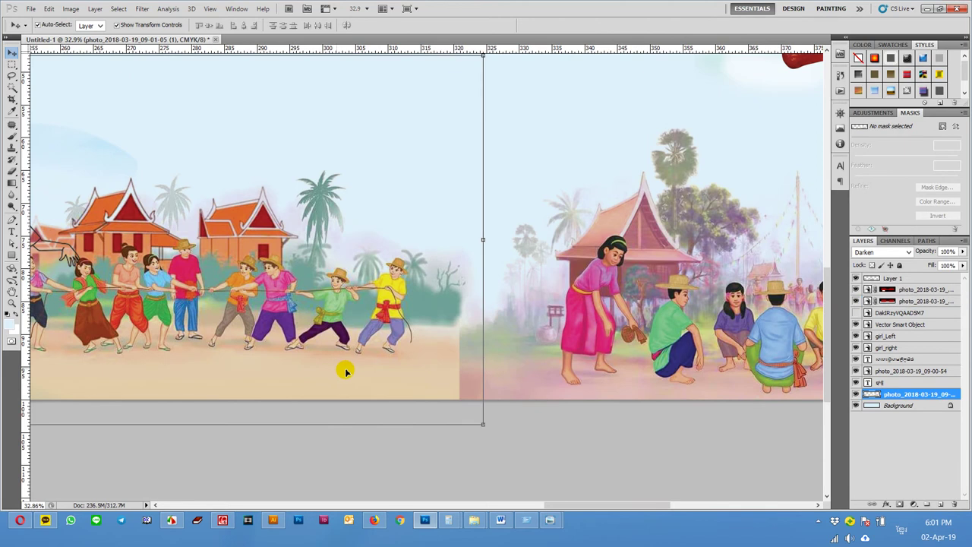
key(s)
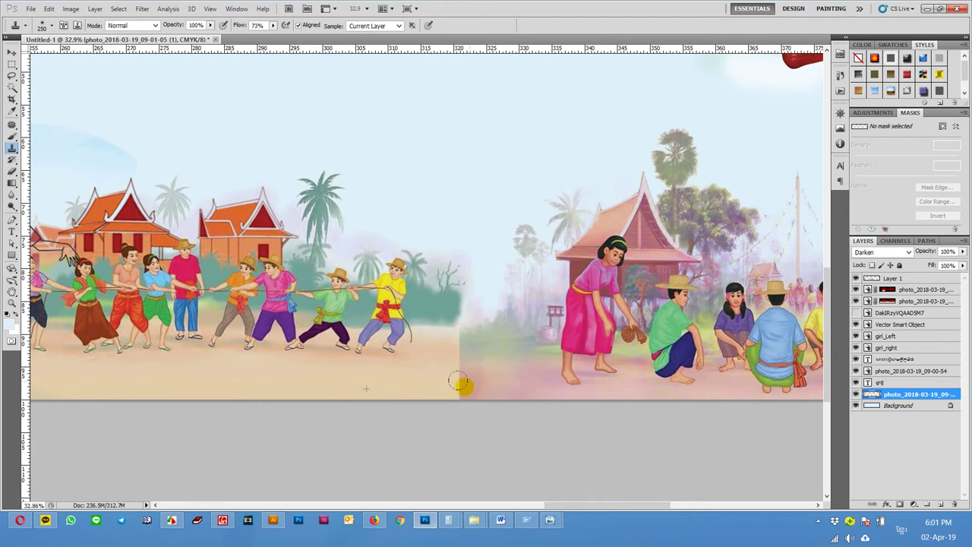
drag(379, 391, 465, 391)
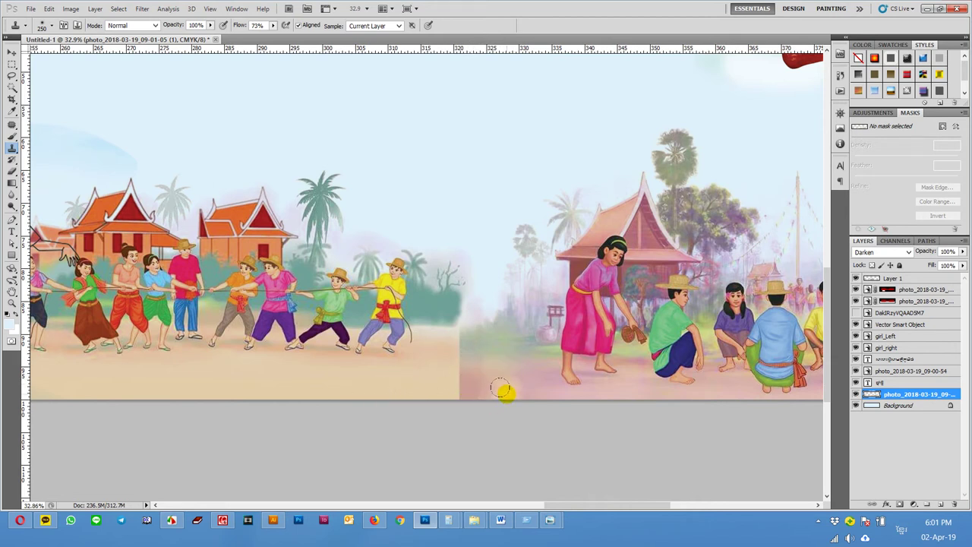
Rasterize the right festival photo's layer.
key(v)
click(912, 301)
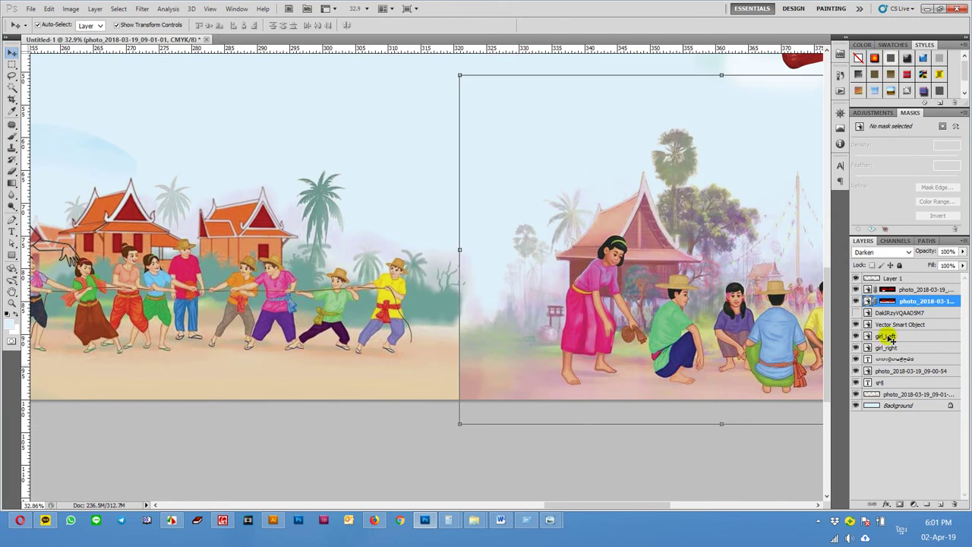
right_click(900, 302)
click(870, 128)
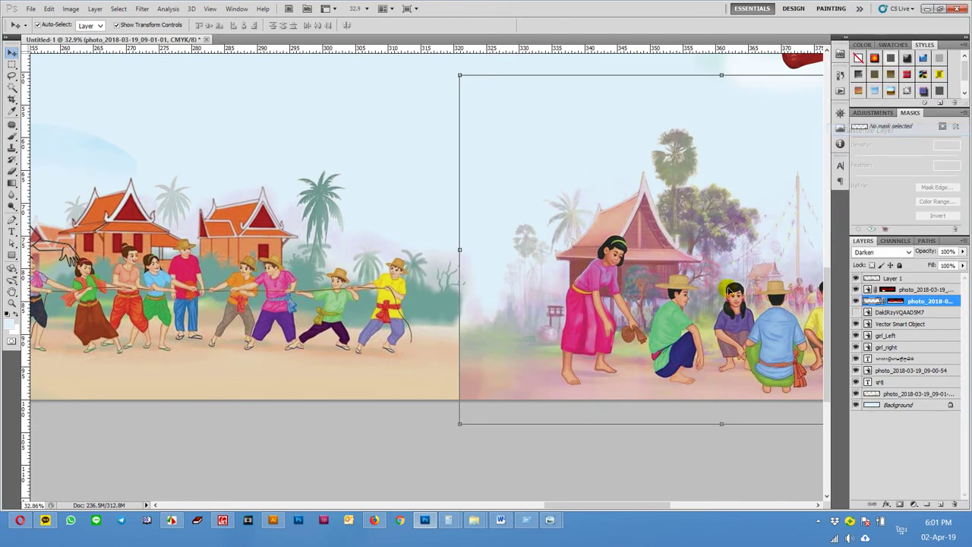
Merge the right photo with the underlying photo layer, then undo the merge.
shift+click(674, 367)
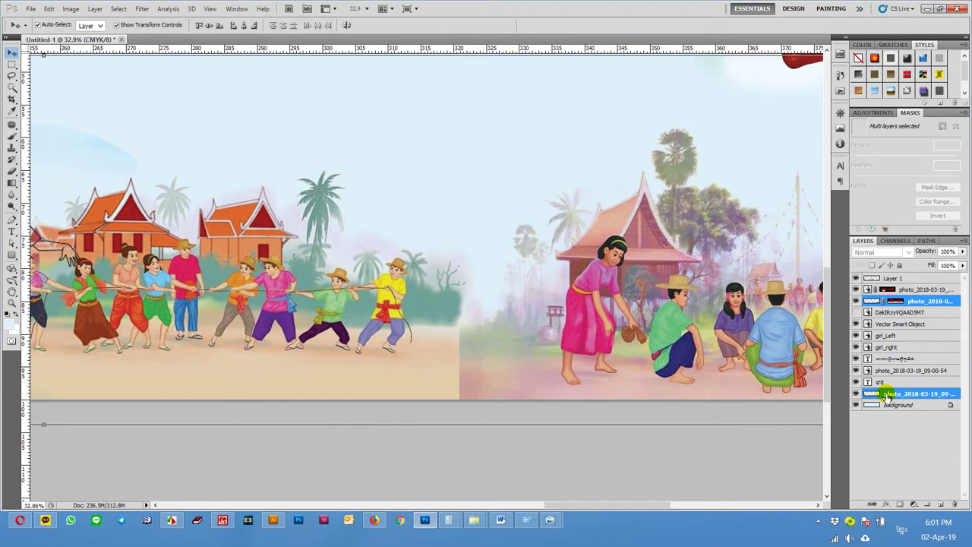
key(ctrl+e)
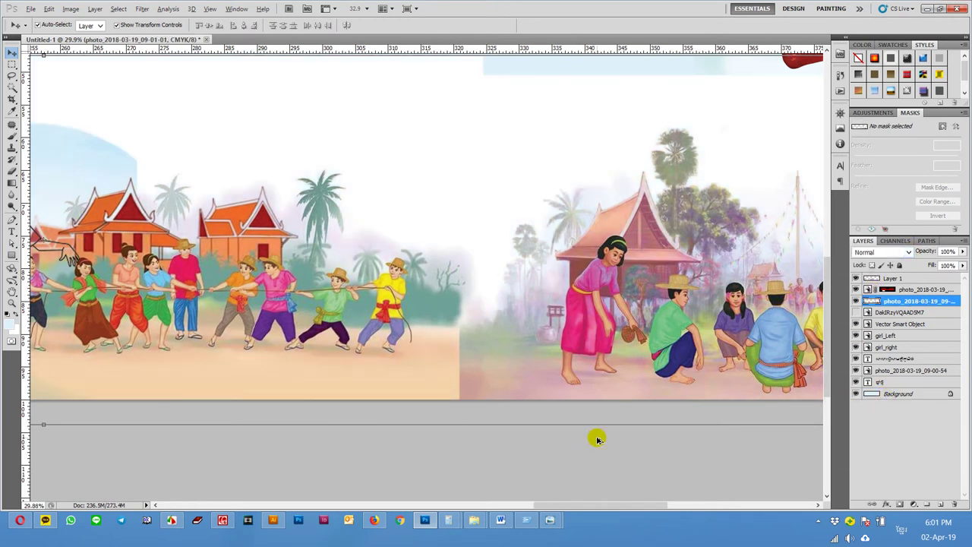
key(ctrl+0)
key(ctrl+z)
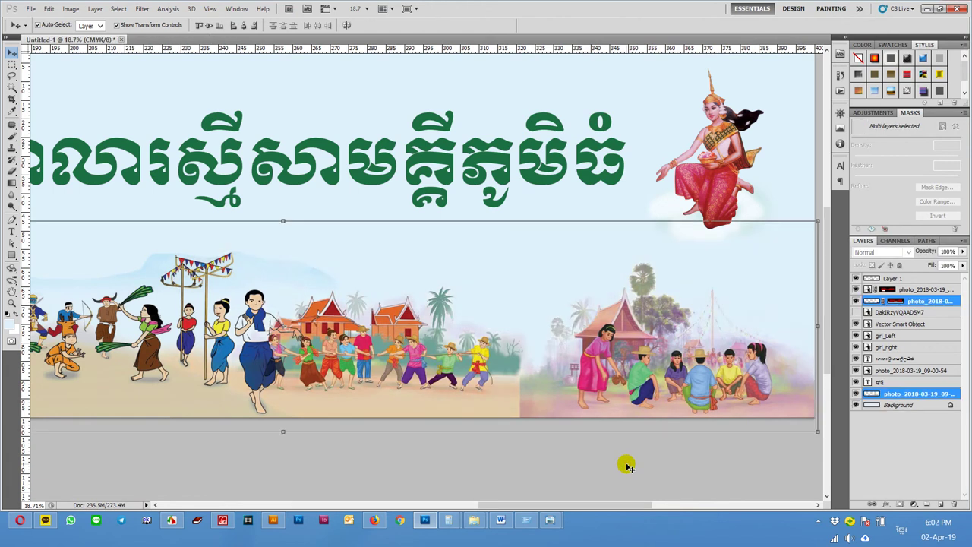
Shift the right festival photo further right, then undo the move.
click(645, 469)
click(693, 387)
drag(641, 401, 700, 402)
key(ctrl+z)
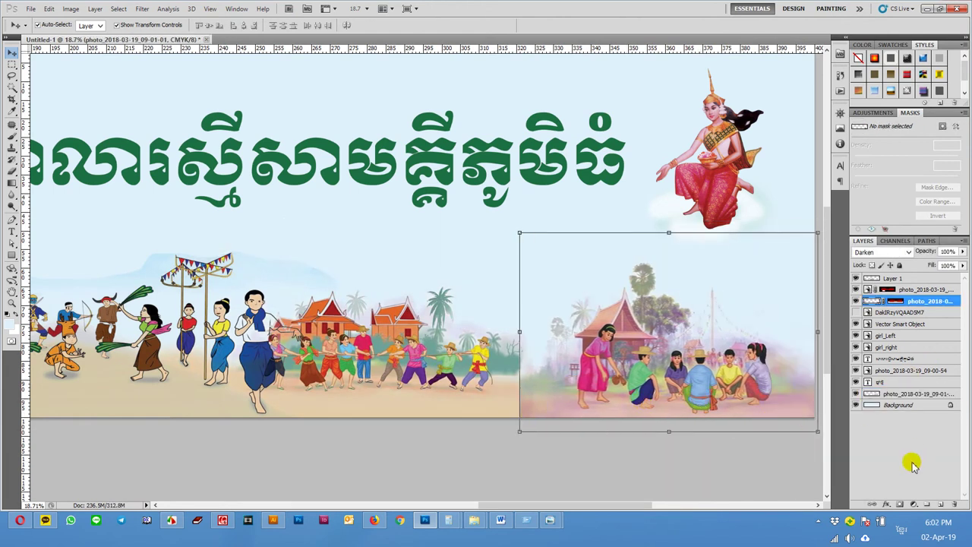
alt+scroll(777, 458, up, 3)
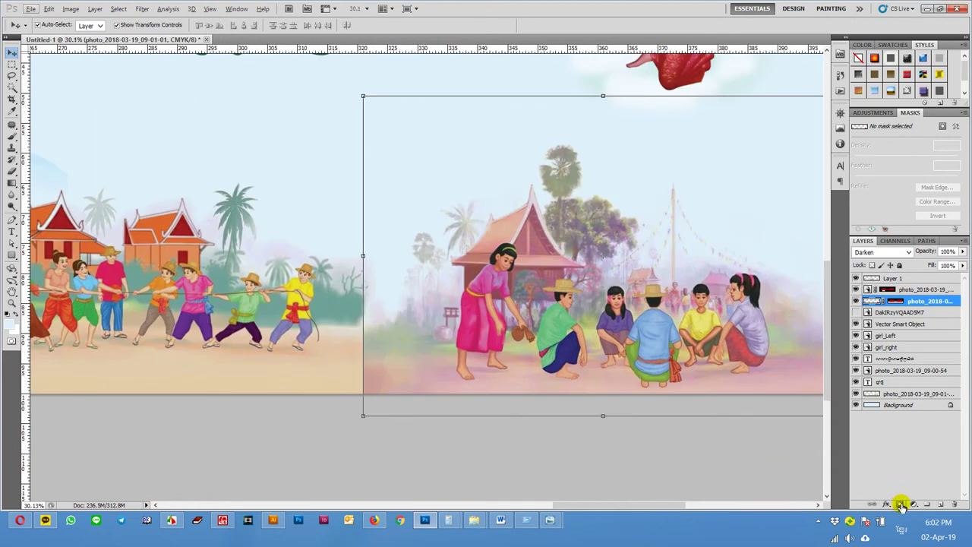
Add a layer mask to the right photo and gradient-fade its left edge into the tug-of-war scene.
click(901, 505)
key(g)
drag(404, 368, 327, 370)
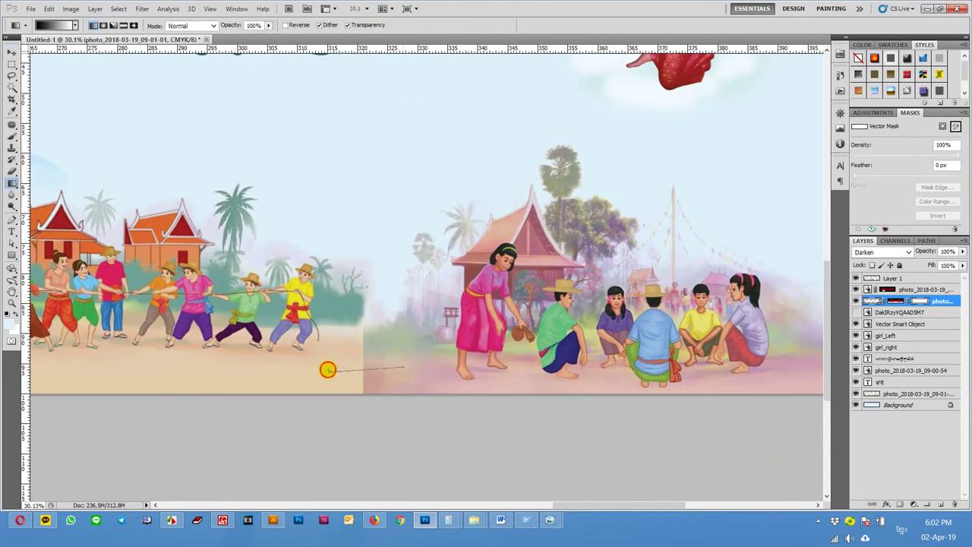
key(ctrl+z)
click(918, 303)
right_click(899, 303)
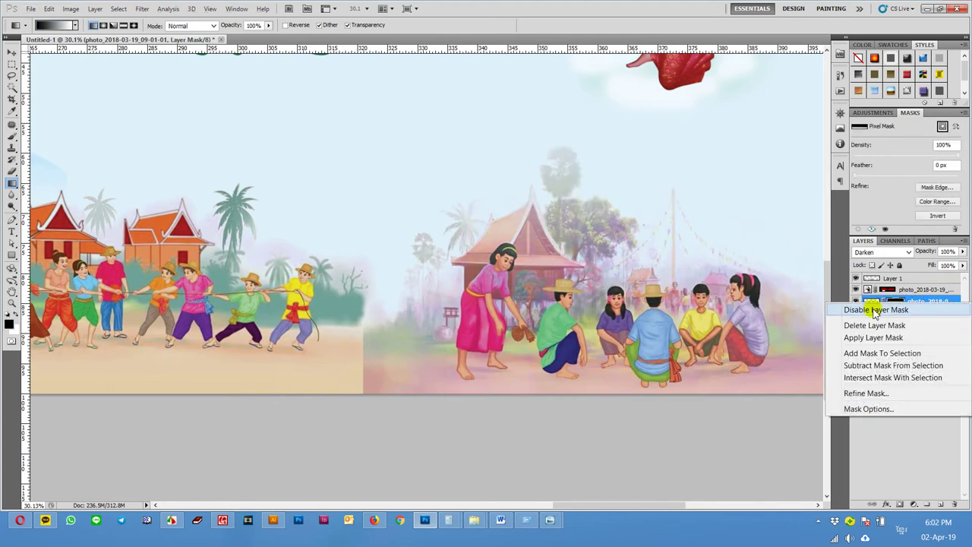
click(770, 424)
drag(358, 365, 429, 376)
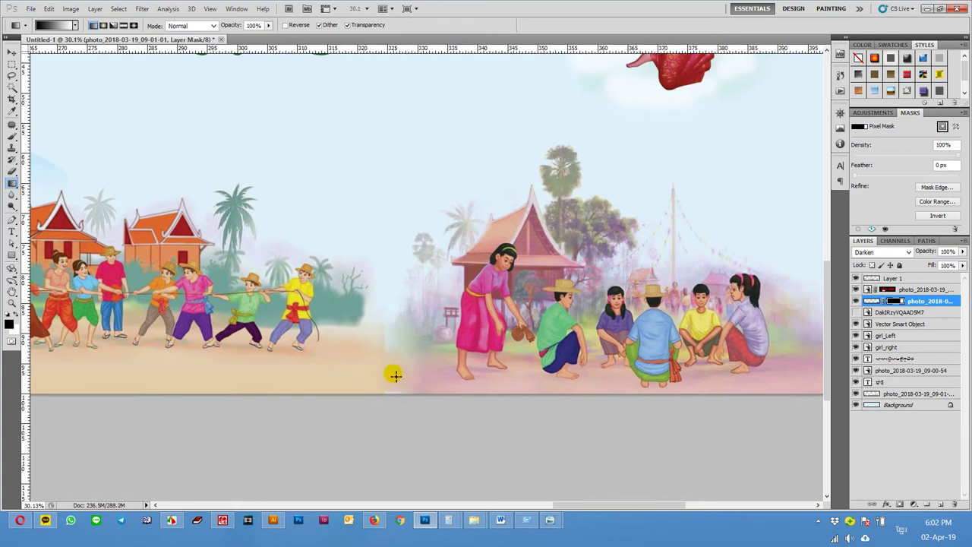
drag(367, 367, 430, 370)
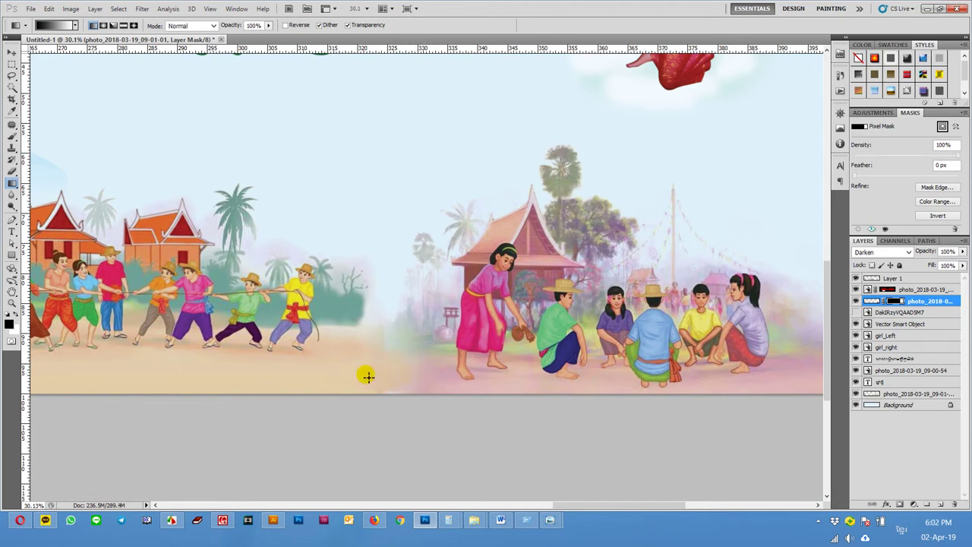
Clone Stamp the ground along the seam at the strip's bottom edge.
key(s)
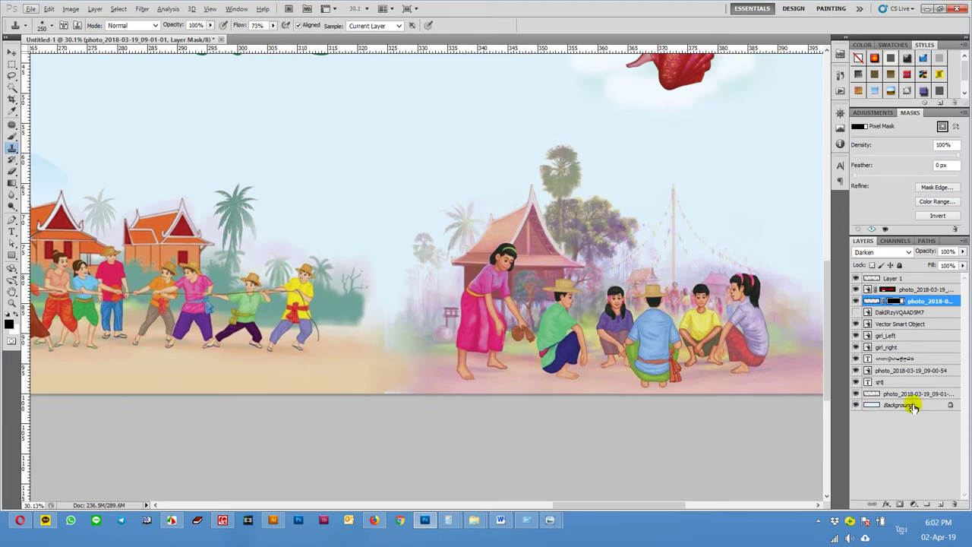
click(905, 392)
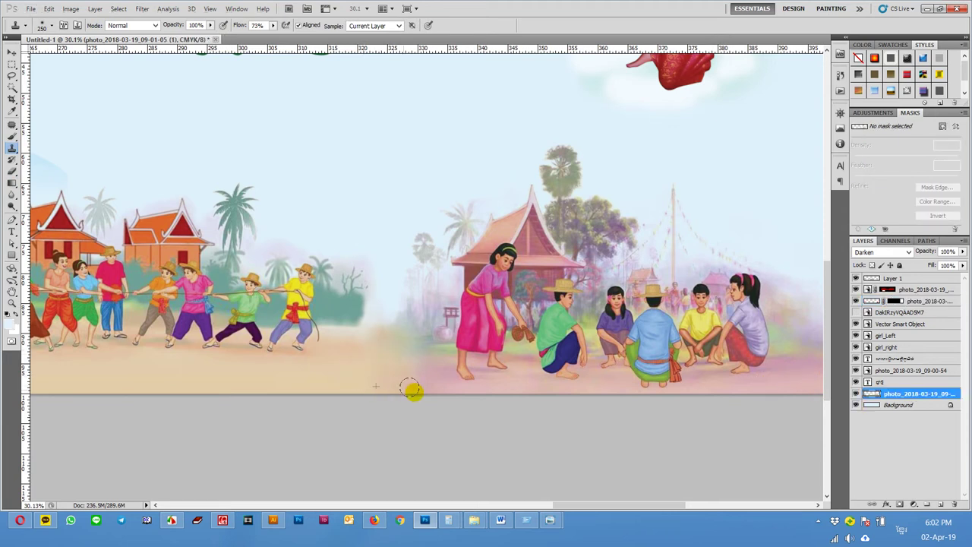
scroll(618, 447, down, 3)
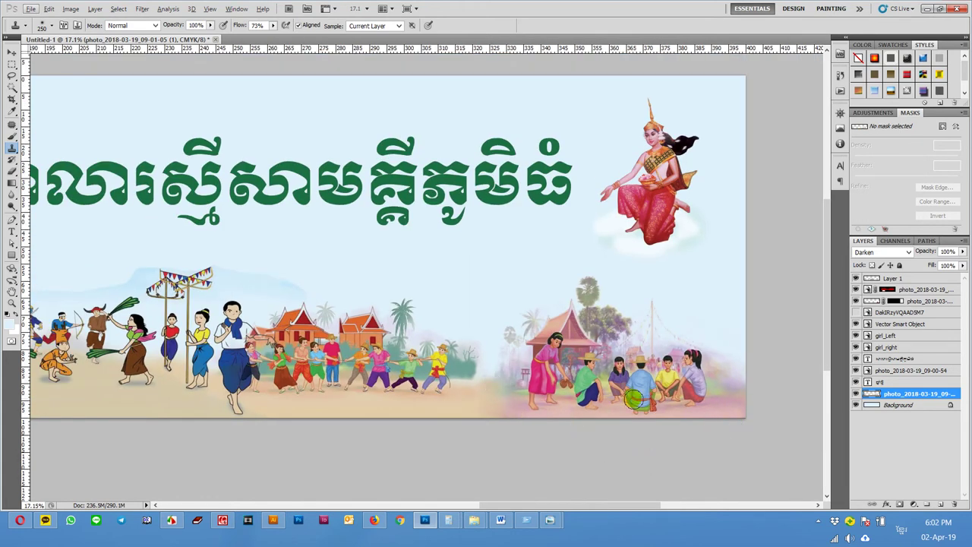
scroll(523, 409, up, 2)
scroll(521, 408, up, 1)
drag(445, 354, 441, 371)
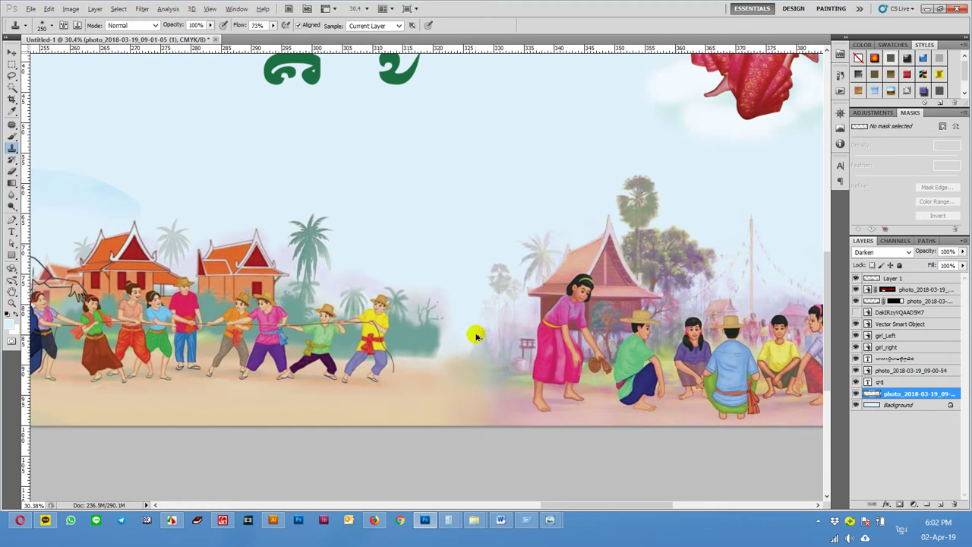
drag(451, 430, 460, 417)
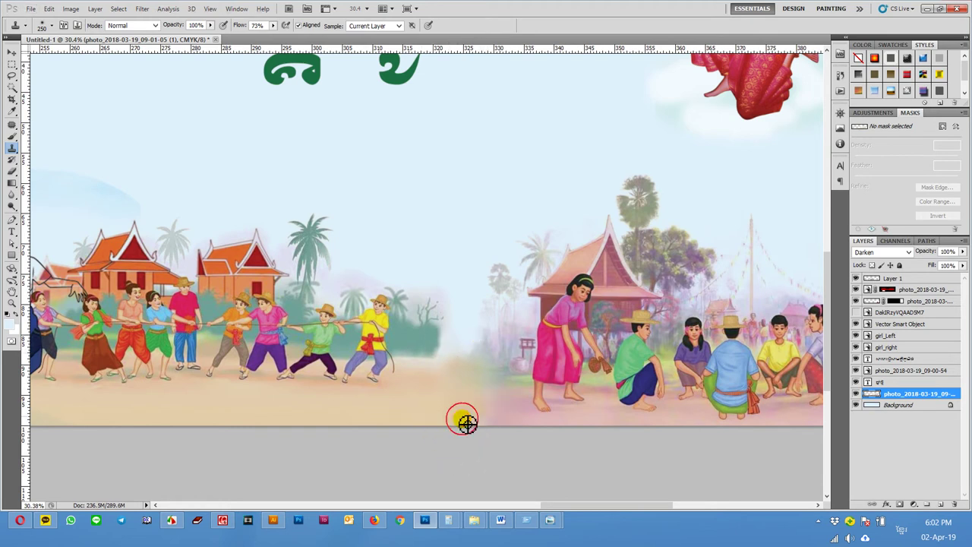
Show the whole banner and pick the red-ball-throwing photo layer.
scroll(555, 481, down, 2)
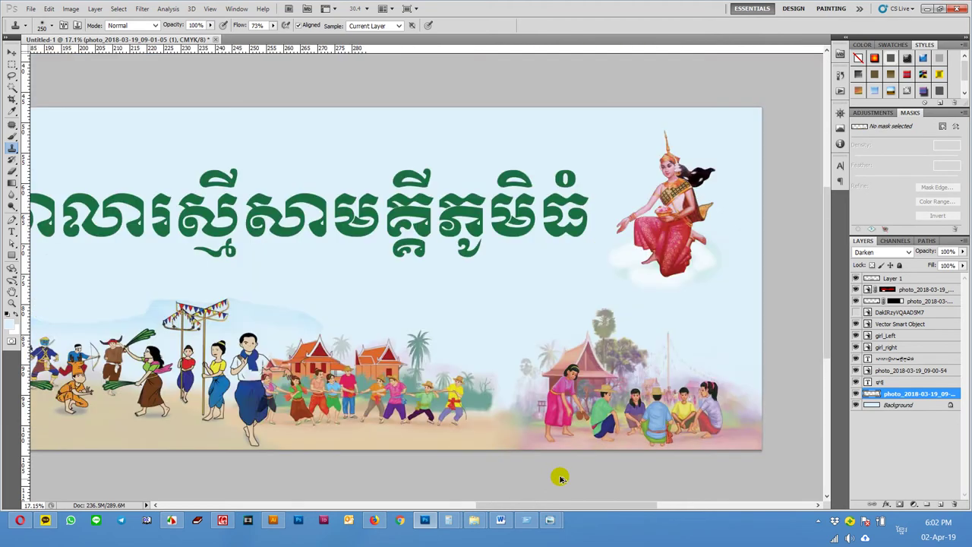
scroll(562, 476, down, 2)
key(v)
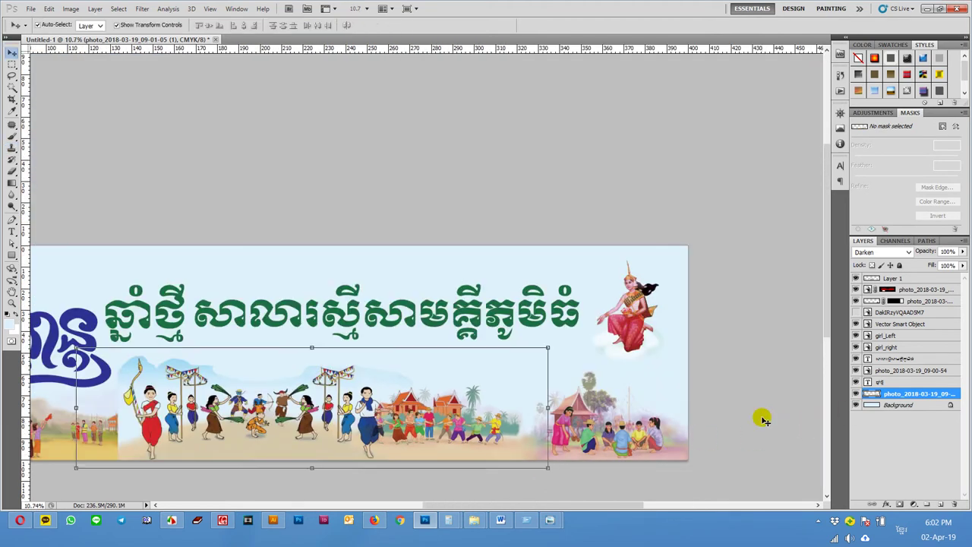
click(688, 422)
drag(688, 422, 747, 391)
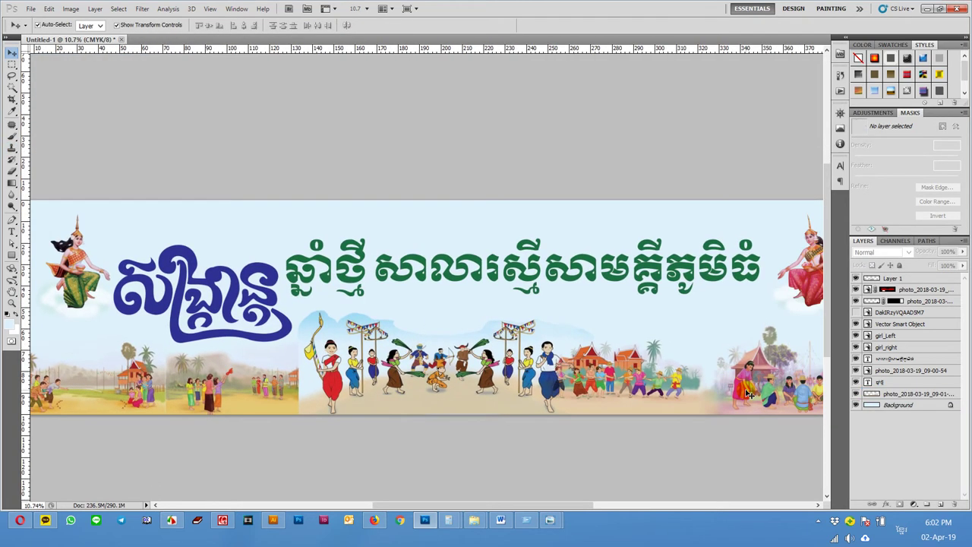
scroll(661, 394, down, 1)
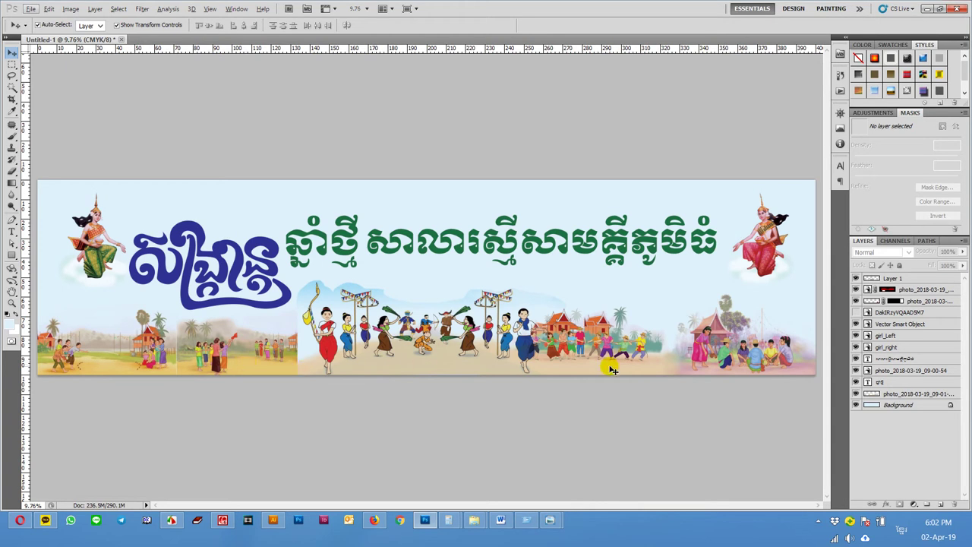
scroll(130, 373, up, 2)
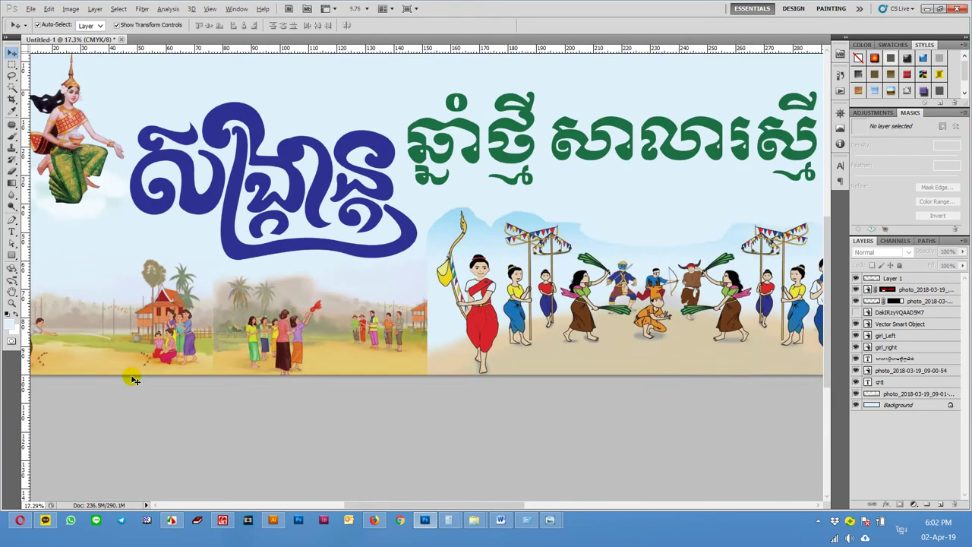
scroll(148, 379, up, 2)
scroll(148, 380, up, 1)
click(345, 311)
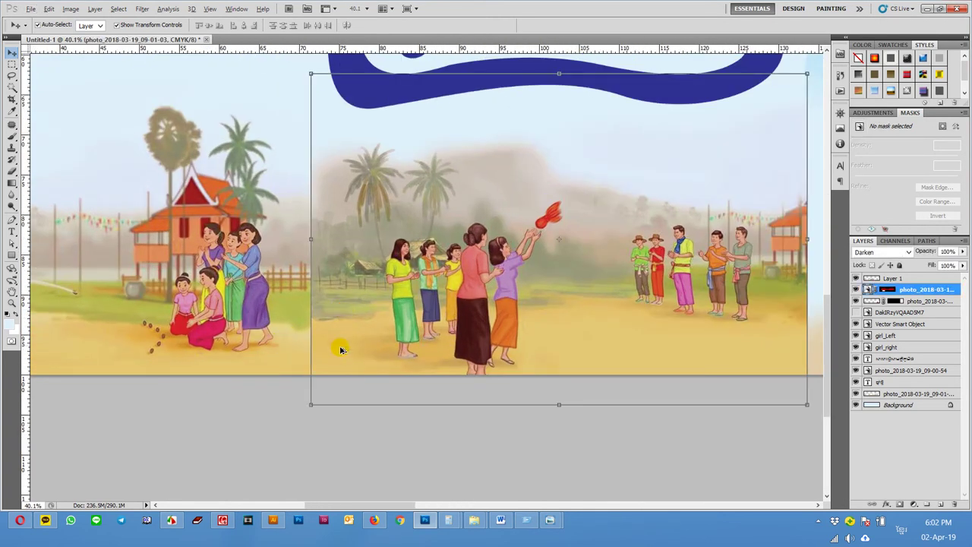
scroll(340, 351, up, 1)
scroll(341, 350, up, 1)
Raise the ball-throwing photo about 20 px, shifting it slightly right.
drag(340, 351, 342, 346)
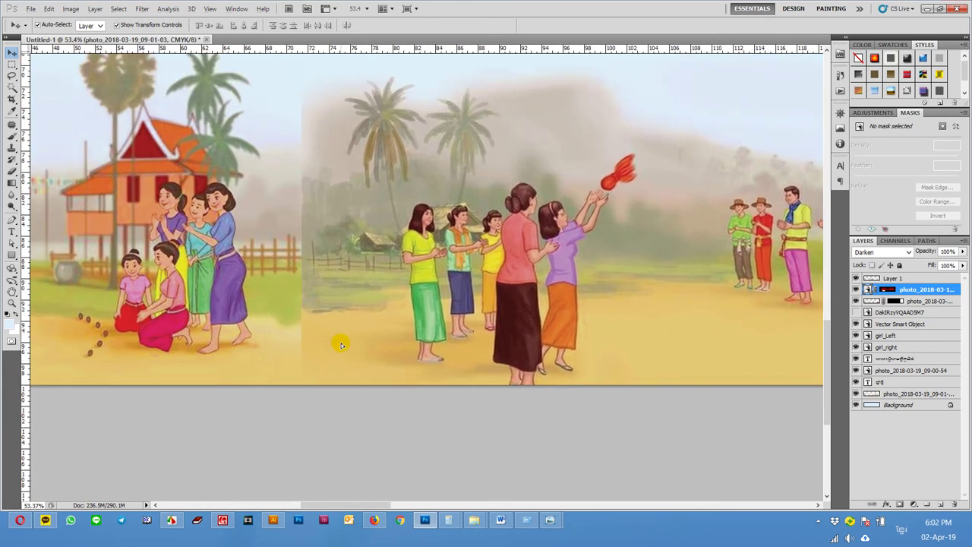
scroll(350, 345, down, 3)
drag(548, 354, 554, 339)
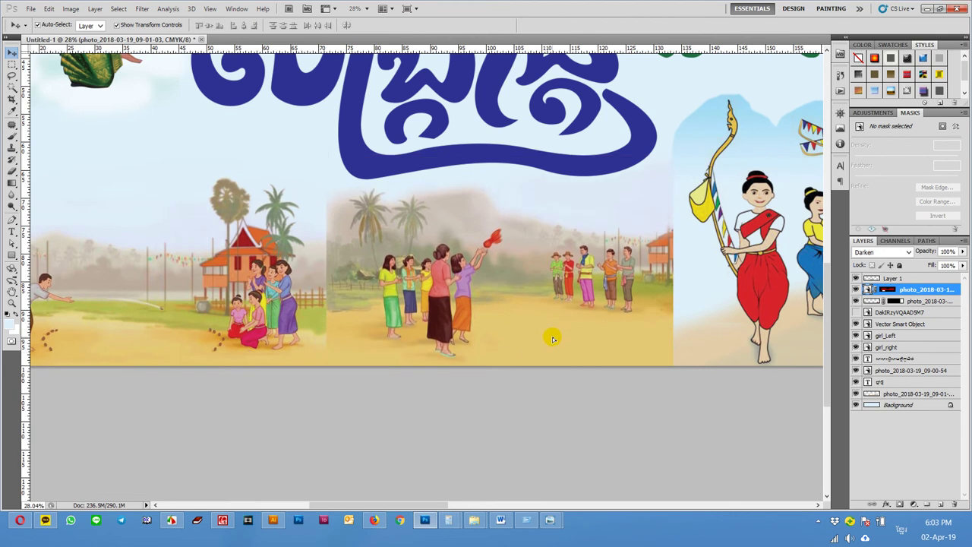
drag(531, 354, 546, 351)
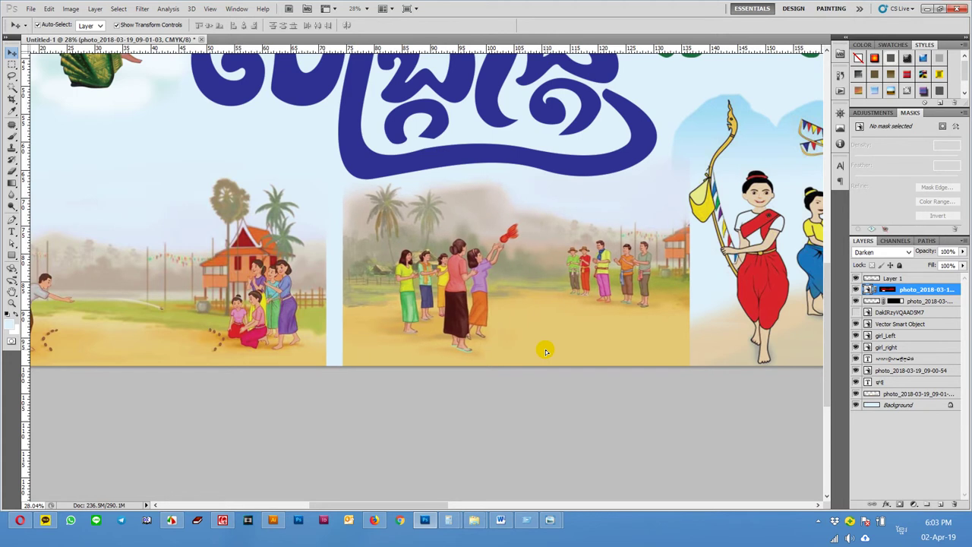
Lift the left village photo about 50 px to line up its bottom.
mouse_move(221, 411)
mouse_down()
mouse_move(447, 413)
mouse_move(421, 416)
mouse_up()
scroll(588, 317, up, 2)
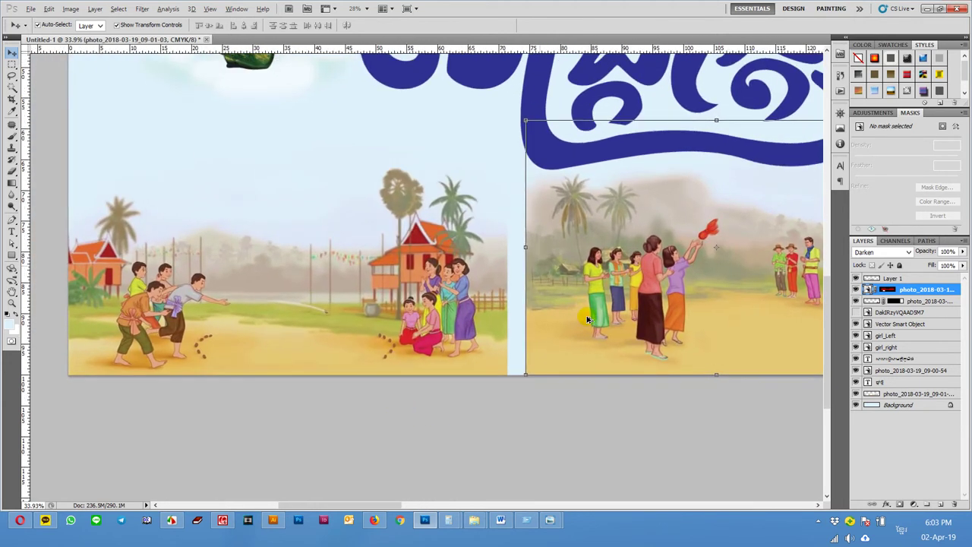
scroll(562, 334, up, 2)
shift+click(410, 380)
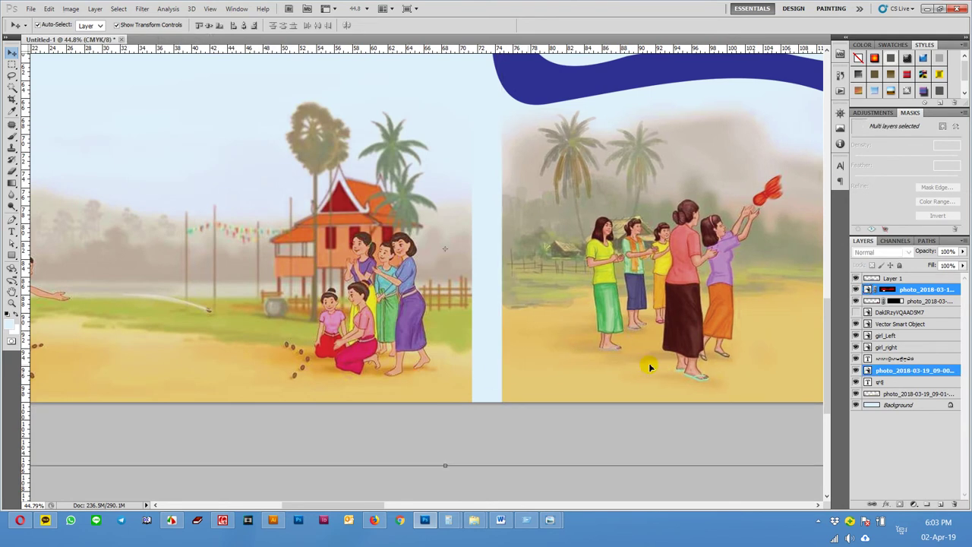
click(440, 423)
mouse_move(438, 360)
mouse_down()
mouse_move(437, 322)
mouse_move(431, 334)
mouse_up()
scroll(437, 322, down, 3)
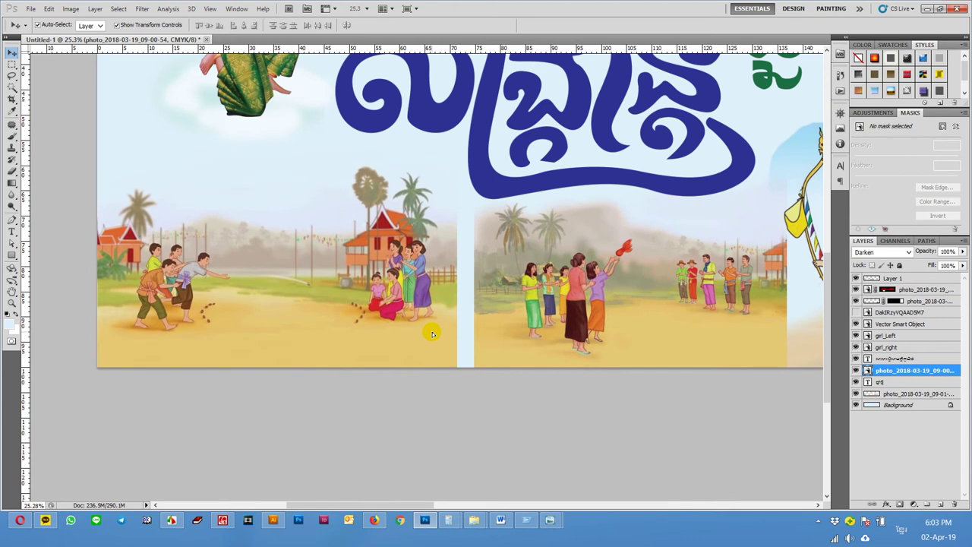
click(541, 350)
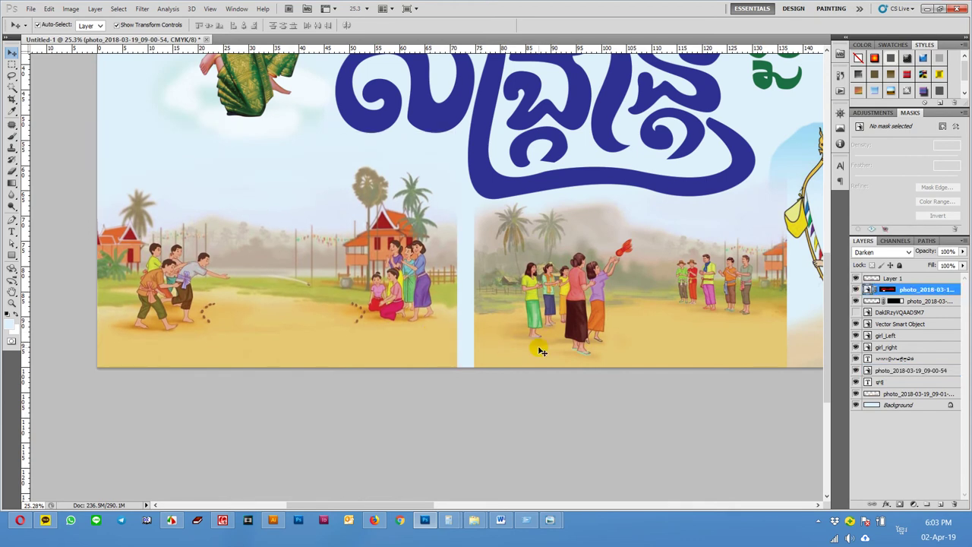
Stretch the ball-throwing photo slightly wider and commit the transform.
drag(627, 441, 497, 433)
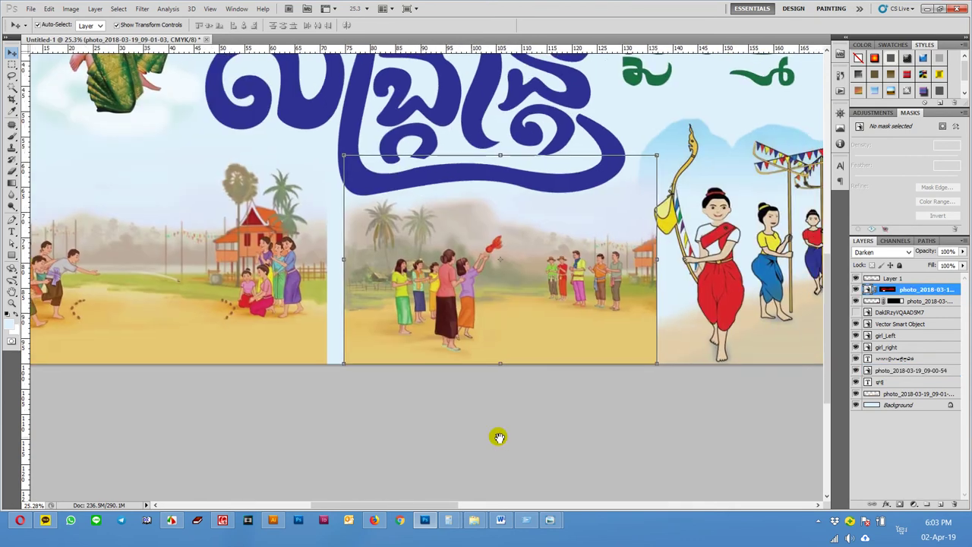
drag(661, 161, 685, 140)
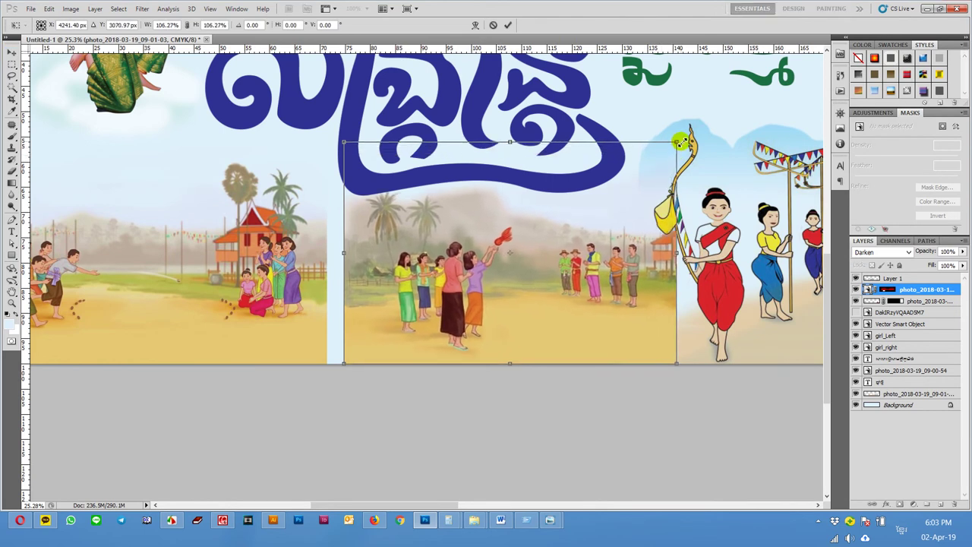
key(Return)
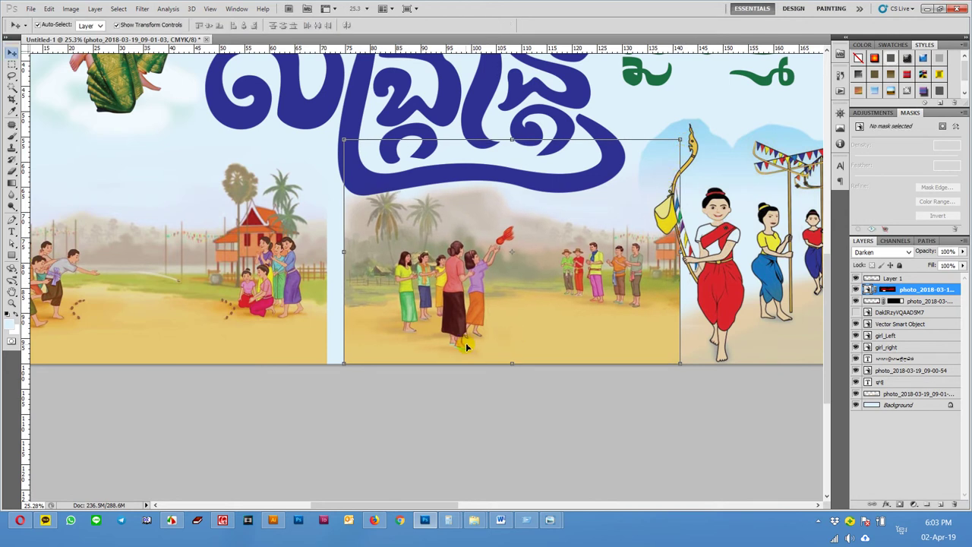
Rasterize both festival photo layers and merge them into one.
ctrl+click(912, 370)
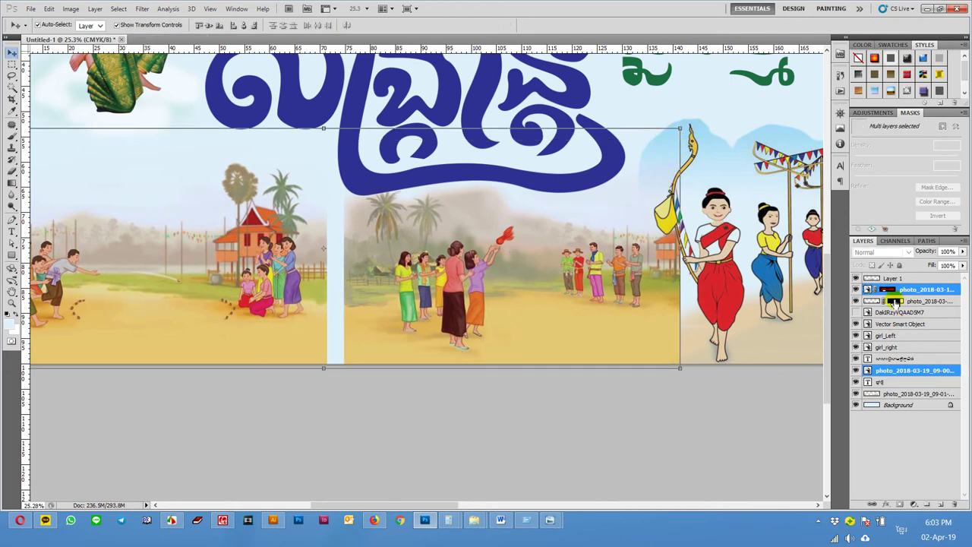
right_click(895, 291)
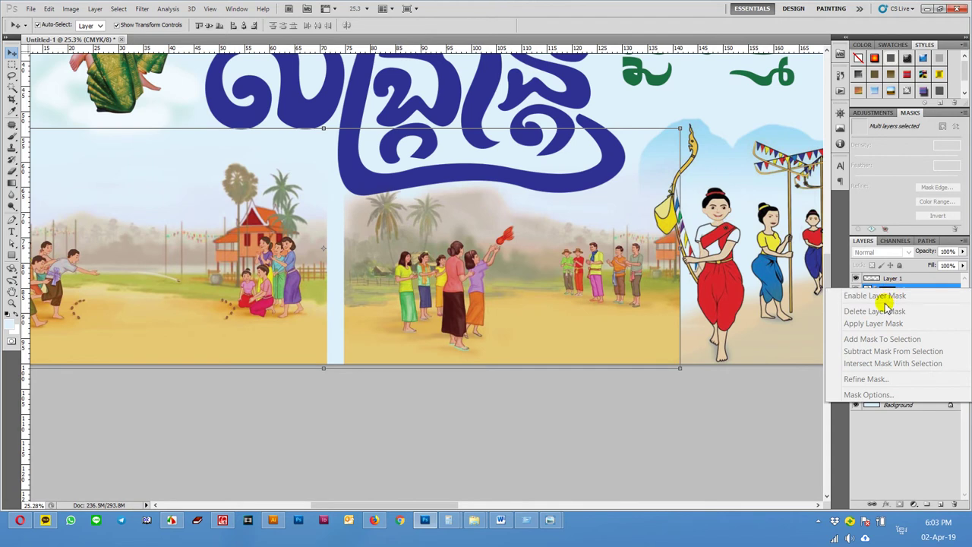
click(725, 430)
right_click(918, 290)
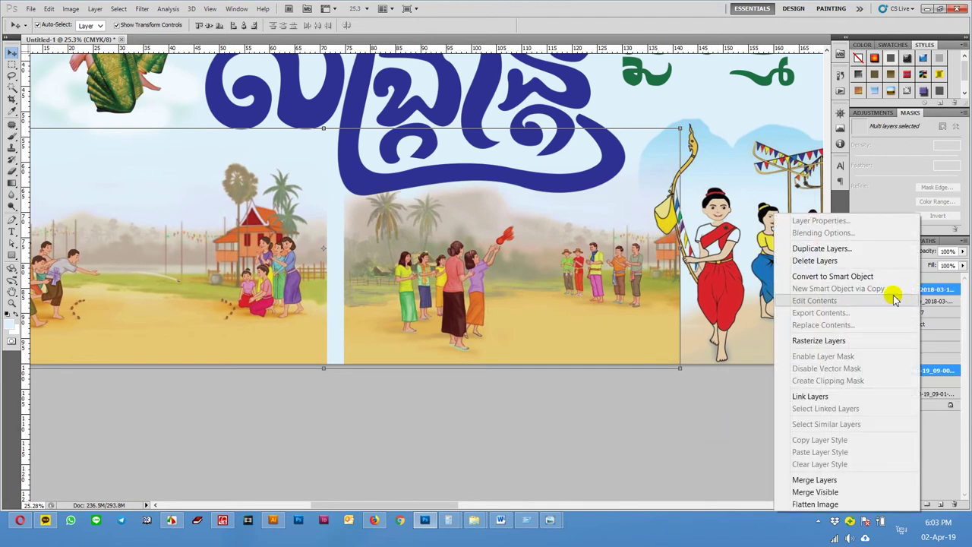
click(838, 342)
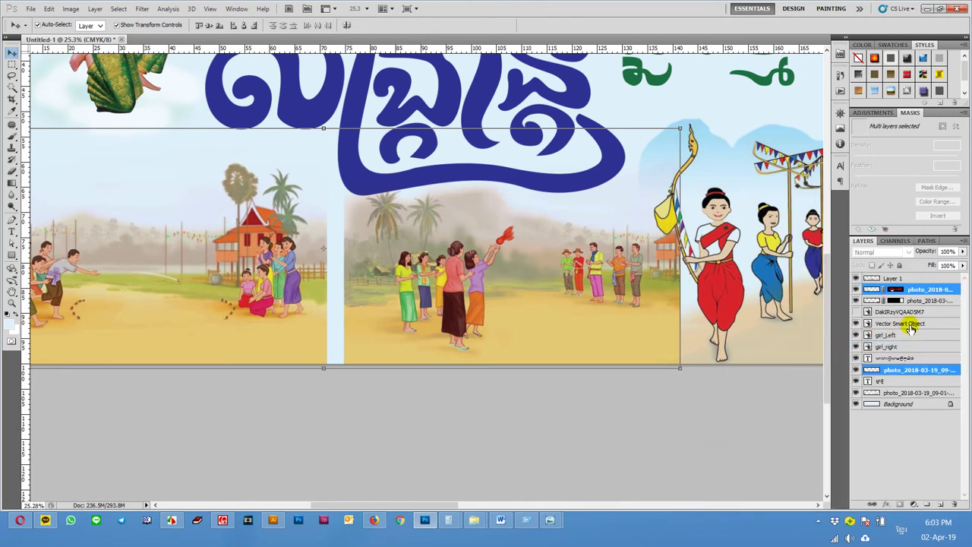
key(ctrl+e)
Set the merged festival photo layer's blend mode to Darken.
shift+click(900, 325)
right_click(905, 365)
click(874, 345)
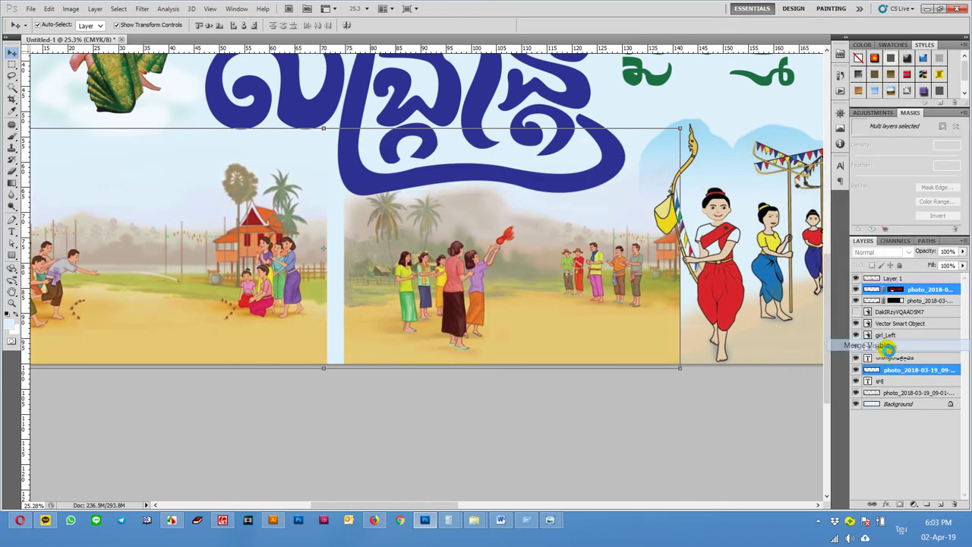
right_click(906, 371)
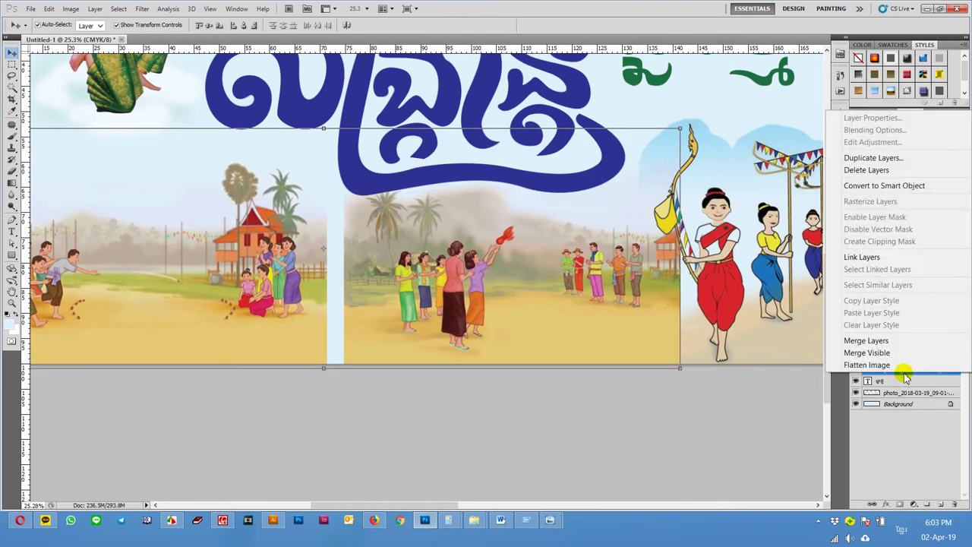
click(889, 341)
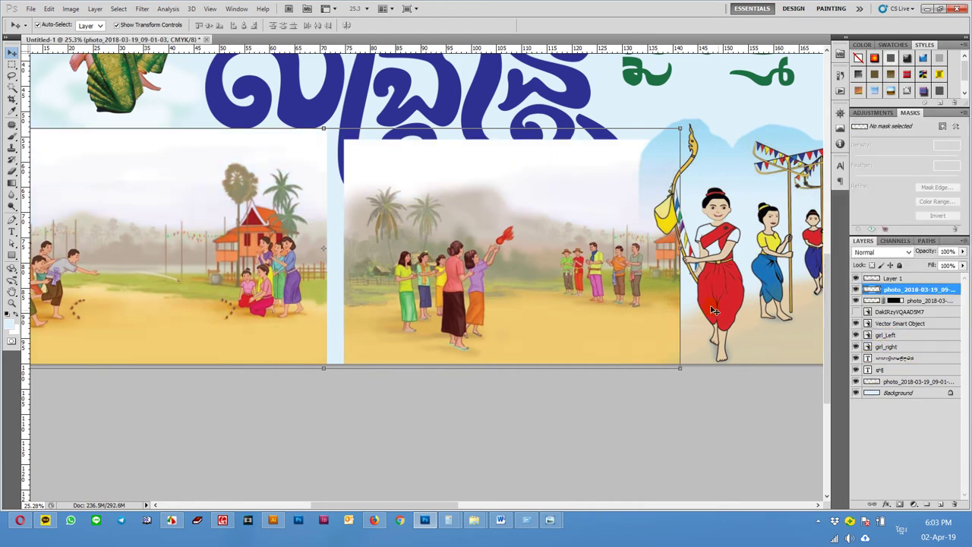
click(904, 254)
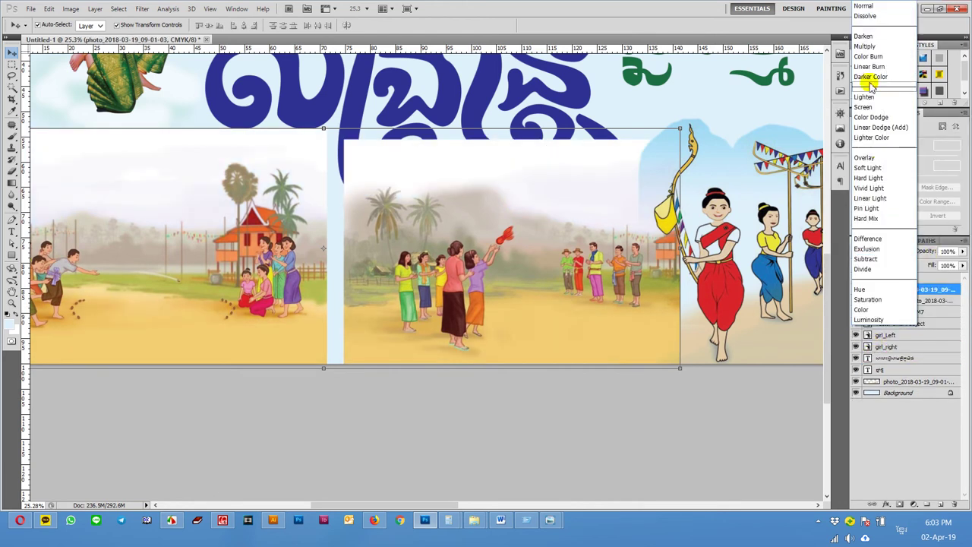
click(862, 33)
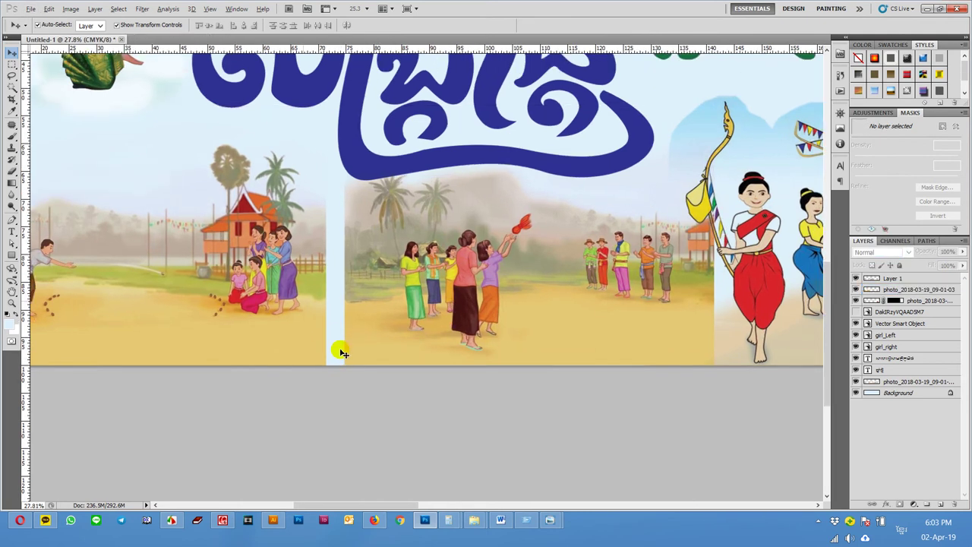
Clone nearby sand over the light-blue gap between the two scenes.
drag(340, 347, 392, 349)
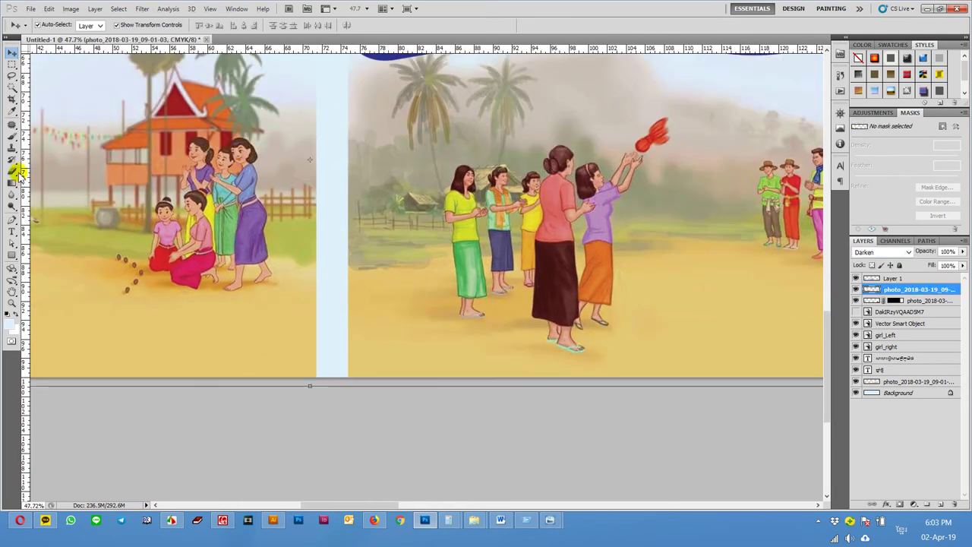
key(s)
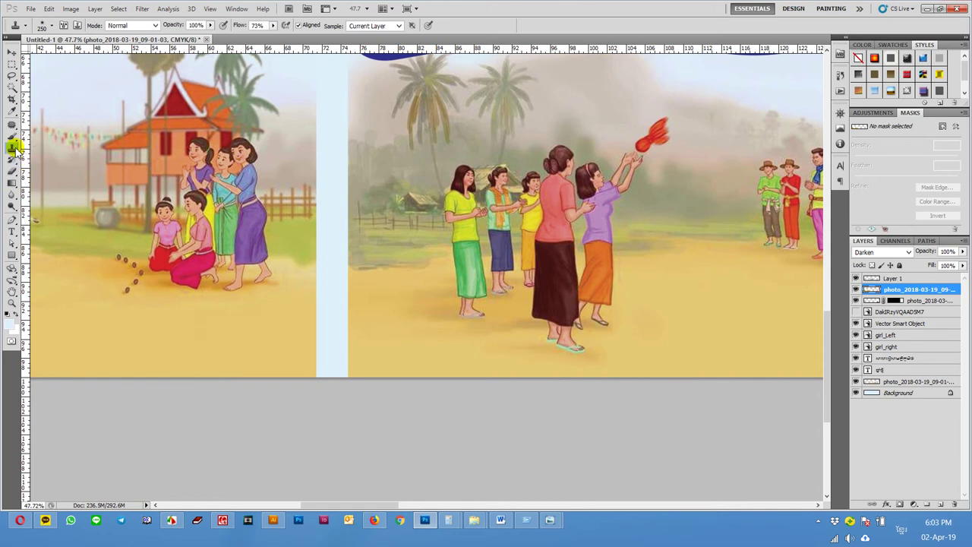
click(20, 148)
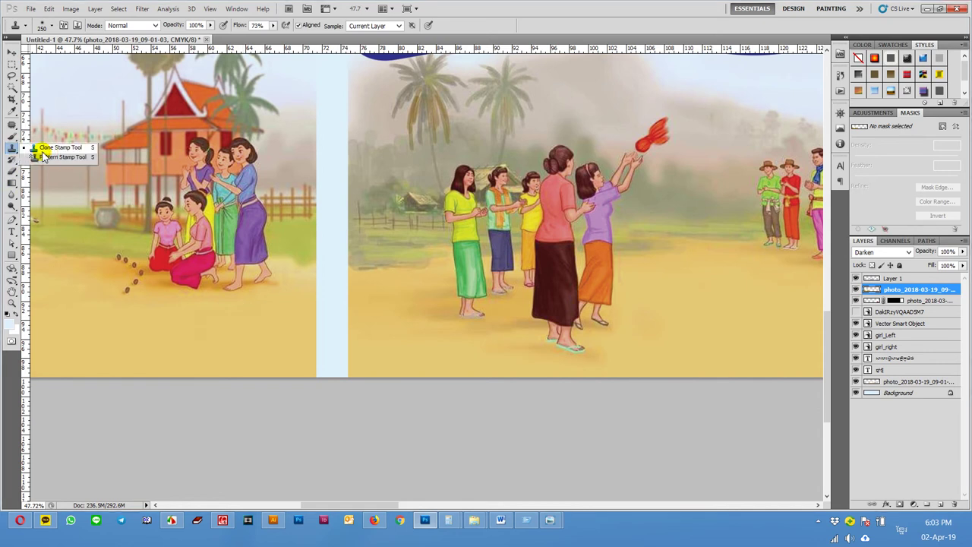
alt+click(286, 323)
drag(309, 299, 312, 323)
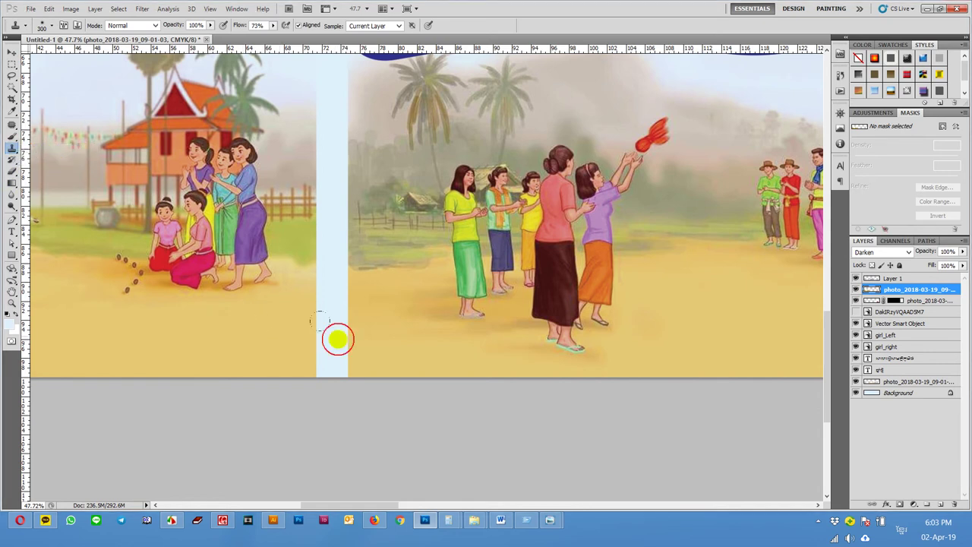
drag(332, 365, 341, 364)
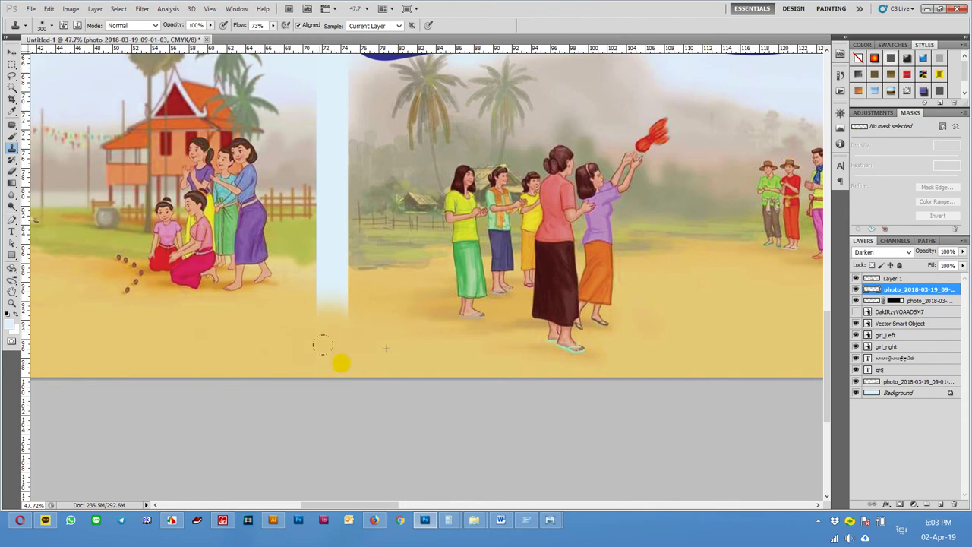
alt+click(284, 336)
drag(337, 304, 307, 286)
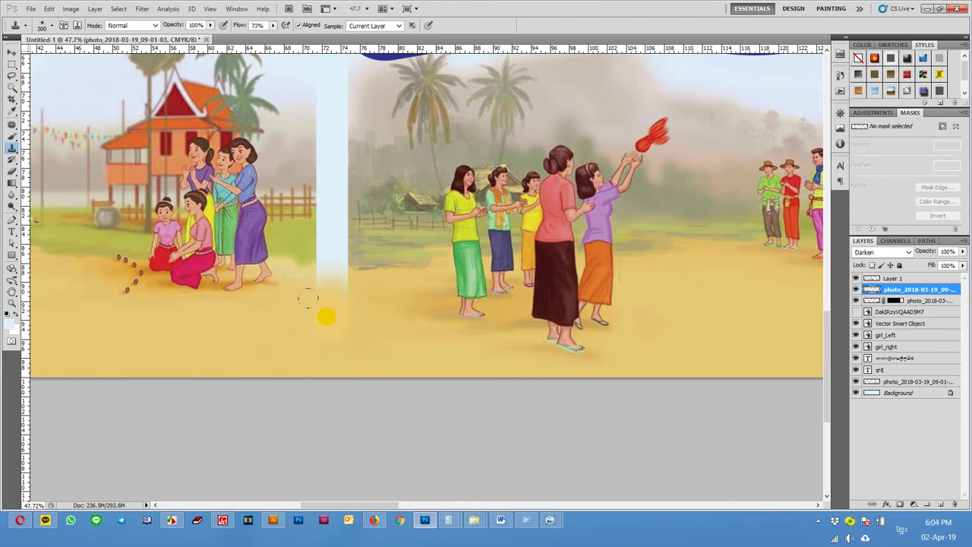
Clone grass over the gap, lower Flow to 50%, and blend in more sand.
alt+scroll(337, 261, up, 3)
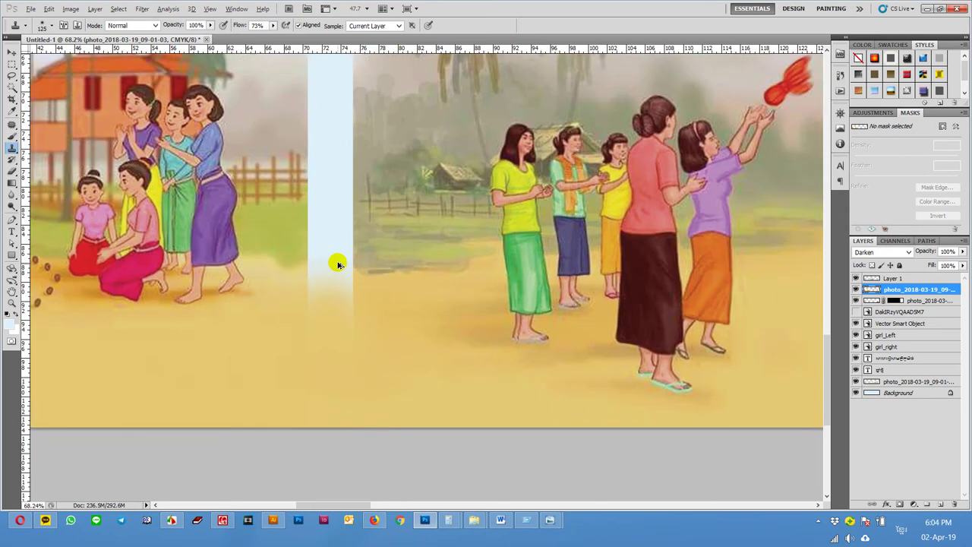
alt+click(296, 243)
mouse_move(304, 250)
mouse_down()
mouse_move(325, 250)
mouse_move(296, 235)
mouse_move(297, 221)
mouse_move(326, 239)
mouse_up()
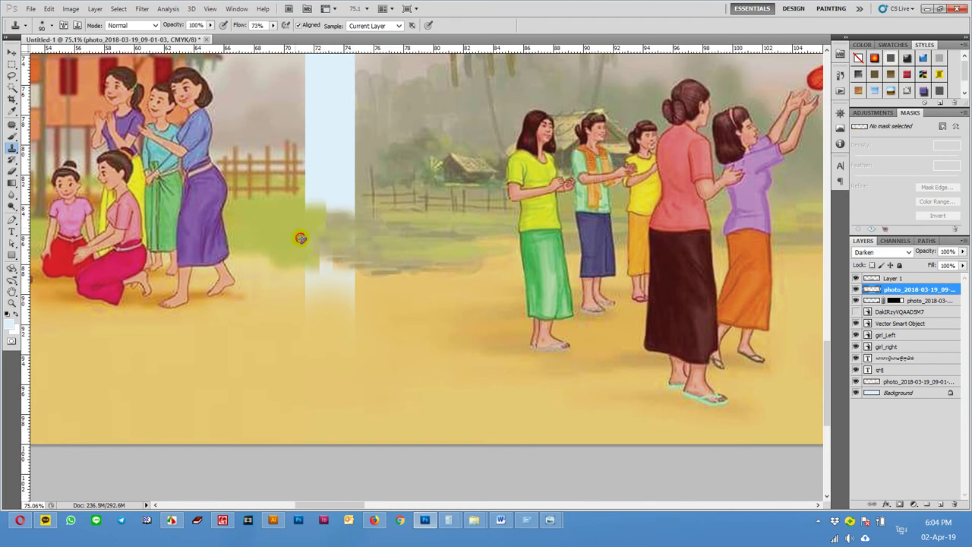
drag(273, 25, 195, 32)
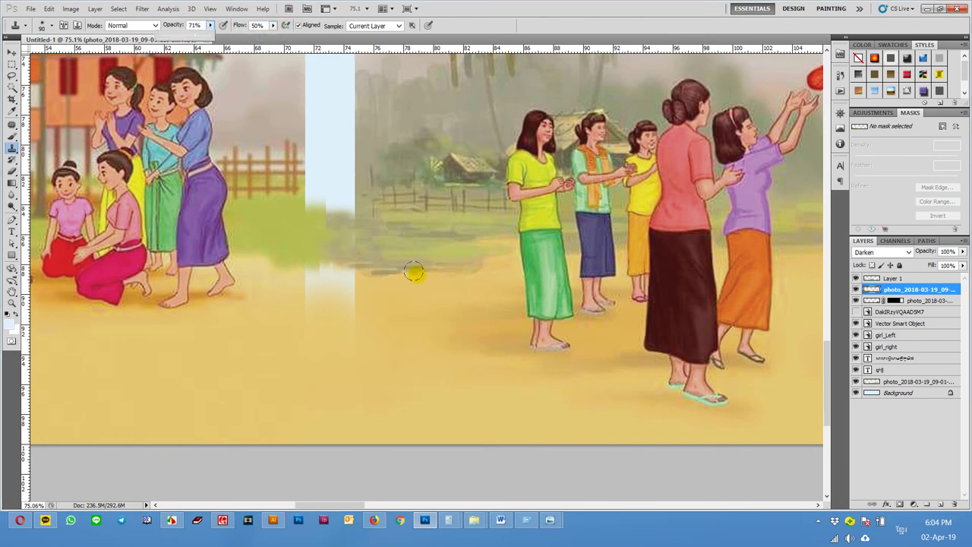
drag(332, 282, 323, 338)
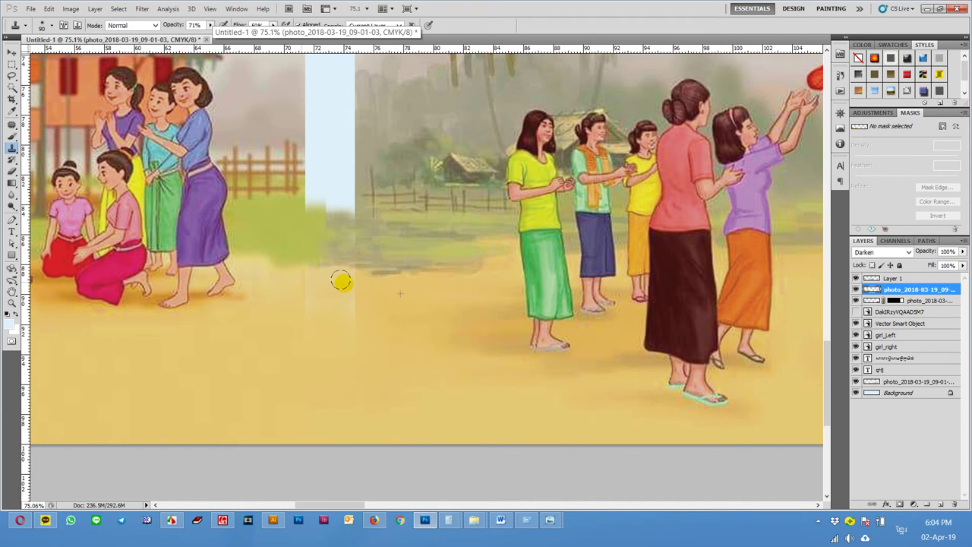
alt+click(373, 343)
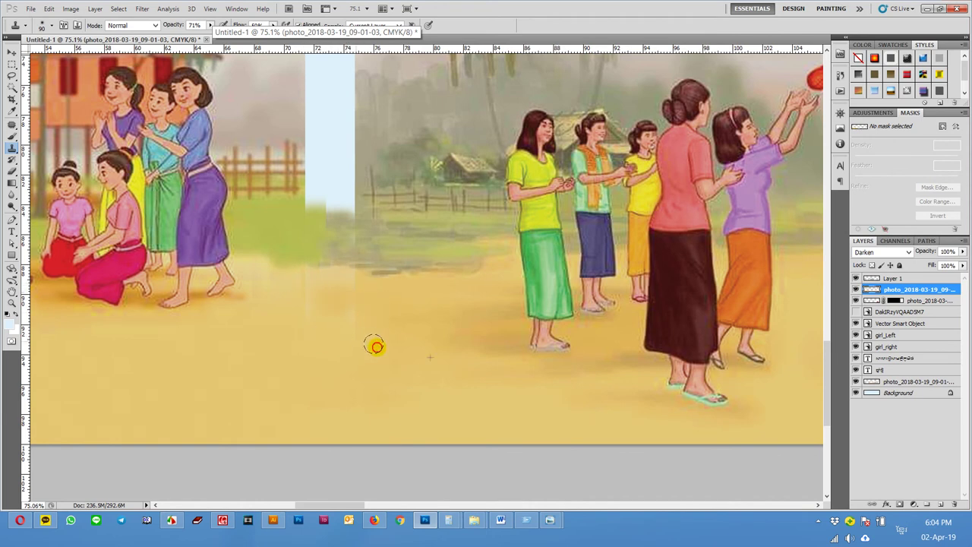
drag(355, 298, 316, 326)
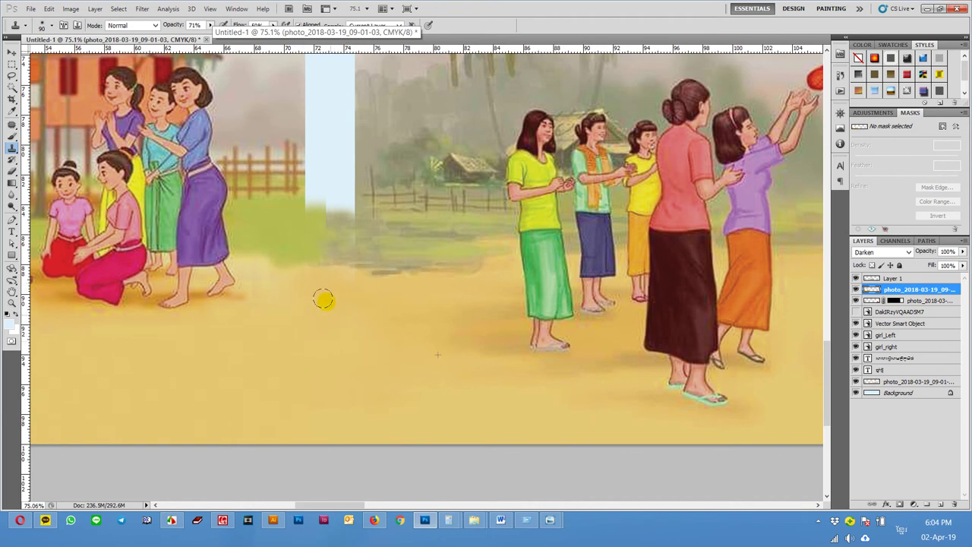
Clone green grass and fence into the remaining gap.
alt+click(304, 230)
drag(342, 220, 419, 230)
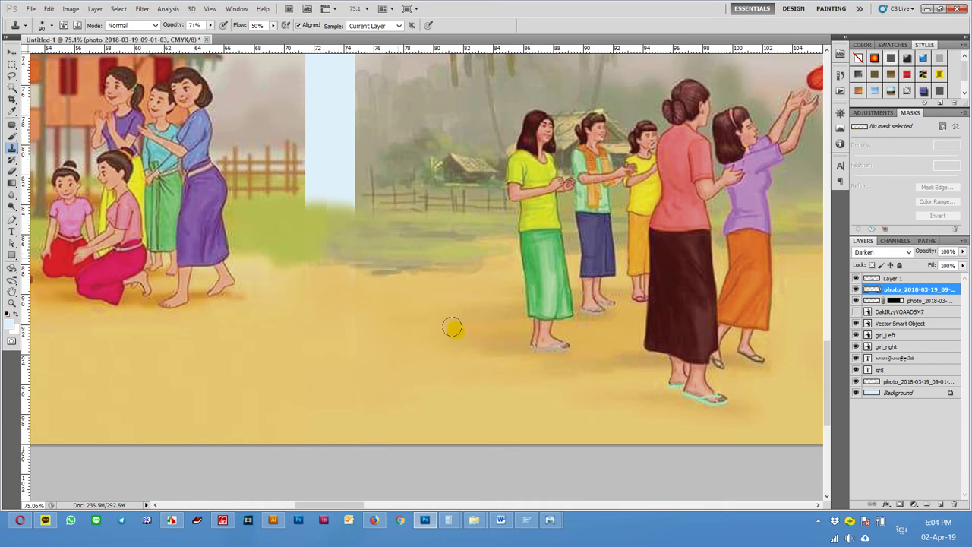
drag(366, 304, 402, 370)
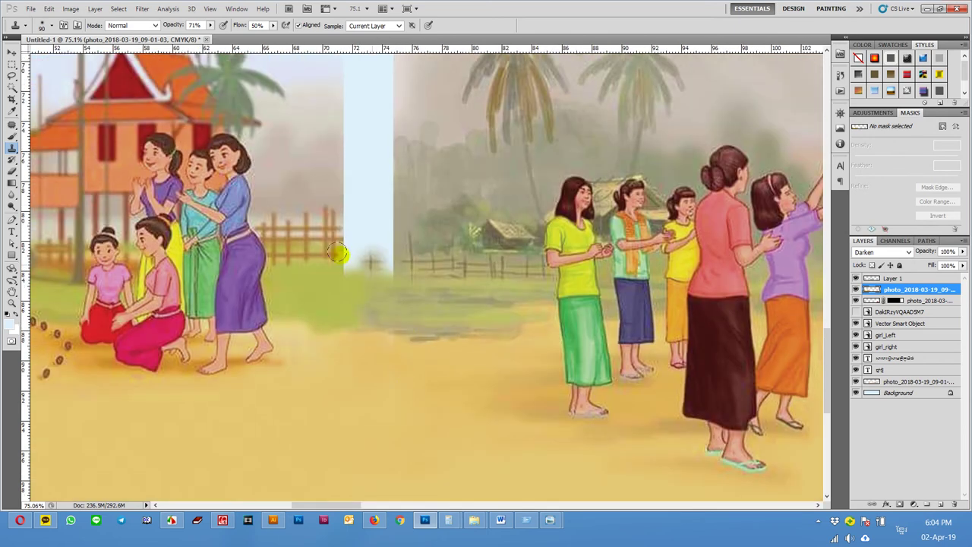
drag(386, 256, 346, 255)
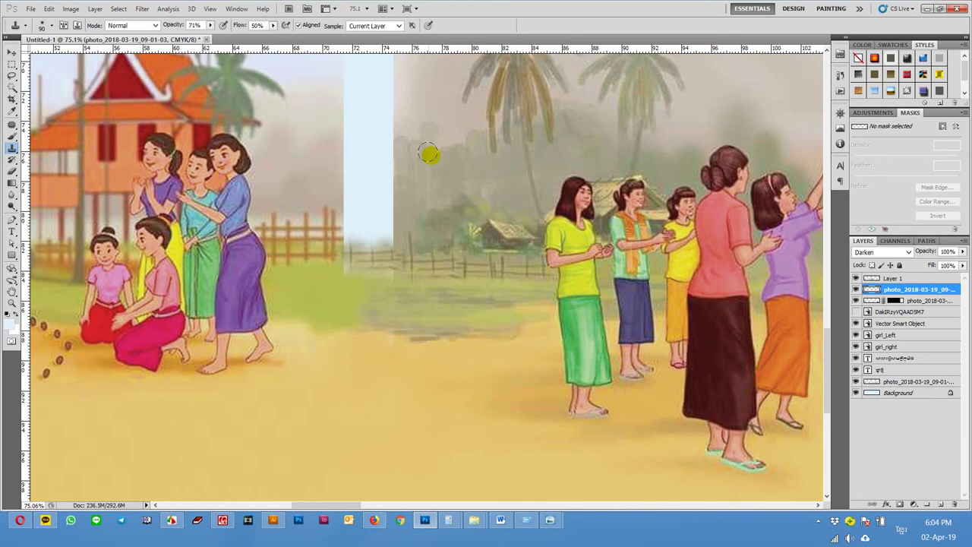
drag(434, 92, 436, 219)
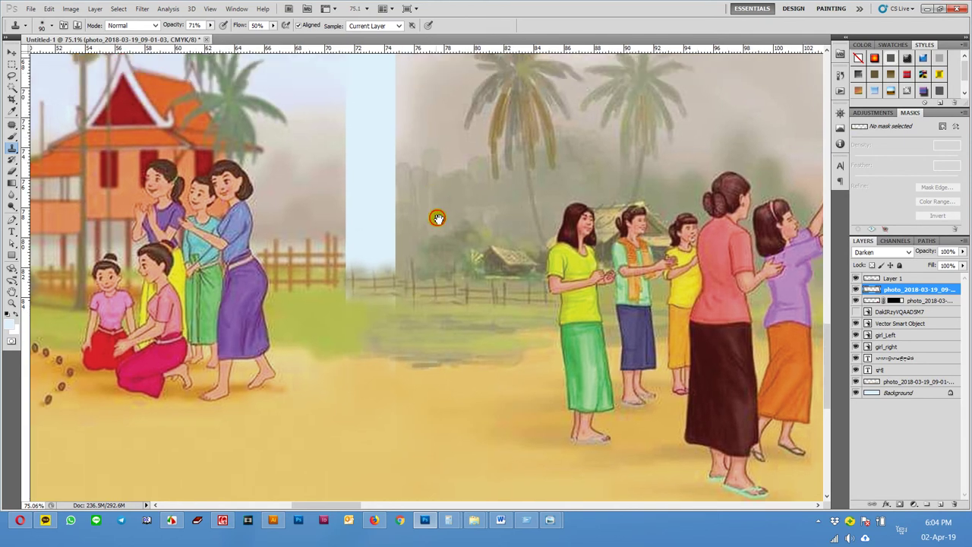
key(bracketright)
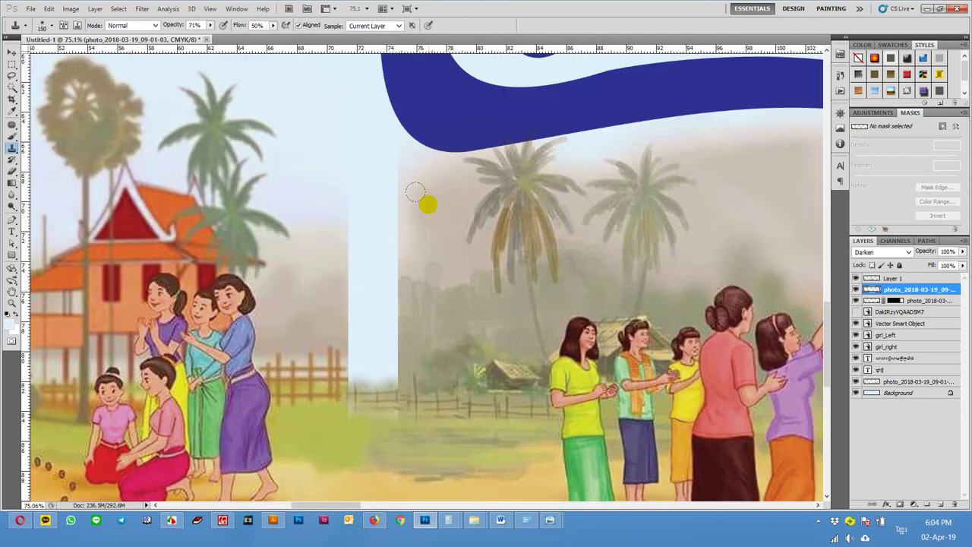
Clone hazy background over the light sky strip between the scenes.
alt+click(430, 208)
mouse_move(401, 196)
mouse_down()
mouse_move(380, 211)
mouse_move(373, 197)
mouse_move(367, 204)
mouse_move(360, 251)
mouse_move(369, 238)
mouse_up()
alt+click(416, 240)
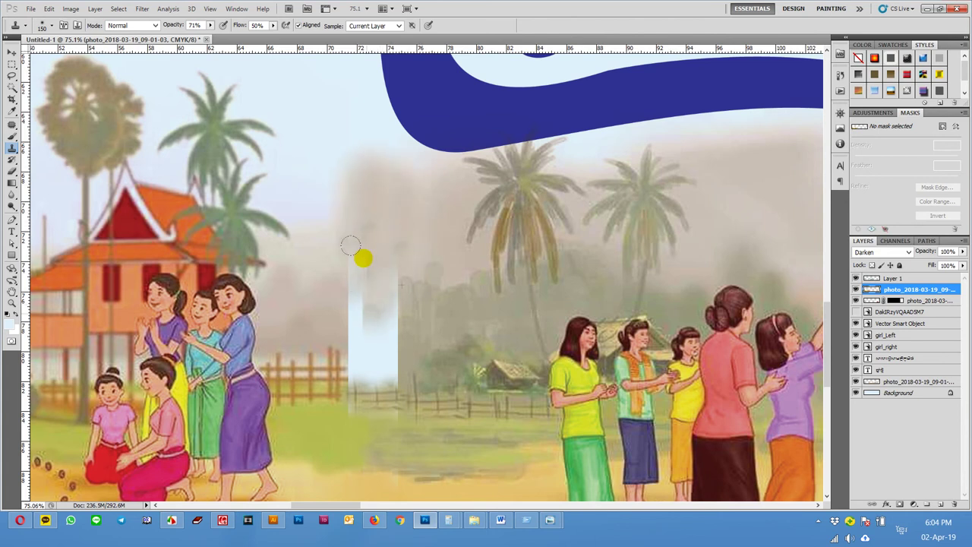
alt+click(325, 310)
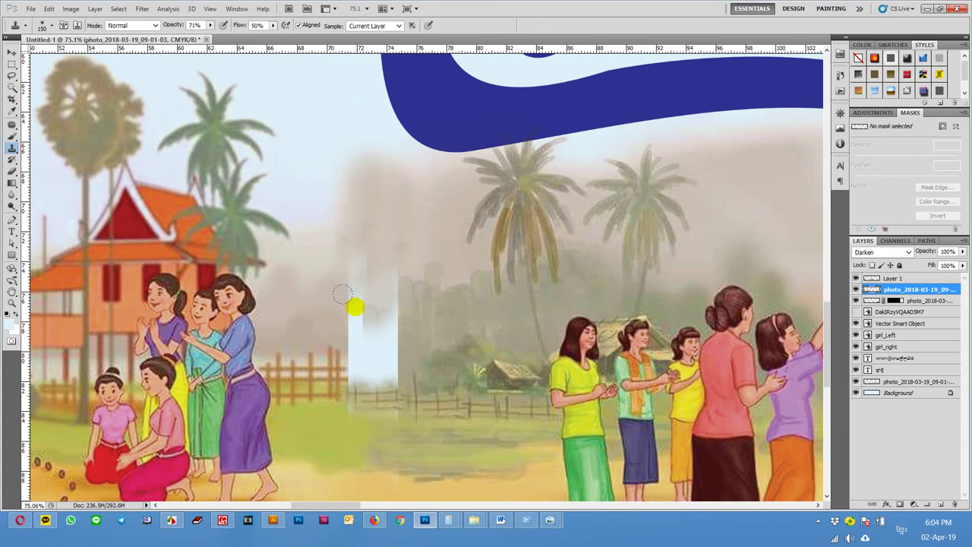
drag(347, 271, 357, 236)
alt+click(425, 336)
mouse_move(399, 336)
mouse_down()
mouse_move(383, 341)
mouse_move(375, 370)
mouse_move(373, 330)
mouse_move(364, 343)
mouse_up()
alt+click(370, 263)
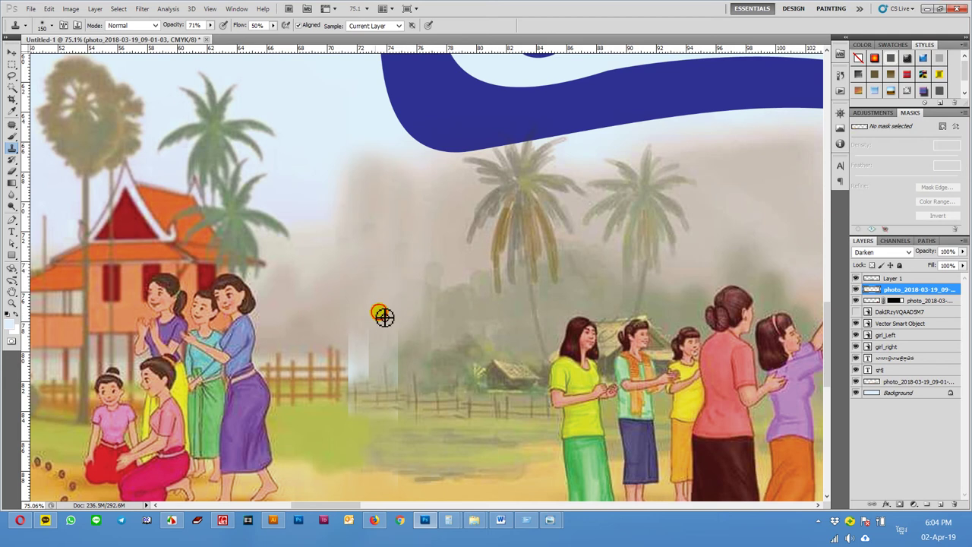
Clone detail along the fence seam, green over pale grass, and mist over the vertical seam.
click(378, 342)
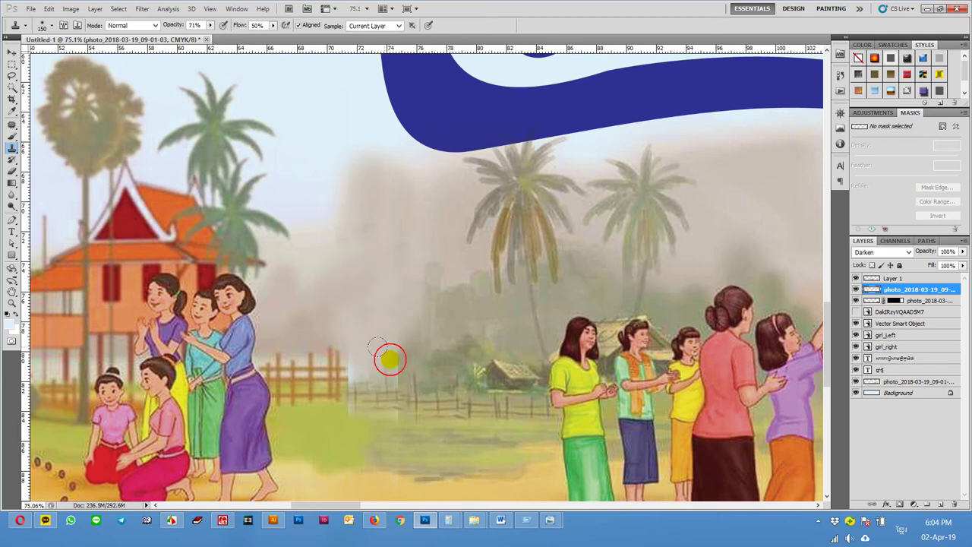
click(349, 381)
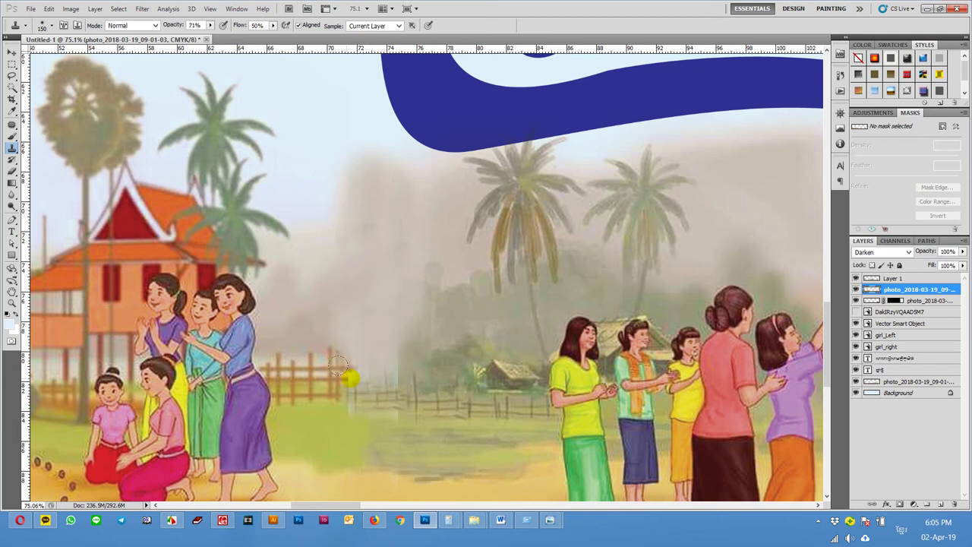
drag(337, 365, 373, 372)
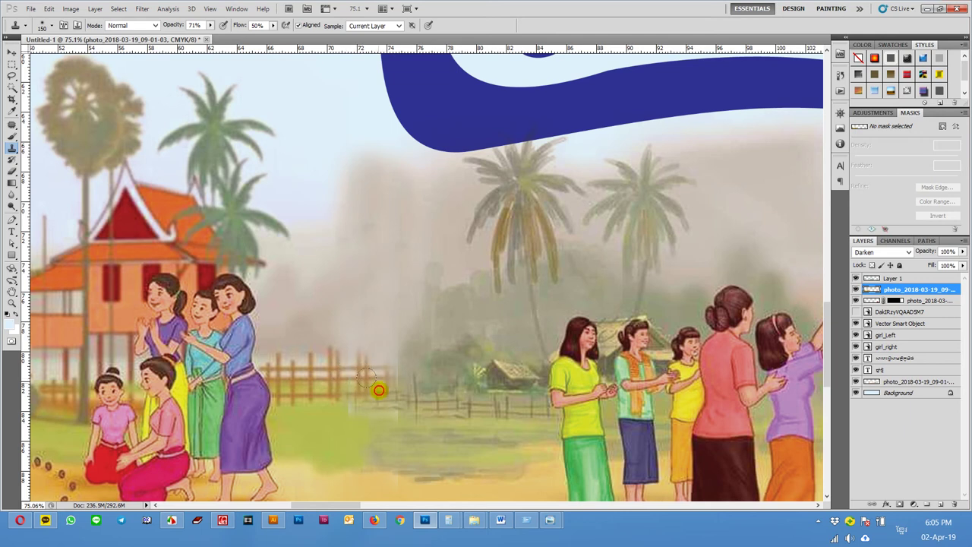
mouse_move(361, 408)
mouse_down()
mouse_move(354, 424)
mouse_move(386, 423)
mouse_up()
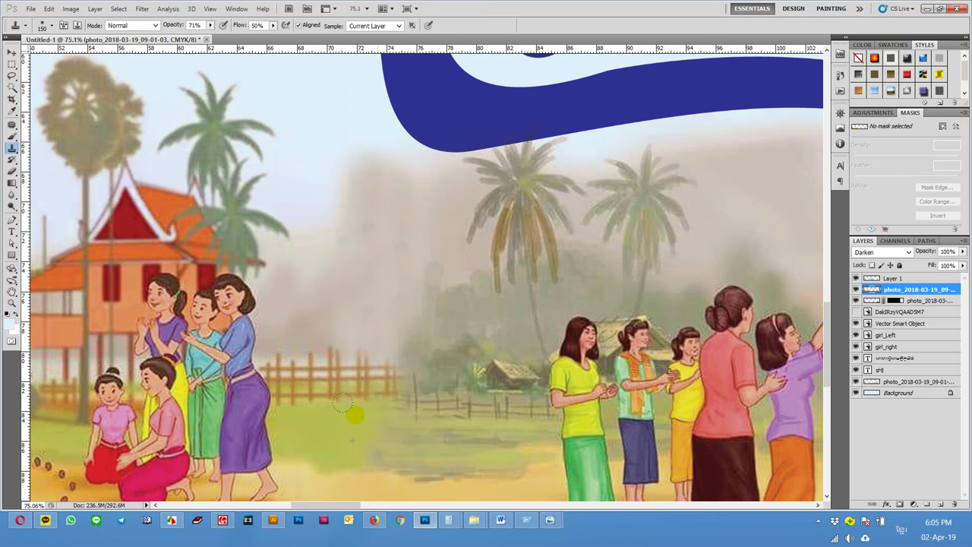
click(403, 378)
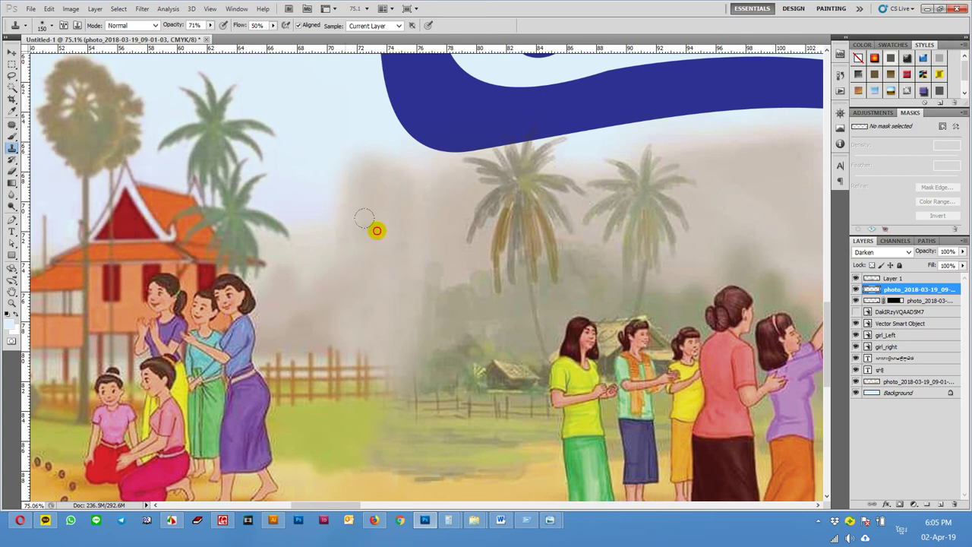
drag(366, 202, 380, 278)
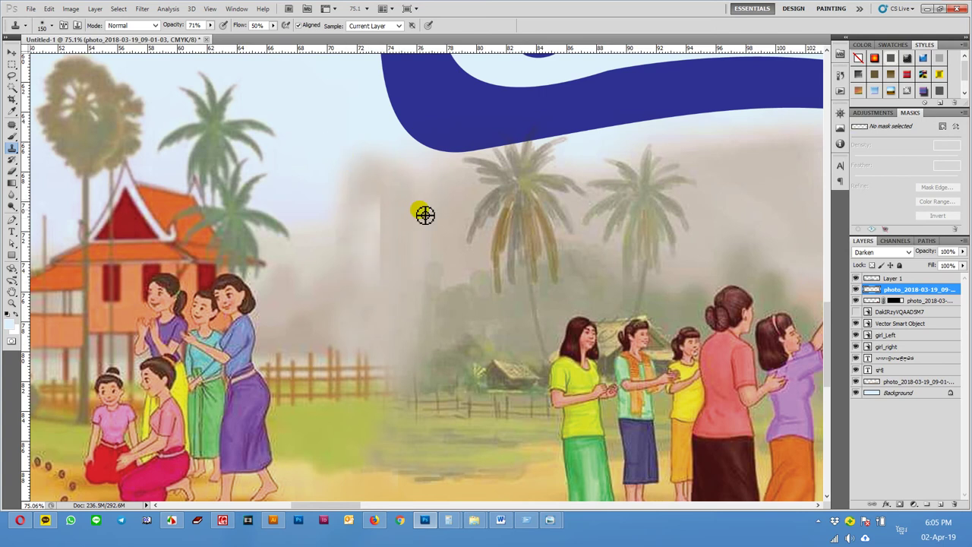
click(373, 246)
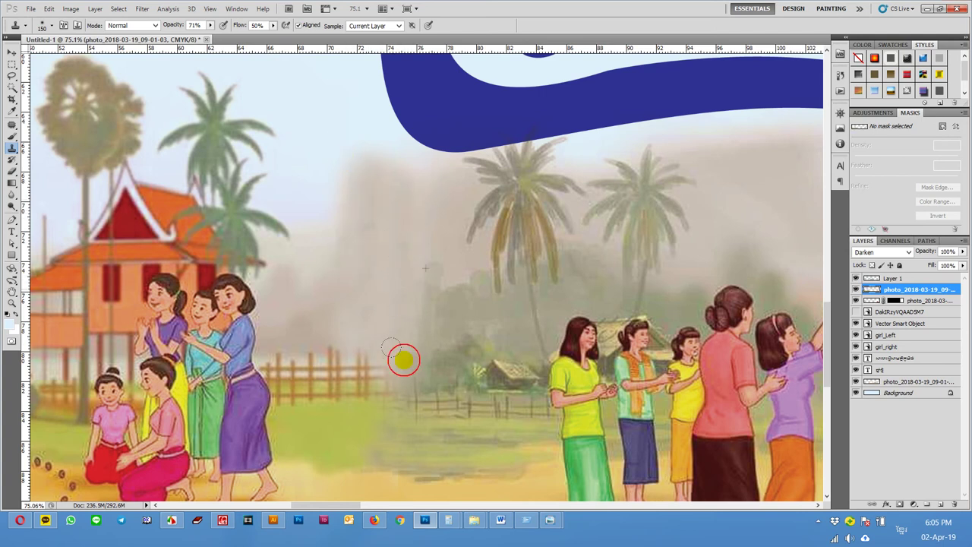
drag(433, 389, 366, 318)
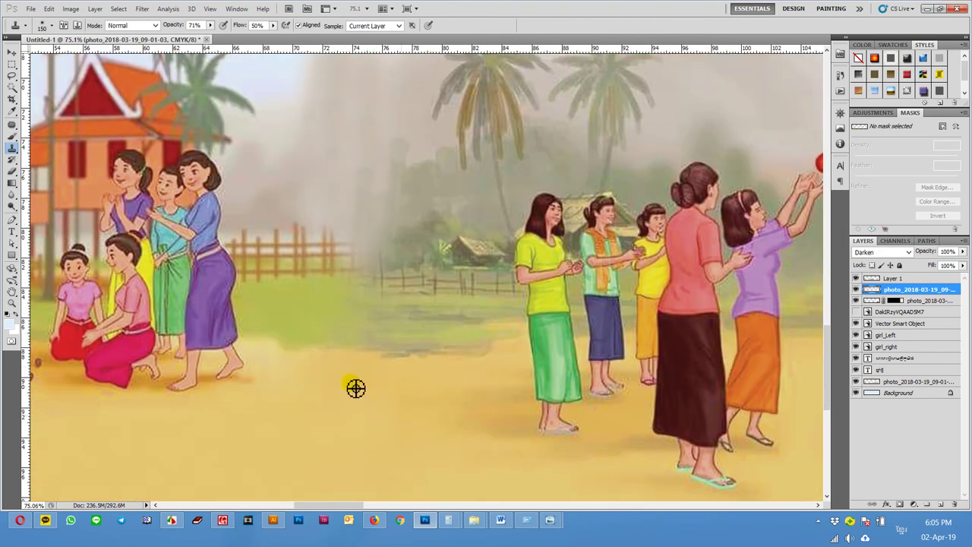
Duplicate the festival photo layer and try Normal blending on the copy, then undo it.
key(ctrl+j)
scroll(412, 369, down, 3)
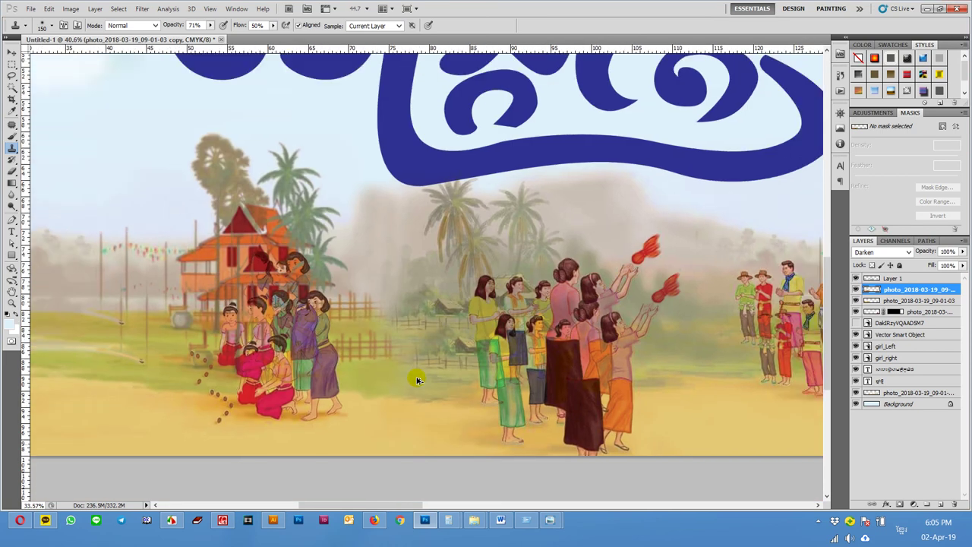
scroll(417, 380, down, 2)
scroll(419, 373, down, 2)
scroll(520, 401, up, 2)
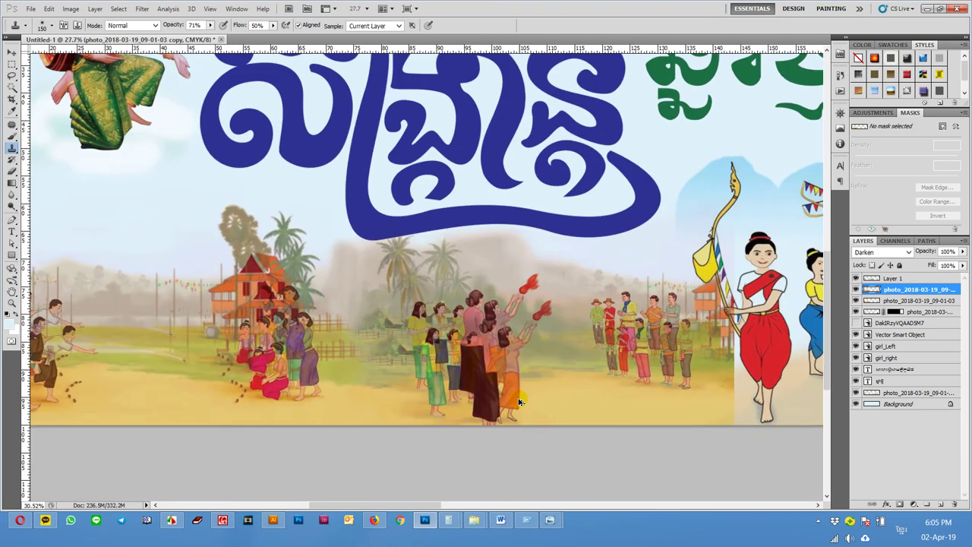
scroll(520, 401, up, 1)
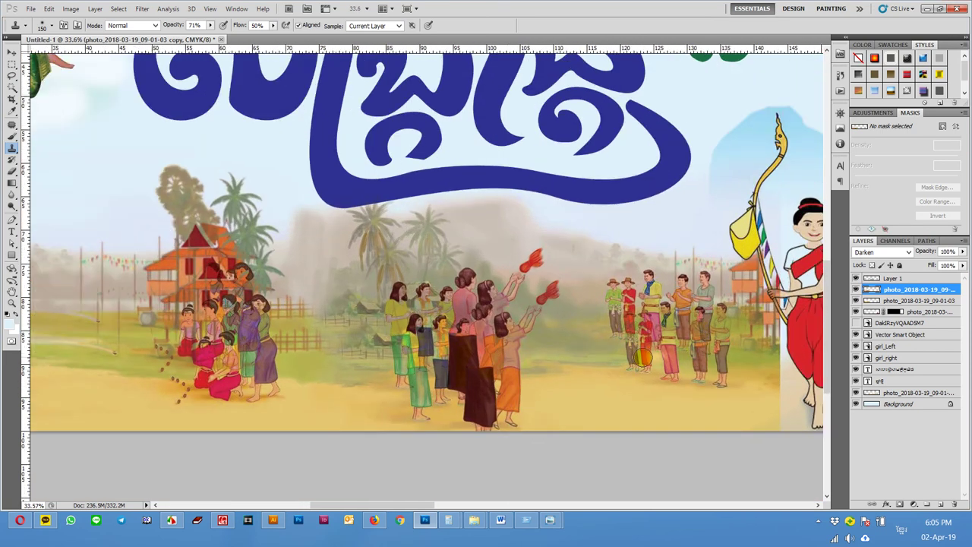
key(v)
click(910, 252)
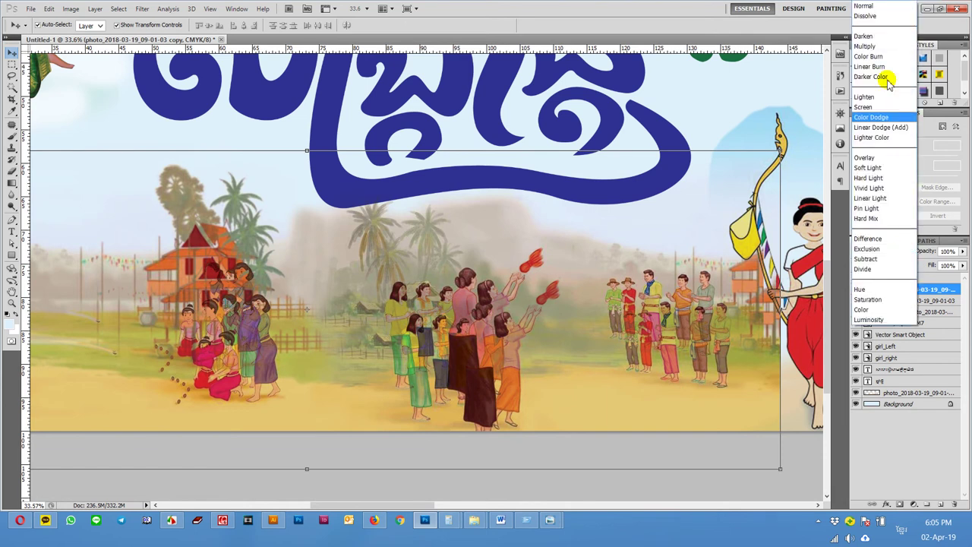
click(869, 10)
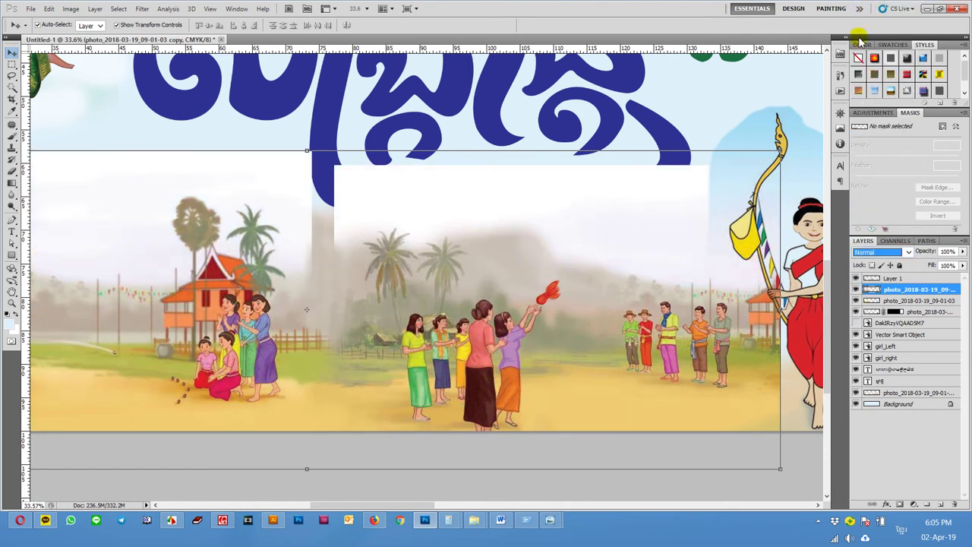
key(ctrl+z)
Compare the photo copy by toggling its visibility, then shift it up, right, and nudge left.
click(774, 490)
click(916, 289)
click(857, 312)
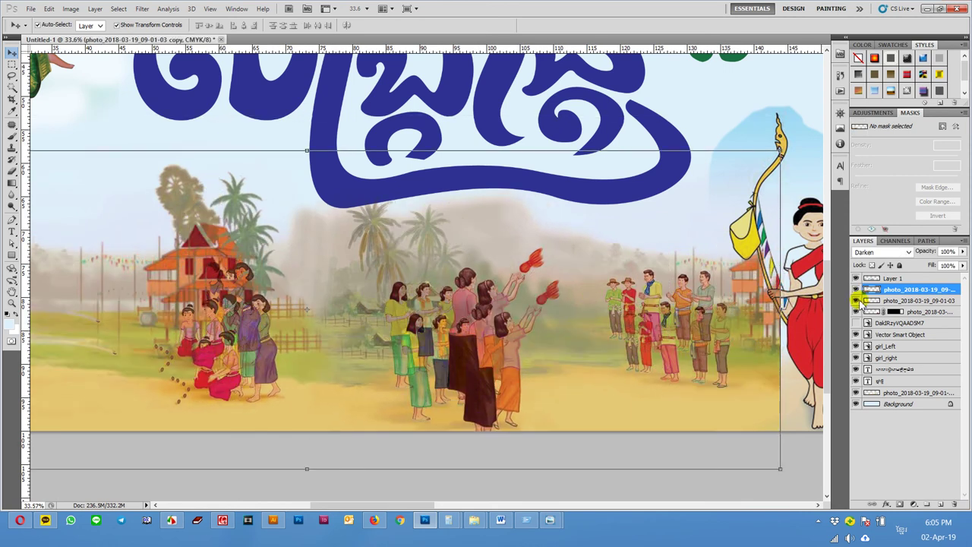
click(857, 301)
click(856, 301)
drag(521, 380, 529, 360)
scroll(529, 360, down, 2)
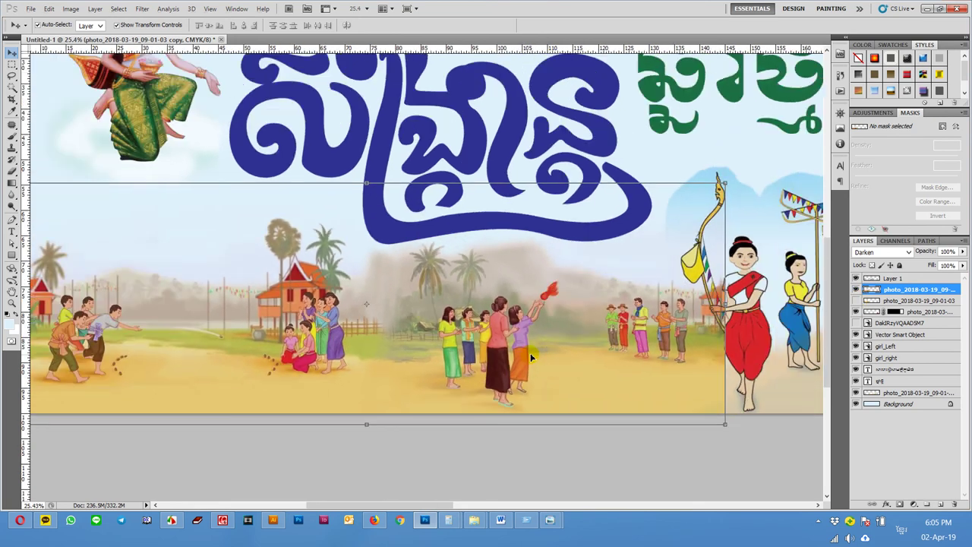
scroll(601, 355, up, 1)
key(shift+Left)
key(shift+Left)
key(shift+Left)
key(shift+Left)
key(shift+Left)
key(shift+Left)
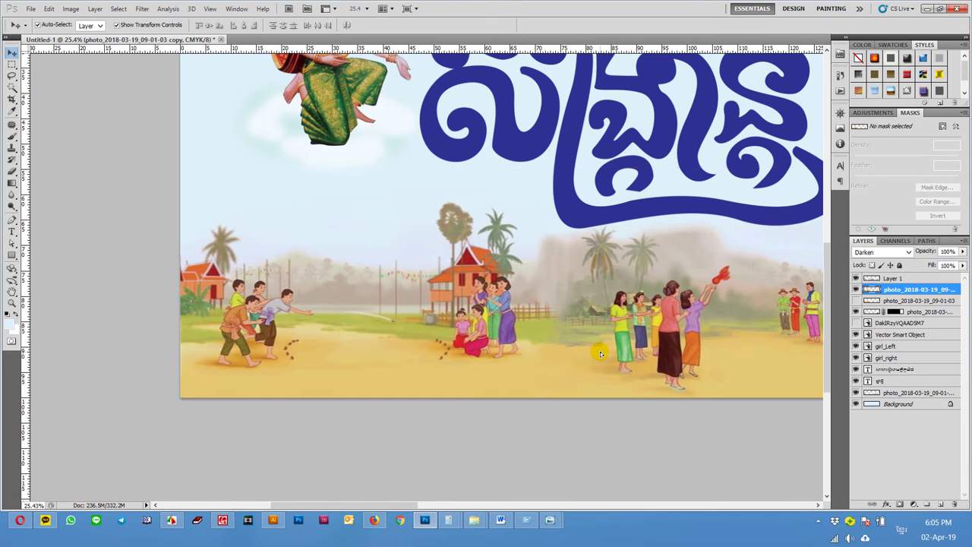
Delete the extra Darken photo layer, leaving the remaining photo layer visible.
click(856, 289)
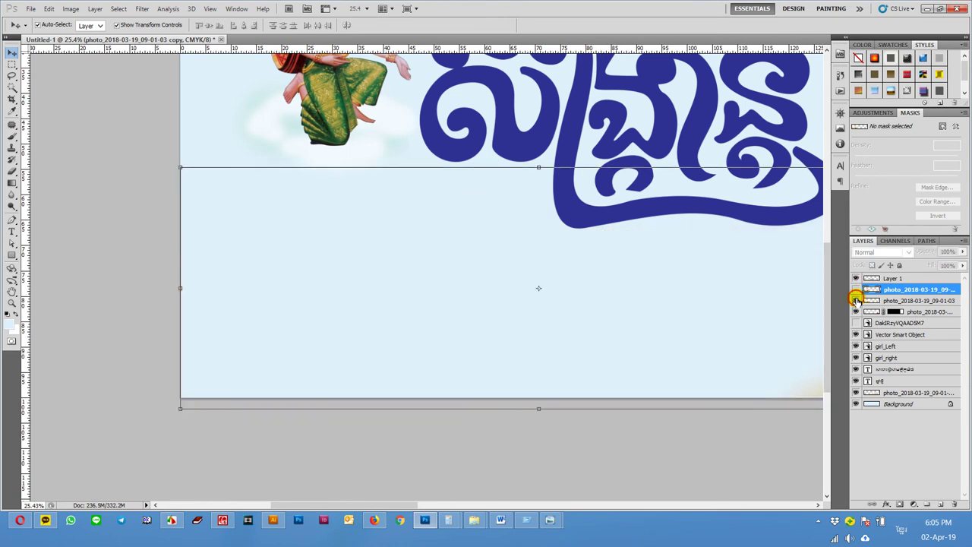
click(597, 348)
scroll(601, 416, right, 3)
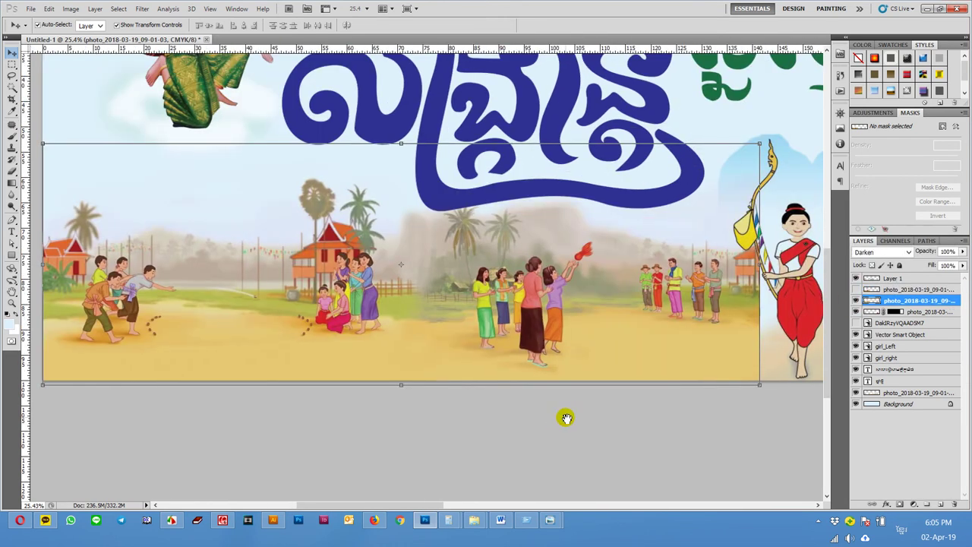
key(Delete)
click(857, 290)
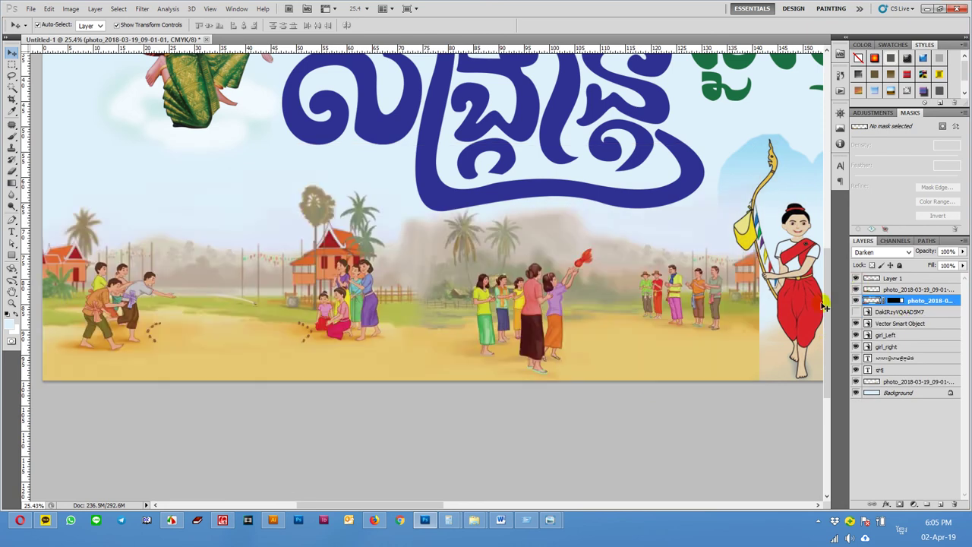
Duplicate the remaining photo layer and move the copy slightly up toward the right dancer.
key(ctrl+j)
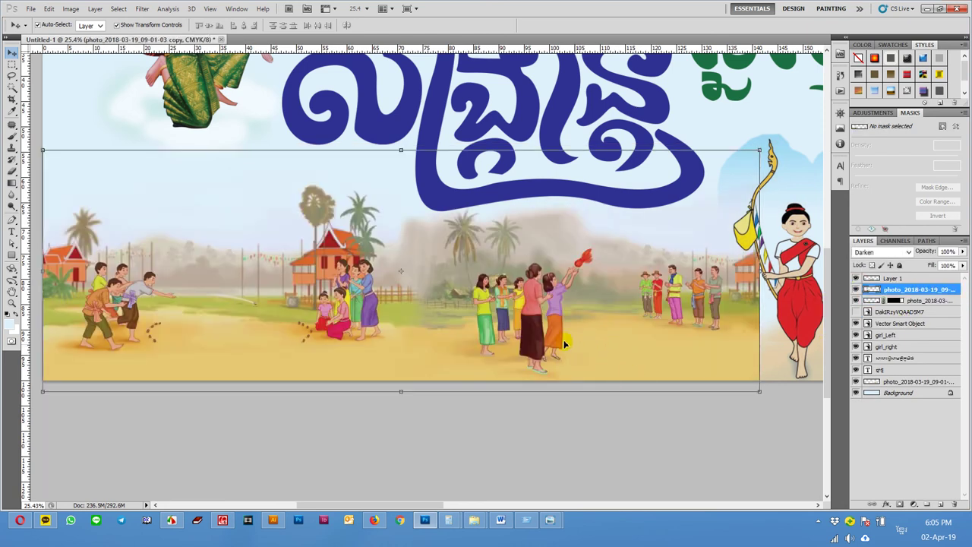
drag(481, 343, 500, 334)
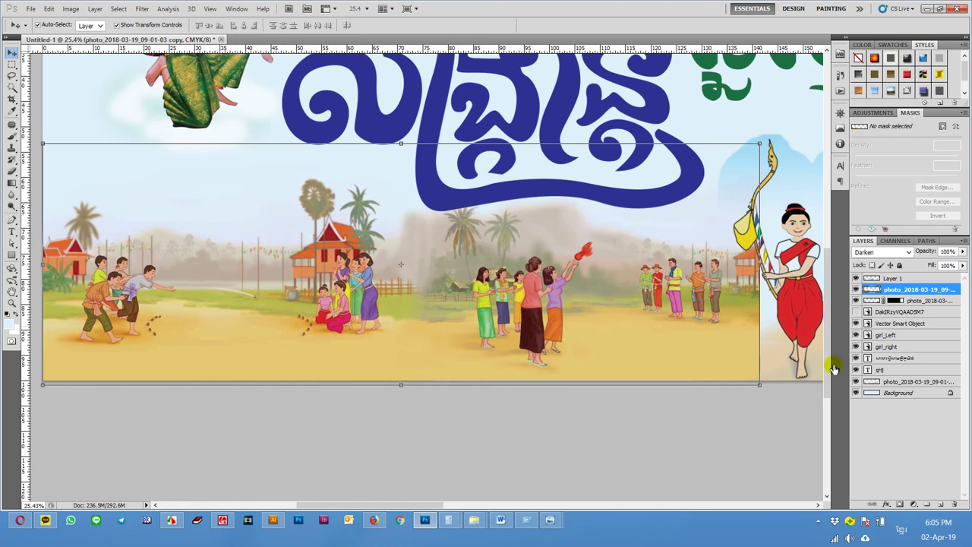
click(898, 497)
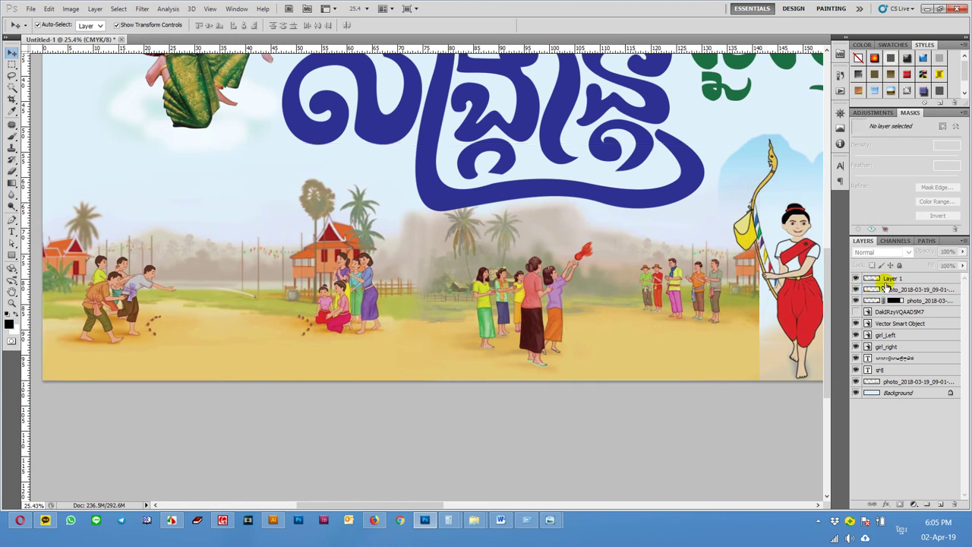
click(889, 290)
Add a layer mask to the photo copy and fade its right edge into the sky with a gradient.
click(898, 505)
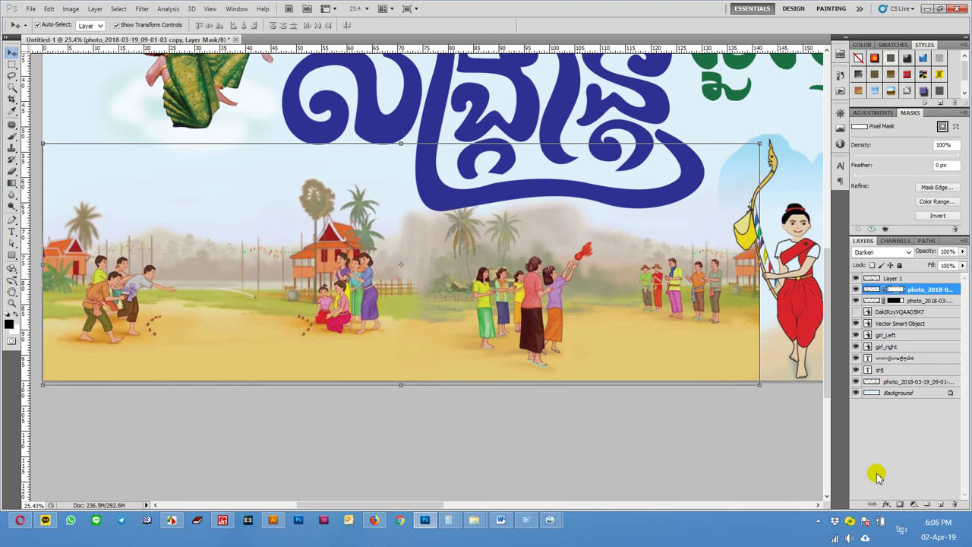
key(g)
drag(752, 318, 775, 318)
mouse_move(717, 319)
mouse_down()
mouse_move(749, 319)
mouse_move(691, 327)
mouse_up()
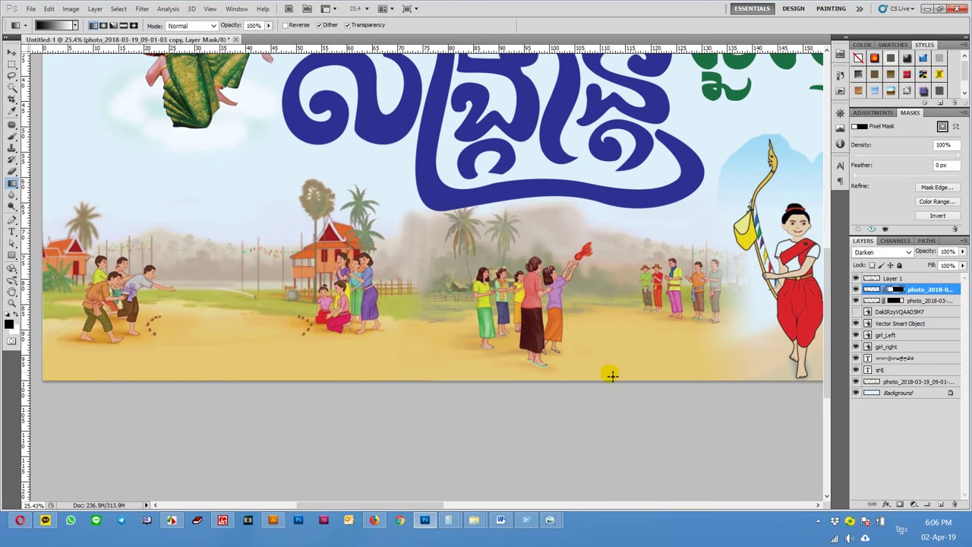
key(v)
scroll(615, 377, down, 3)
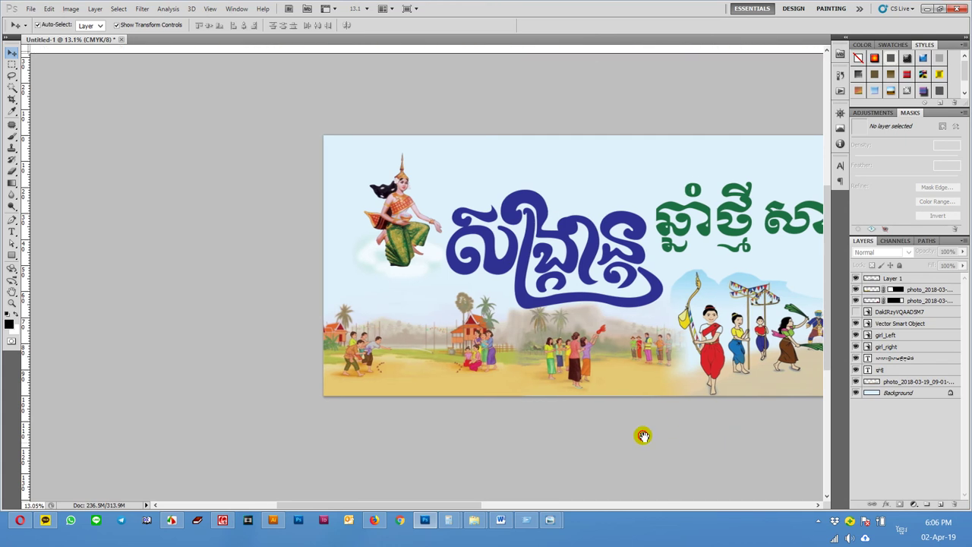
drag(644, 436, 454, 430)
scroll(603, 428, down, 2)
scroll(607, 430, down, 1)
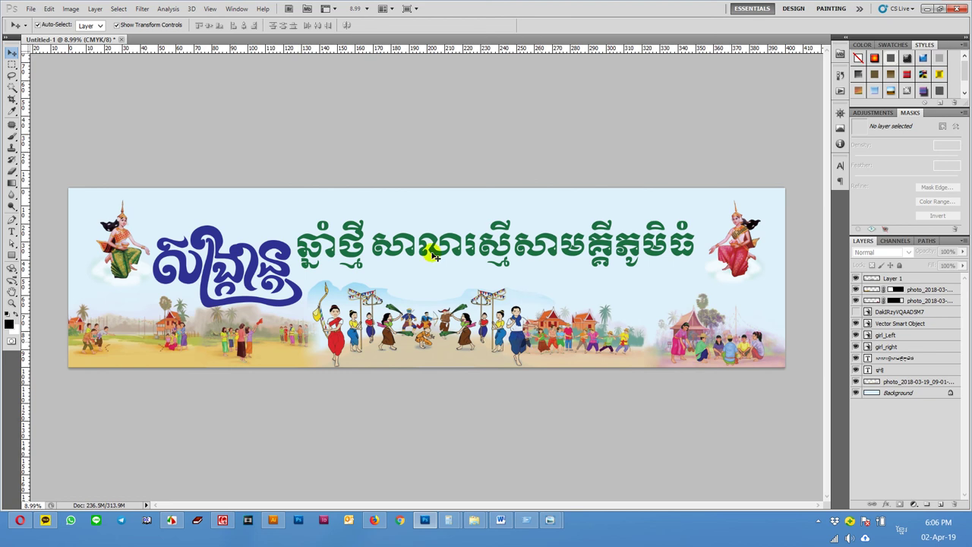
Save the banner to the Desktop as the PSD file 'New Year Banner 4mx1m.psd'.
click(31, 8)
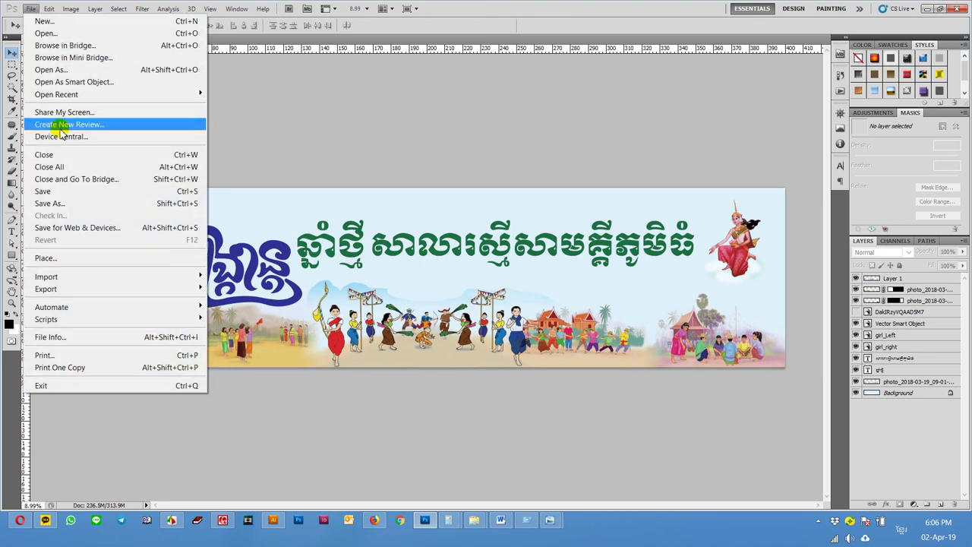
click(76, 203)
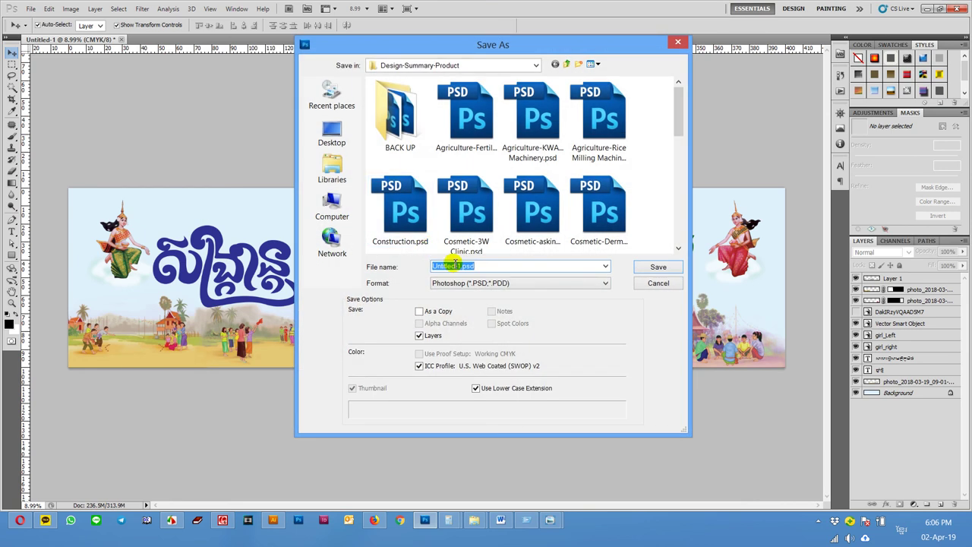
click(332, 132)
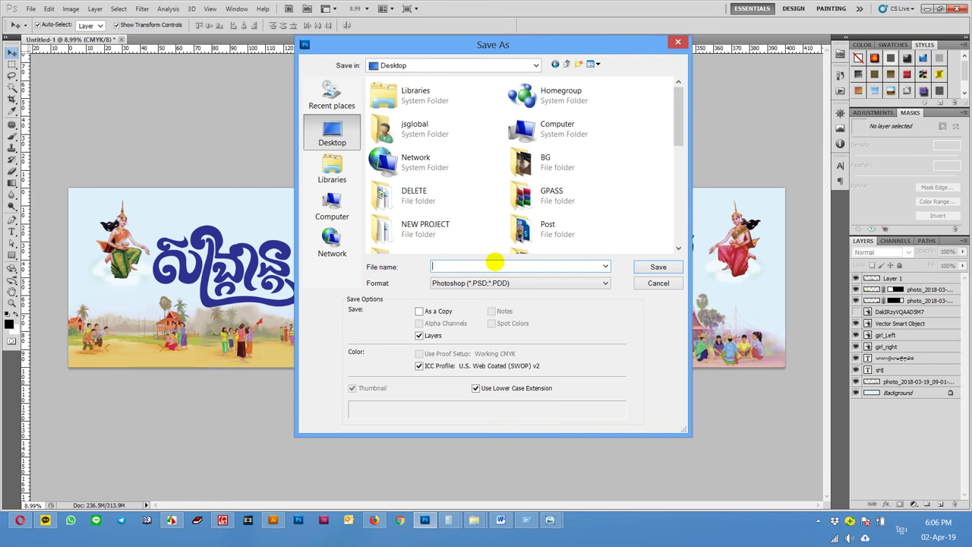
text(New)
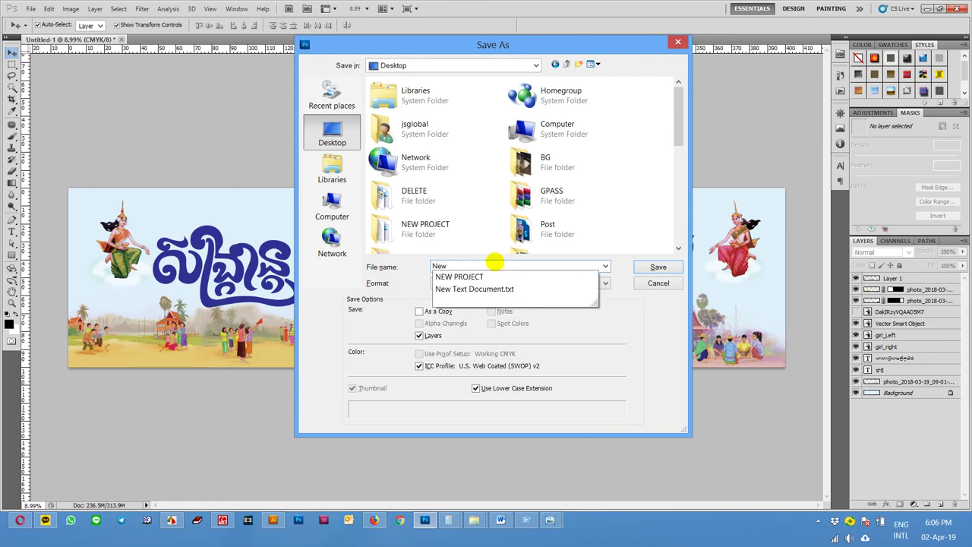
text( Year Banner 4mx1)
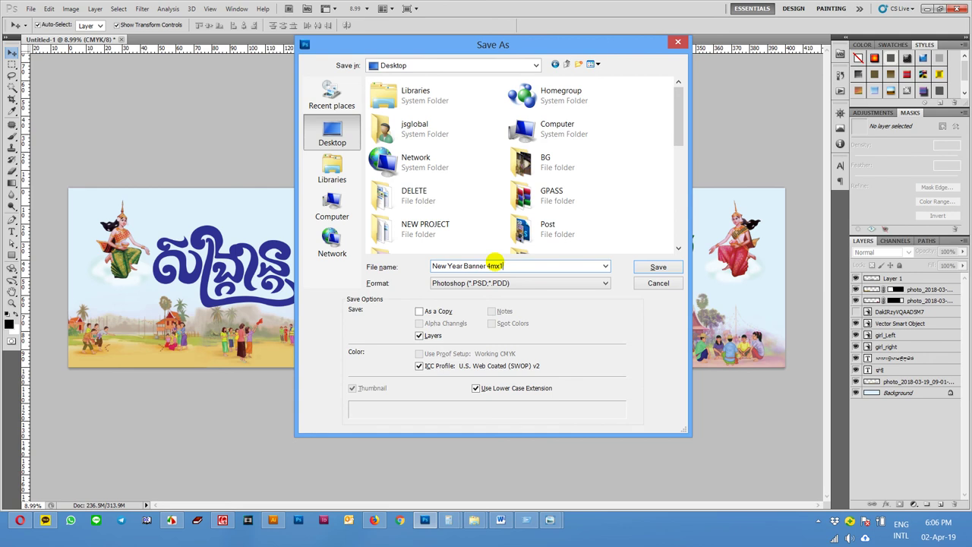
key(Return)
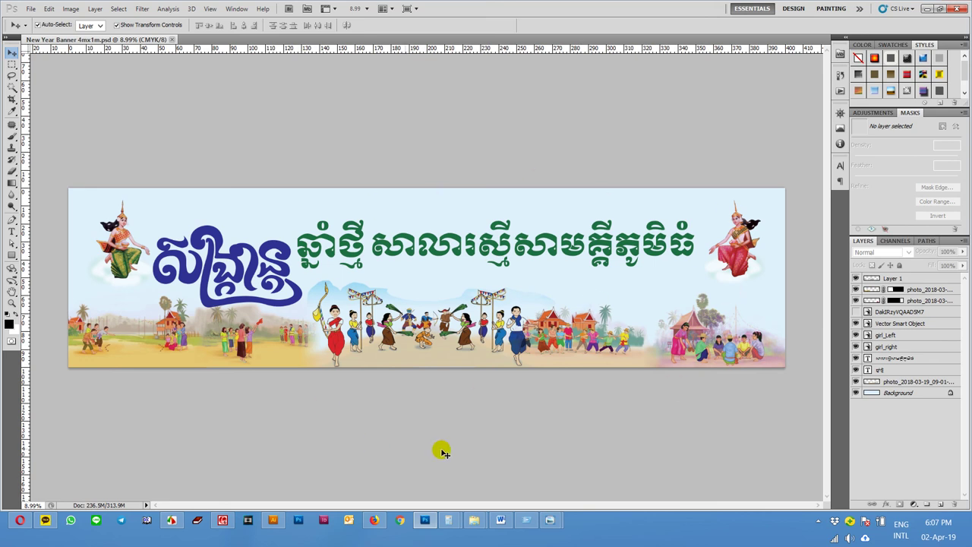
click(204, 271)
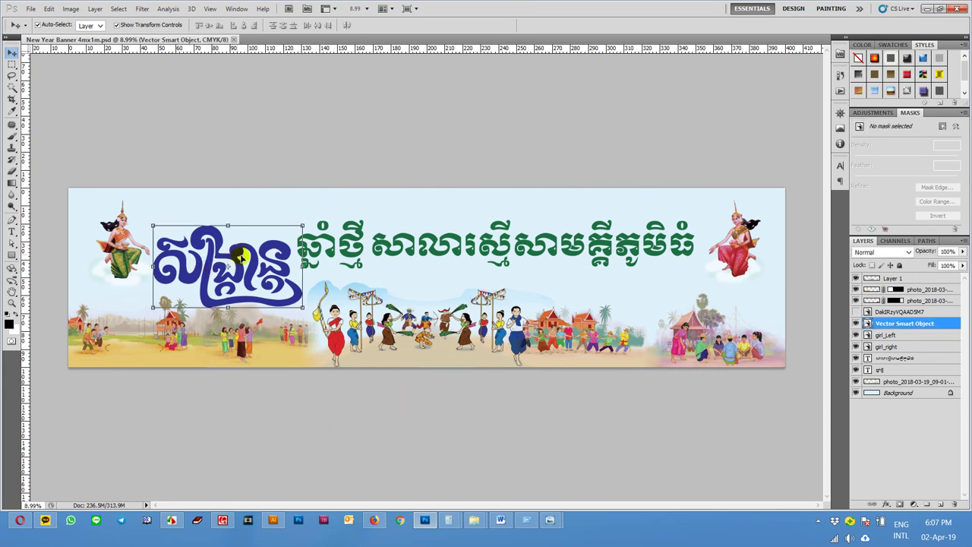